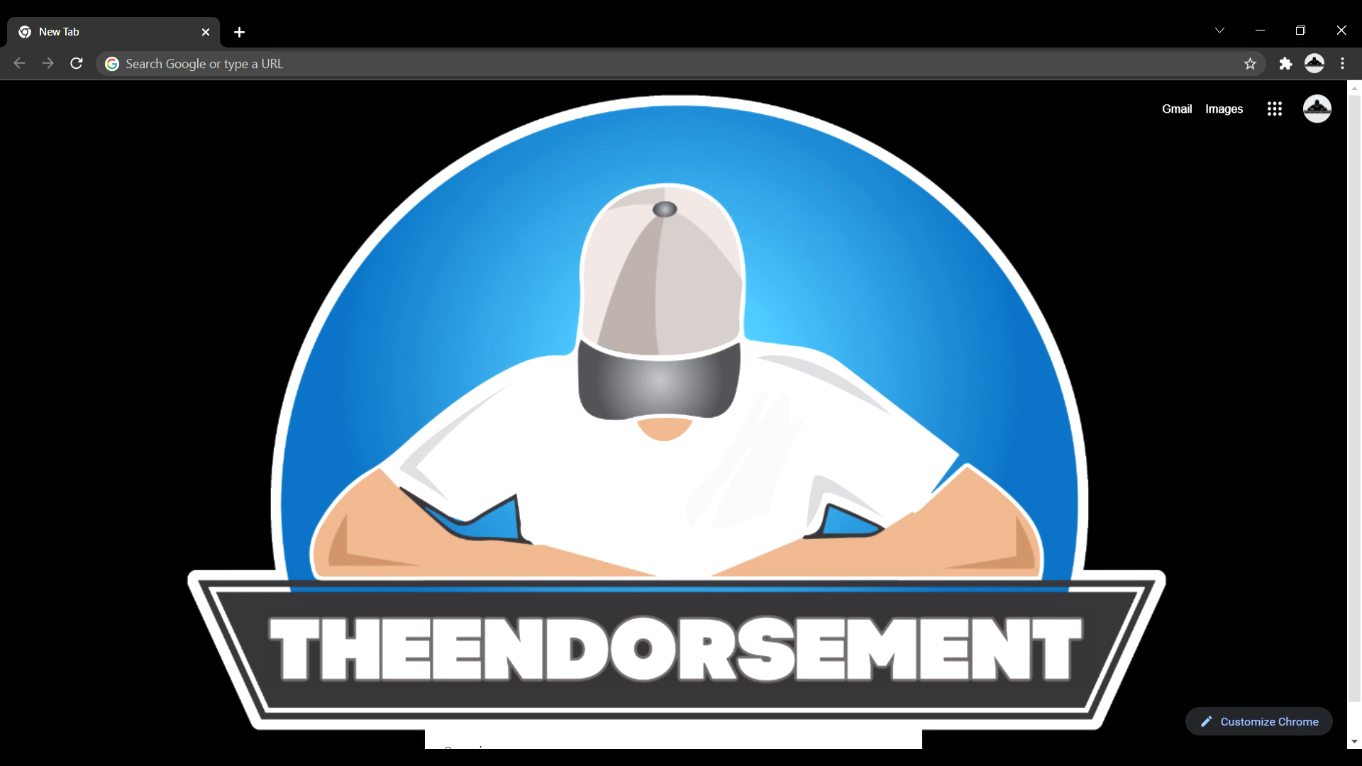
Step: Search the web for picmonkey, open the site and start a blank 1280 x 720 px YouTube Thumbnail canvas
{"action": "type", "text": "picmonkey"}
{"action": "key", "text": "Return"}
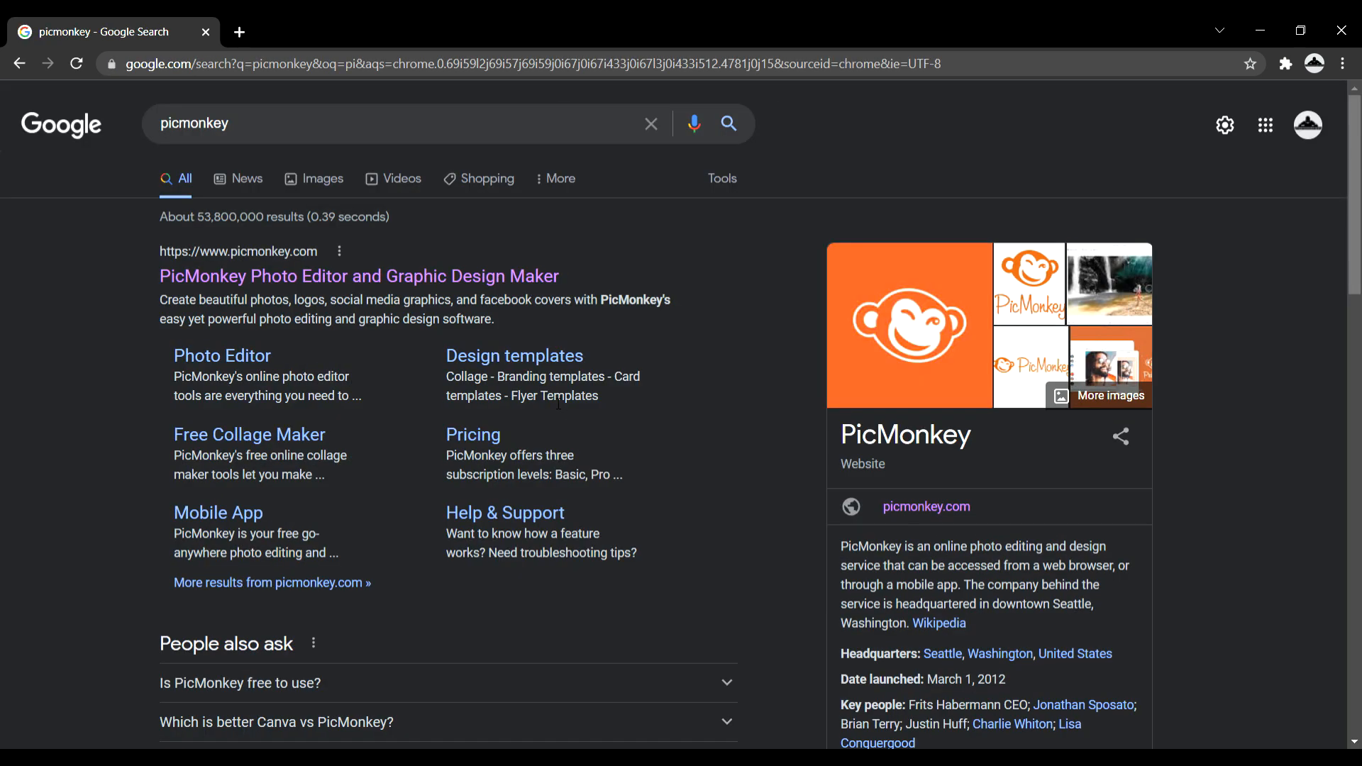
{"action": "left_click", "coordinate": [262, 280]}
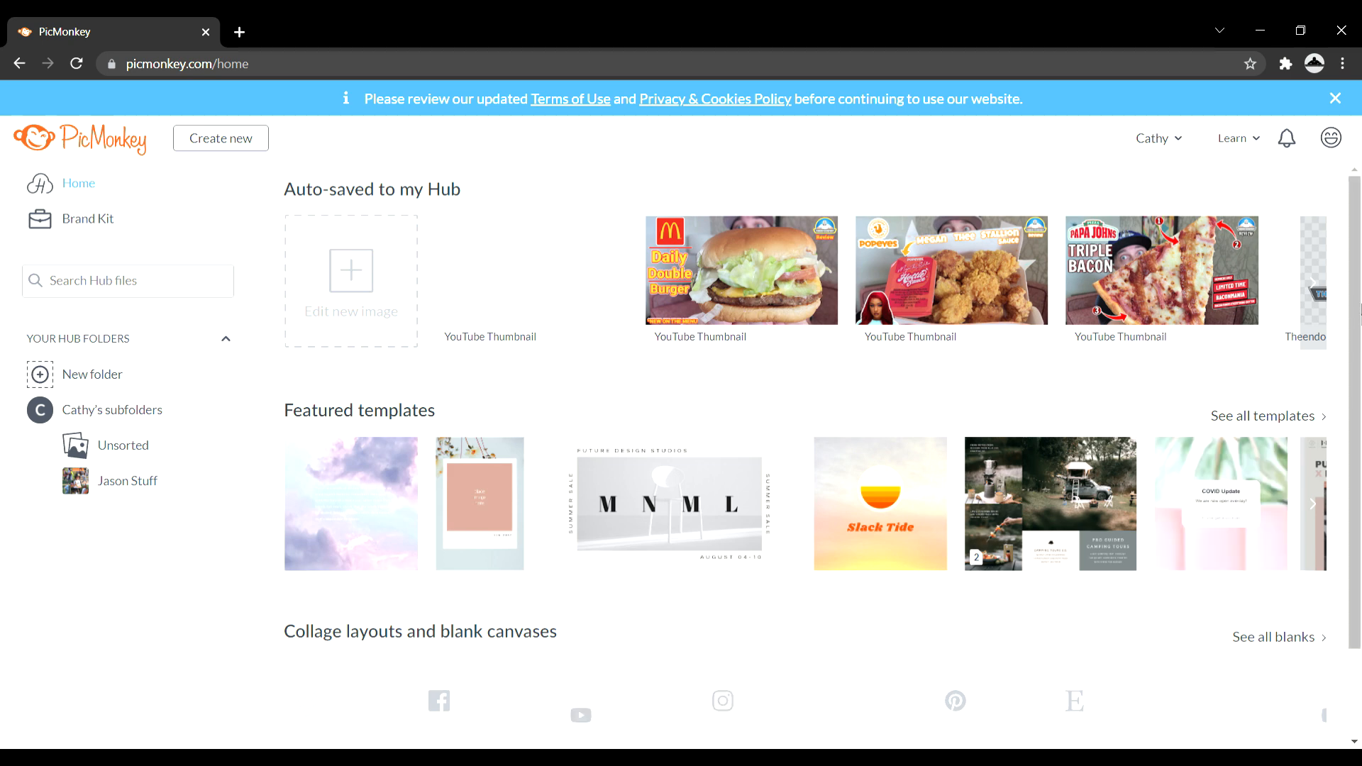
{"action": "left_click_drag", "start_coordinate": [1357, 288], "coordinate": [1357, 377]}
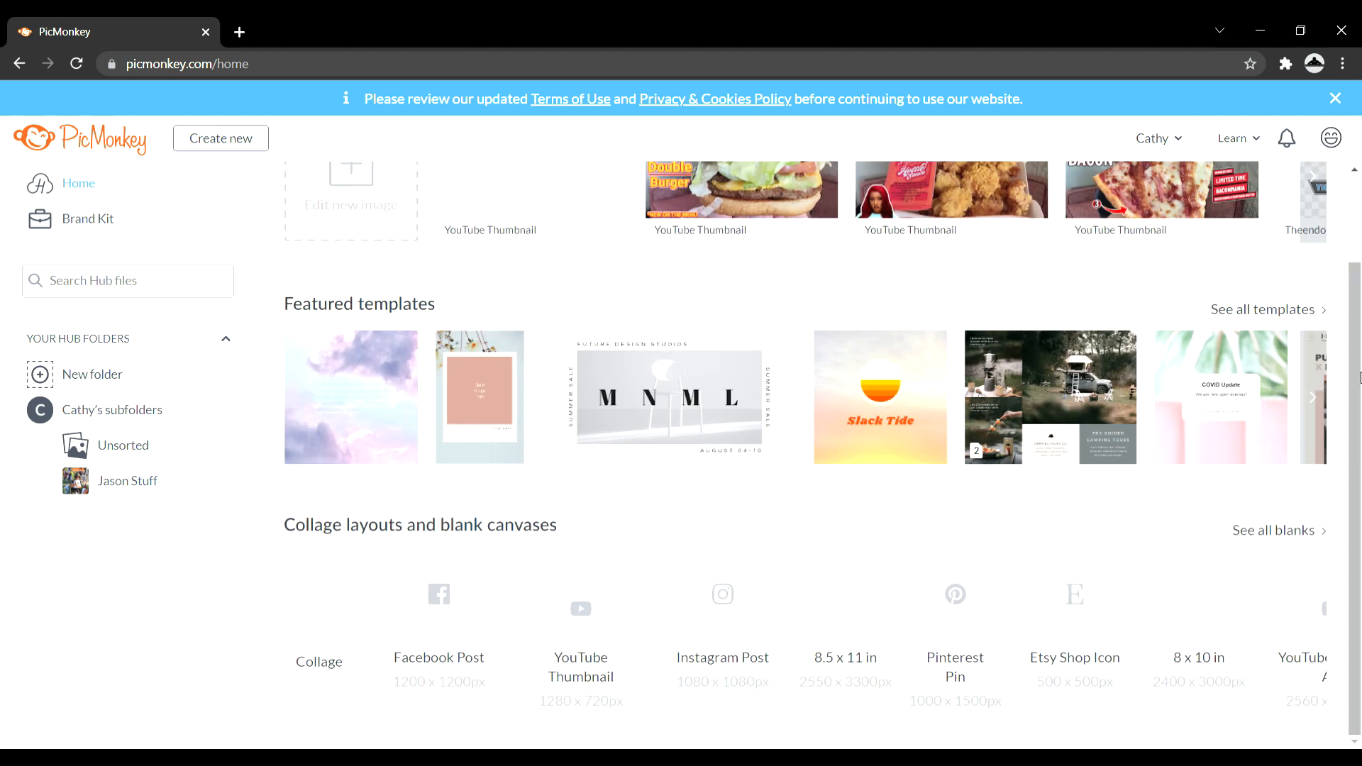
{"action": "left_click", "coordinate": [582, 624]}
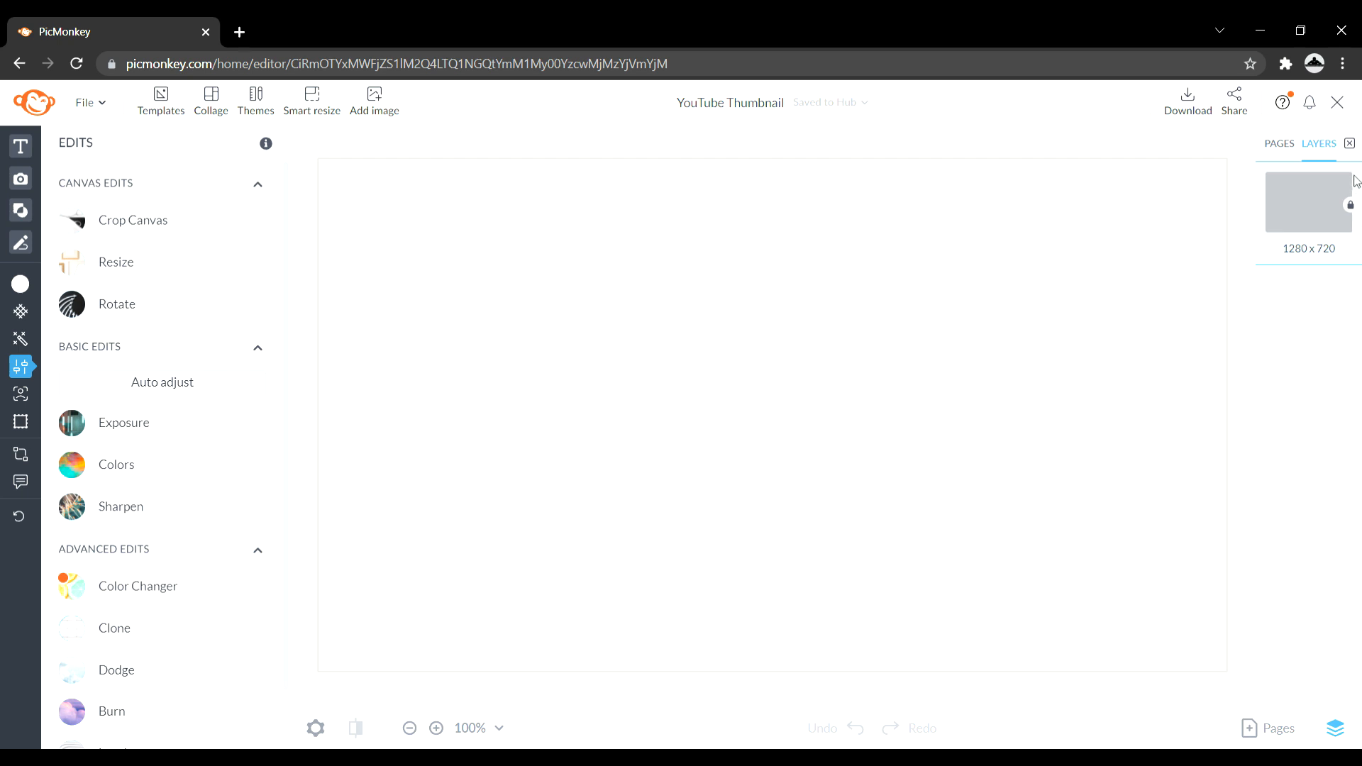
Step: Hide the layers list and turn off Align & snap for the canvas
{"action": "left_click", "coordinate": [1351, 145]}
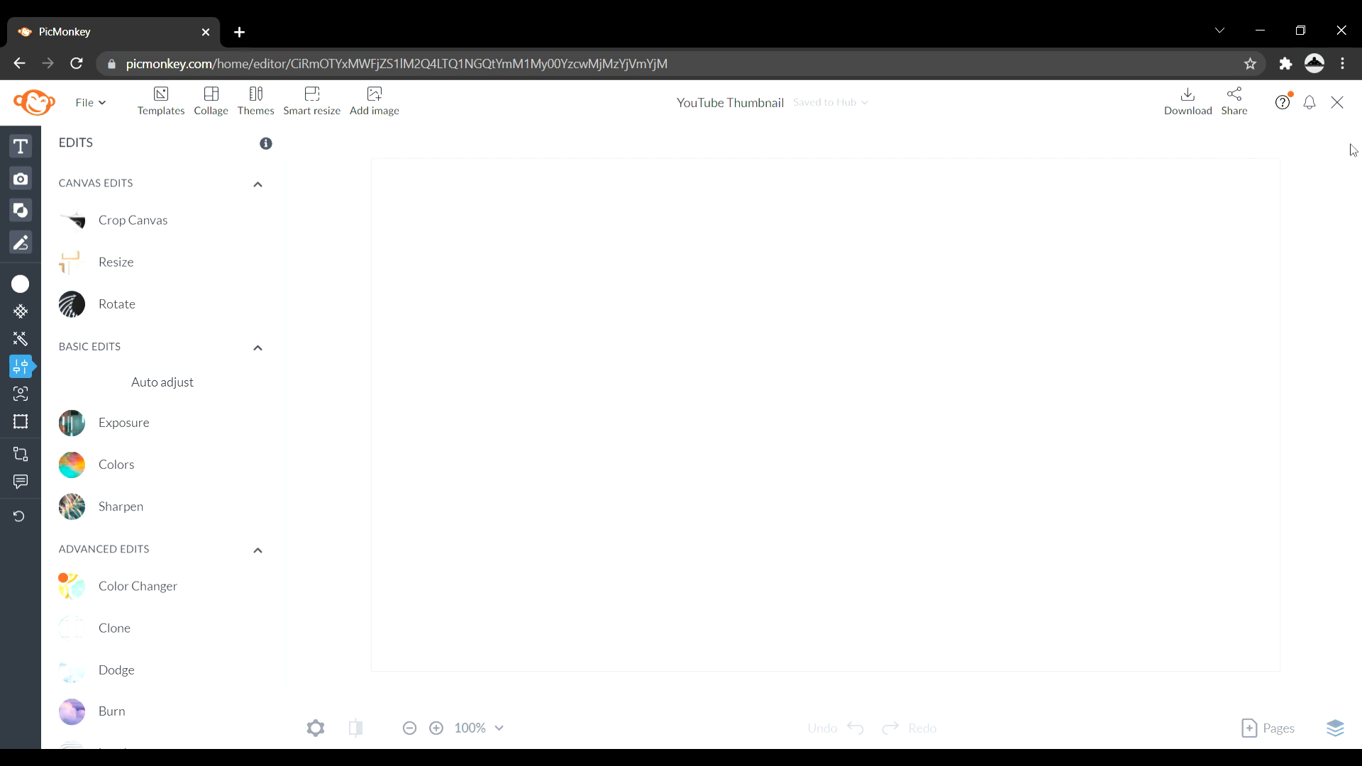
{"action": "left_click", "coordinate": [315, 729]}
{"action": "left_click", "coordinate": [476, 452]}
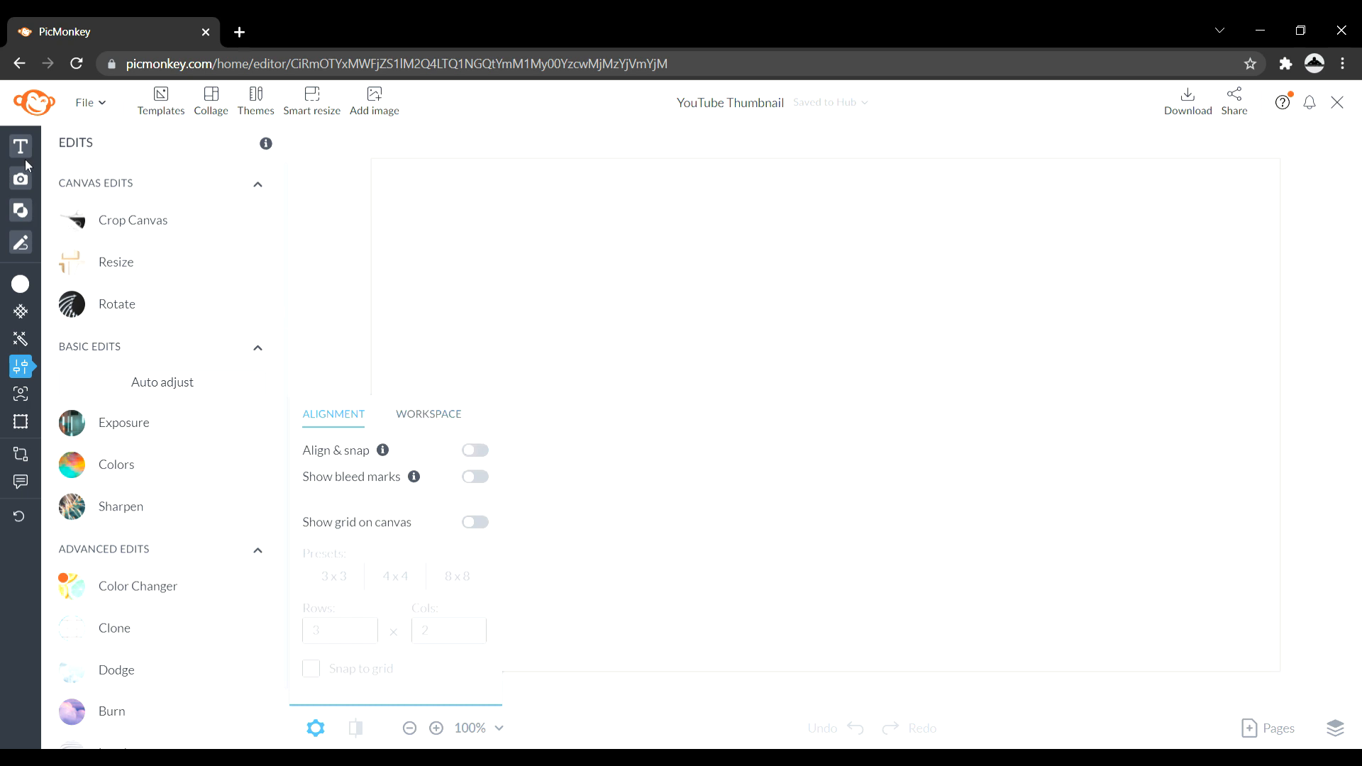
Step: Upload the sandwich photo mcribth1.jpg from the computer and add it to the canvas as the background
{"action": "left_click", "coordinate": [22, 179]}
{"action": "left_click", "coordinate": [22, 179]}
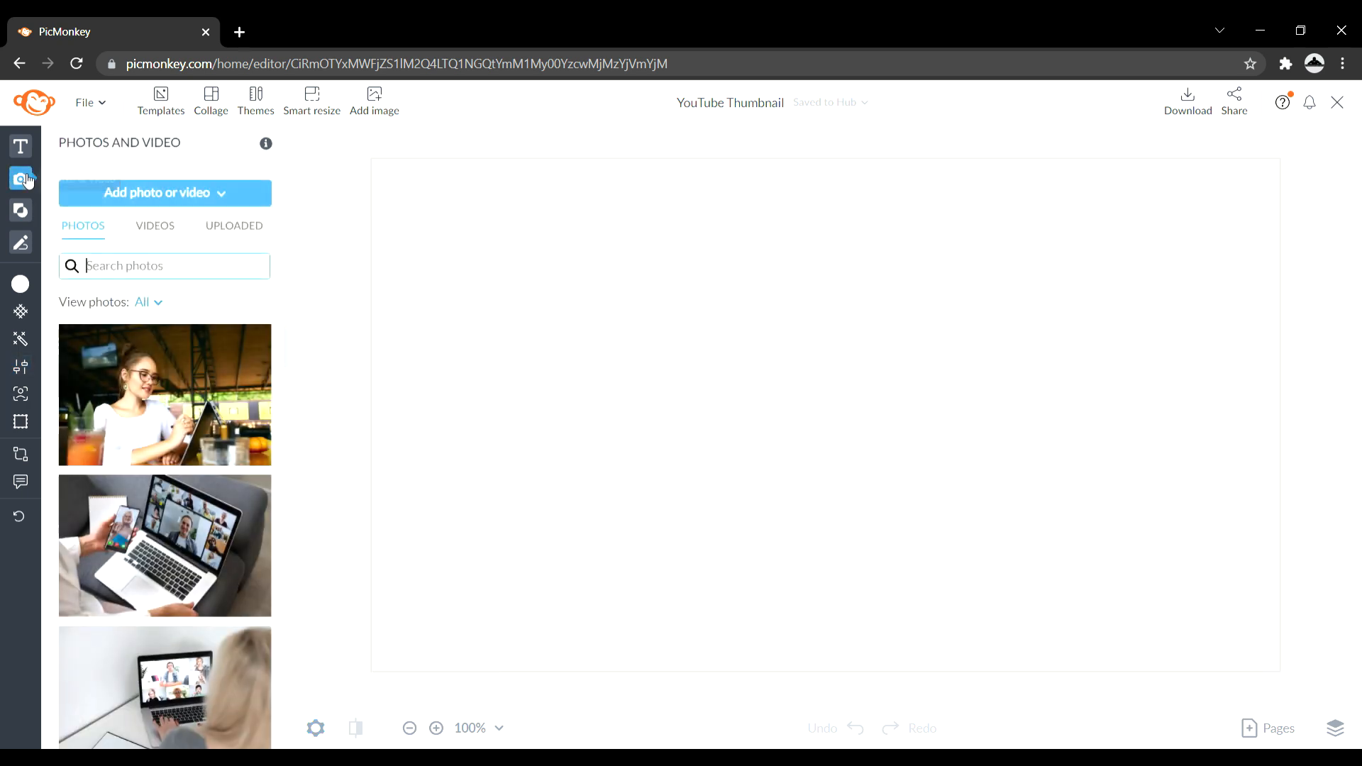
{"action": "left_click", "coordinate": [139, 192]}
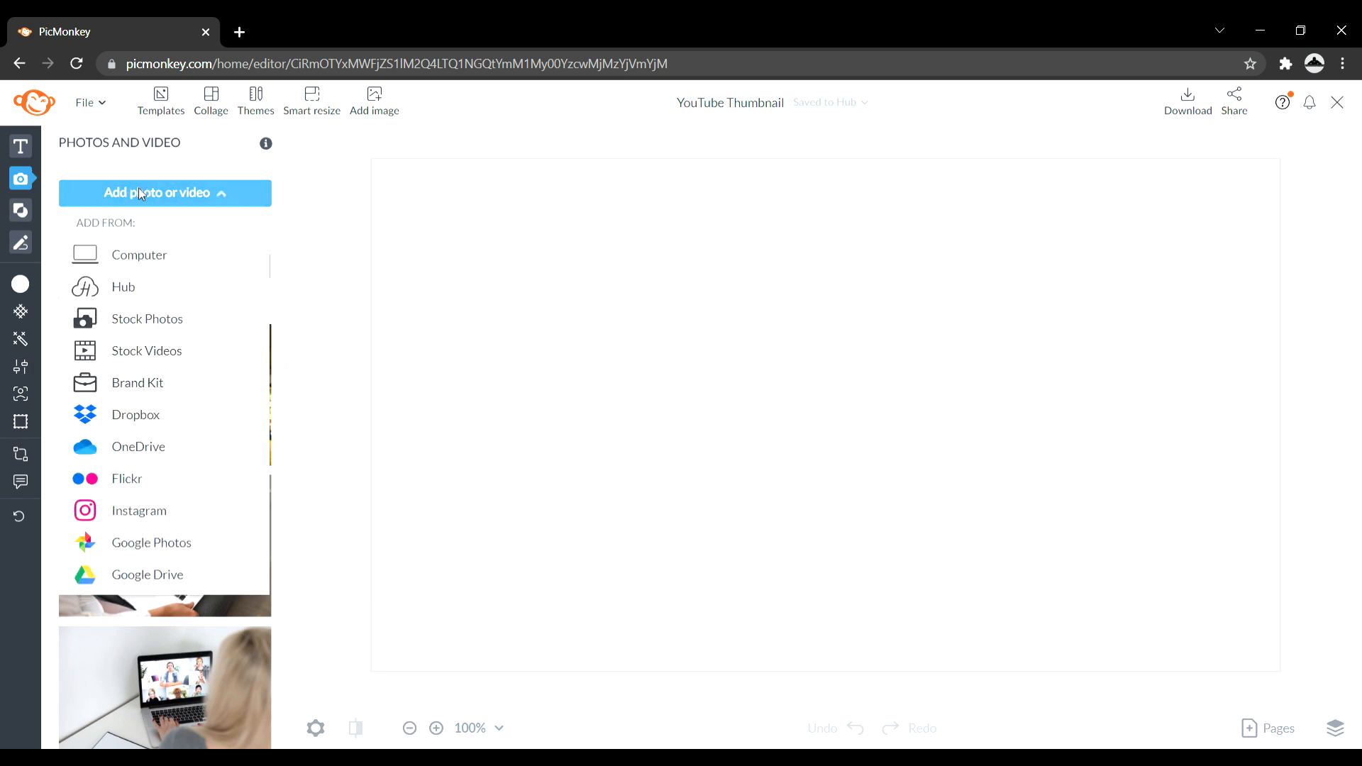
{"action": "left_click", "coordinate": [158, 258]}
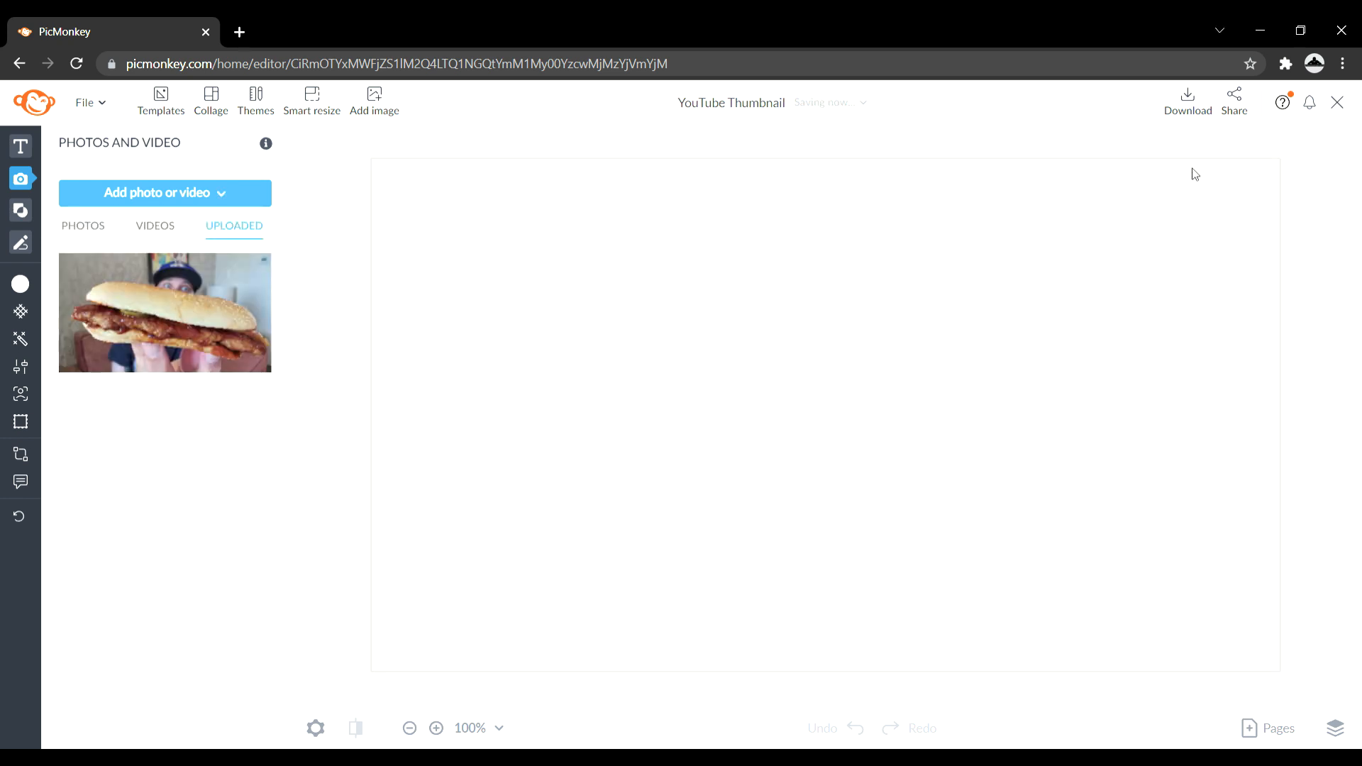
{"action": "left_click", "coordinate": [154, 312]}
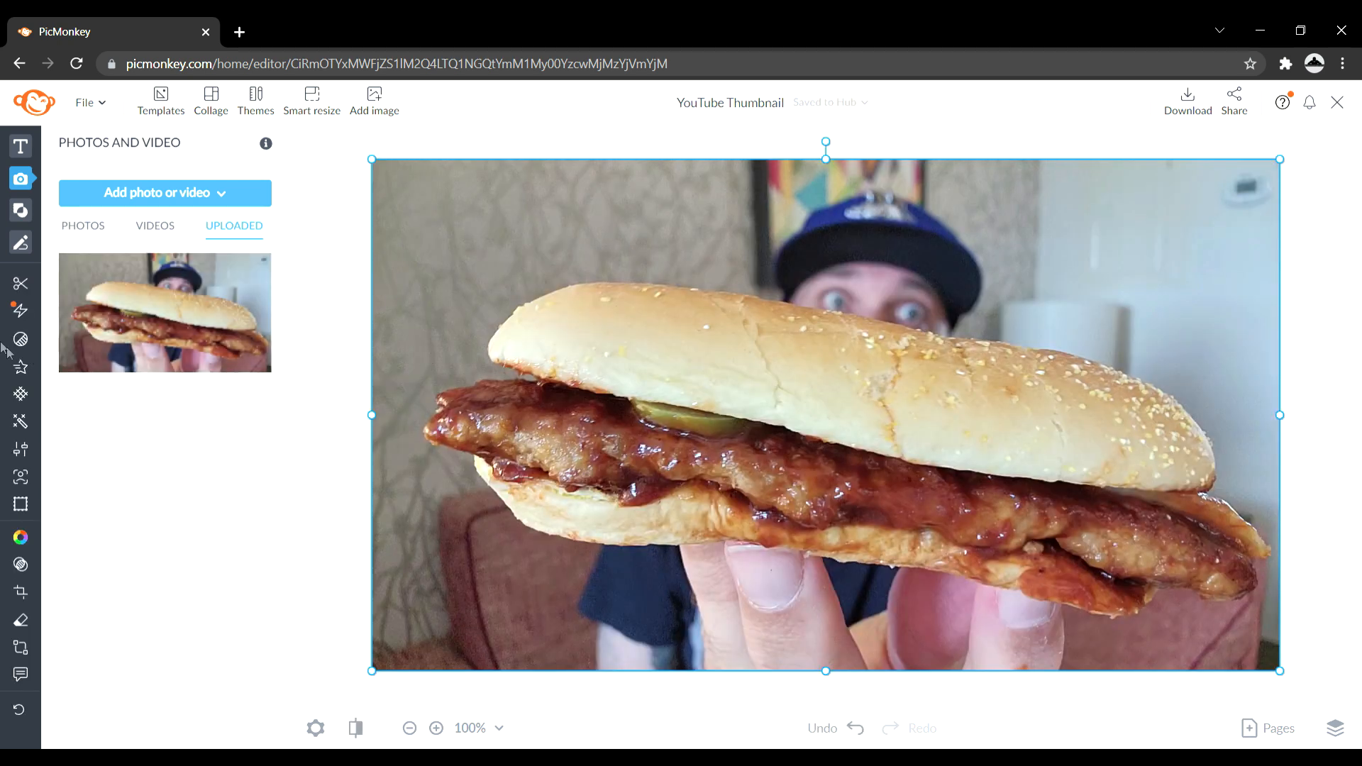
Step: Flip the sandwich photo horizontally, flip it back and apply the Rotate edit
{"action": "mouse_move", "coordinate": [24, 289]}
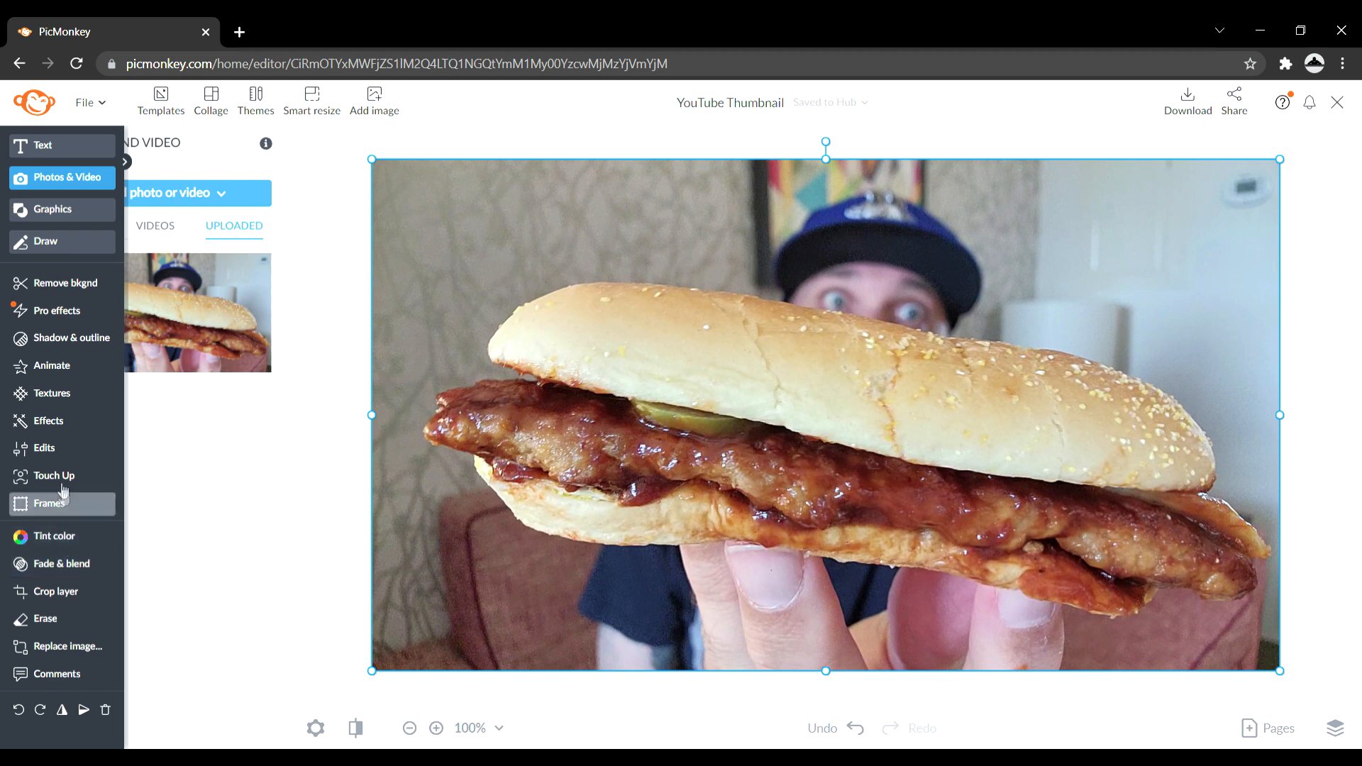
{"action": "left_click", "coordinate": [58, 453]}
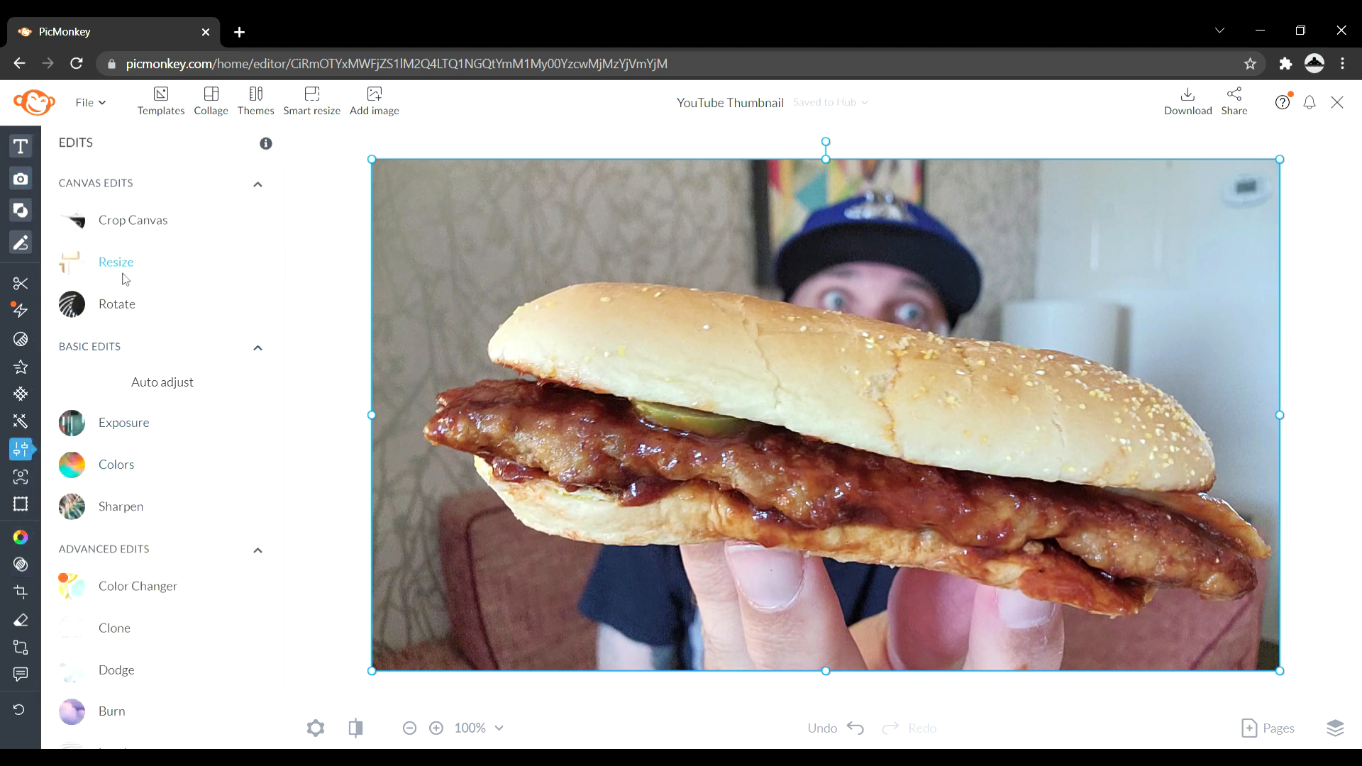
{"action": "left_click", "coordinate": [117, 305]}
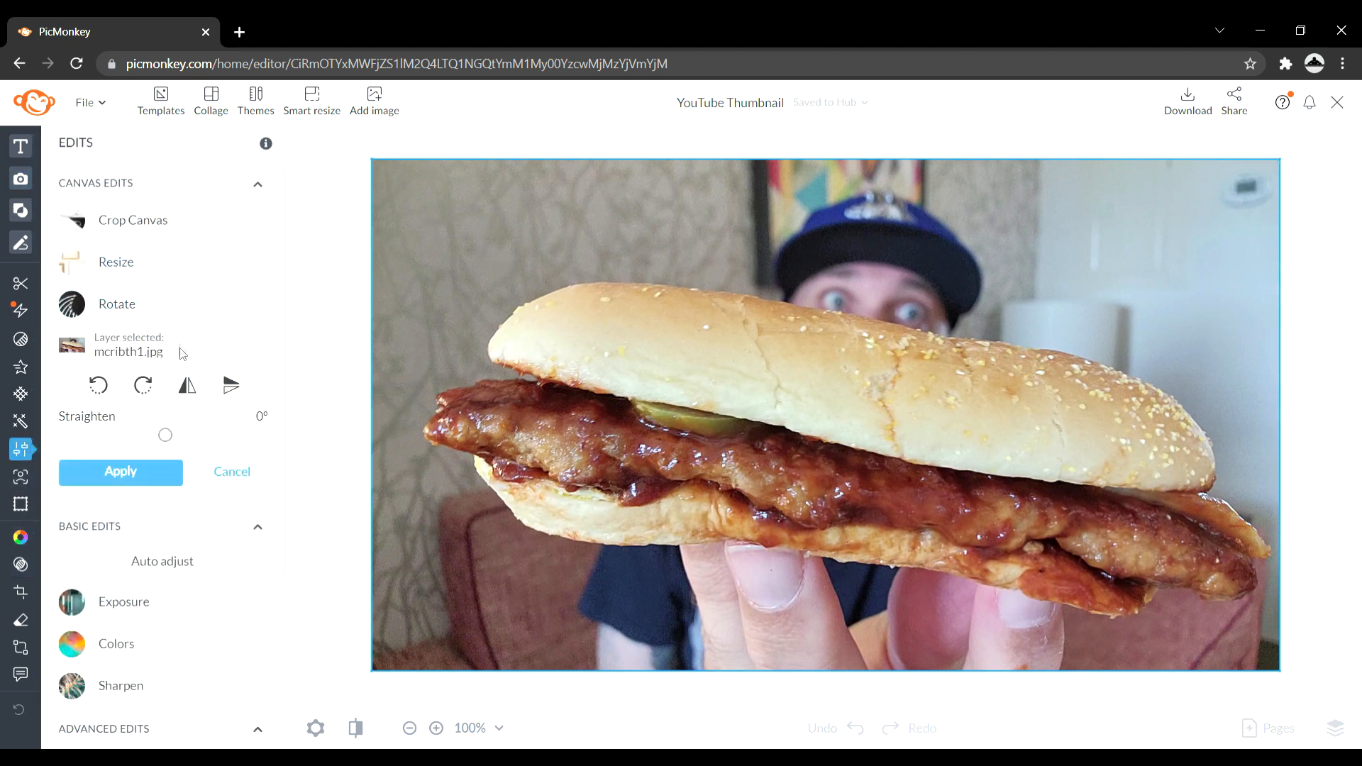
{"action": "left_click", "coordinate": [188, 389]}
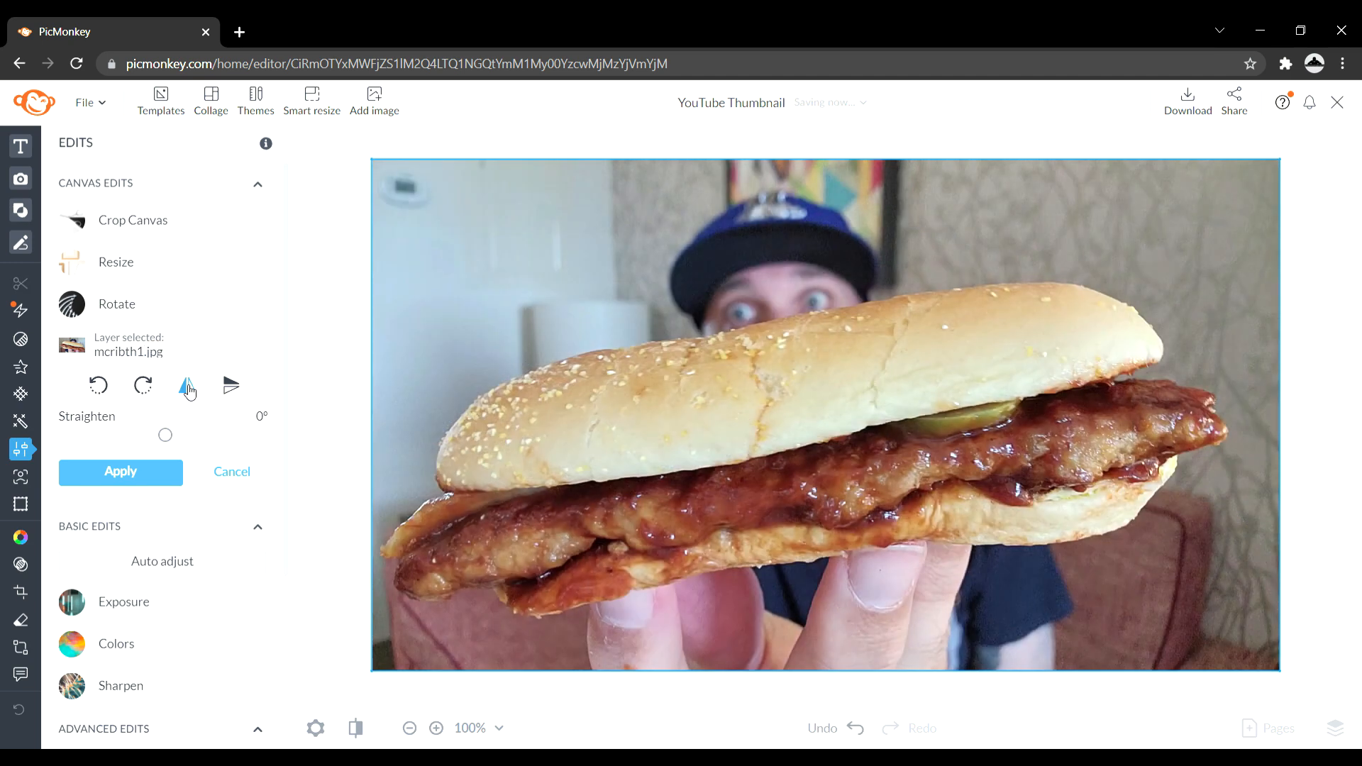
{"action": "left_click", "coordinate": [188, 388]}
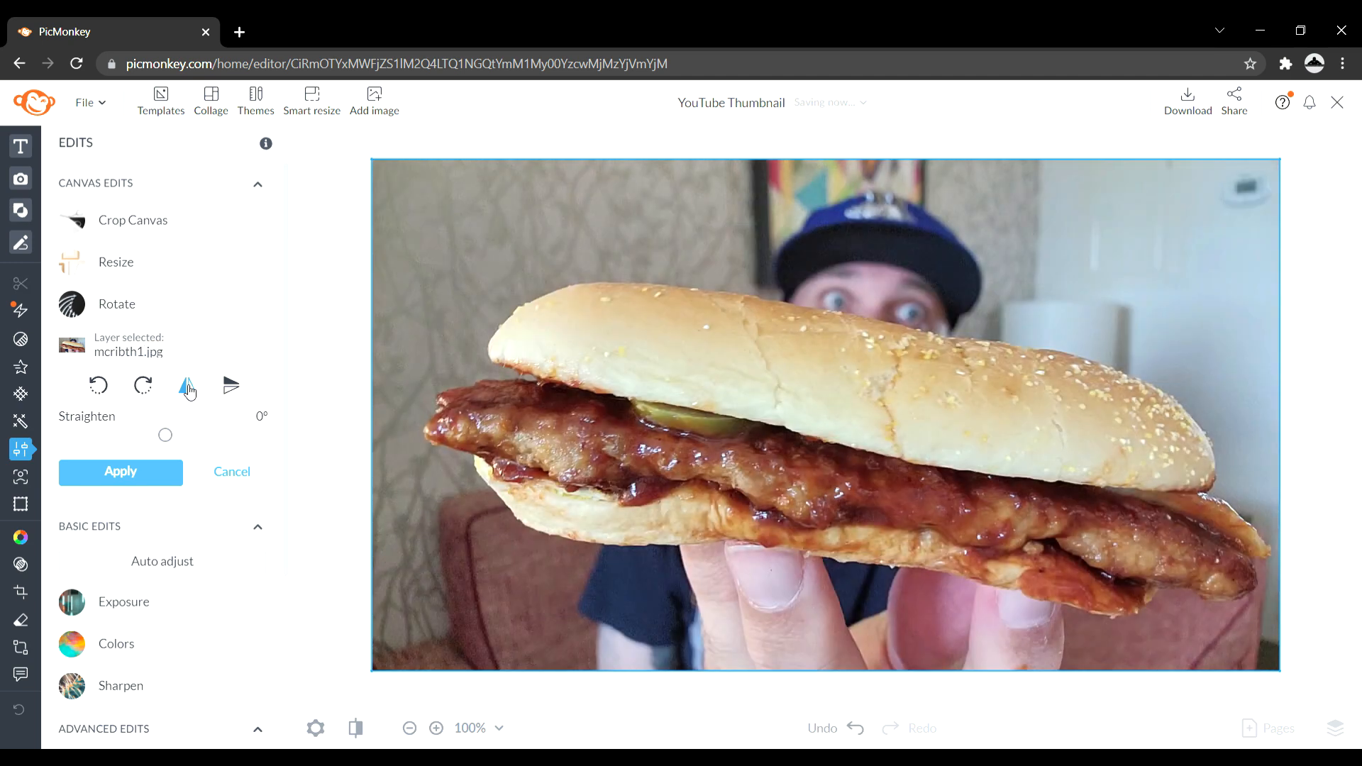
{"action": "left_click", "coordinate": [127, 476]}
Step: Upload the McDonald's logo from the computer and place it at reduced size over the middle of the photo
{"action": "mouse_move", "coordinate": [27, 190]}
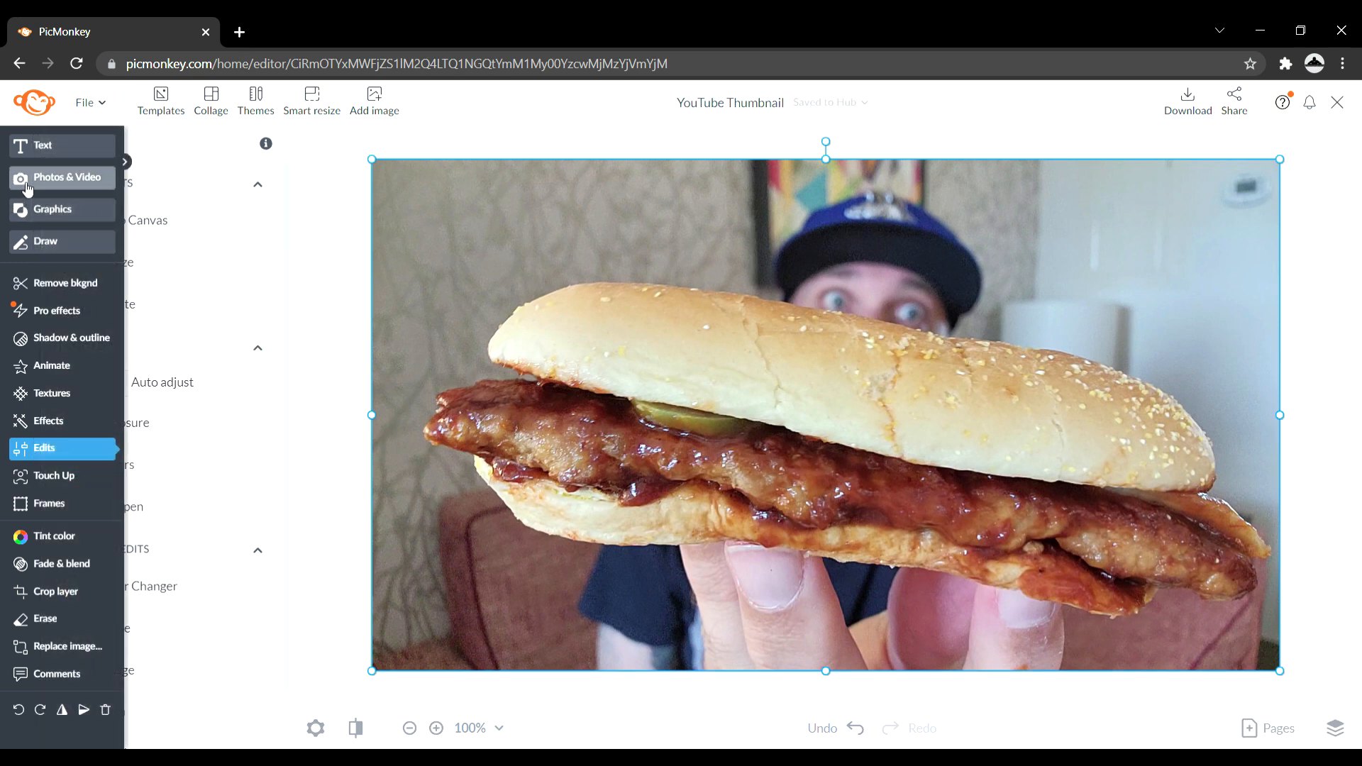
{"action": "left_click", "coordinate": [27, 188]}
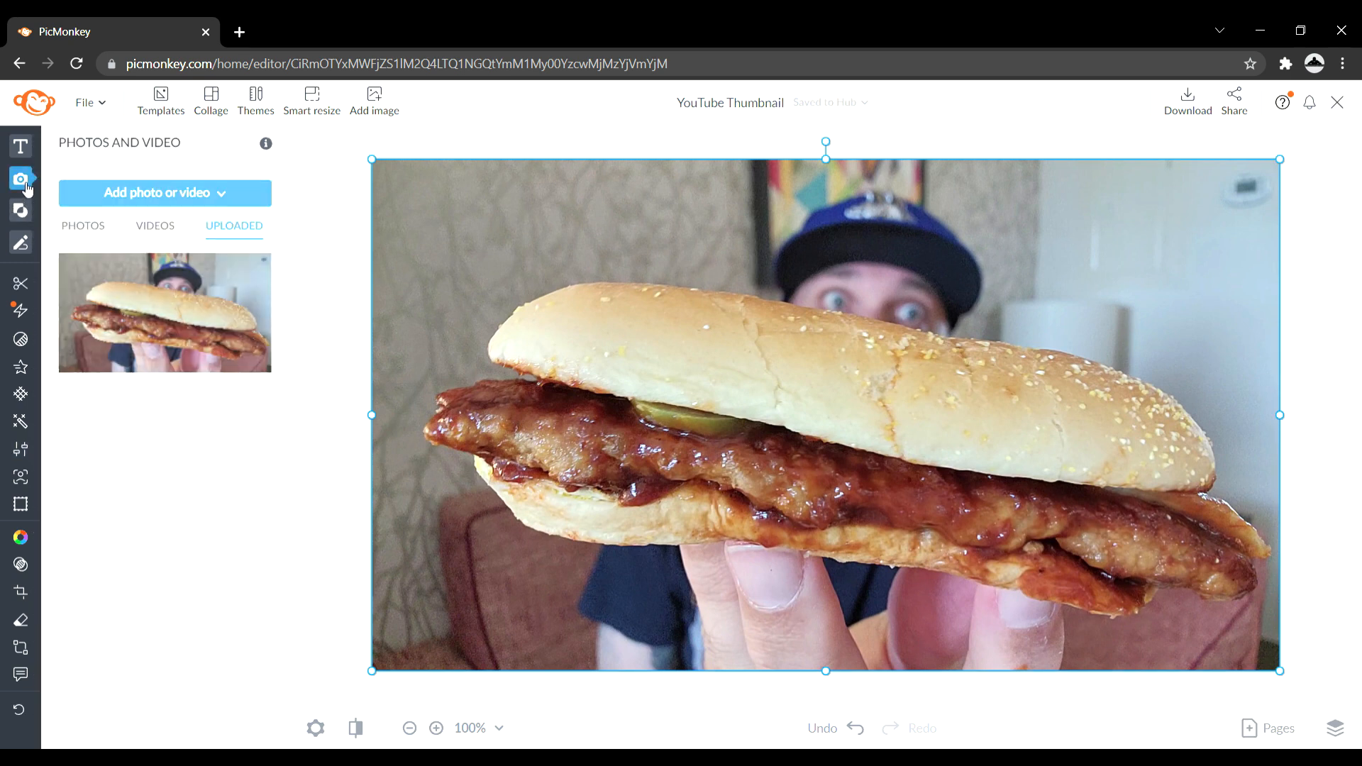
{"action": "left_click", "coordinate": [153, 194]}
{"action": "left_click", "coordinate": [158, 256]}
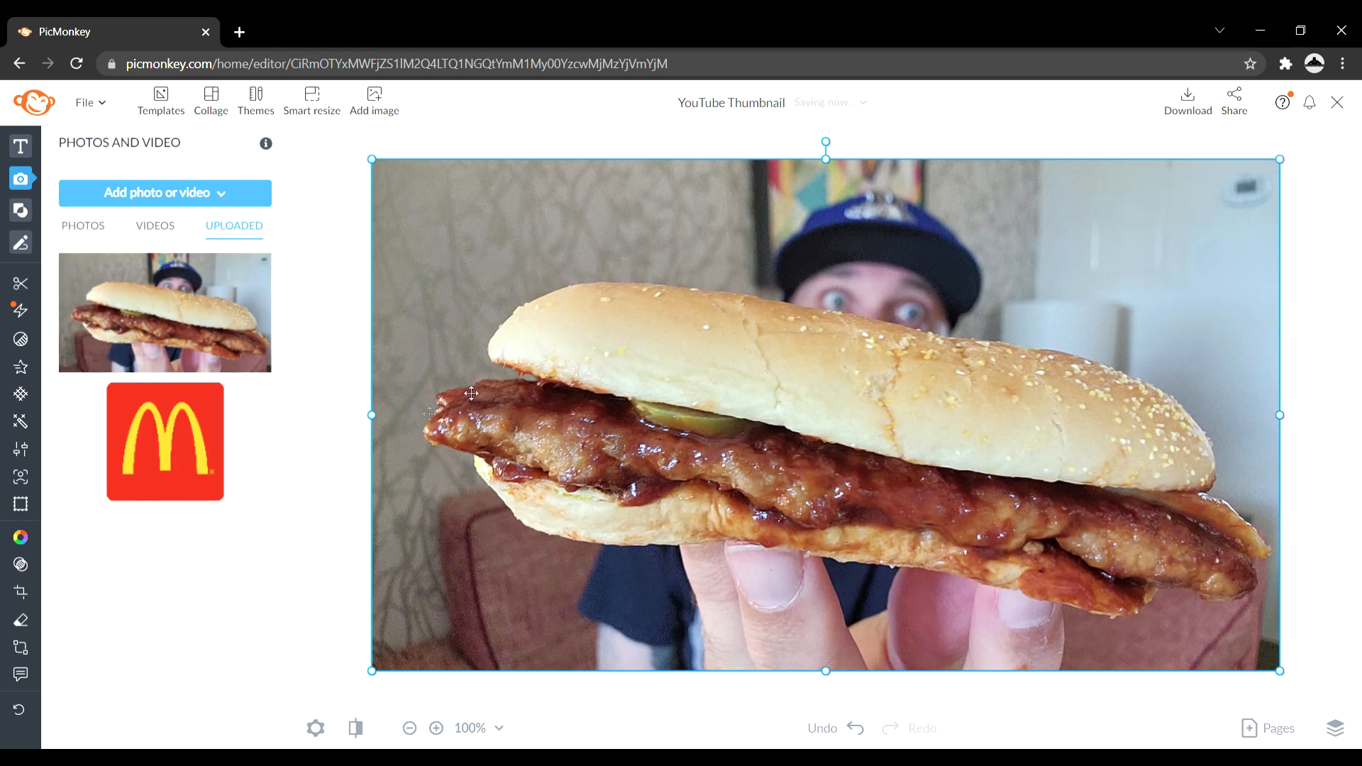
{"action": "left_click", "coordinate": [142, 441]}
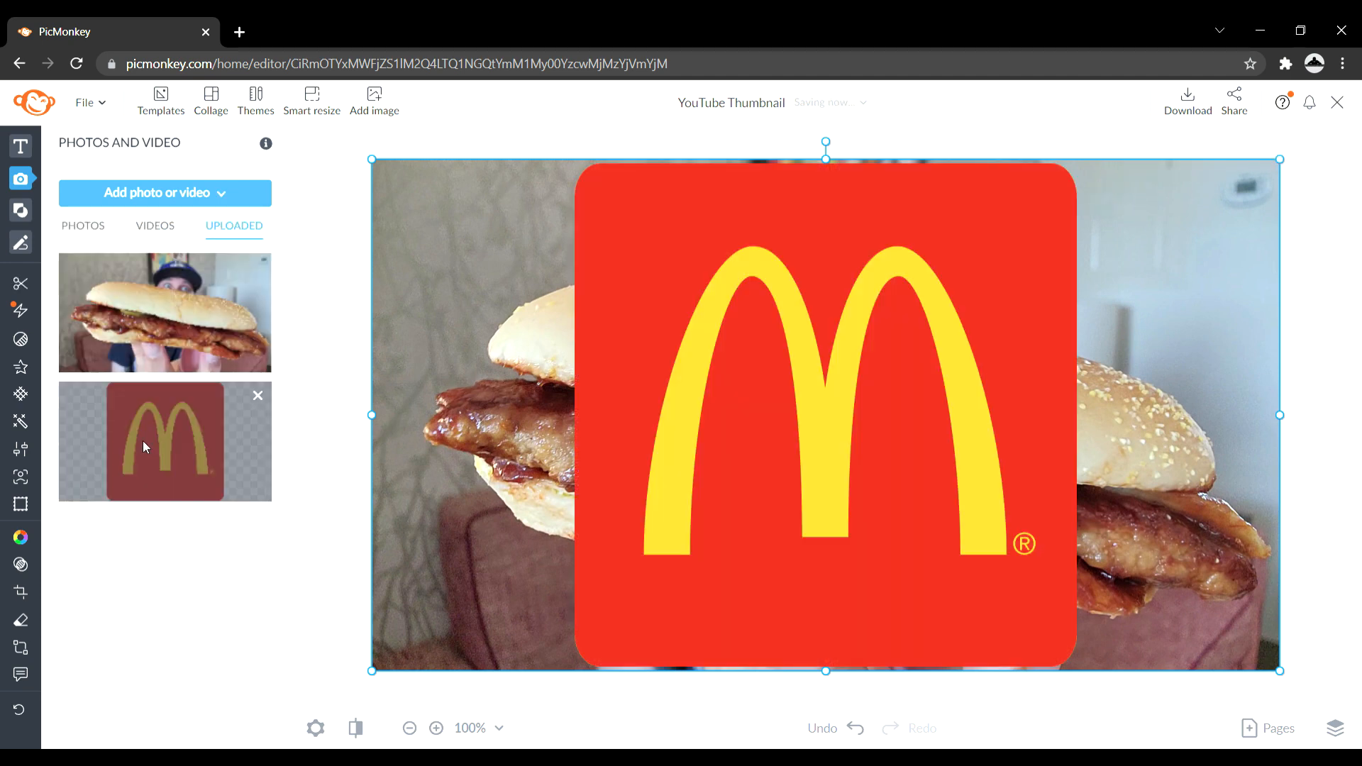
{"action": "left_click_drag", "start_coordinate": [1280, 670], "coordinate": [617, 295]}
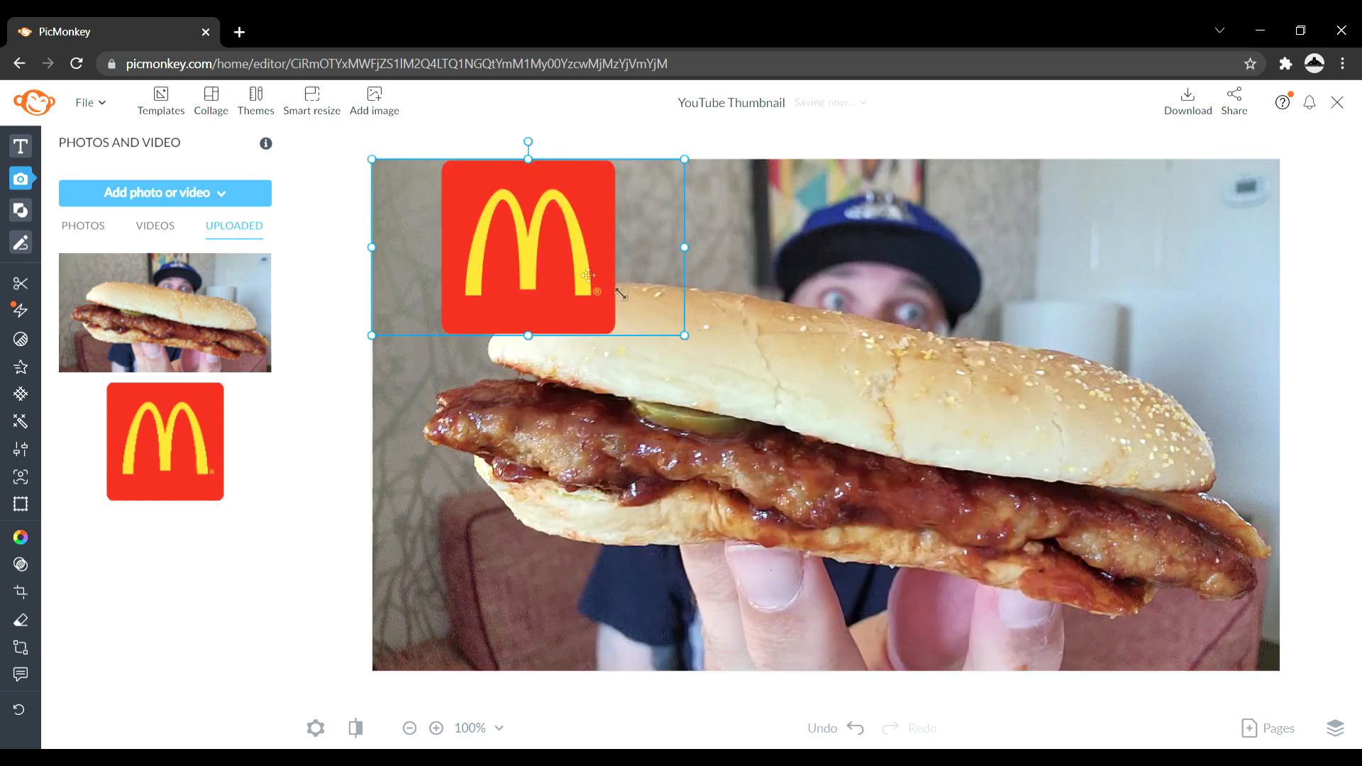
{"action": "left_click_drag", "start_coordinate": [542, 254], "coordinate": [792, 397]}
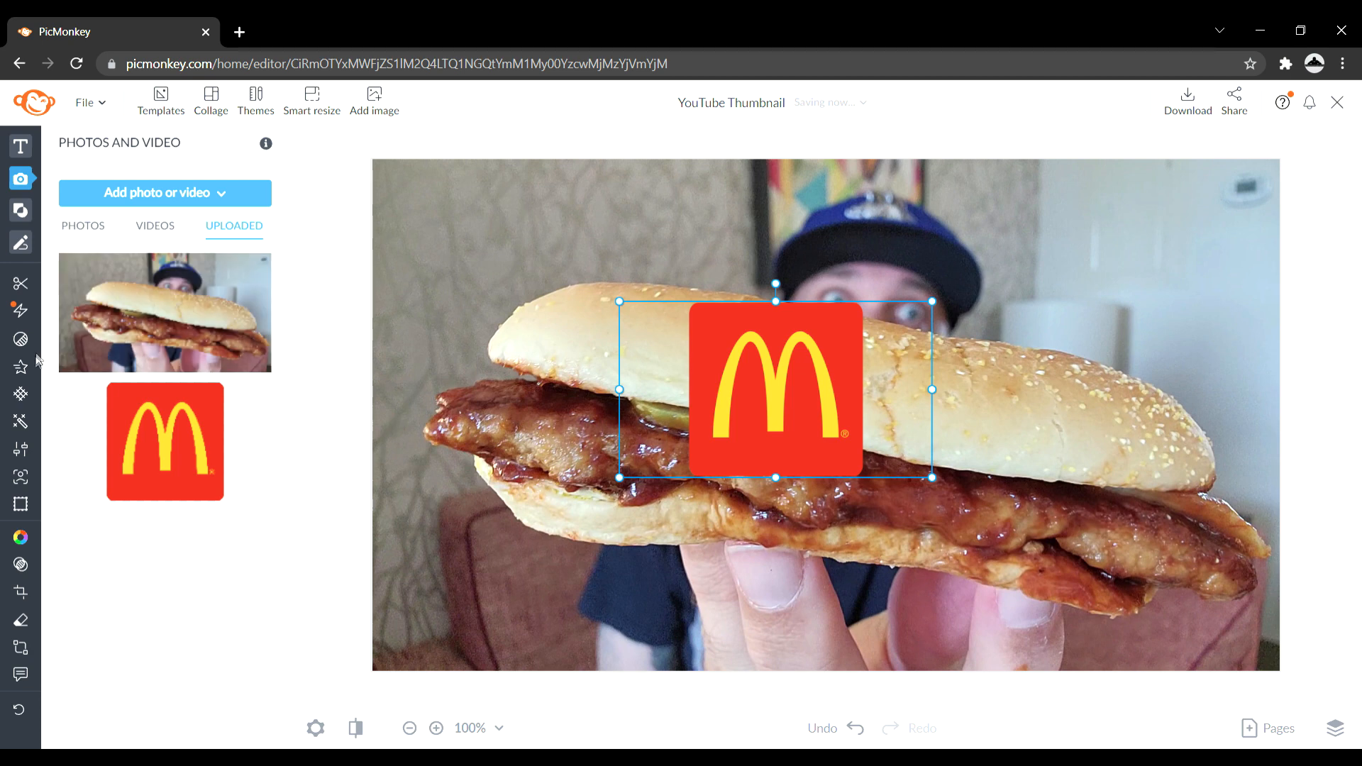
Step: Add an outline to the McDonald's logo with intensity 0 and thickness 7
{"action": "mouse_move", "coordinate": [26, 421]}
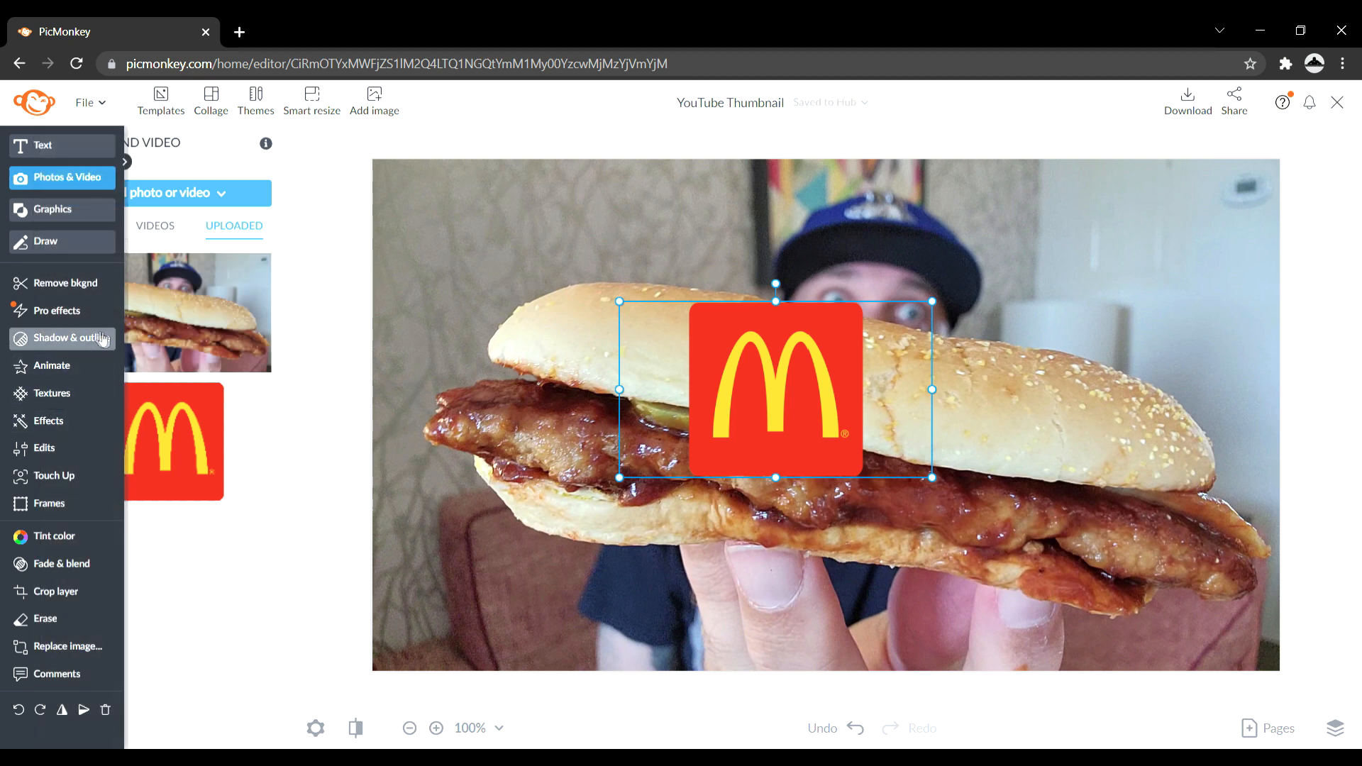
{"action": "left_click", "coordinate": [39, 340]}
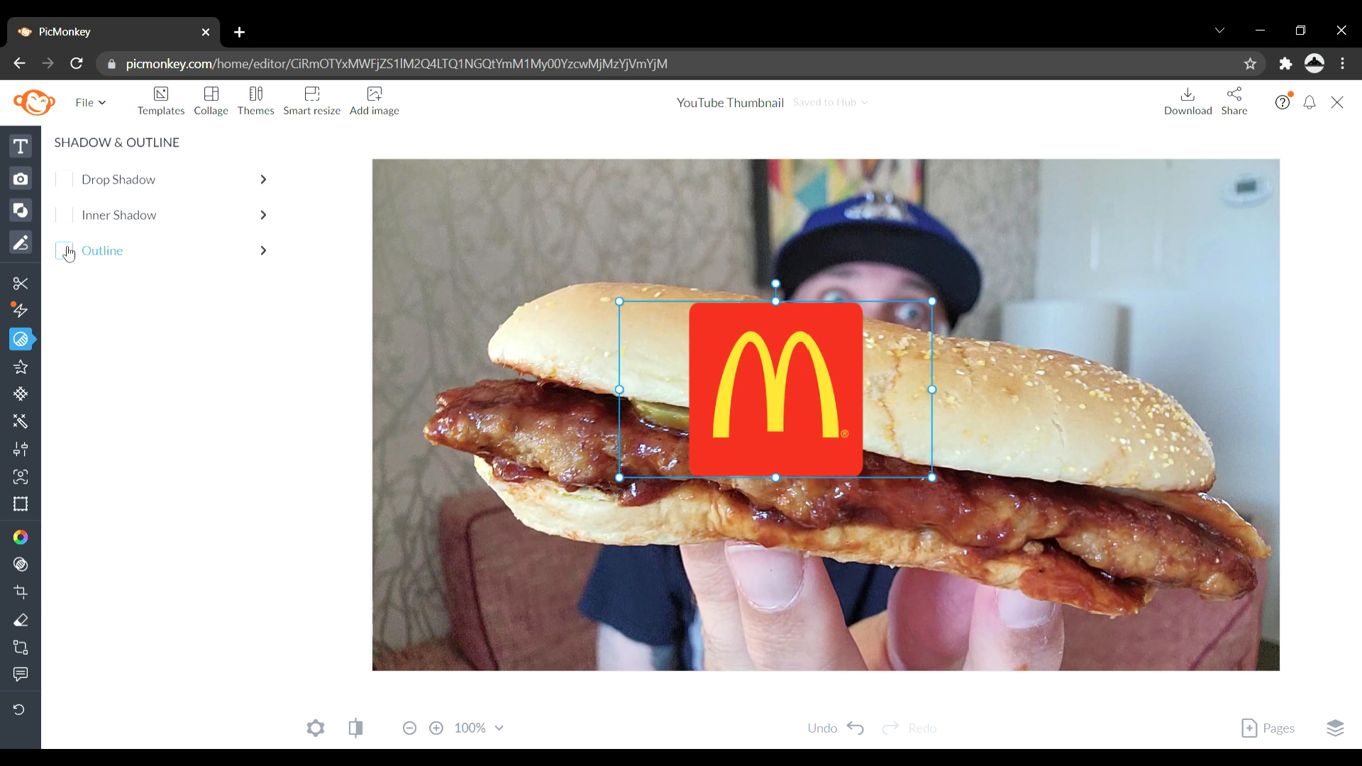
{"action": "left_click", "coordinate": [66, 251]}
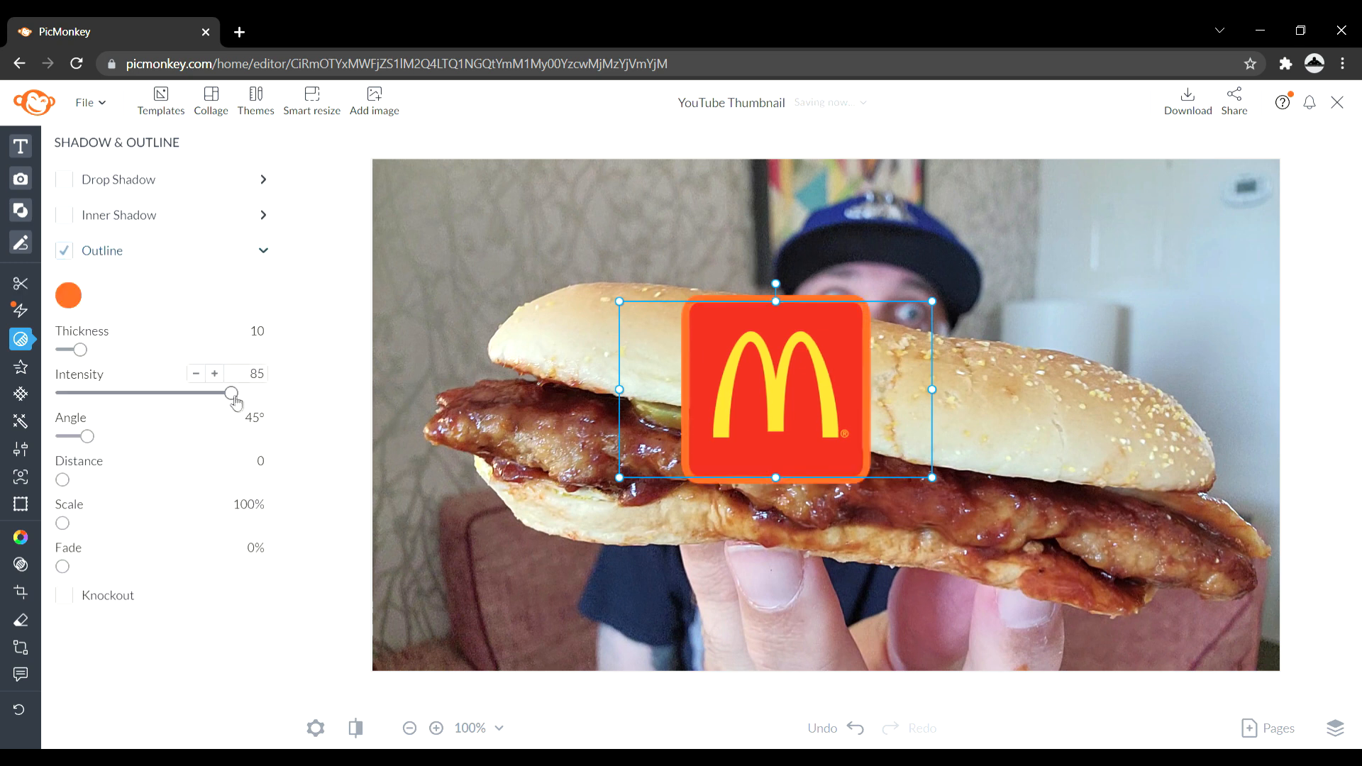
{"action": "left_click_drag", "start_coordinate": [234, 394], "coordinate": [63, 393]}
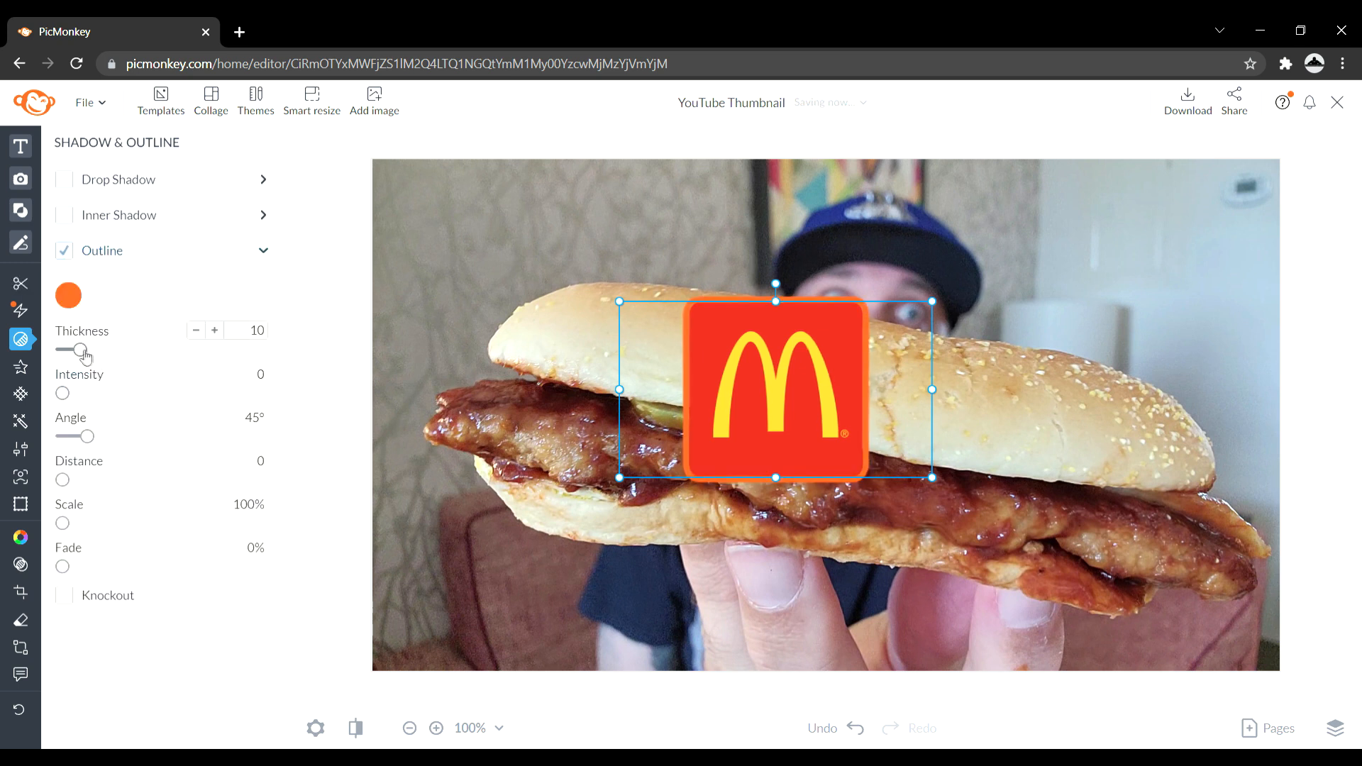
{"action": "left_click_drag", "start_coordinate": [85, 355], "coordinate": [73, 355]}
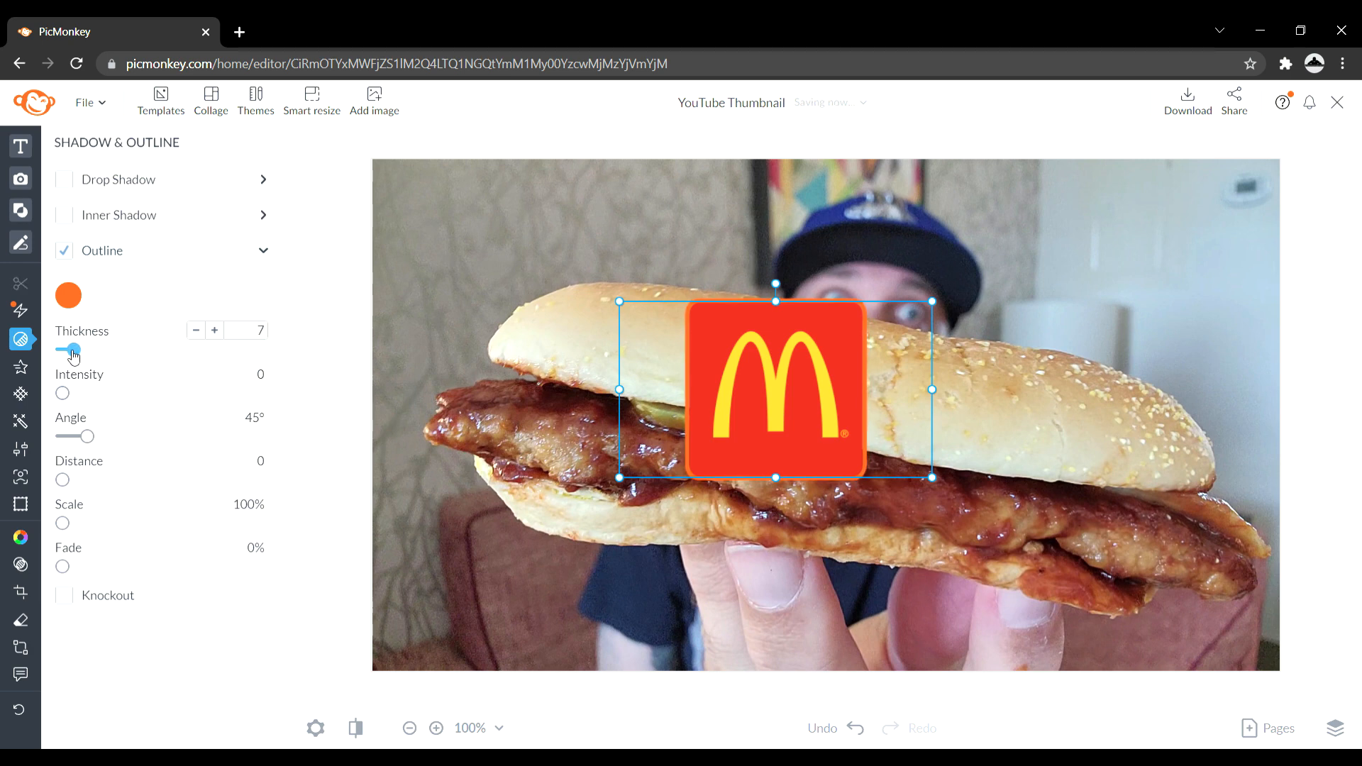
Step: Try several outline colours on the McDonald's logo and settle on white (#ffffff)
{"action": "left_click", "coordinate": [68, 297]}
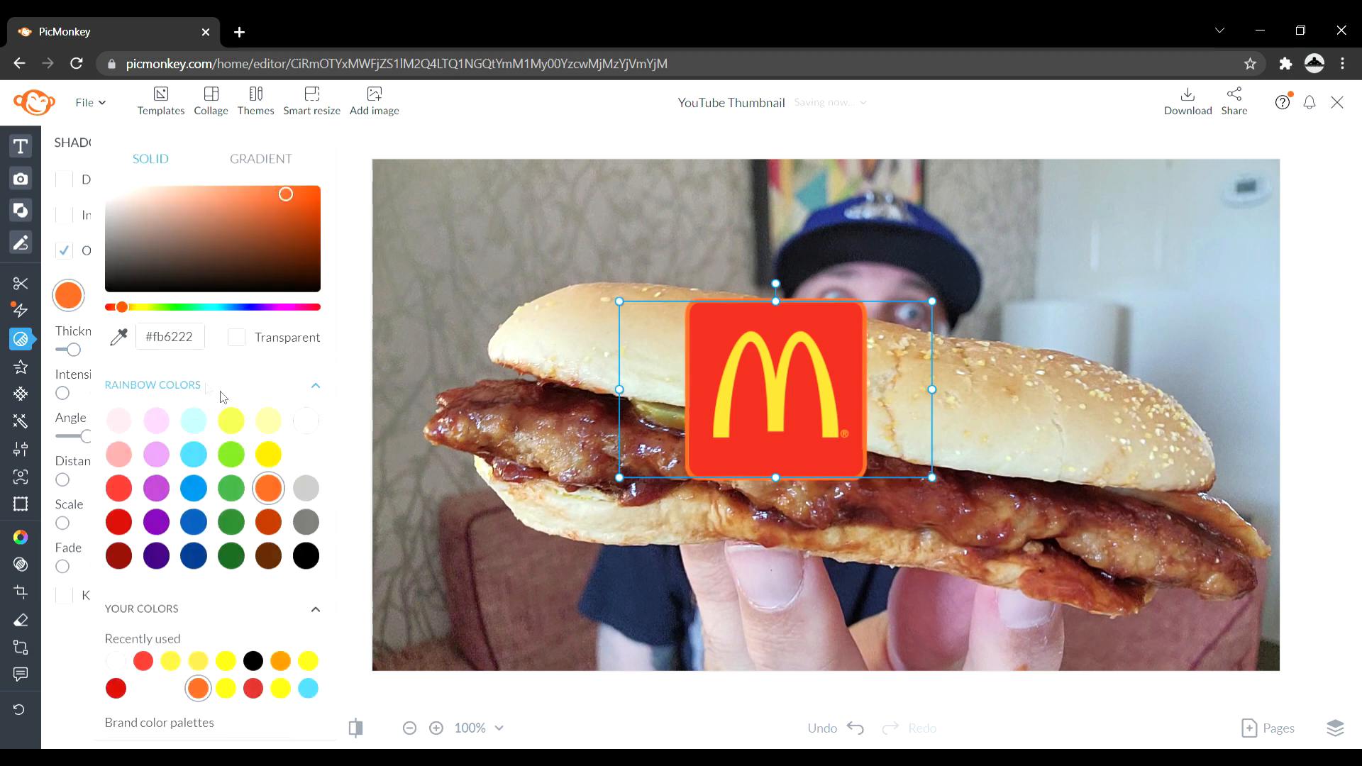
{"action": "left_click", "coordinate": [305, 422]}
{"action": "left_click", "coordinate": [269, 489]}
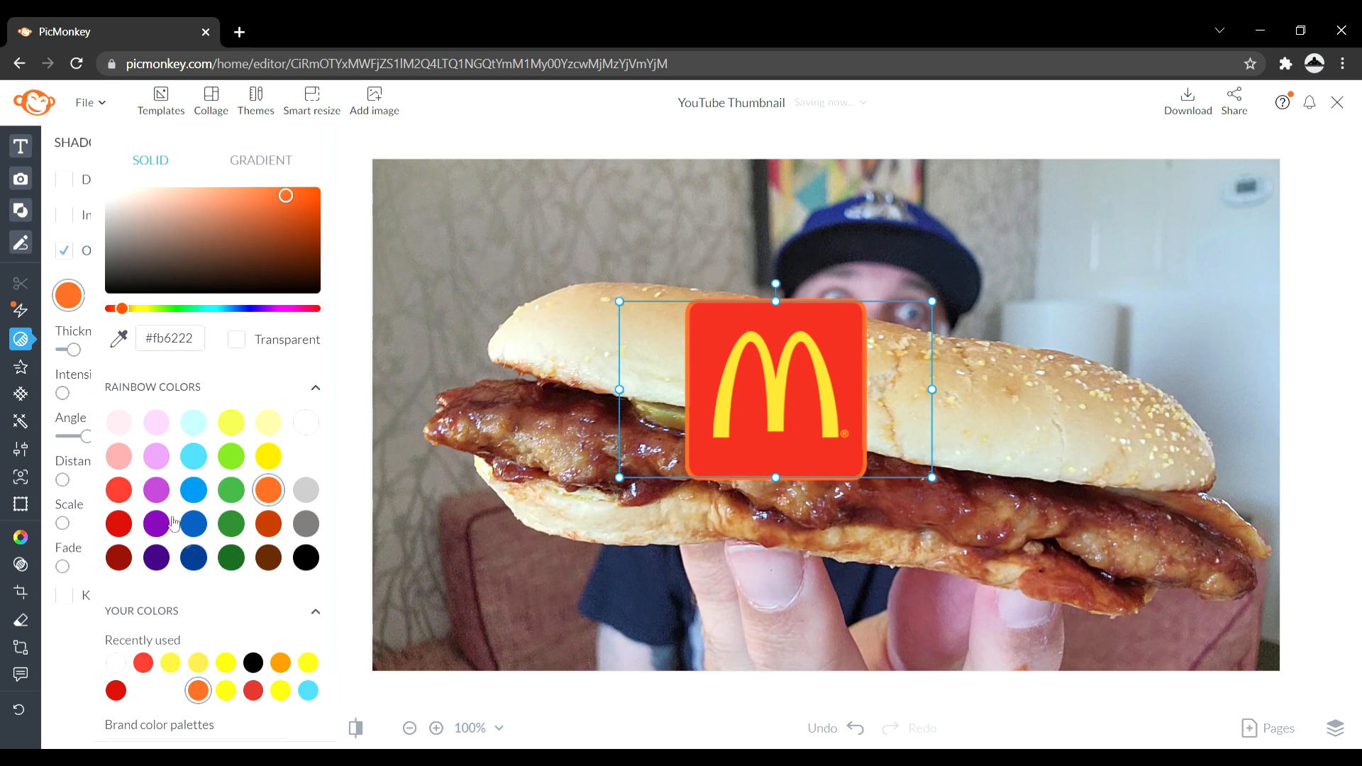
{"action": "left_click", "coordinate": [128, 527]}
{"action": "left_click", "coordinate": [309, 525]}
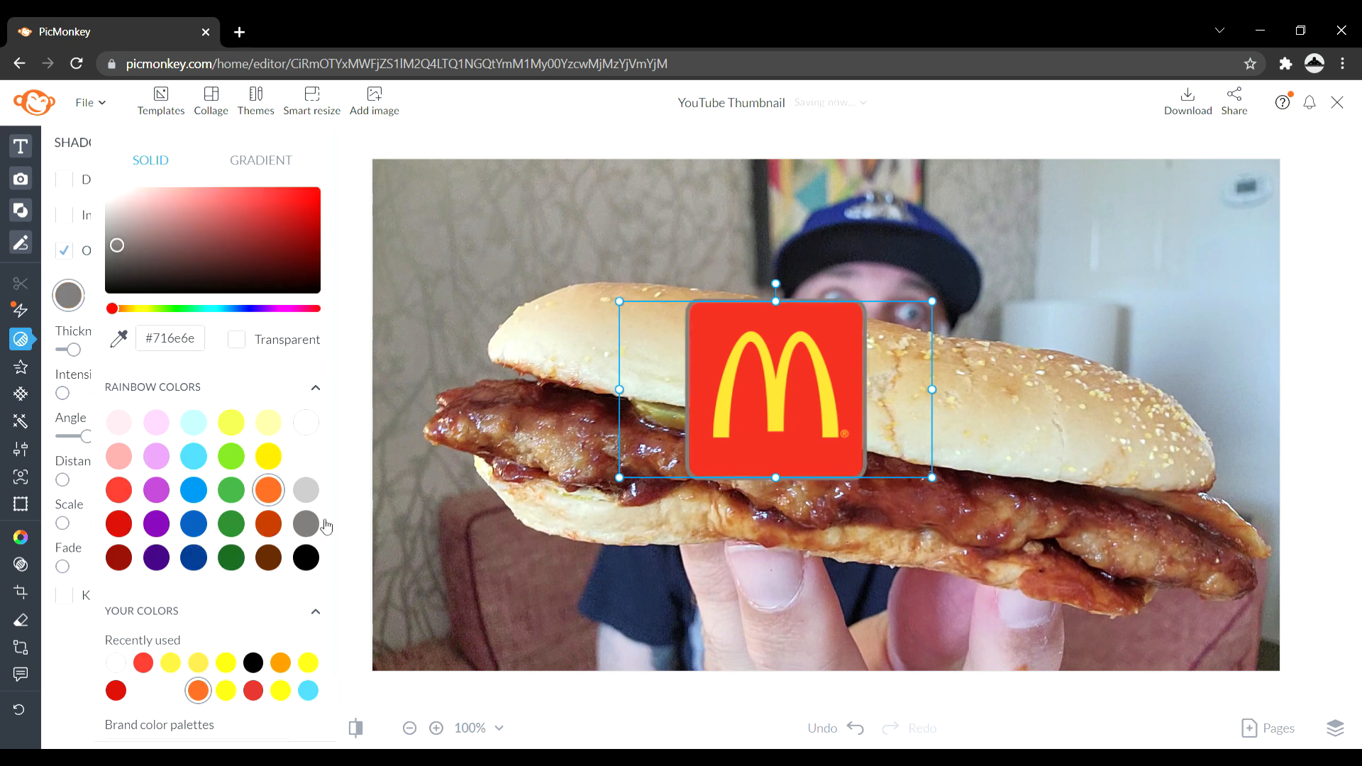
{"action": "left_click", "coordinate": [198, 529]}
{"action": "left_click", "coordinate": [268, 490]}
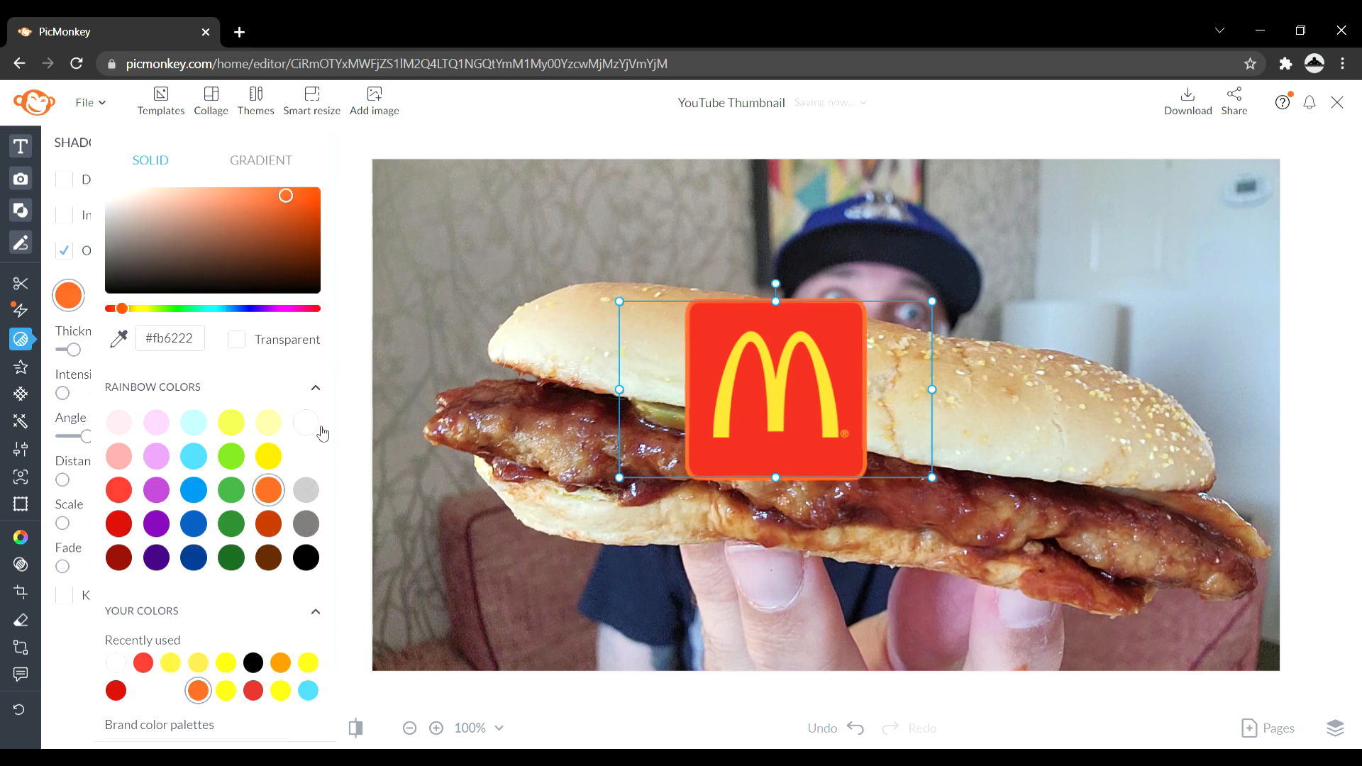
{"action": "left_click", "coordinate": [305, 422]}
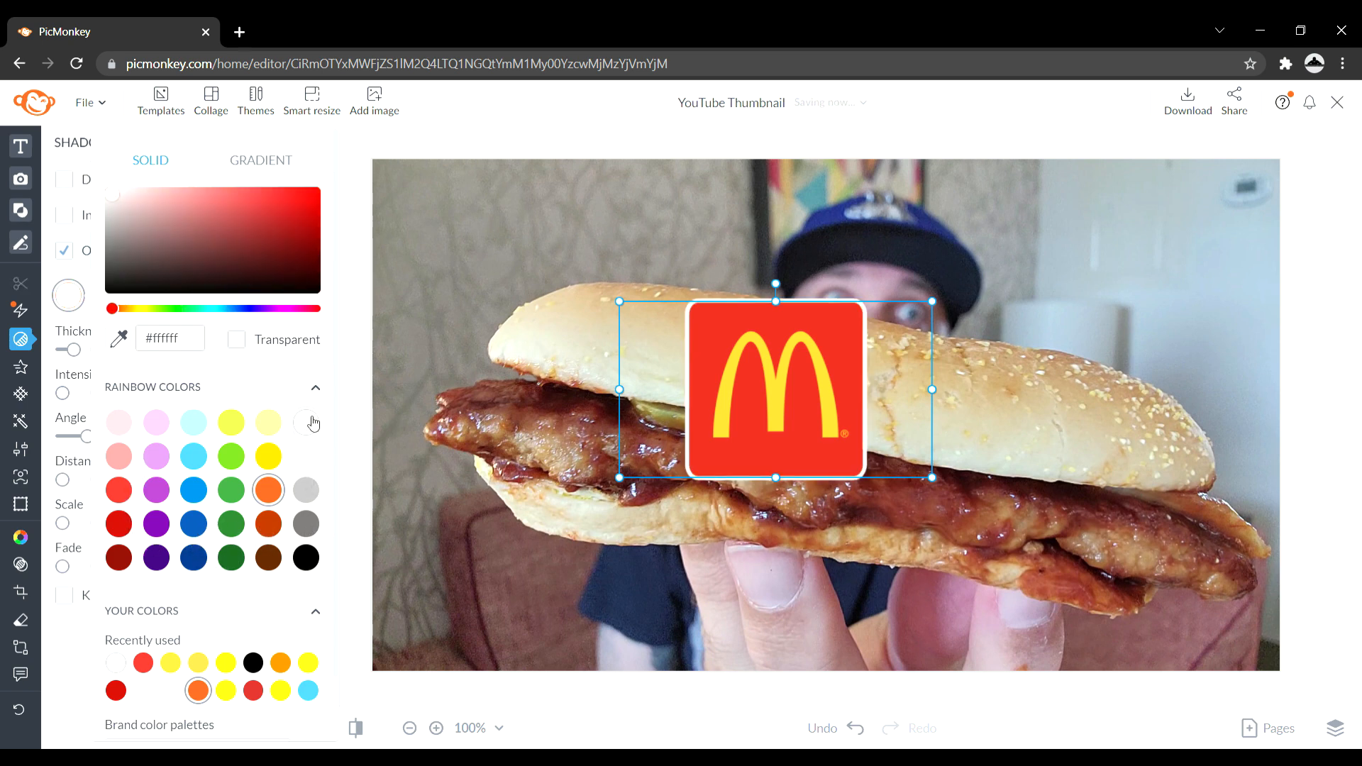
{"action": "left_click", "coordinate": [894, 448]}
Step: Shrink the outlined McDonald's logo further and move it into the upper-left corner of the thumbnail
{"action": "left_click_drag", "start_coordinate": [943, 488], "coordinate": [808, 412]}
{"action": "left_click_drag", "start_coordinate": [721, 372], "coordinate": [456, 245]}
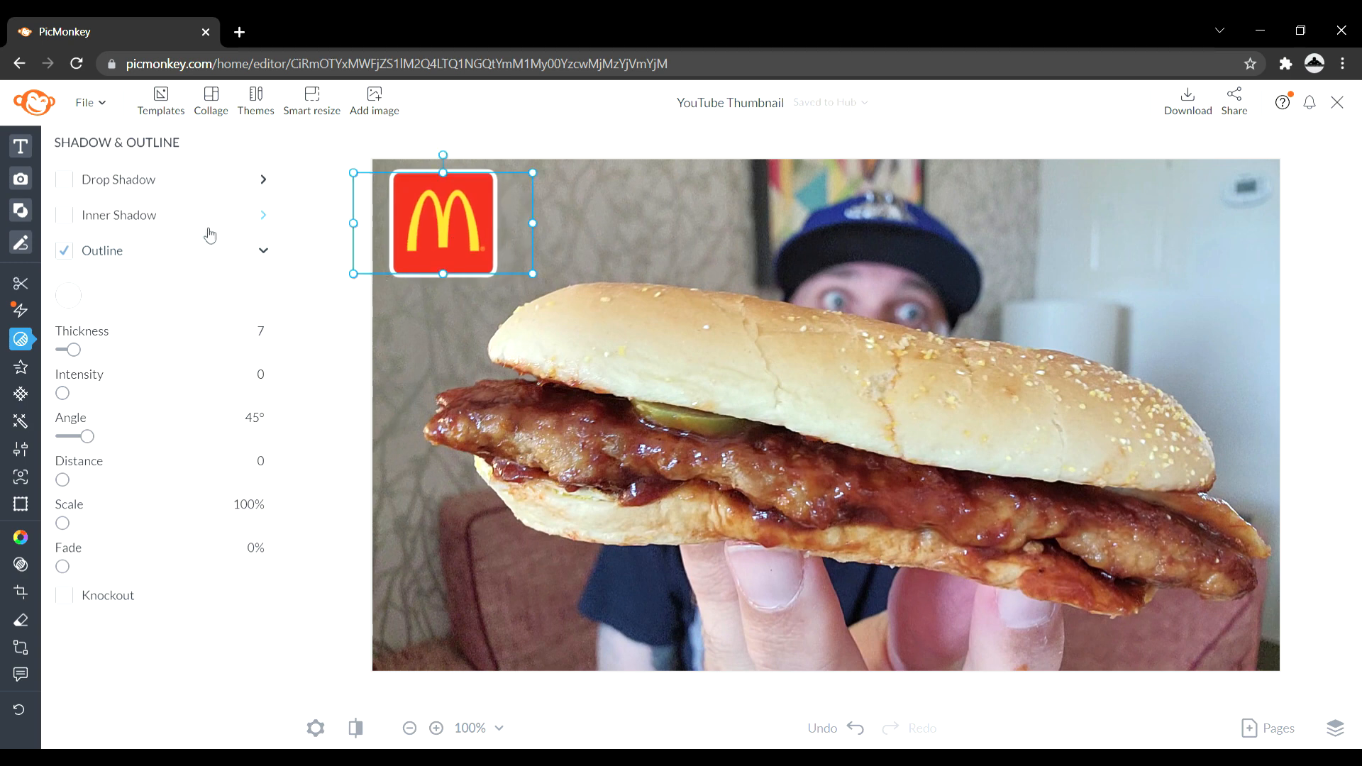
Step: Upload the THEENDORSEMENT logo from the computer and add it to the thumbnail
{"action": "left_click", "coordinate": [25, 180]}
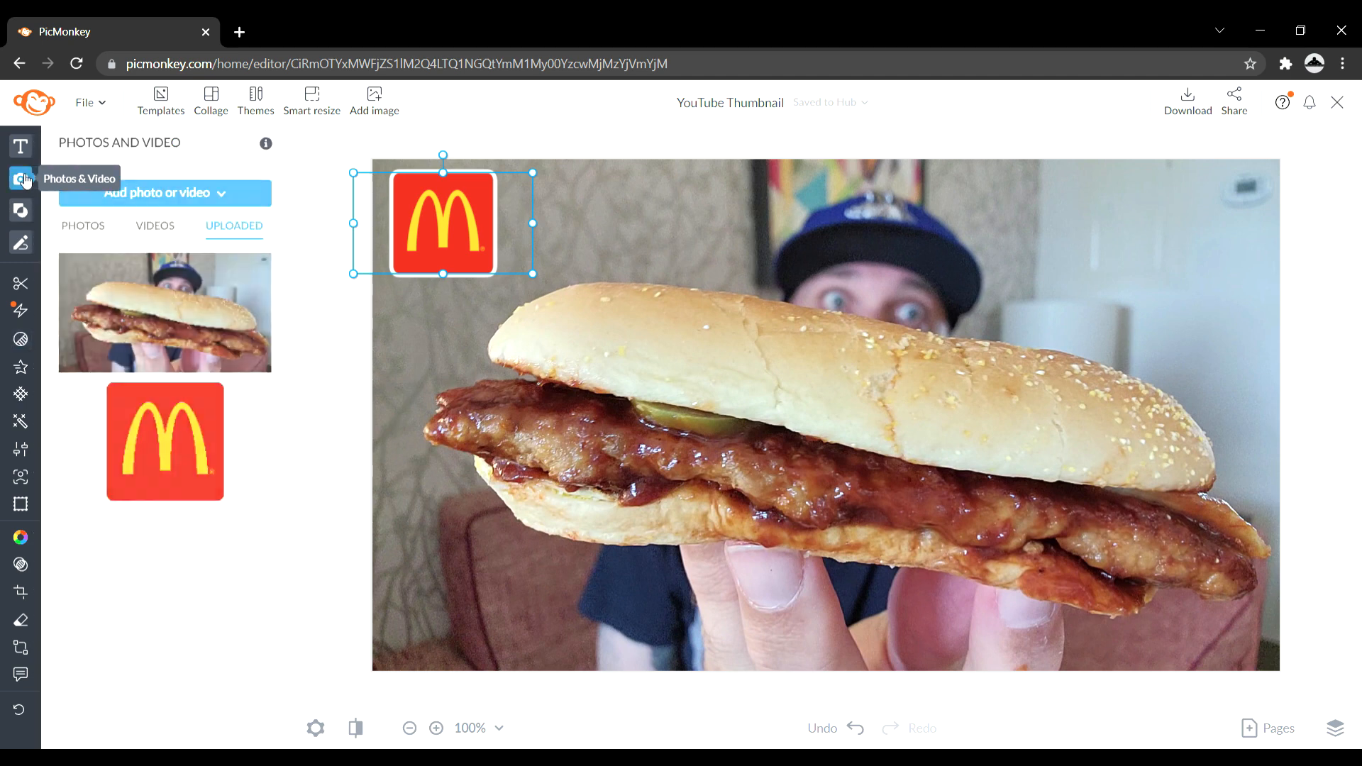
{"action": "left_click", "coordinate": [134, 198]}
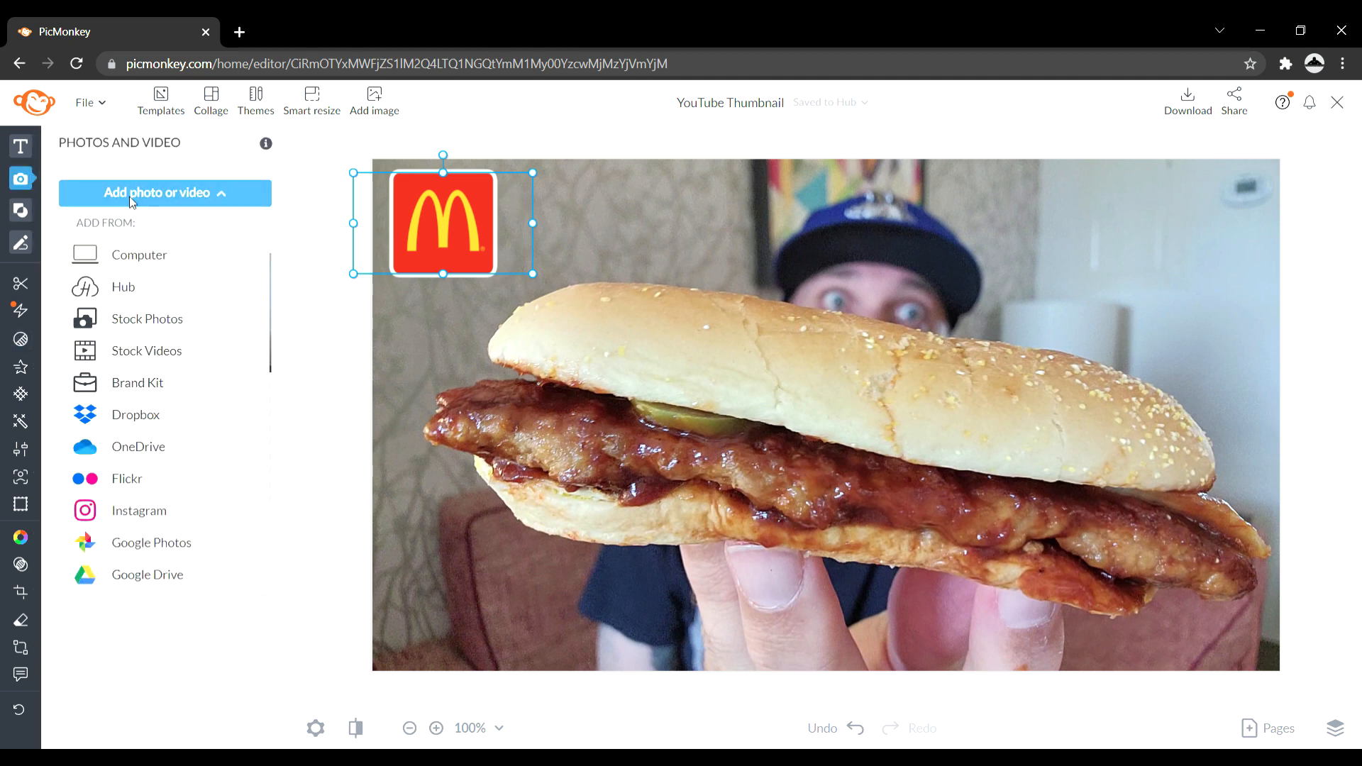
{"action": "left_click", "coordinate": [145, 255]}
{"action": "double_click", "coordinate": [202, 189]}
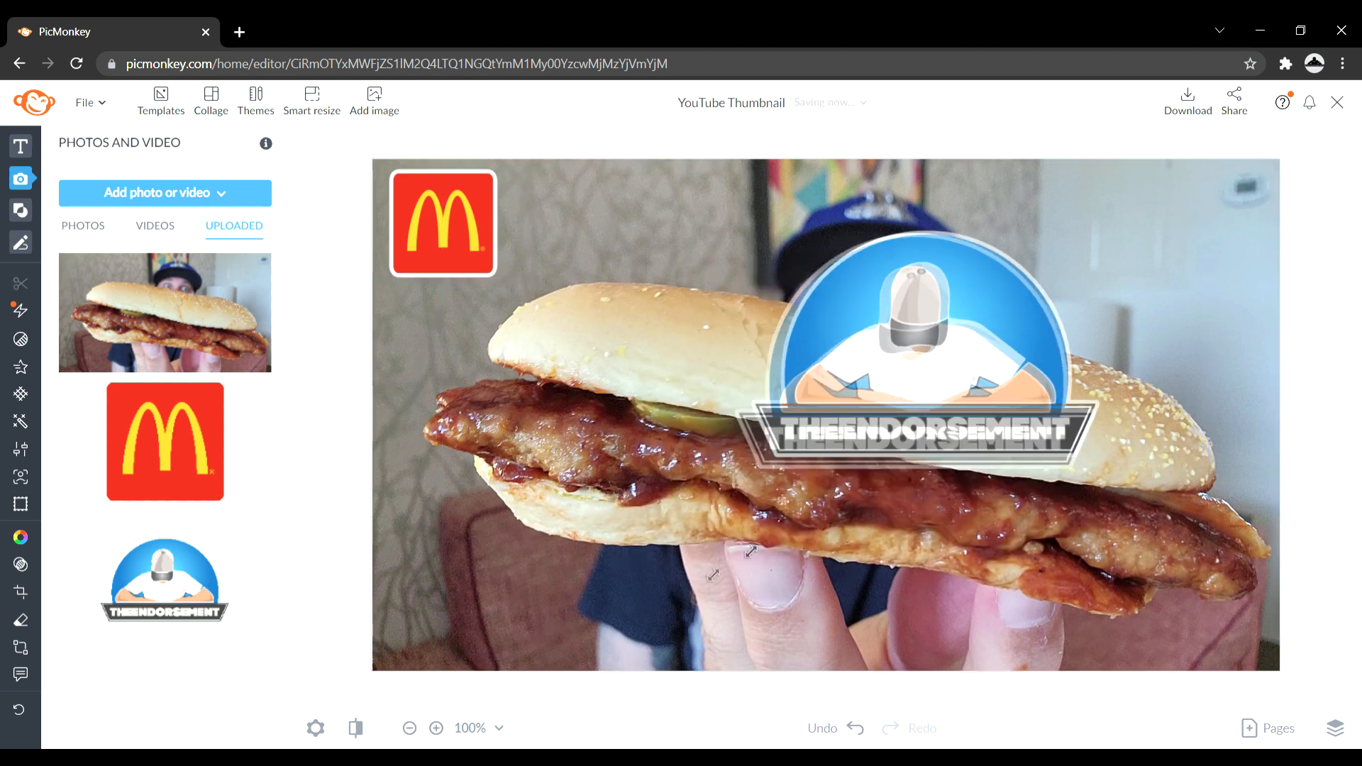
Step: Shrink the THEENDORSEMENT logo into the thumbnail's upper-right corner and give it an outline with intensity 0 and thickness 5
{"action": "left_click_drag", "start_coordinate": [1030, 386], "coordinate": [1076, 361]}
{"action": "left_click_drag", "start_coordinate": [1105, 243], "coordinate": [1203, 227]}
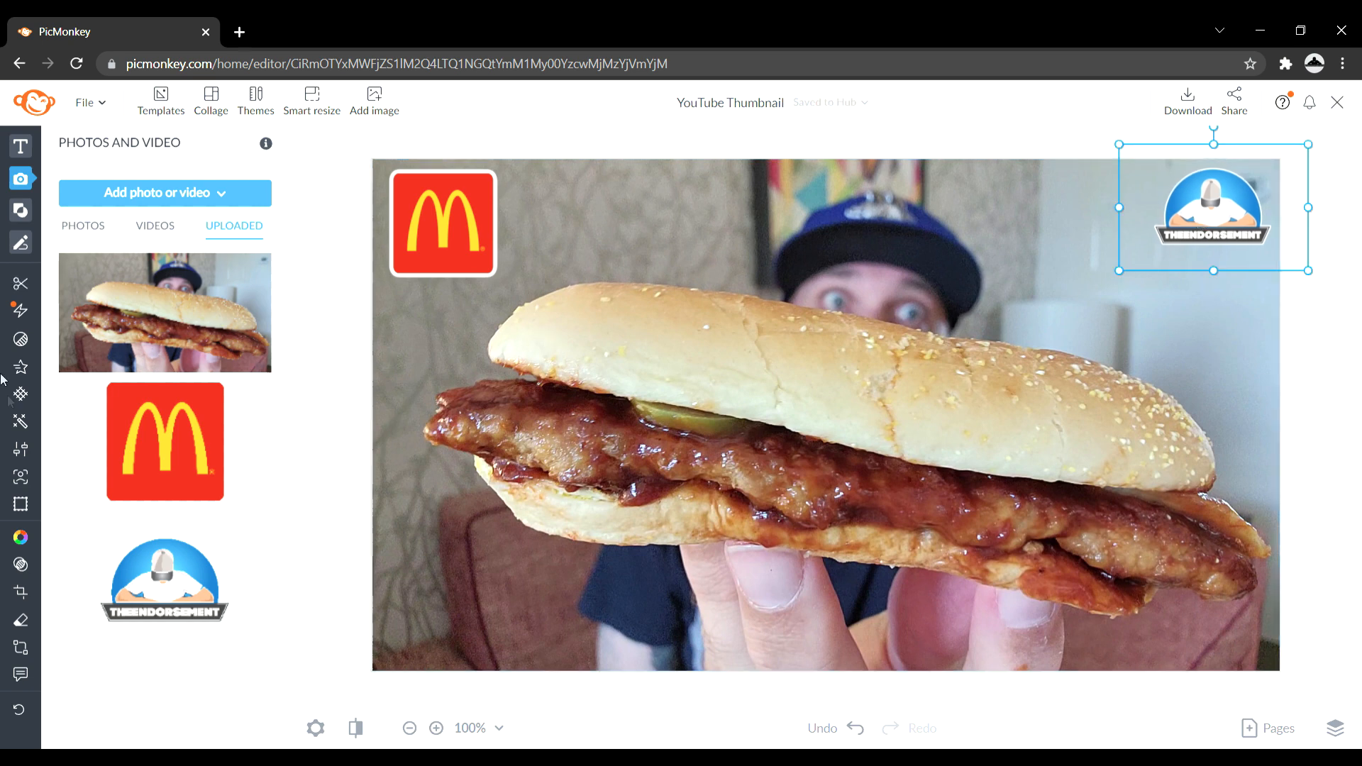
{"action": "left_click", "coordinate": [47, 338]}
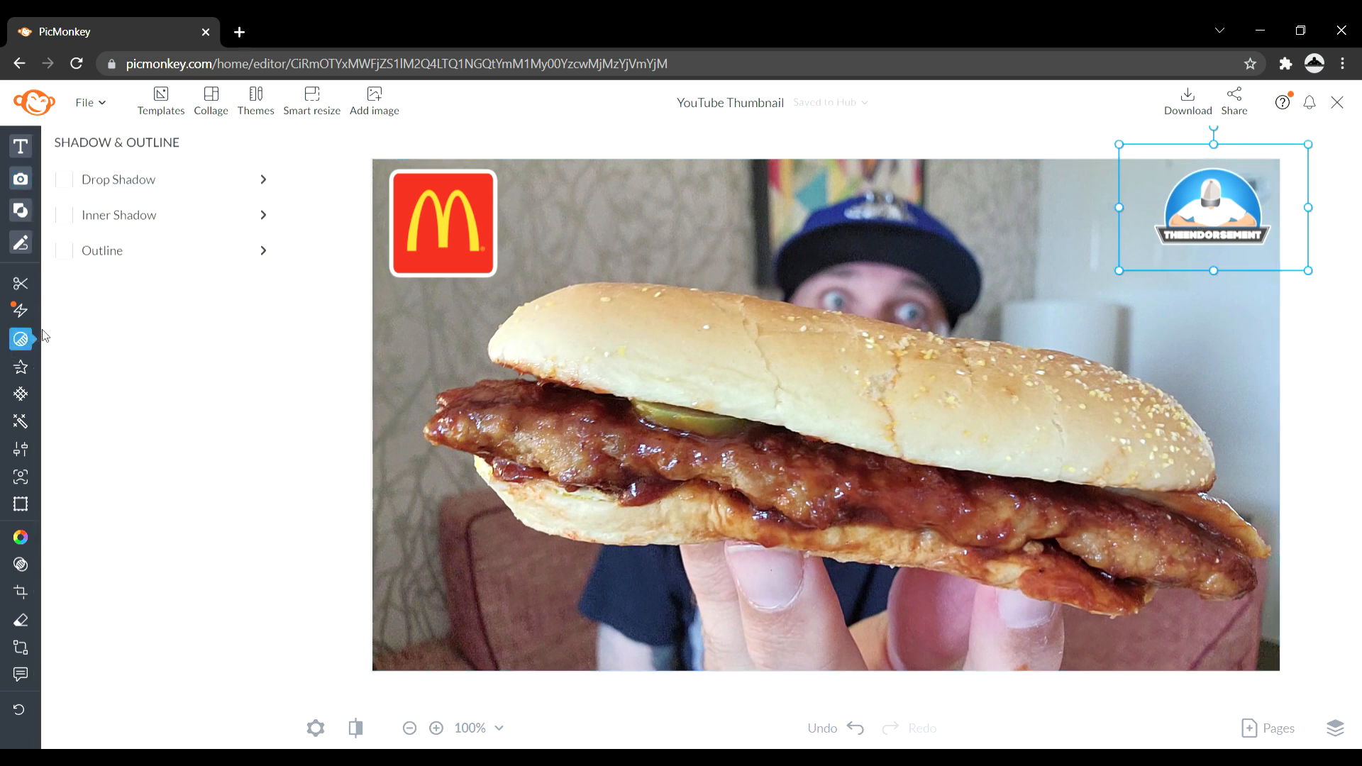
{"action": "left_click", "coordinate": [73, 252]}
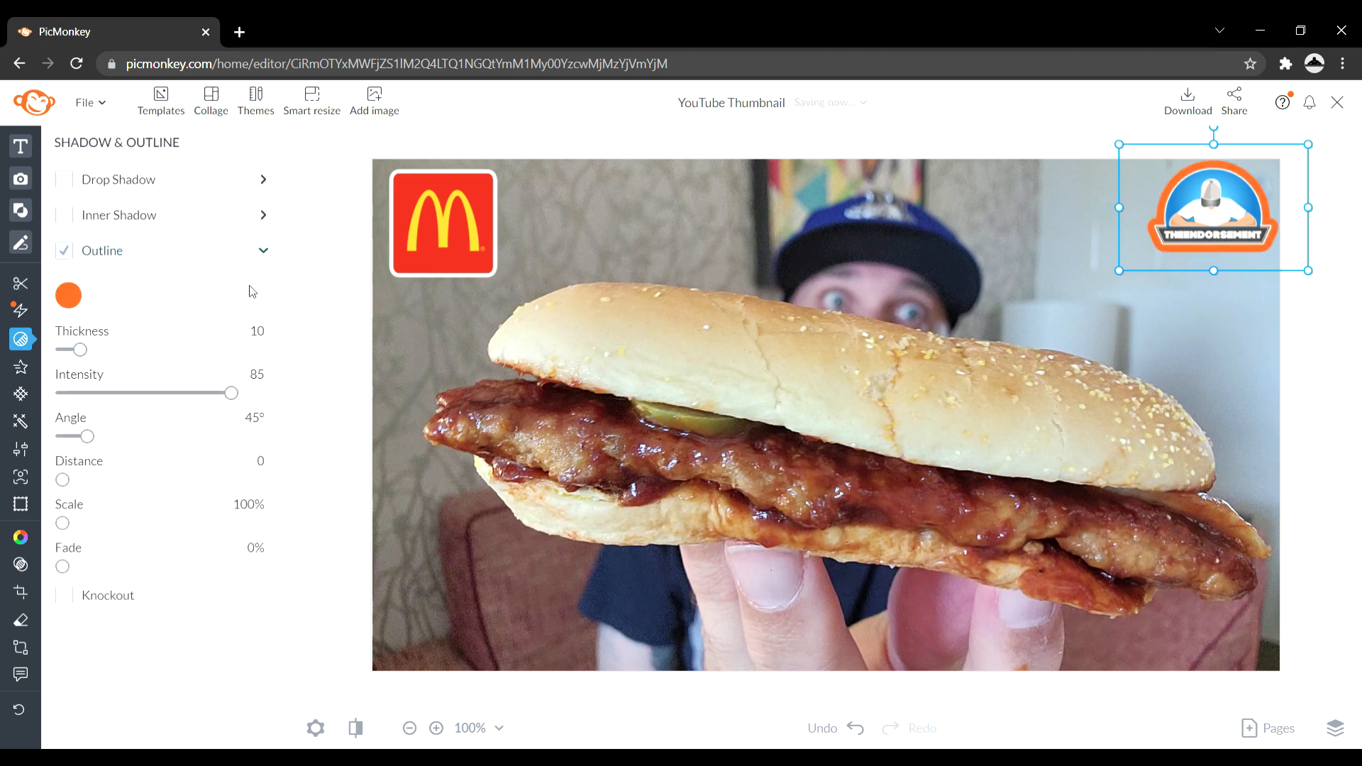
{"action": "left_click_drag", "start_coordinate": [139, 401], "coordinate": [30, 394]}
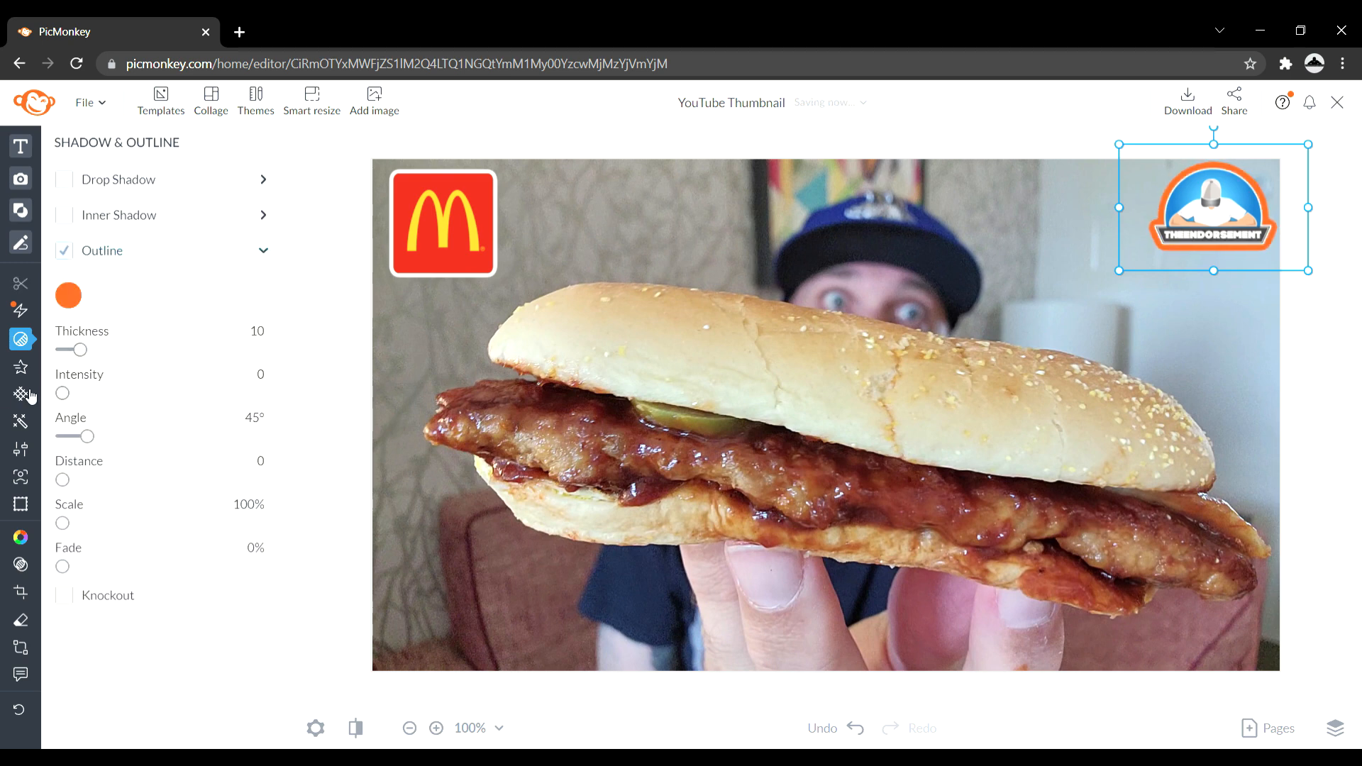
{"action": "left_click_drag", "start_coordinate": [87, 355], "coordinate": [69, 354]}
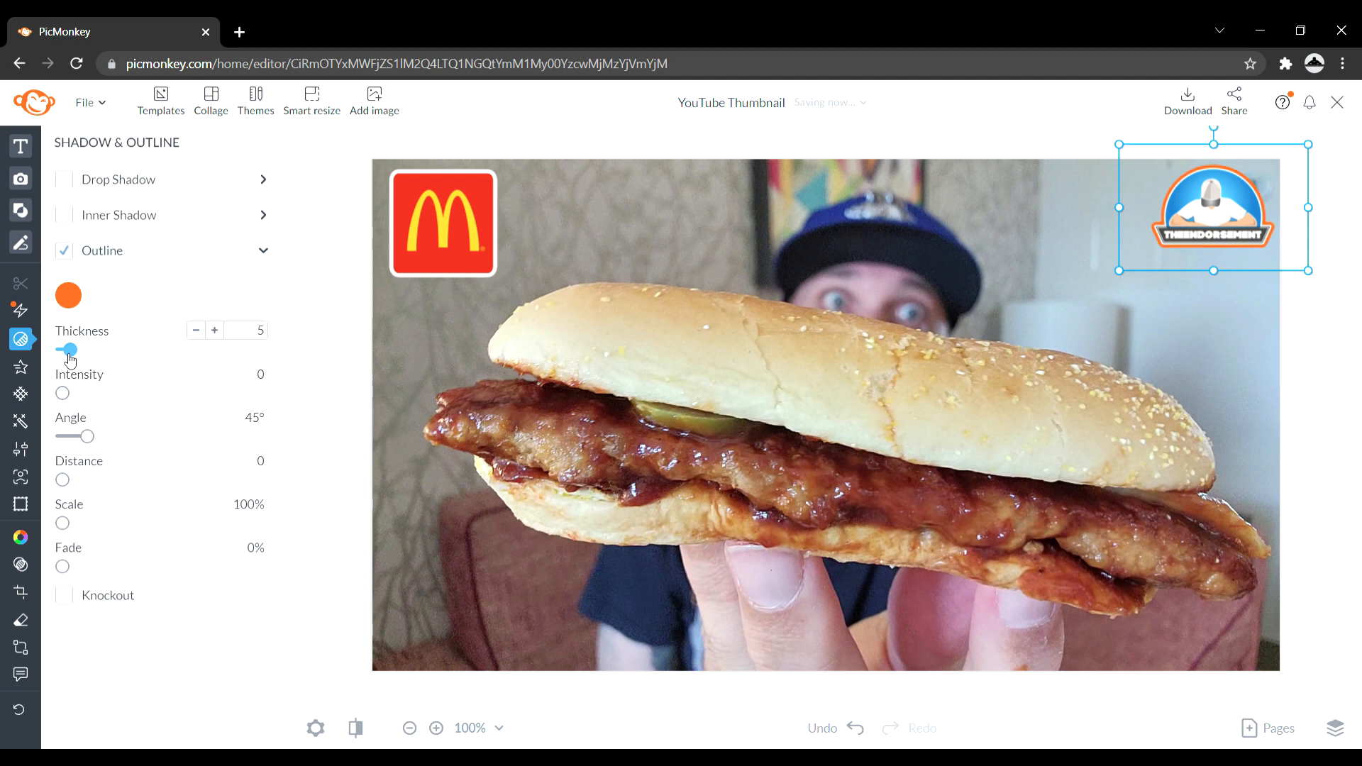
Step: Recolour the THEENDORSEMENT logo's outline bright yellow, reduce its thickness to 3, and nudge the logo slightly in its corner
{"action": "left_click", "coordinate": [68, 295]}
{"action": "left_click", "coordinate": [267, 421]}
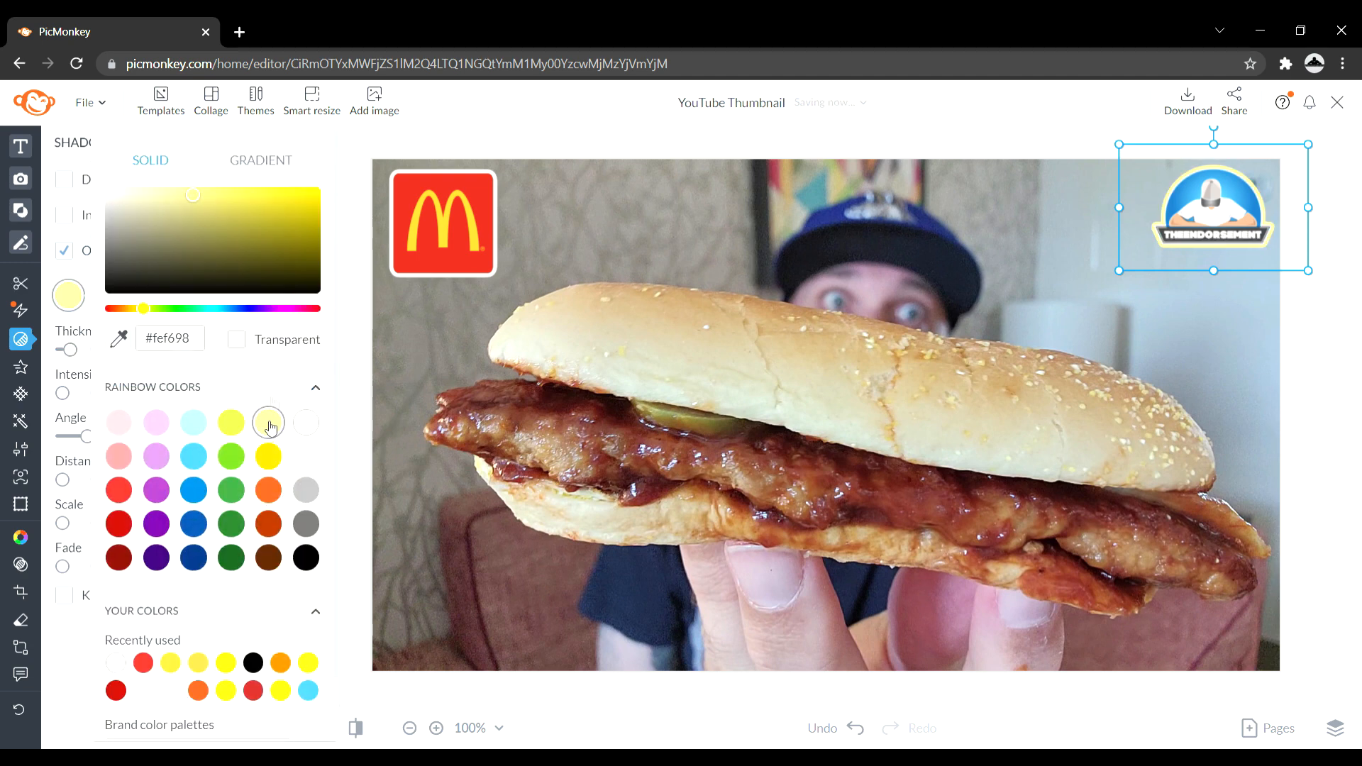
{"action": "left_click_drag", "start_coordinate": [199, 196], "coordinate": [349, 184]}
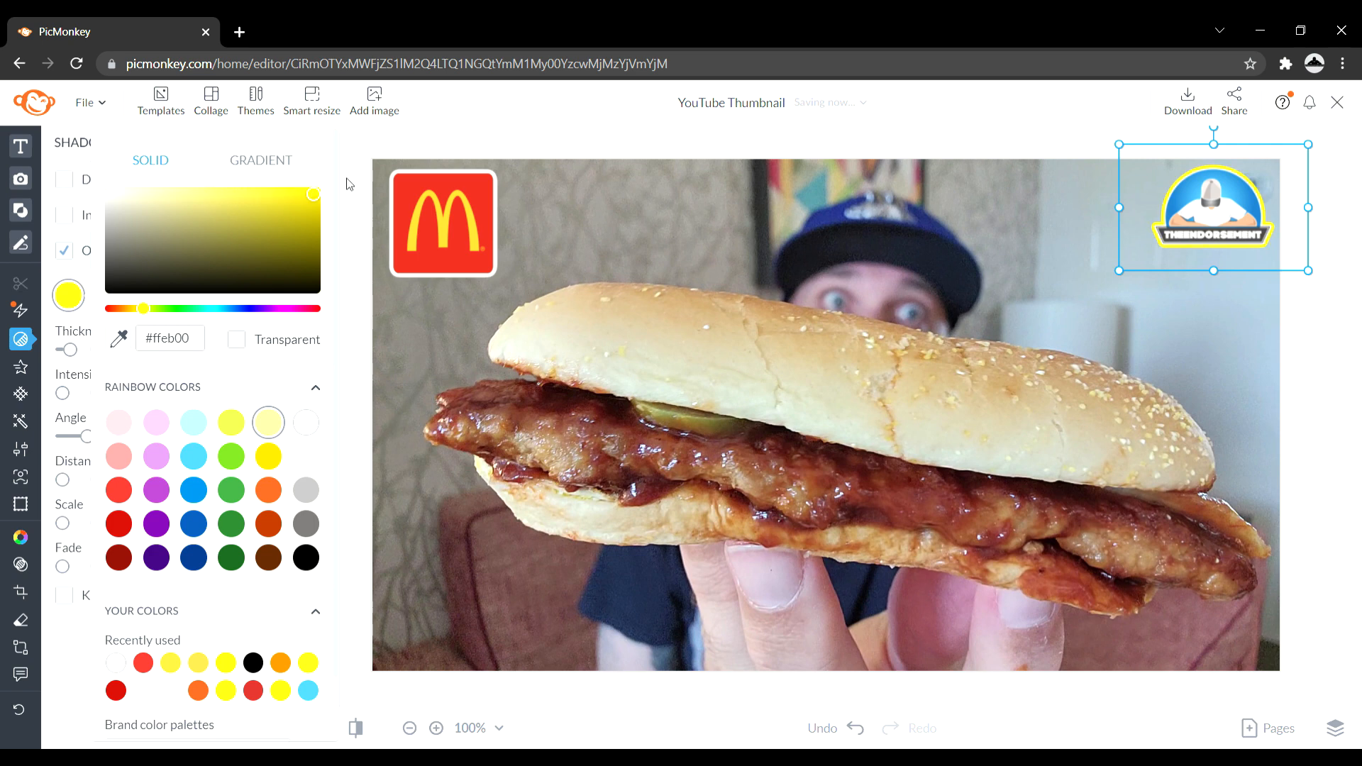
{"action": "left_click", "coordinate": [71, 354]}
{"action": "mouse_move", "coordinate": [71, 354]}
{"action": "left_mouse_down"}
{"action": "mouse_move", "coordinate": [96, 357]}
{"action": "mouse_move", "coordinate": [65, 364]}
{"action": "left_mouse_up"}
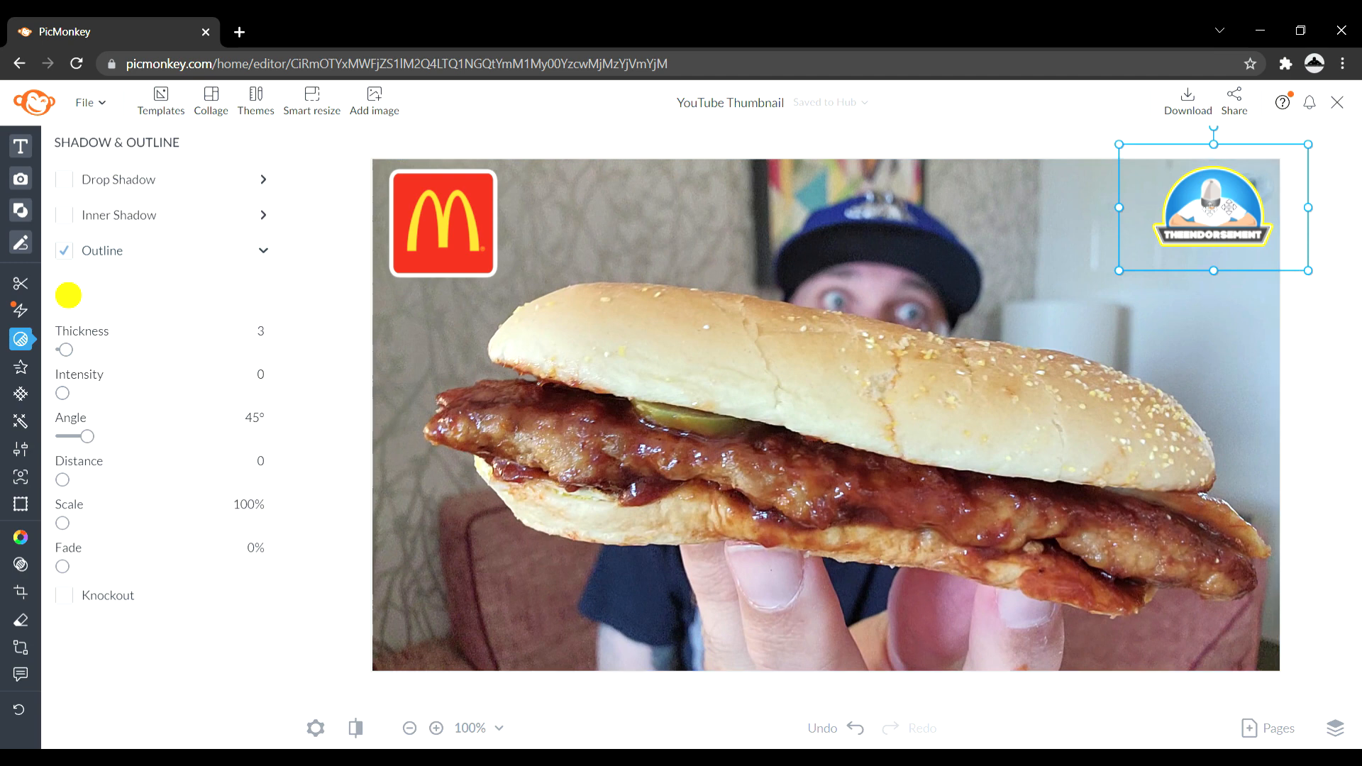
{"action": "left_click_drag", "start_coordinate": [1199, 205], "coordinate": [1199, 209]}
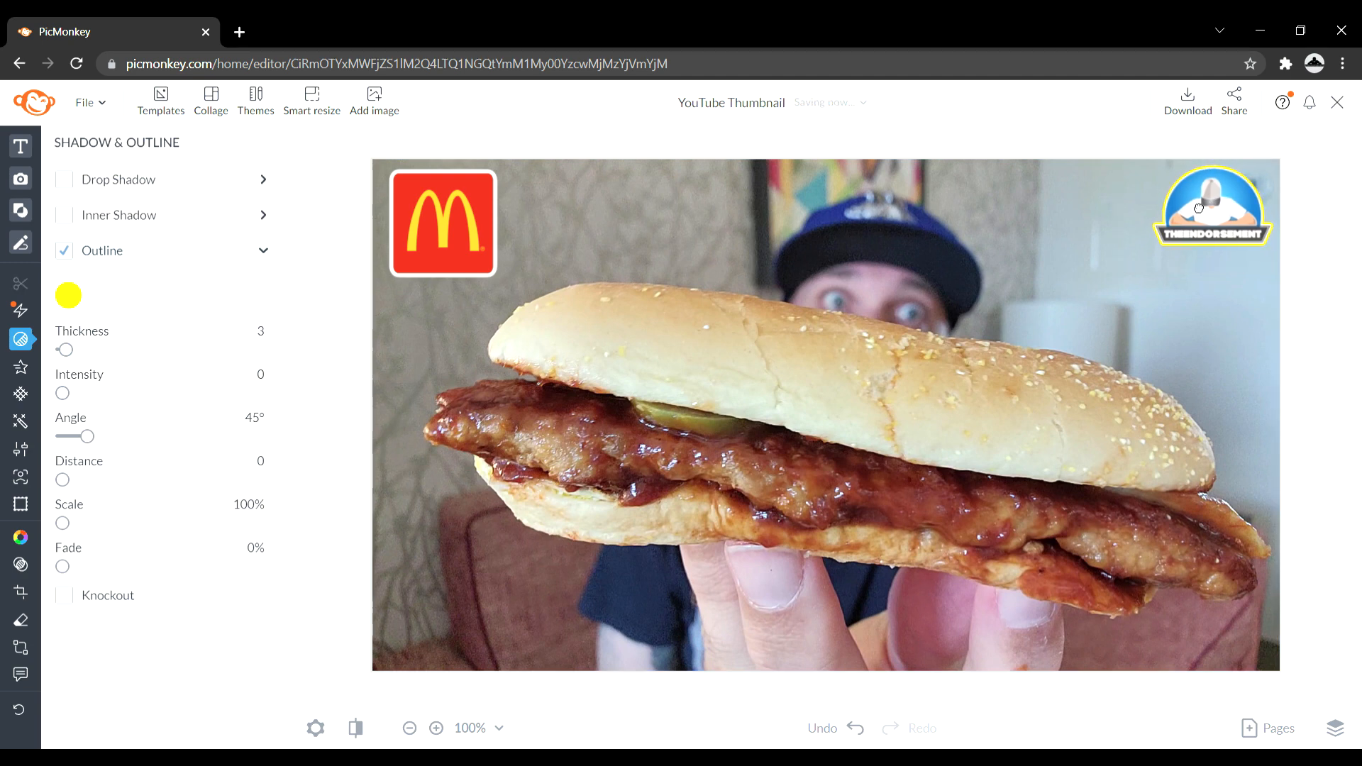
{"action": "left_click_drag", "start_coordinate": [1198, 207], "coordinate": [1199, 206]}
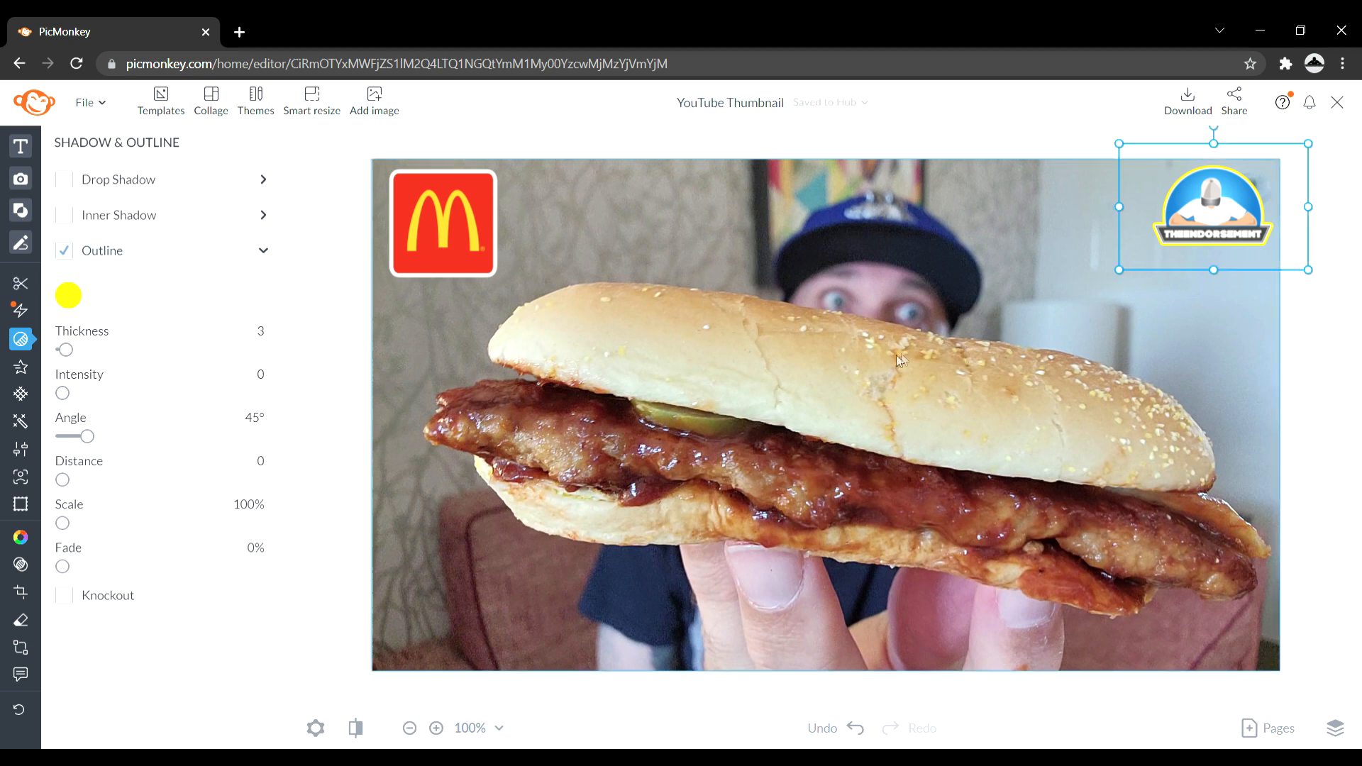
Step: Enlarge the sandwich background photo beyond the canvas edges and reposition it so the sandwich fills the width of the thumbnail
{"action": "left_click", "coordinate": [730, 362]}
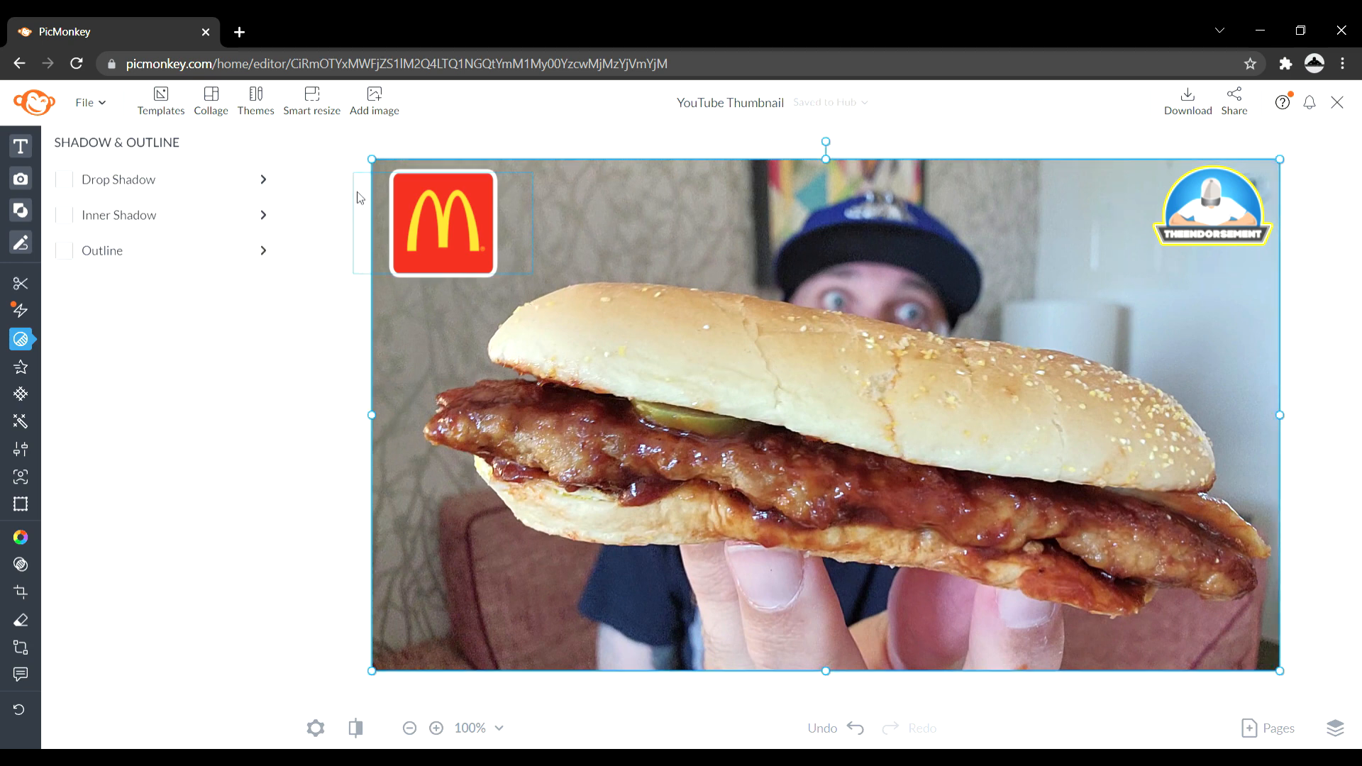
{"action": "left_click_drag", "start_coordinate": [379, 170], "coordinate": [339, 156]}
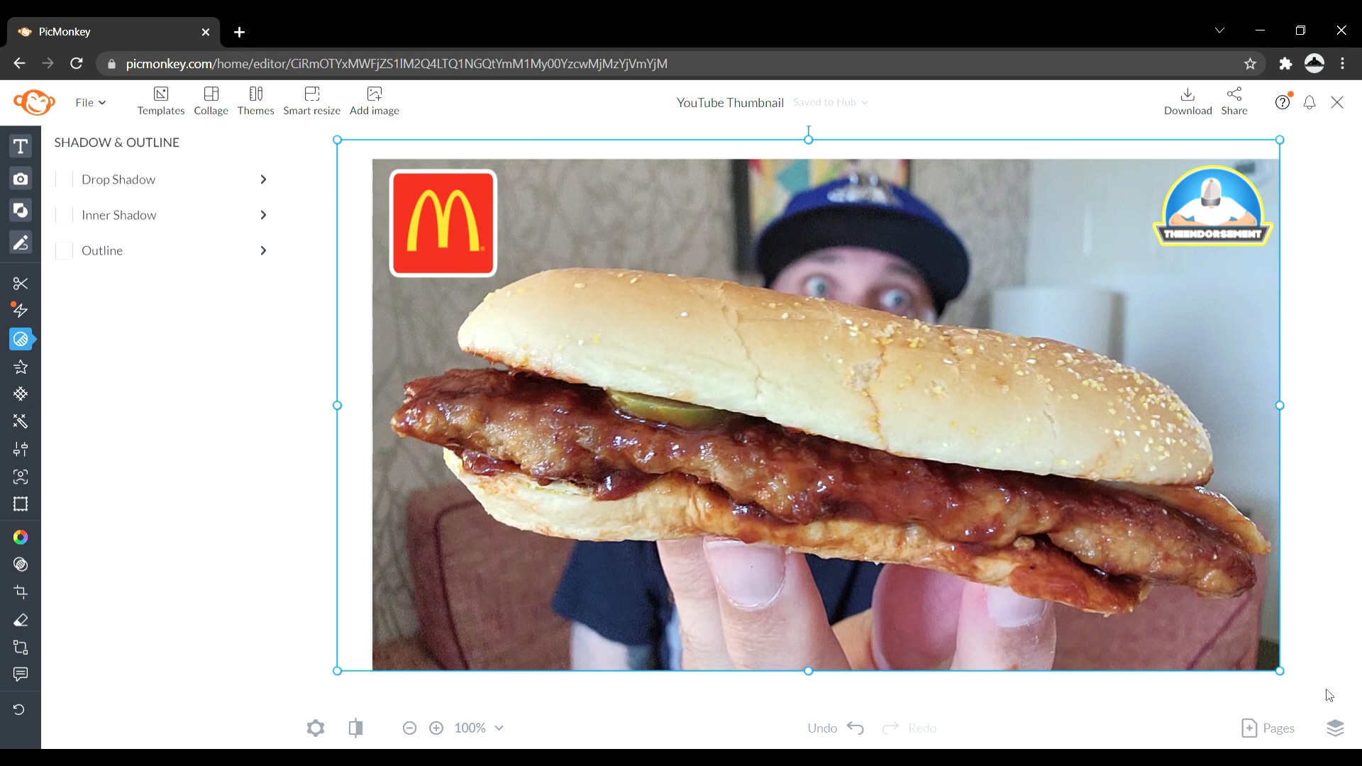
{"action": "left_click_drag", "start_coordinate": [1293, 681], "coordinate": [1318, 697]}
{"action": "left_click_drag", "start_coordinate": [1017, 535], "coordinate": [1007, 537]}
{"action": "left_click_drag", "start_coordinate": [1006, 541], "coordinate": [1005, 551]}
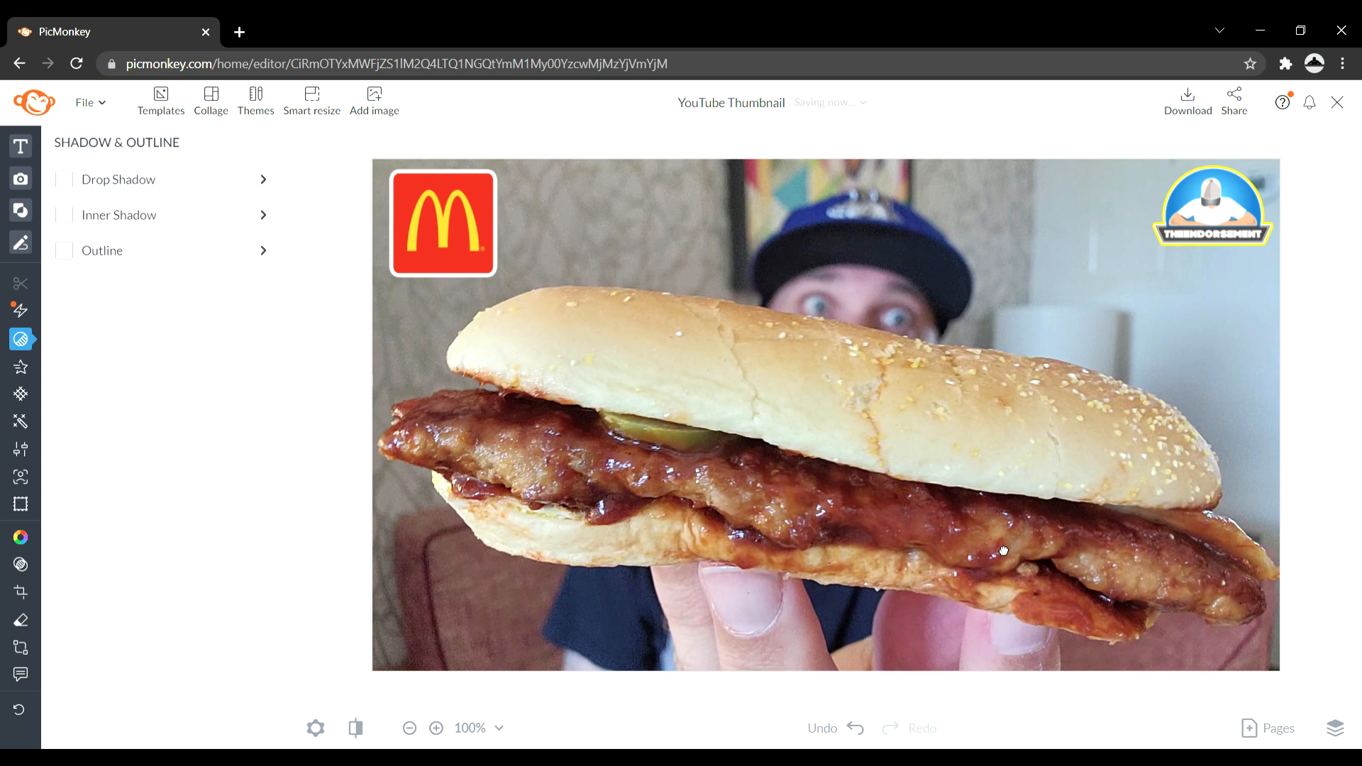
{"action": "left_click_drag", "start_coordinate": [1005, 550], "coordinate": [1004, 549]}
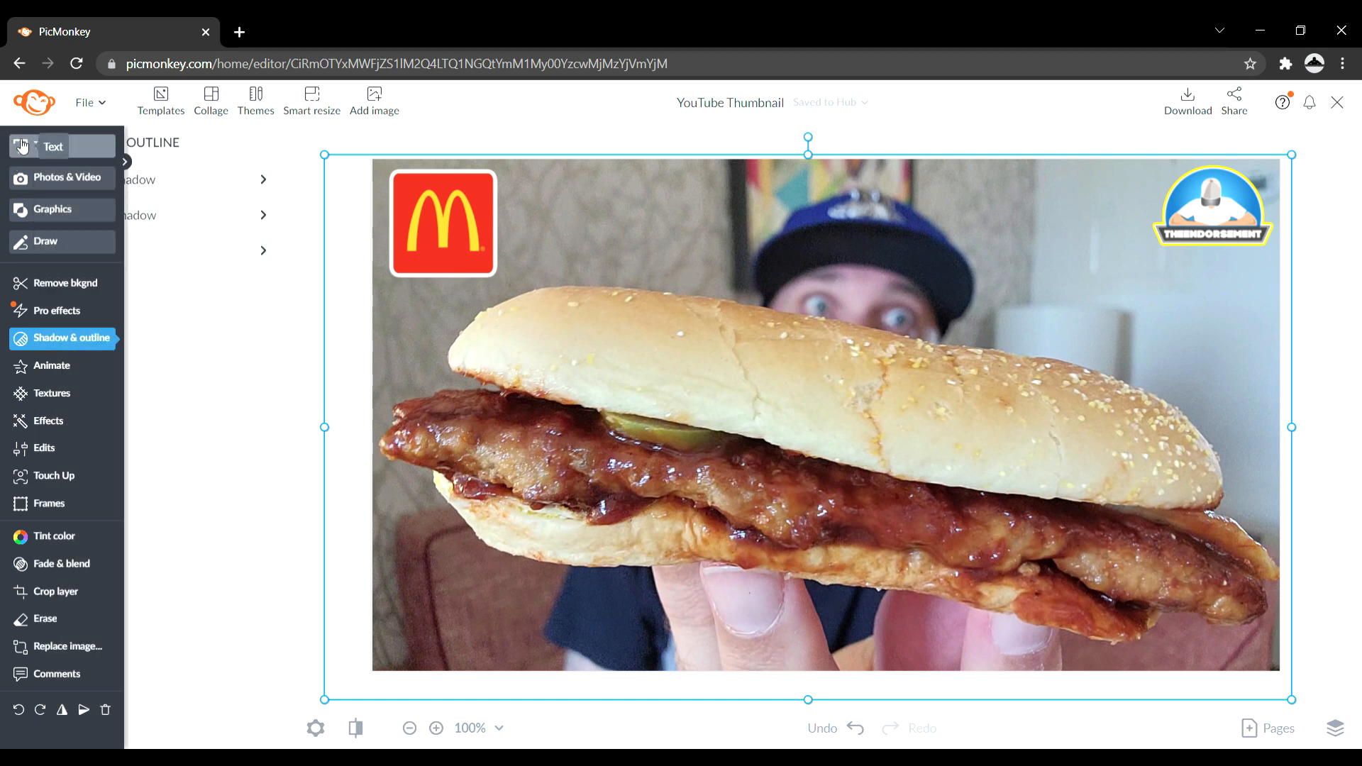
Step: Open a new browser tab and search Google Images for "mcrib"
{"action": "left_click", "coordinate": [240, 33]}
{"action": "left_click", "coordinate": [589, 375]}
{"action": "type", "text": "mcrib"}
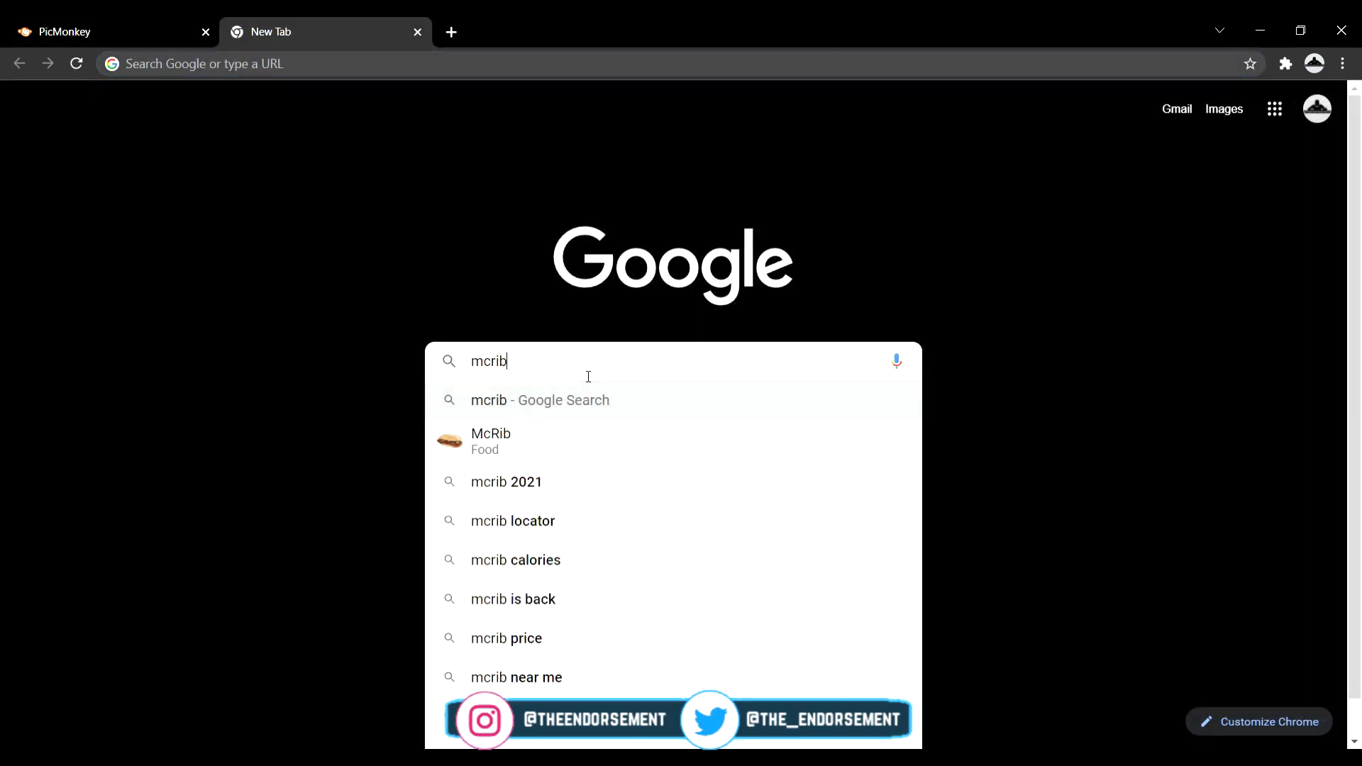
{"action": "key", "text": "Return"}
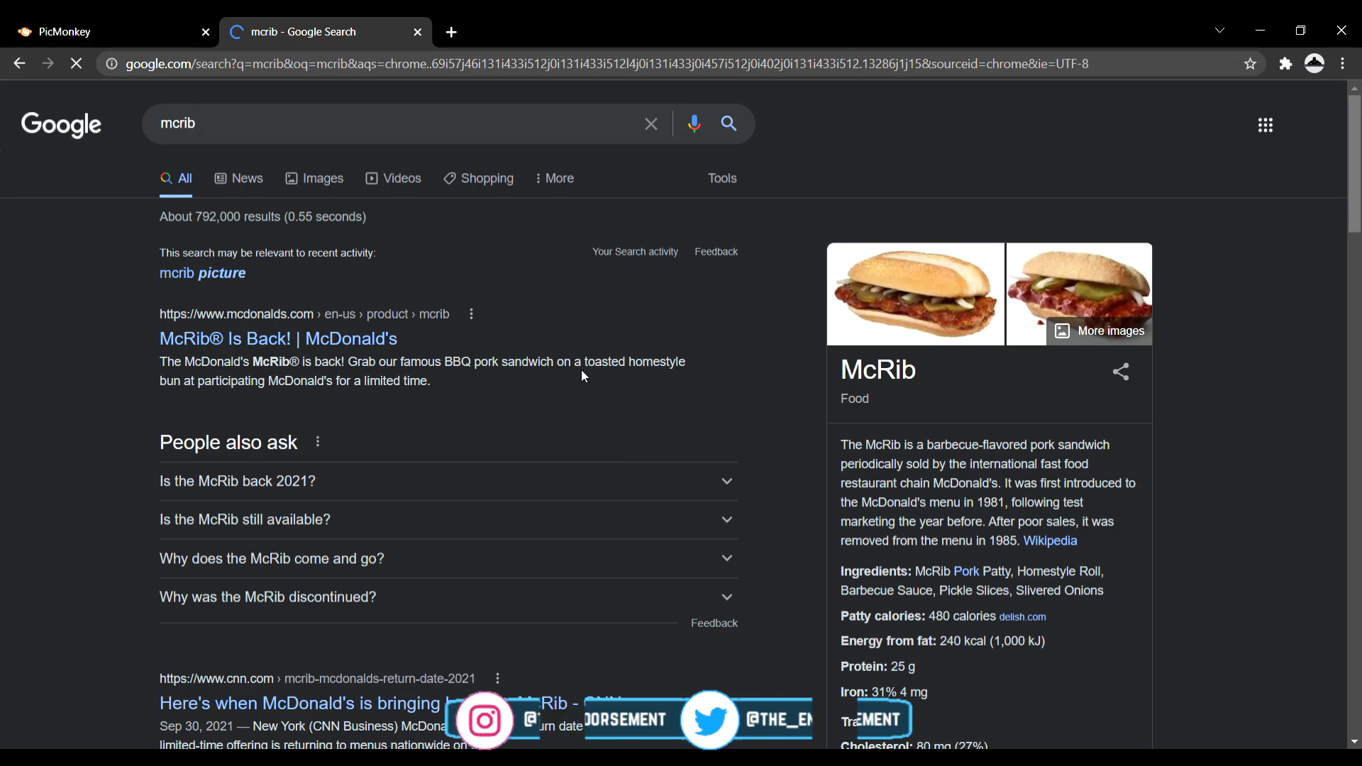
{"action": "left_click", "coordinate": [320, 186]}
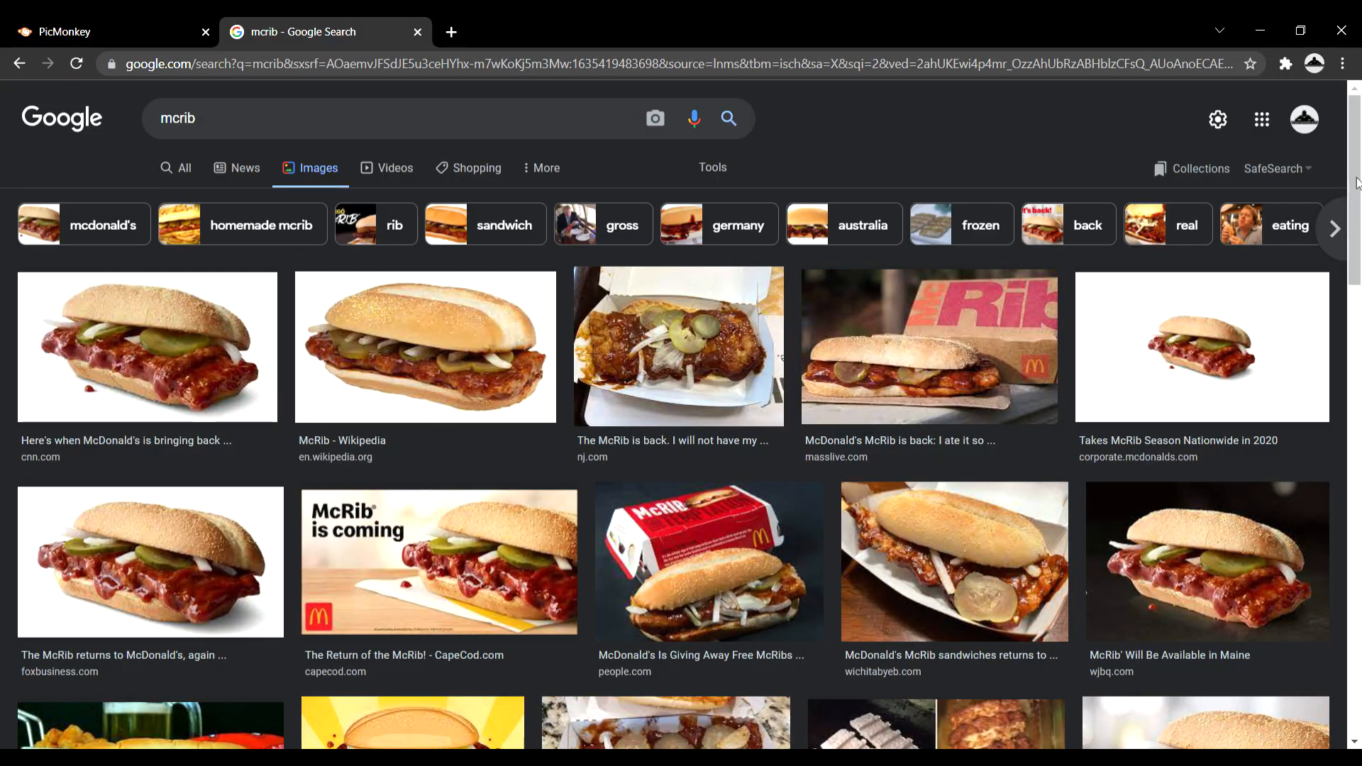
Step: Browse the McRib image results and related images for a promotional lettering reference, and enlarge the "McRib is back November 2nd" poster
{"action": "left_click_drag", "start_coordinate": [1358, 188], "coordinate": [1360, 477]}
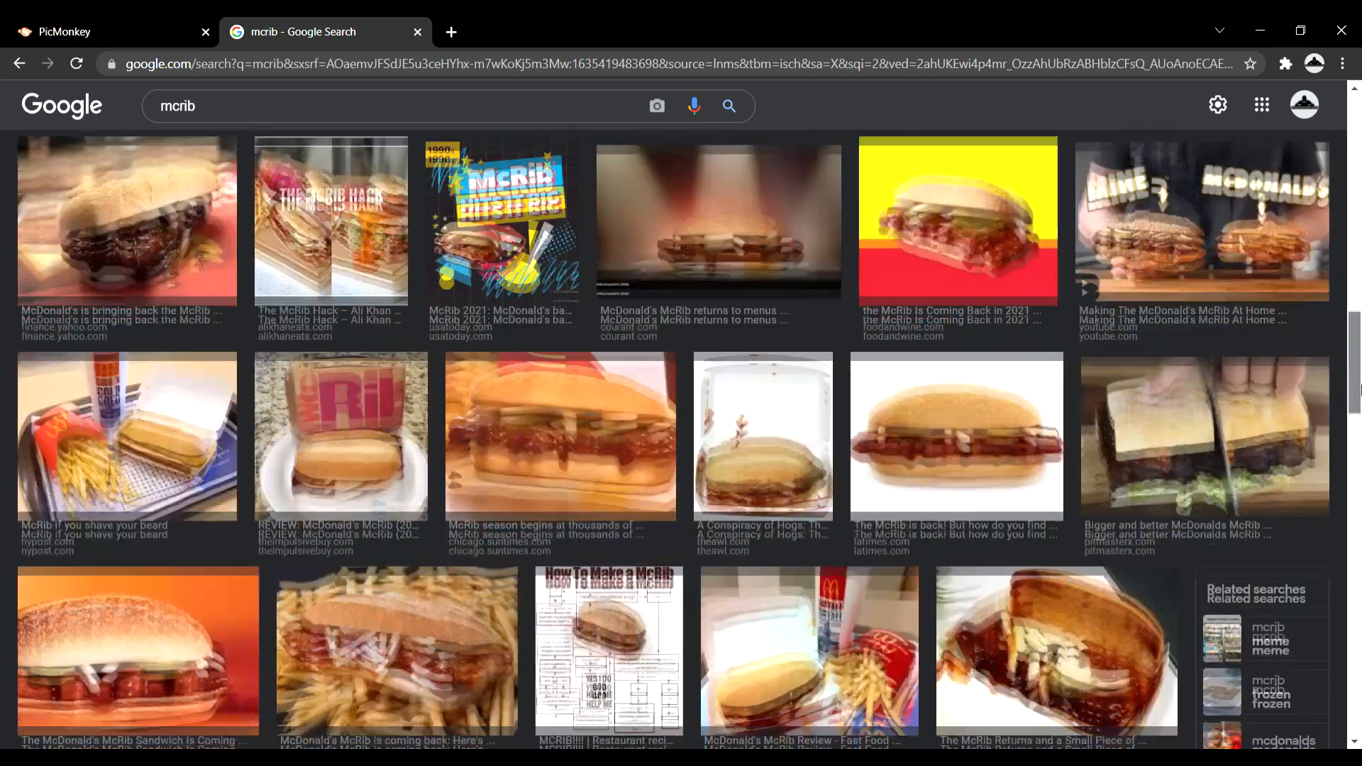
{"action": "scroll", "coordinate": [1358, 411], "scroll_direction": "down", "scroll_amount": 4}
{"action": "mouse_move", "coordinate": [1360, 410]}
{"action": "left_mouse_down"}
{"action": "mouse_move", "coordinate": [1360, 639]}
{"action": "mouse_move", "coordinate": [1360, 386]}
{"action": "left_mouse_up"}
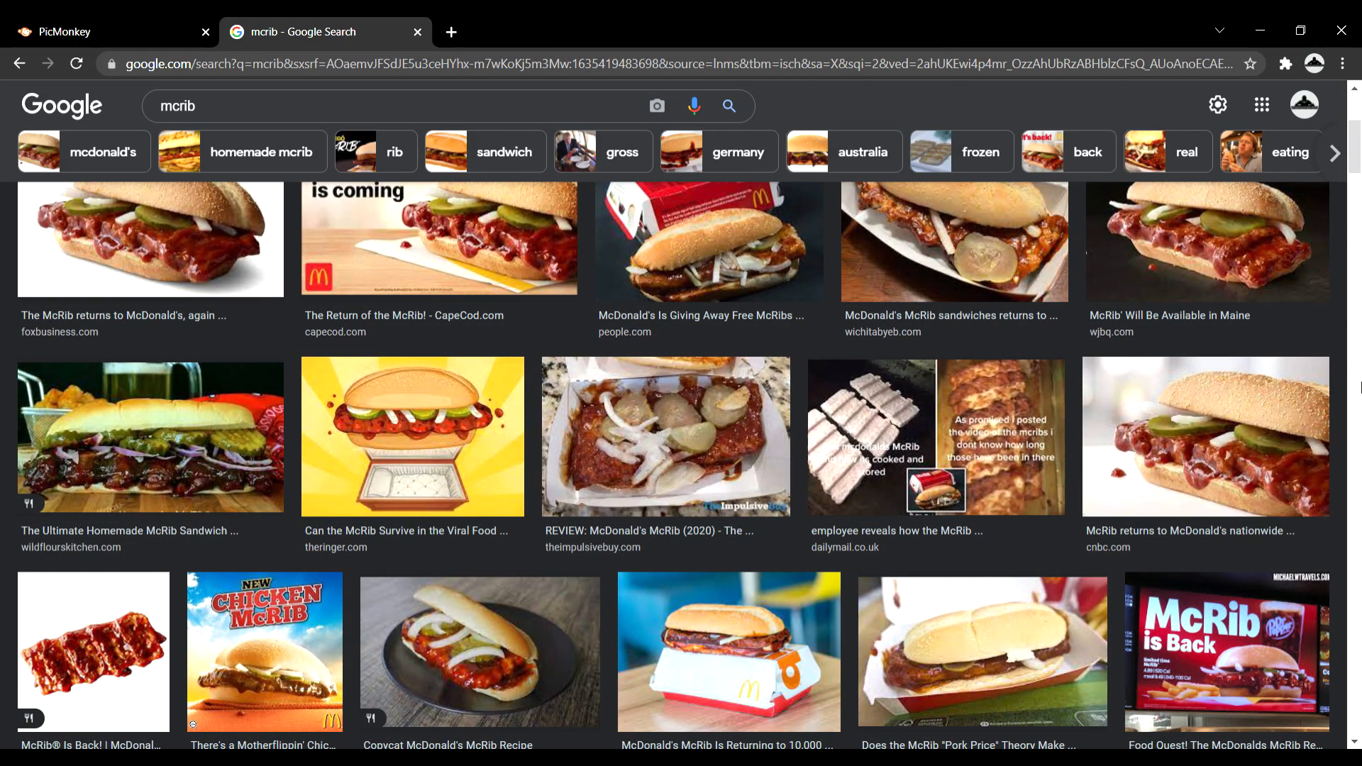
{"action": "left_click", "coordinate": [1223, 670]}
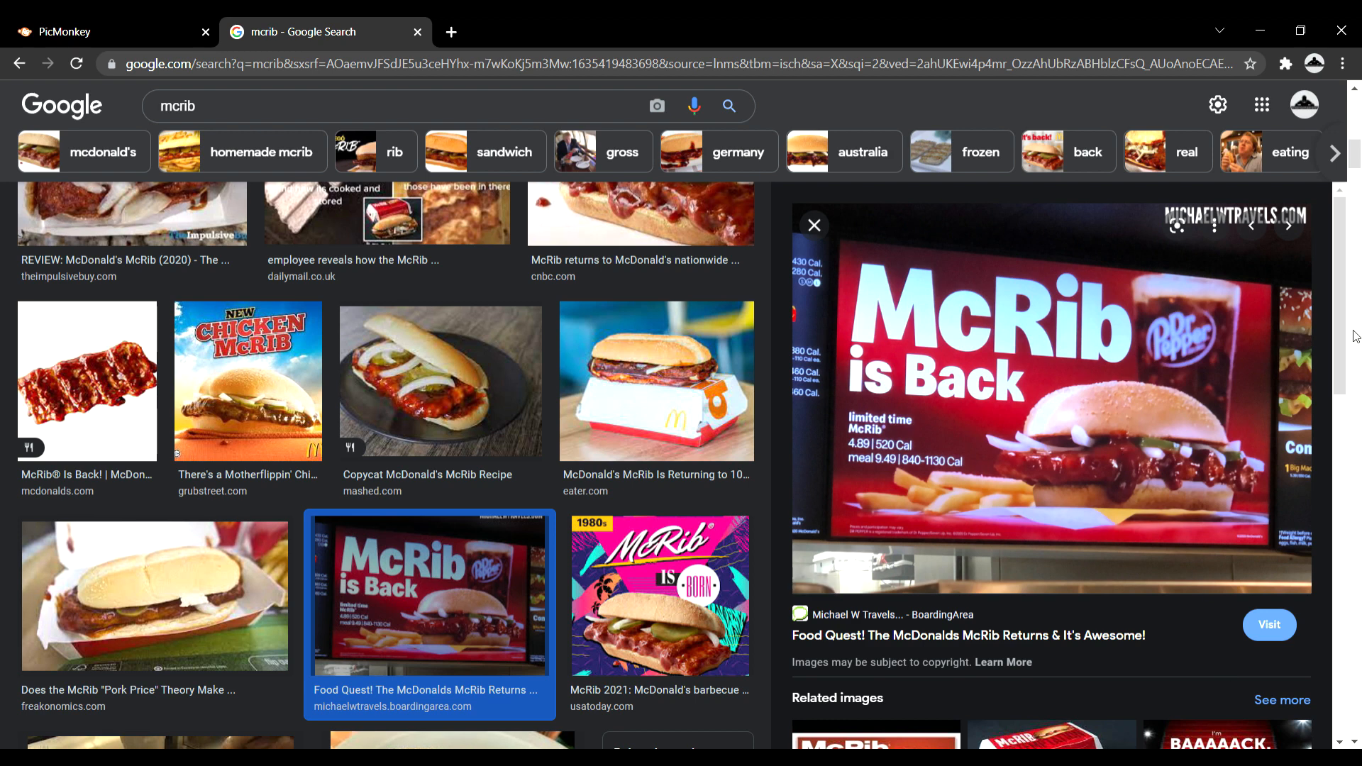
{"action": "left_click_drag", "start_coordinate": [1340, 322], "coordinate": [1360, 438]}
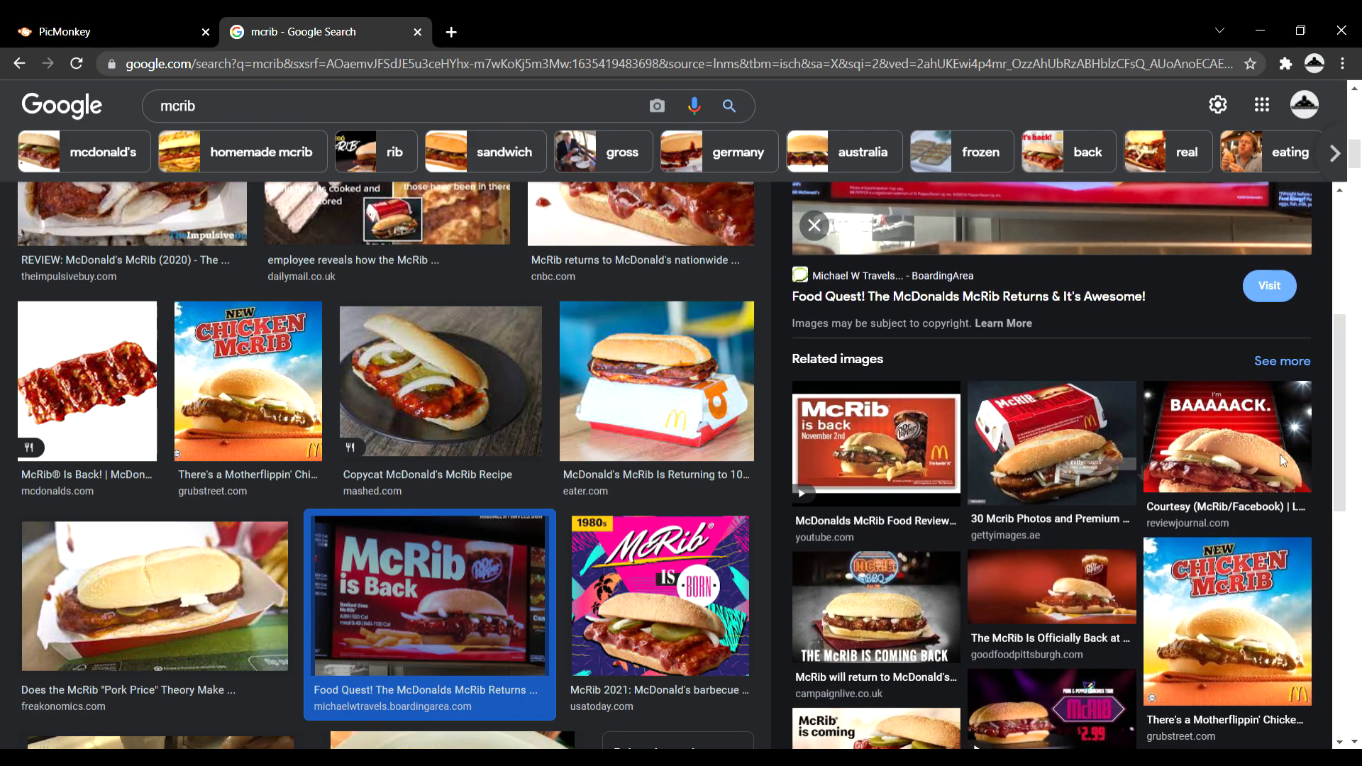
{"action": "left_click", "coordinate": [849, 446]}
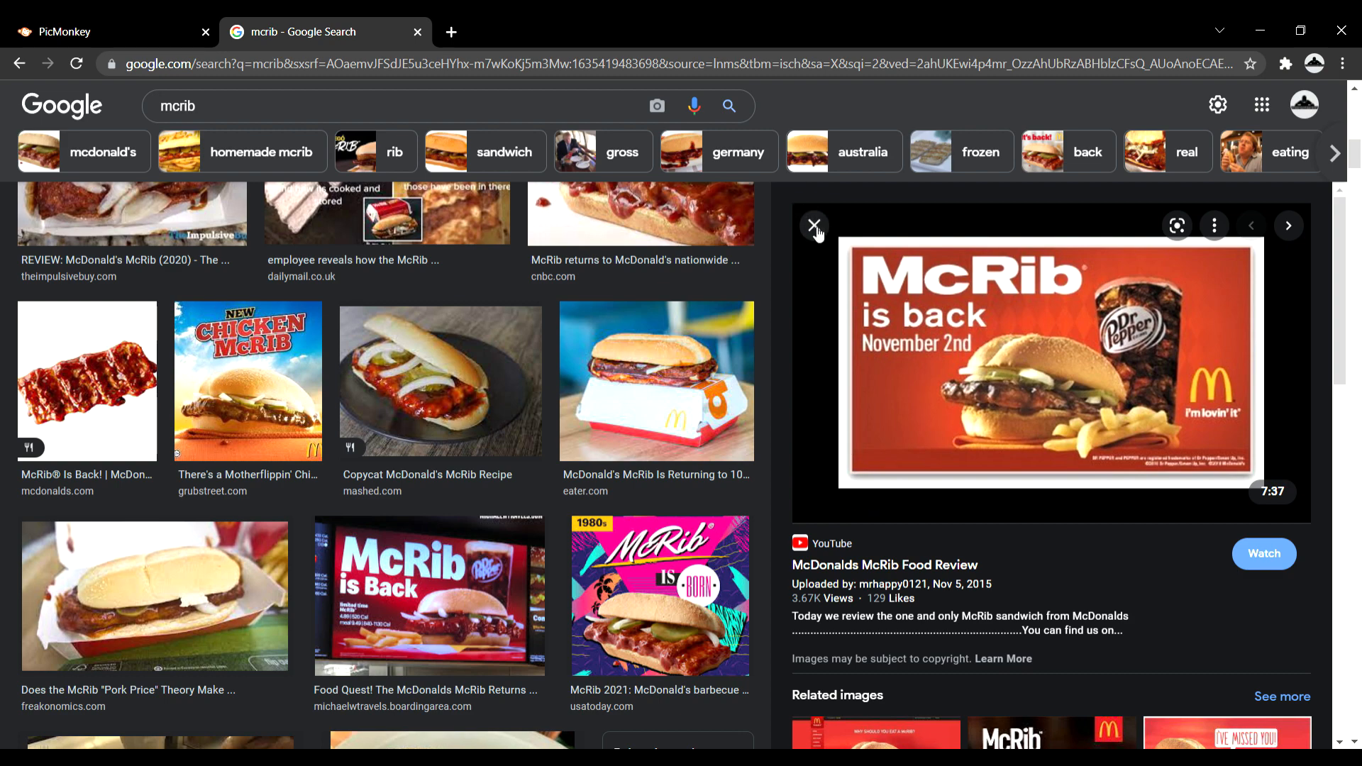
Step: Switch back to PicMonkey and add a text box reading "McRIB" to the thumbnail
{"action": "left_click", "coordinate": [105, 20]}
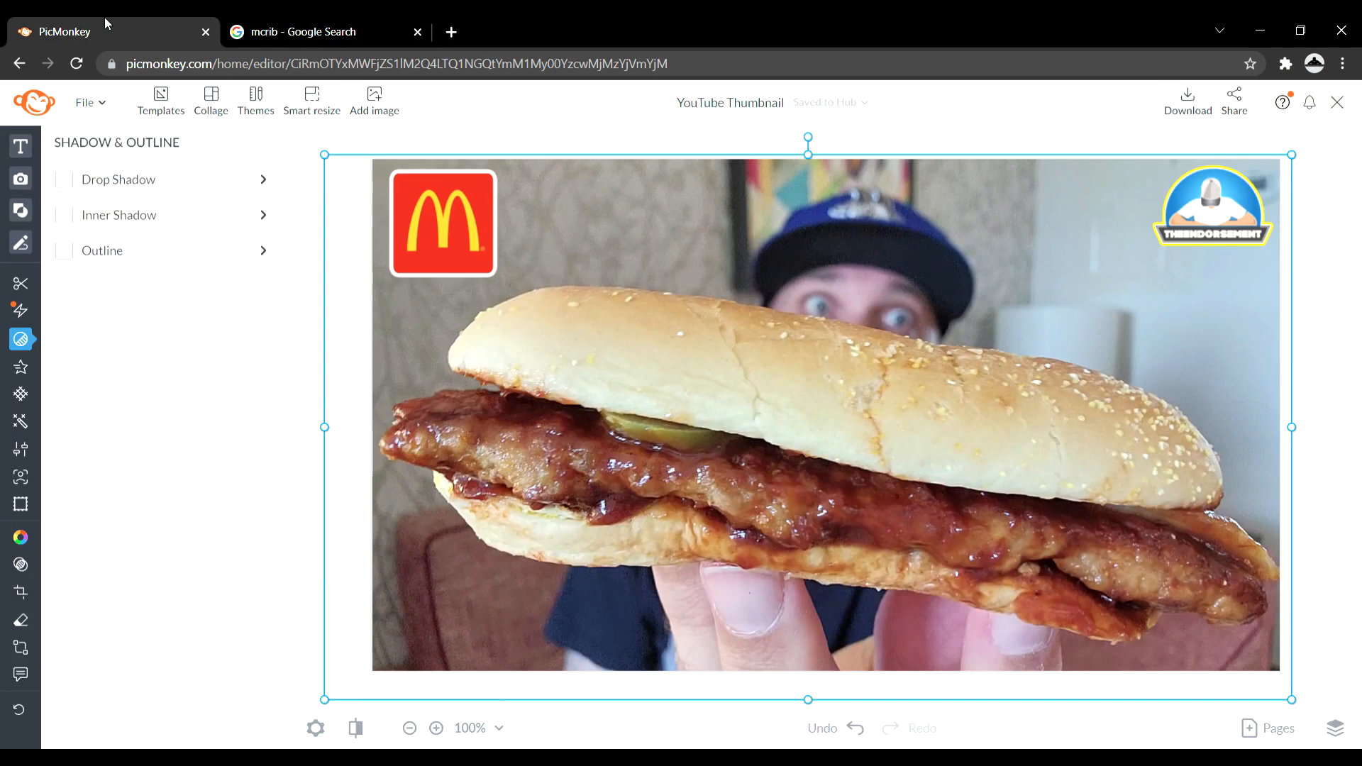
{"action": "left_click", "coordinate": [33, 151]}
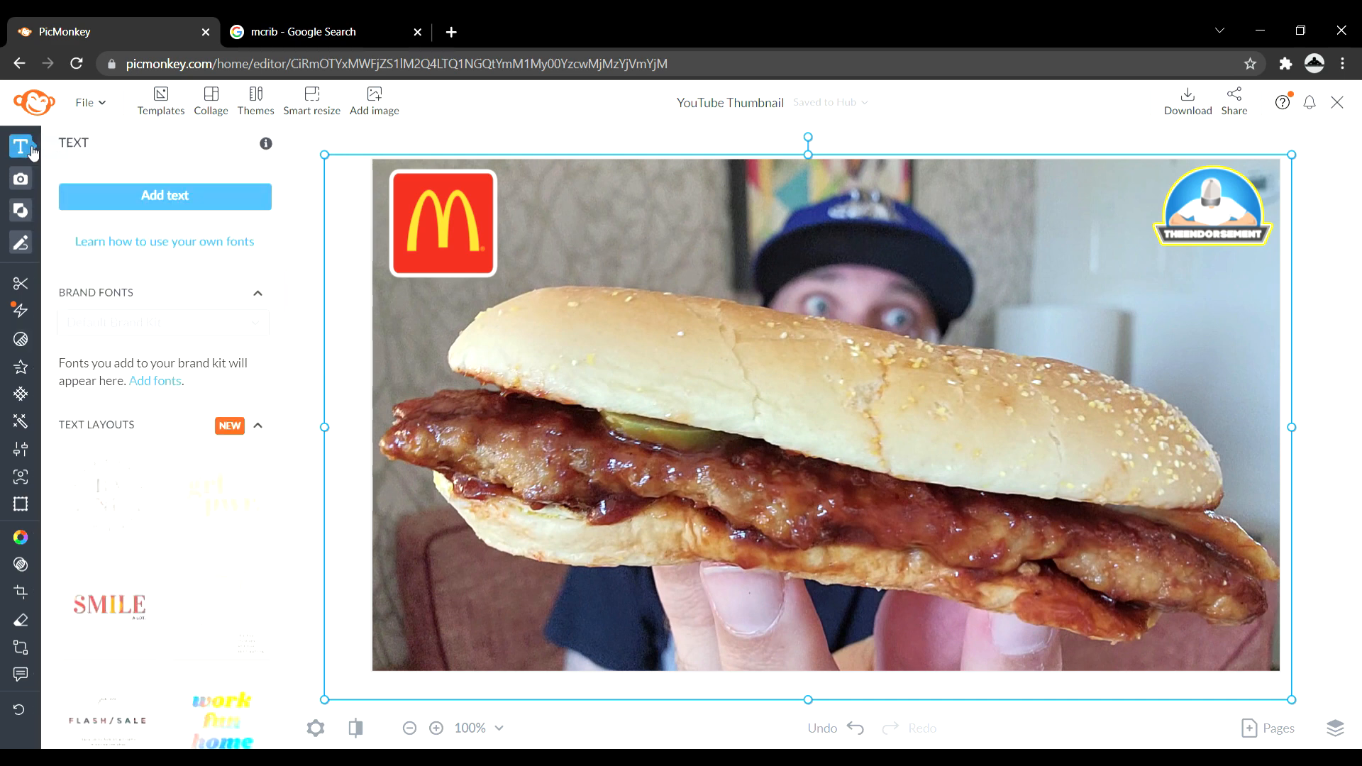
{"action": "left_click", "coordinate": [159, 195]}
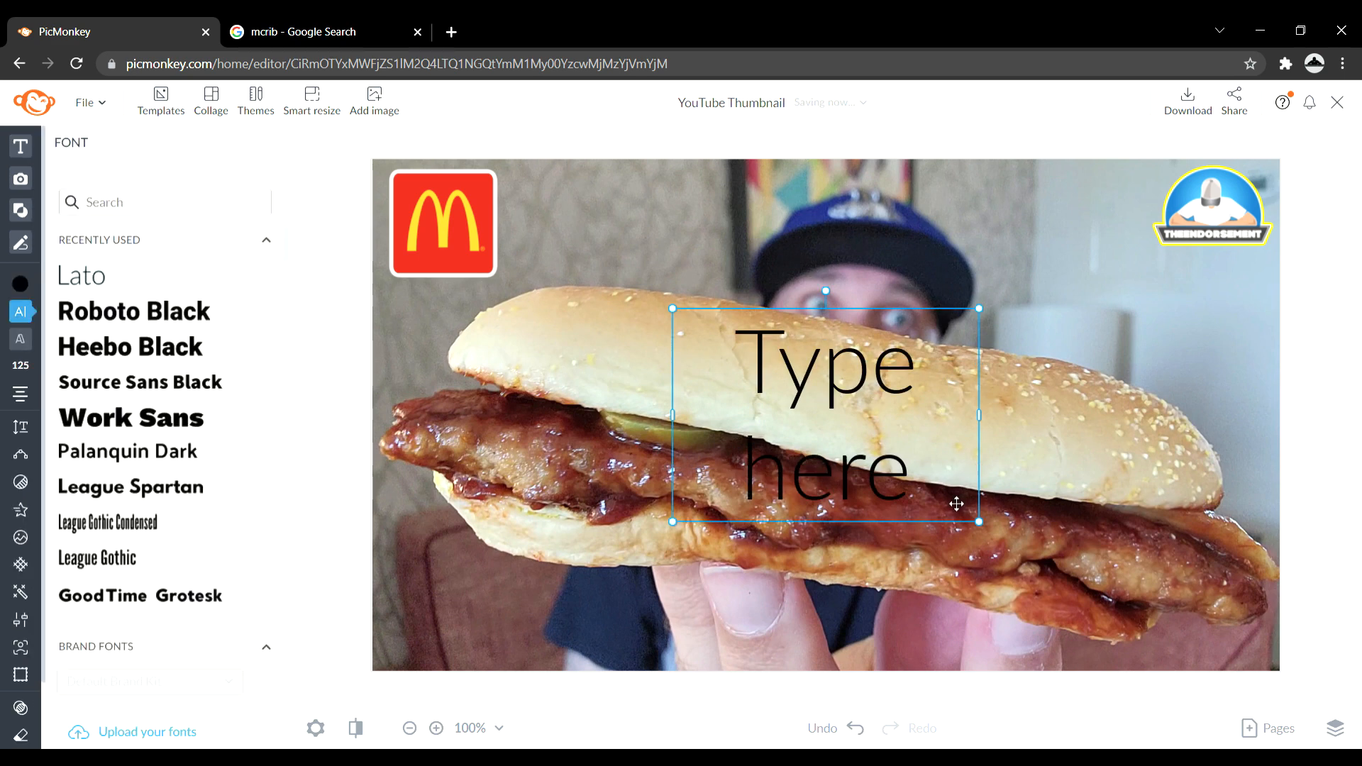
{"action": "double_click", "coordinate": [956, 502]}
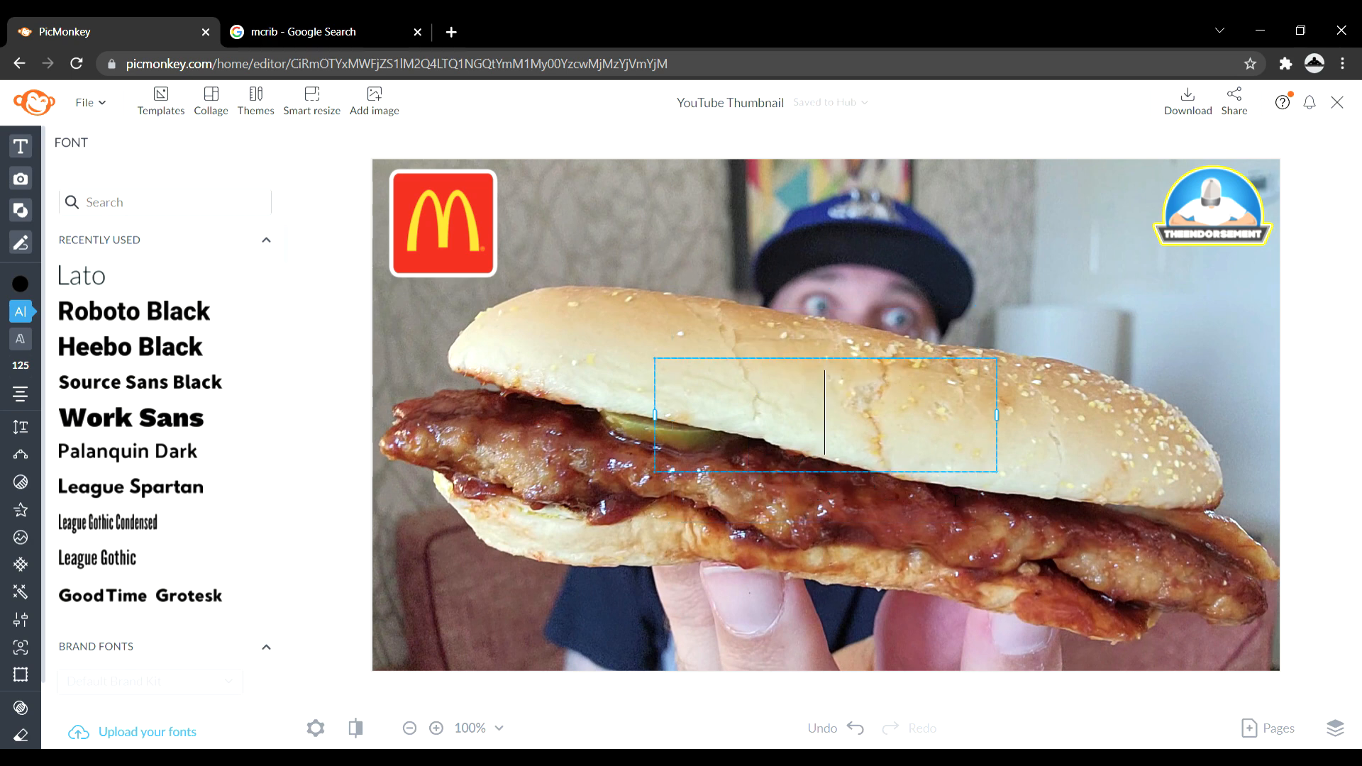
{"action": "type", "text": "MCRIB"}
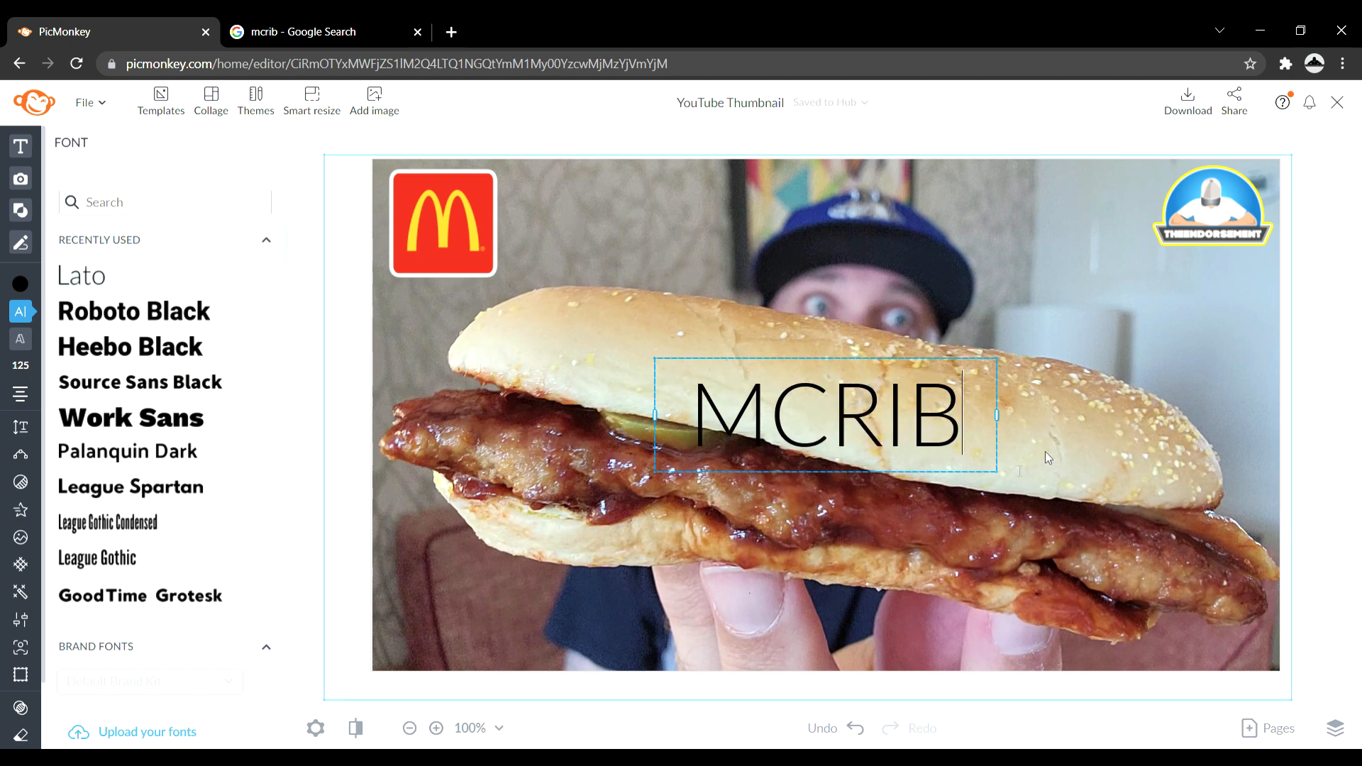
{"action": "left_click", "coordinate": [830, 436]}
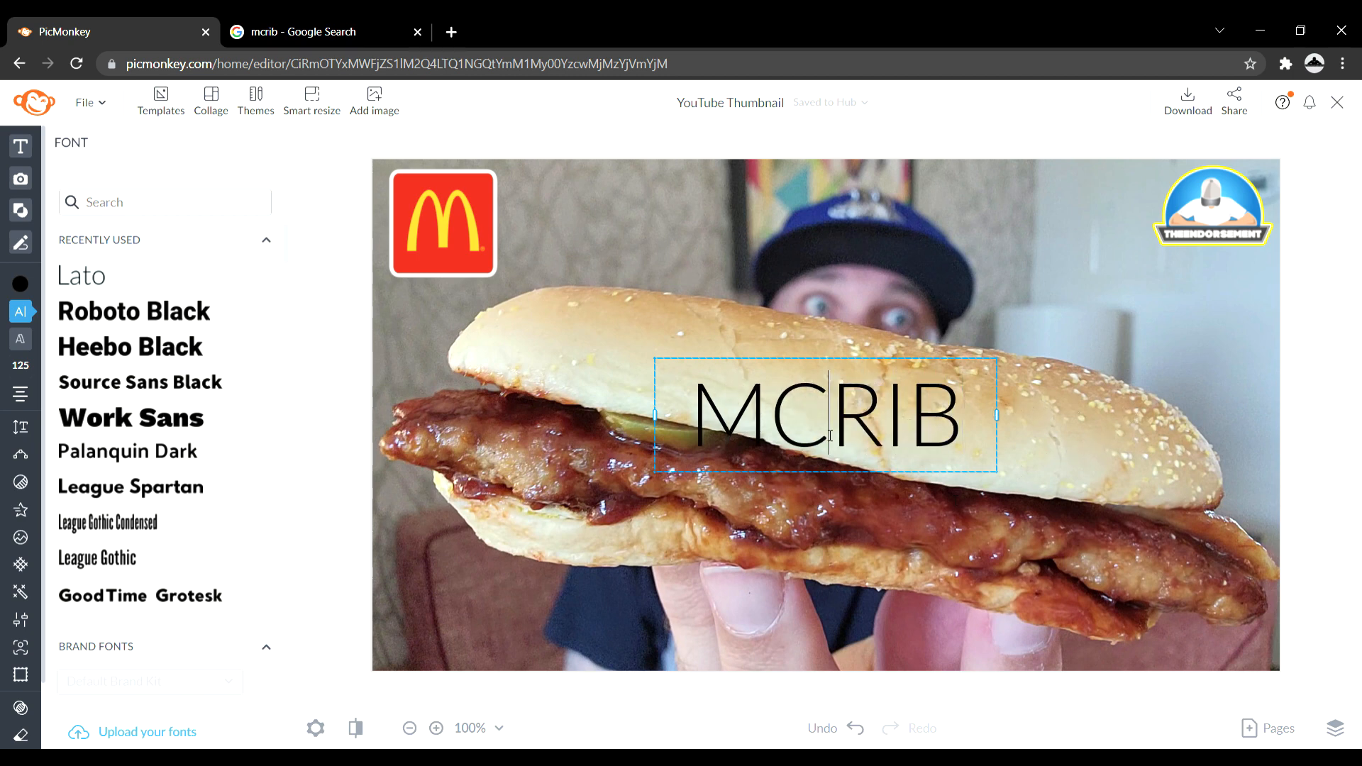
{"action": "key", "text": "BackSpace"}
{"action": "type", "text": "c"}
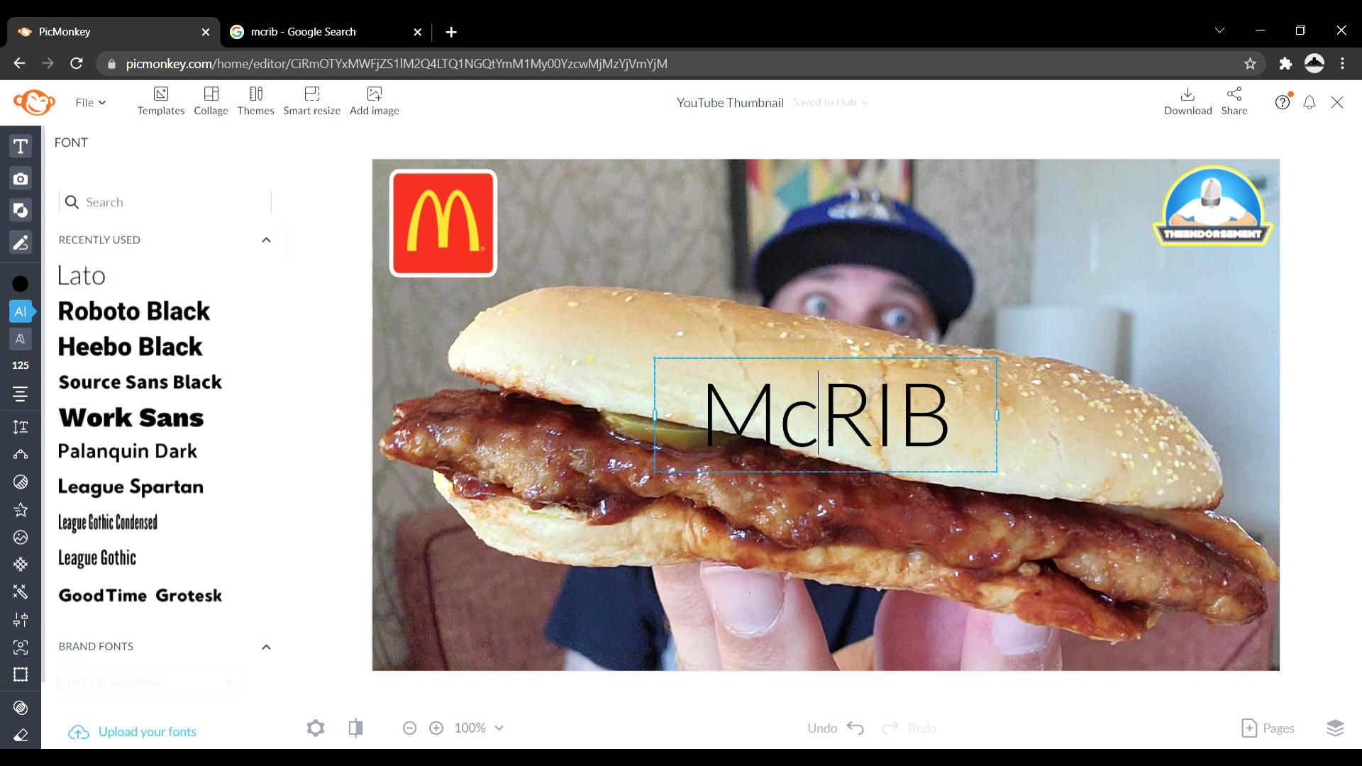
Step: Check the lettering in the McRib poster, correct the thumbnail text to "McRib" and set its font to Roboto Black
{"action": "left_click", "coordinate": [323, 32]}
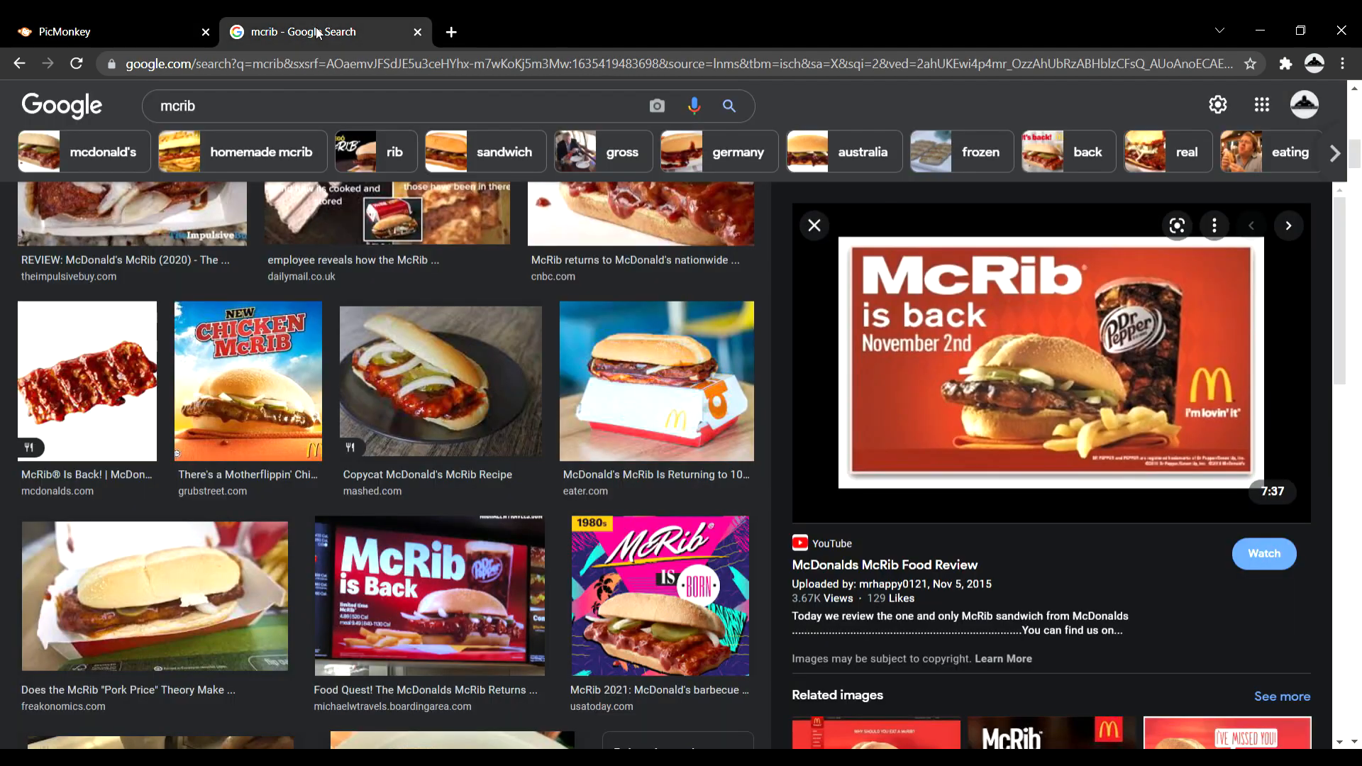
{"action": "left_click", "coordinate": [112, 41]}
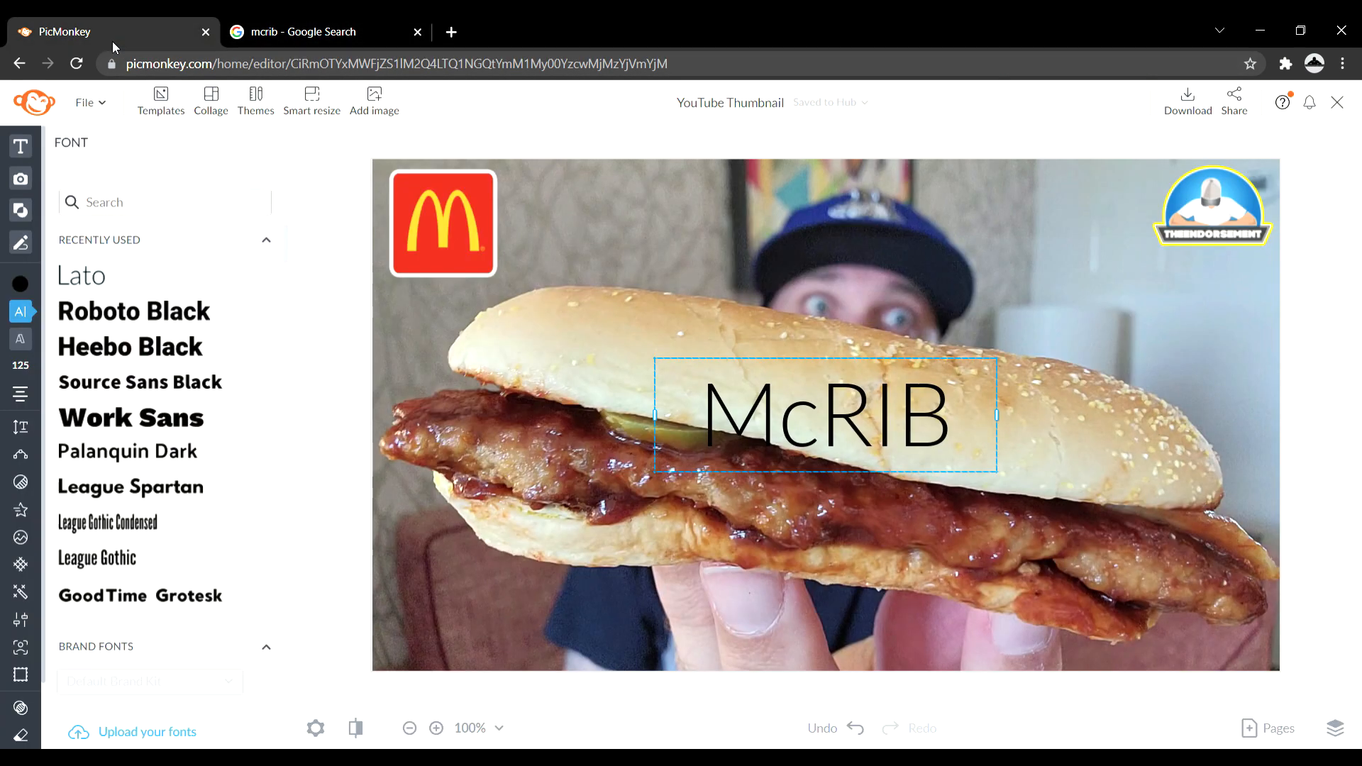
{"action": "left_click", "coordinate": [974, 434]}
{"action": "key", "text": "BackSpace"}
{"action": "key", "text": "BackSpace"}
{"action": "type", "text": "iv"}
{"action": "key", "text": "BackSpace"}
{"action": "type", "text": "b"}
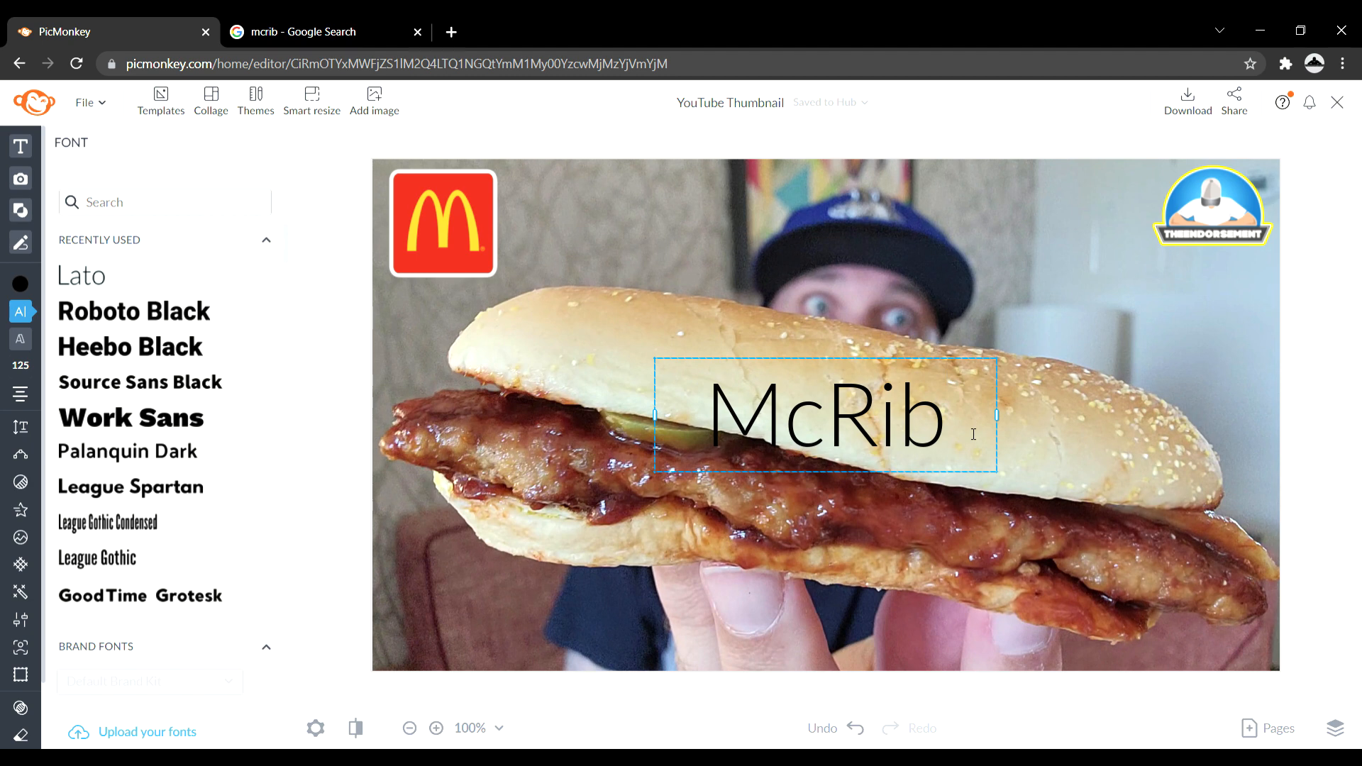
{"action": "left_click", "coordinate": [183, 330]}
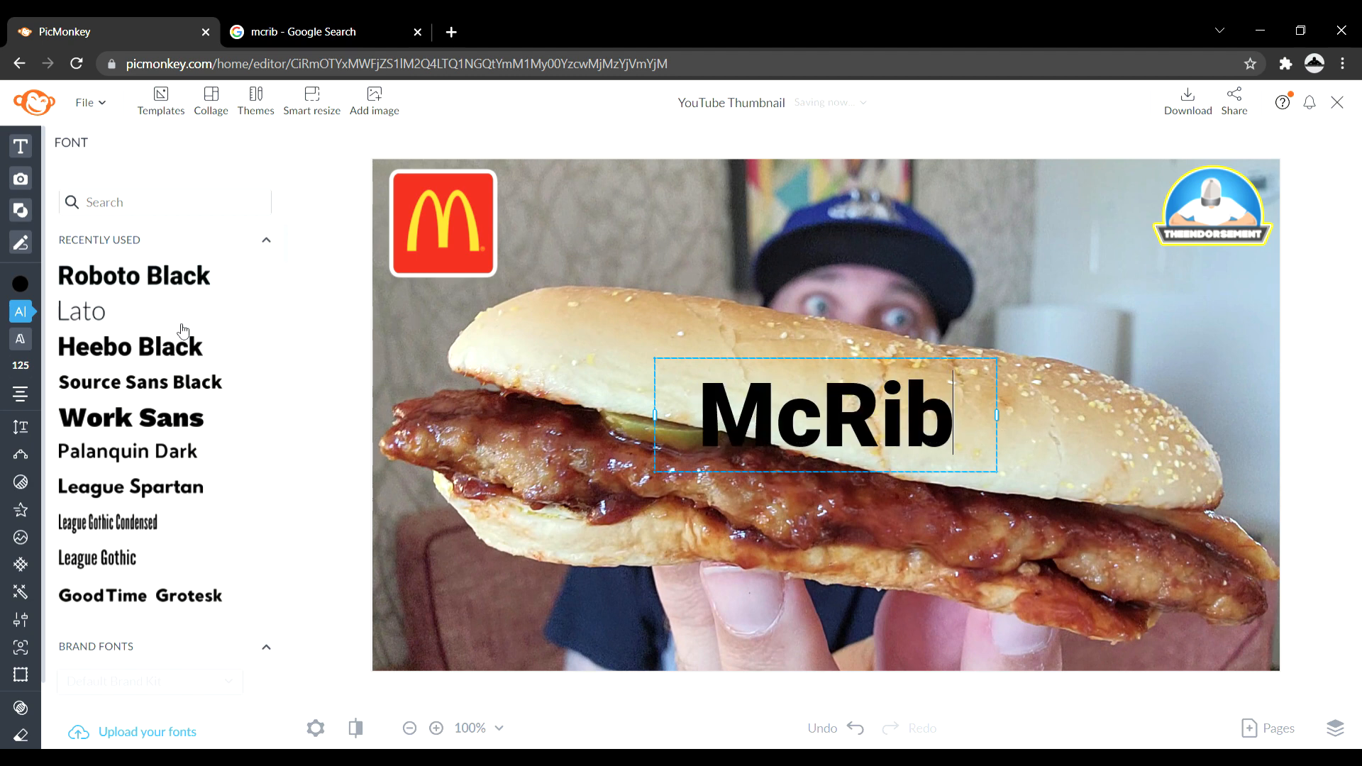
Step: Review the McRib poster lettering in the Google Images tab, close the enlarged poster, and return to PicMonkey
{"action": "left_click", "coordinate": [283, 27]}
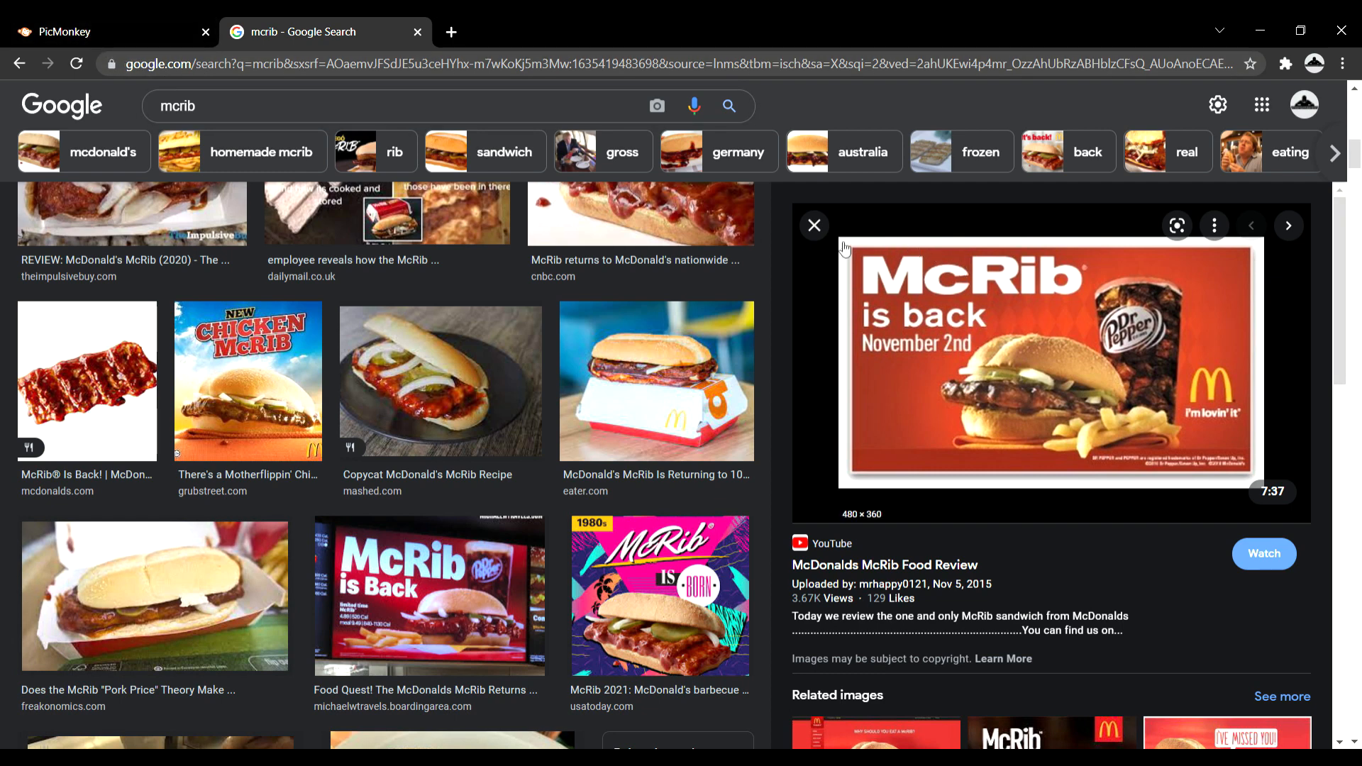
{"action": "left_click", "coordinate": [811, 224]}
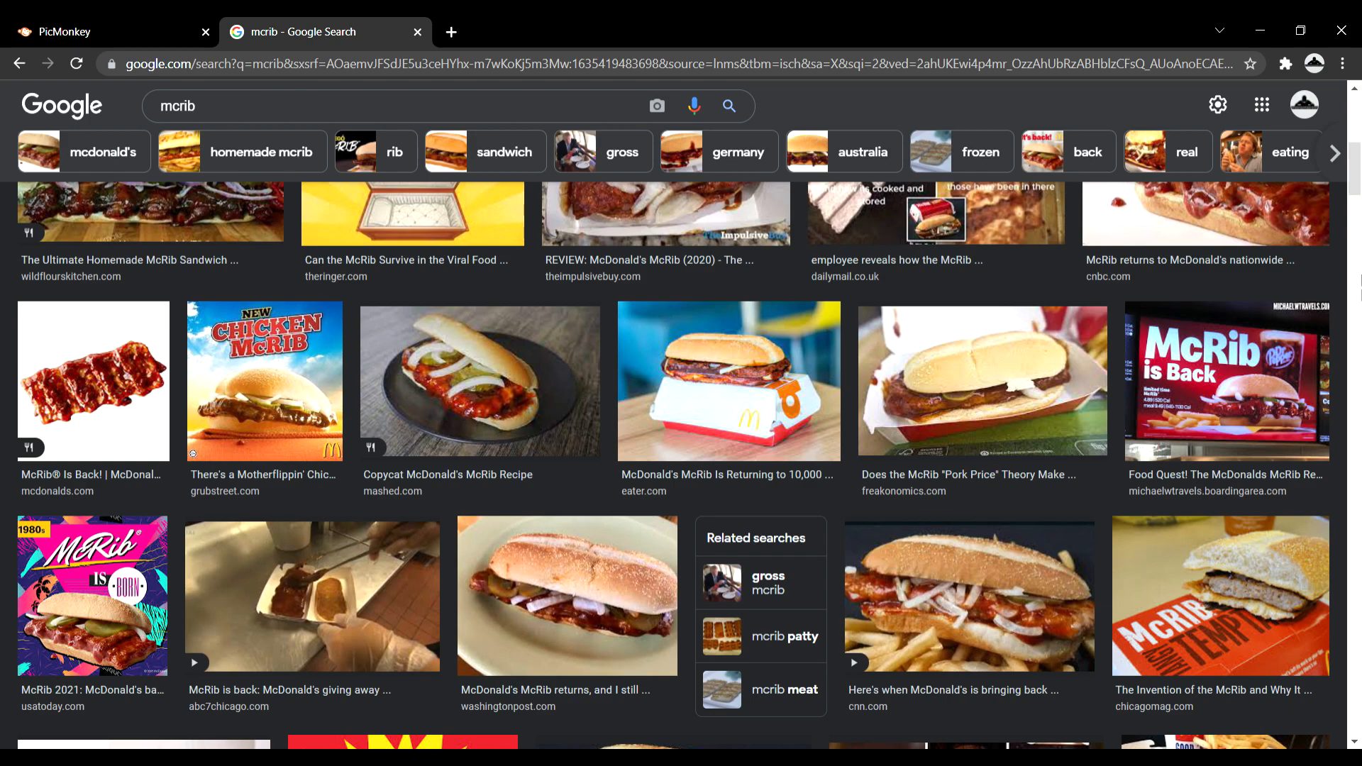
{"action": "left_click_drag", "start_coordinate": [1358, 203], "coordinate": [1352, 124]}
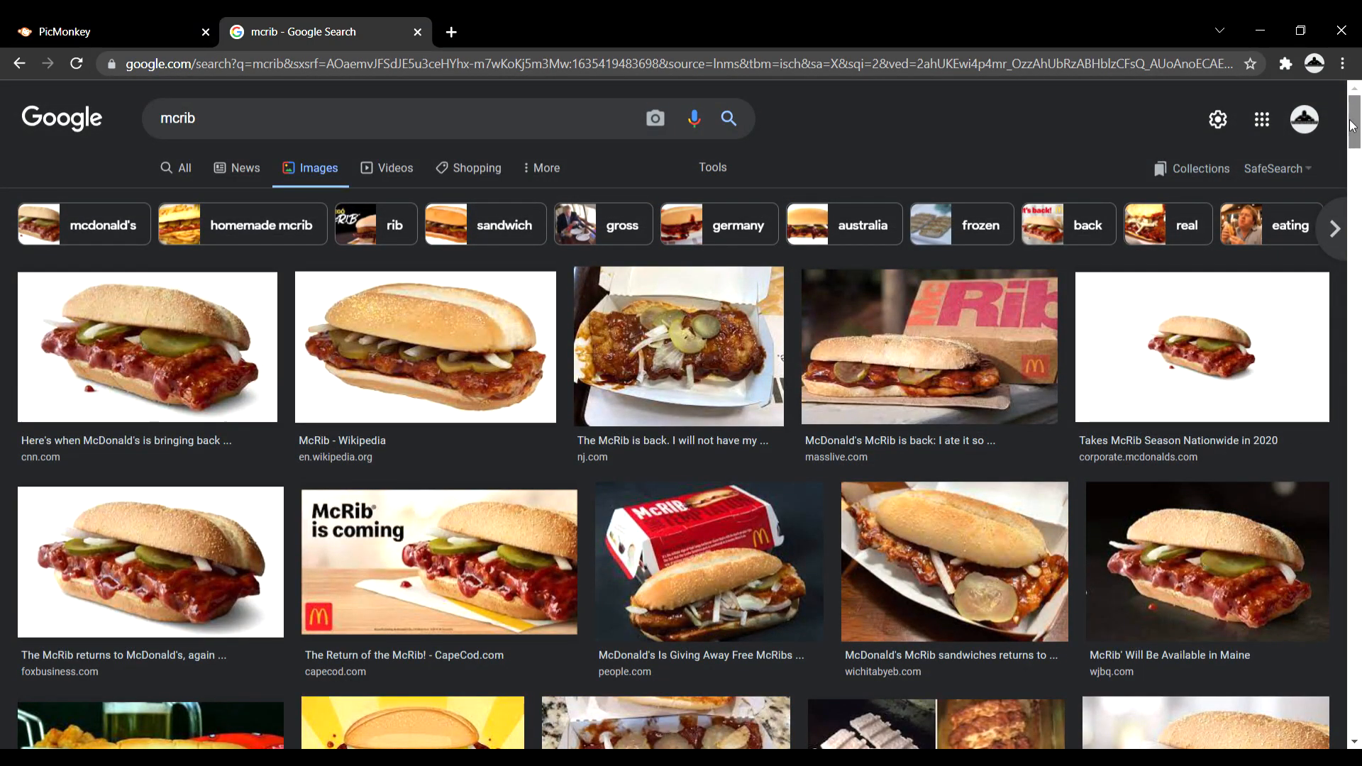
{"action": "left_click", "coordinate": [87, 36]}
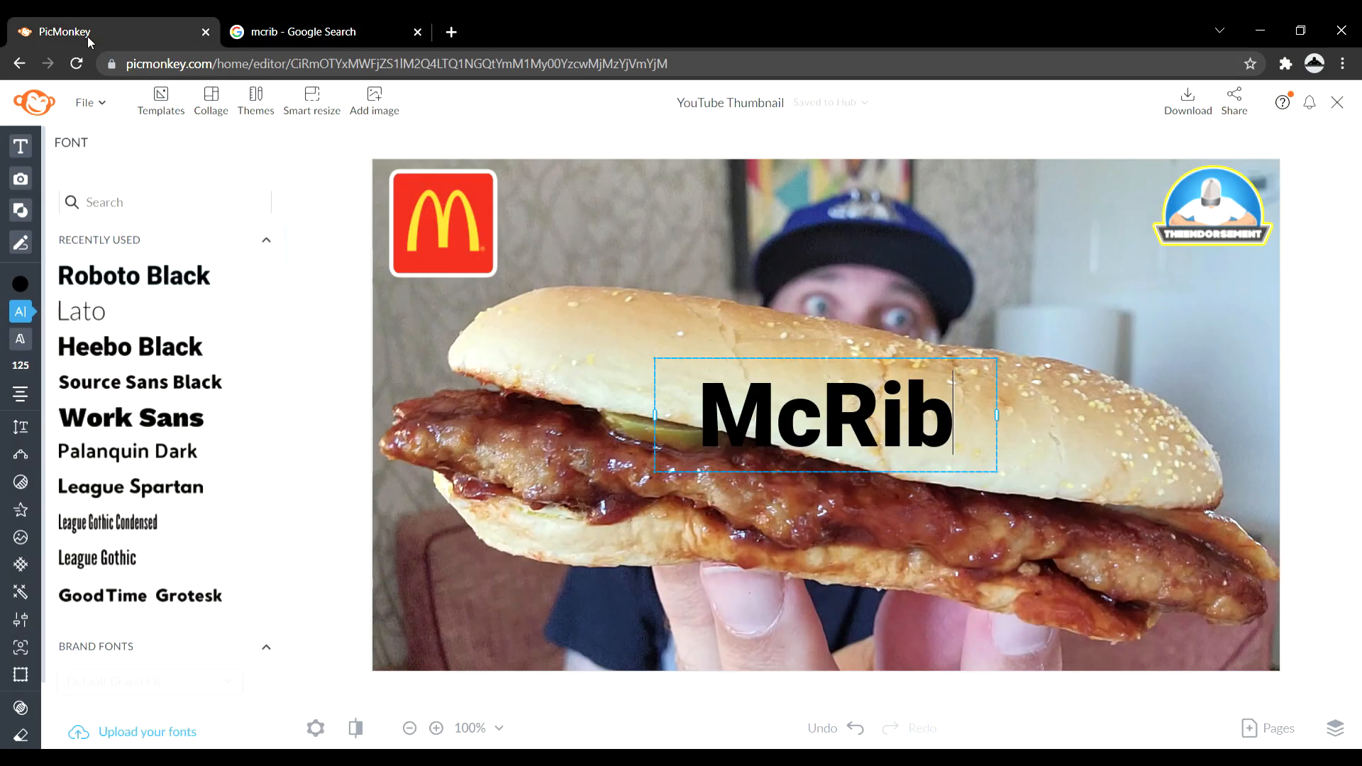
Step: Try the recently used fonts Heebo Black, Source Sans Black, Work Sans, Palanquin Dark and League Spartan on the "McRib" title
{"action": "left_click", "coordinate": [132, 349]}
{"action": "left_click", "coordinate": [145, 386]}
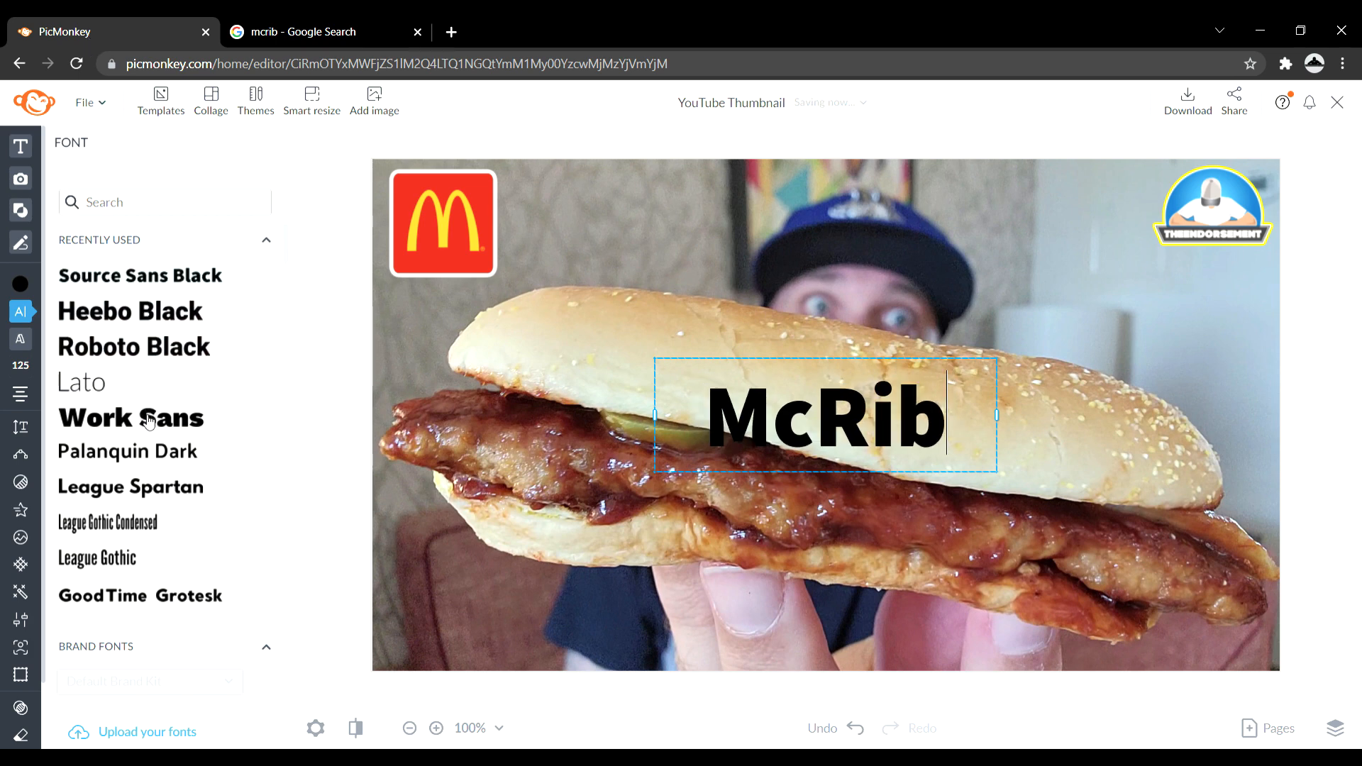
{"action": "left_click", "coordinate": [148, 424]}
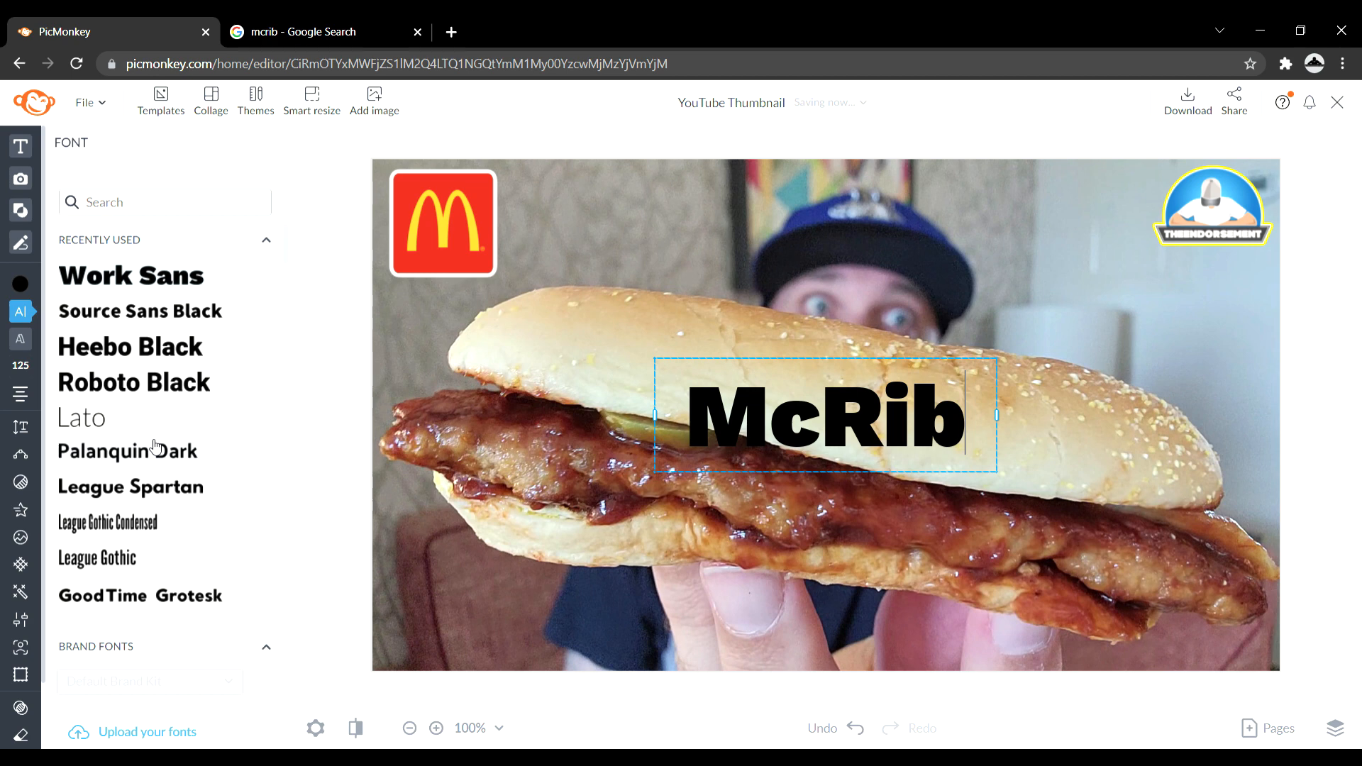
{"action": "left_click", "coordinate": [152, 451]}
{"action": "left_click", "coordinate": [171, 501]}
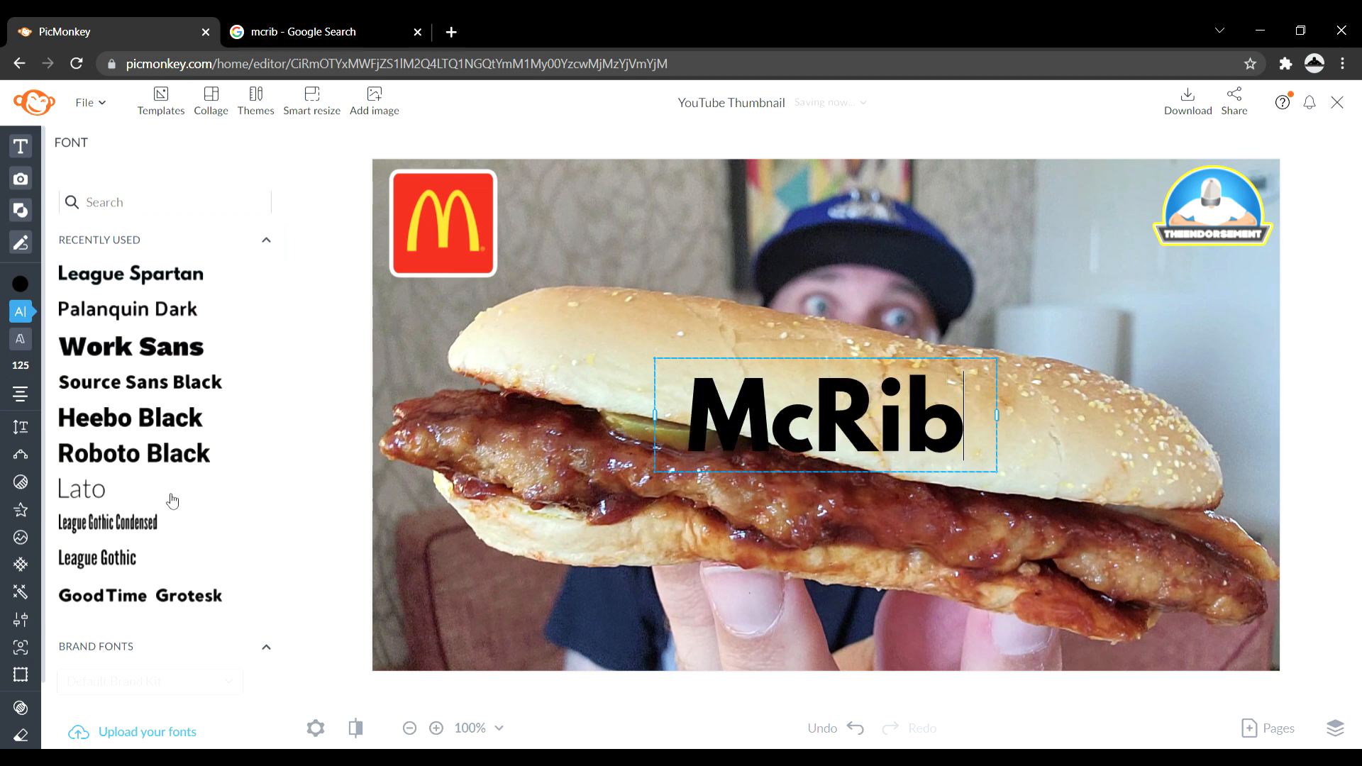
Step: Collapse the recently used fonts and try the sans serif fonts Heebo Black, Helmet and Impact on the "McRib" title
{"action": "left_click", "coordinate": [287, 247]}
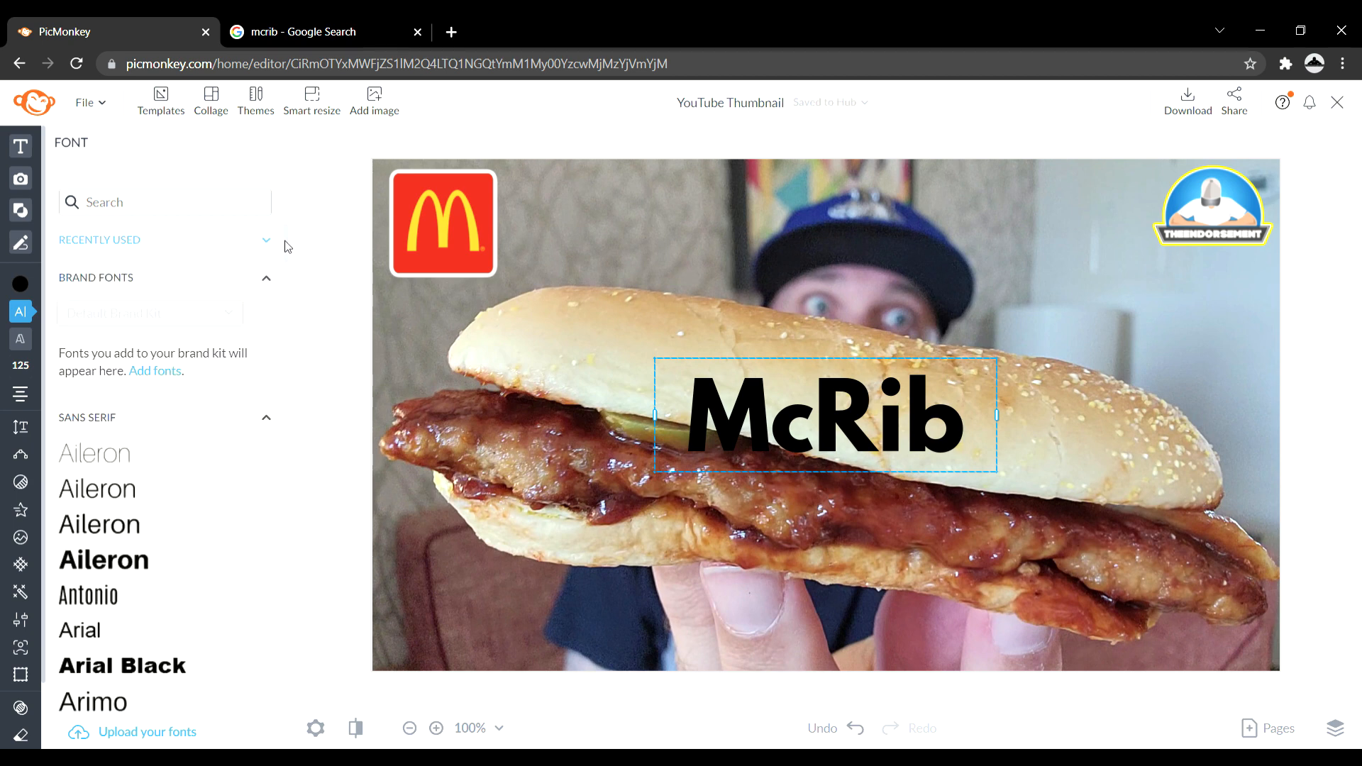
{"action": "scroll", "coordinate": [291, 266], "scroll_direction": "down", "scroll_amount": 5}
{"action": "scroll", "coordinate": [291, 266], "scroll_direction": "down", "scroll_amount": 10}
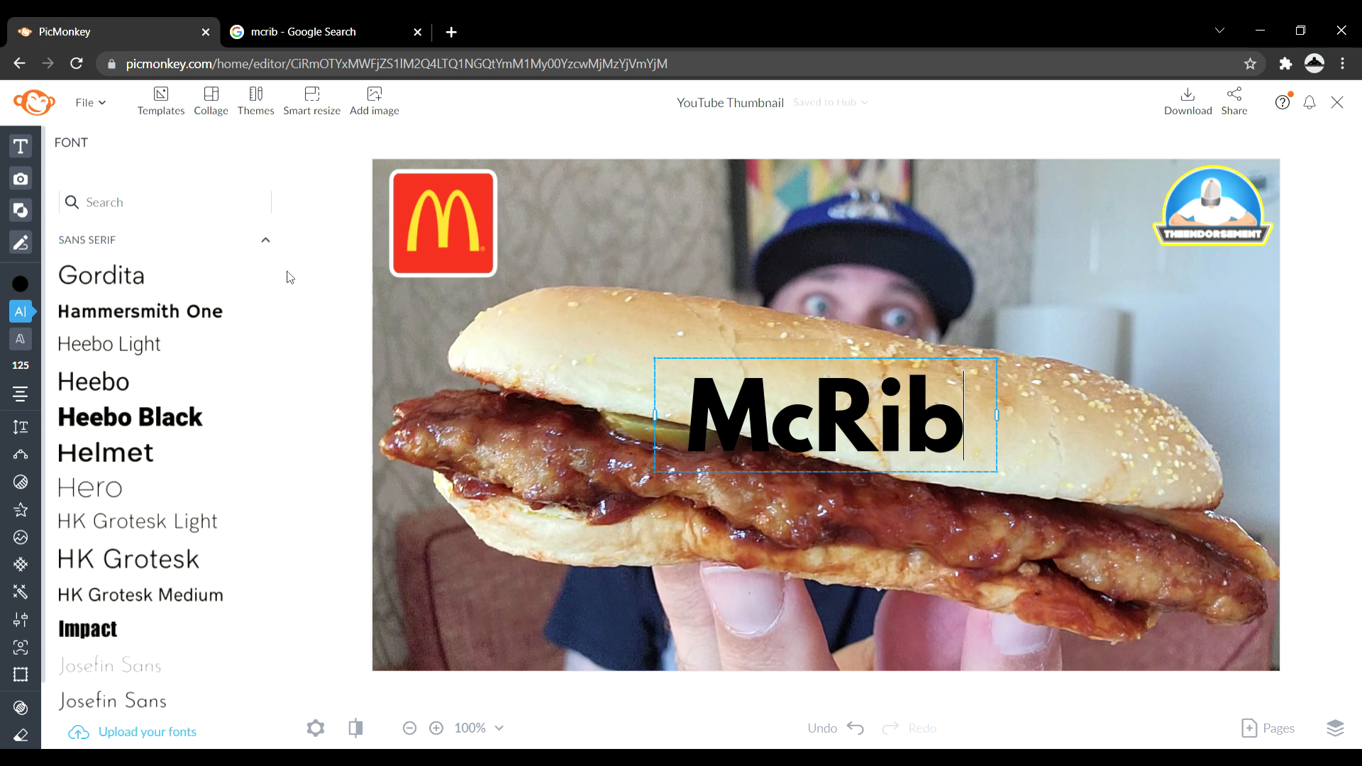
{"action": "left_click", "coordinate": [213, 418]}
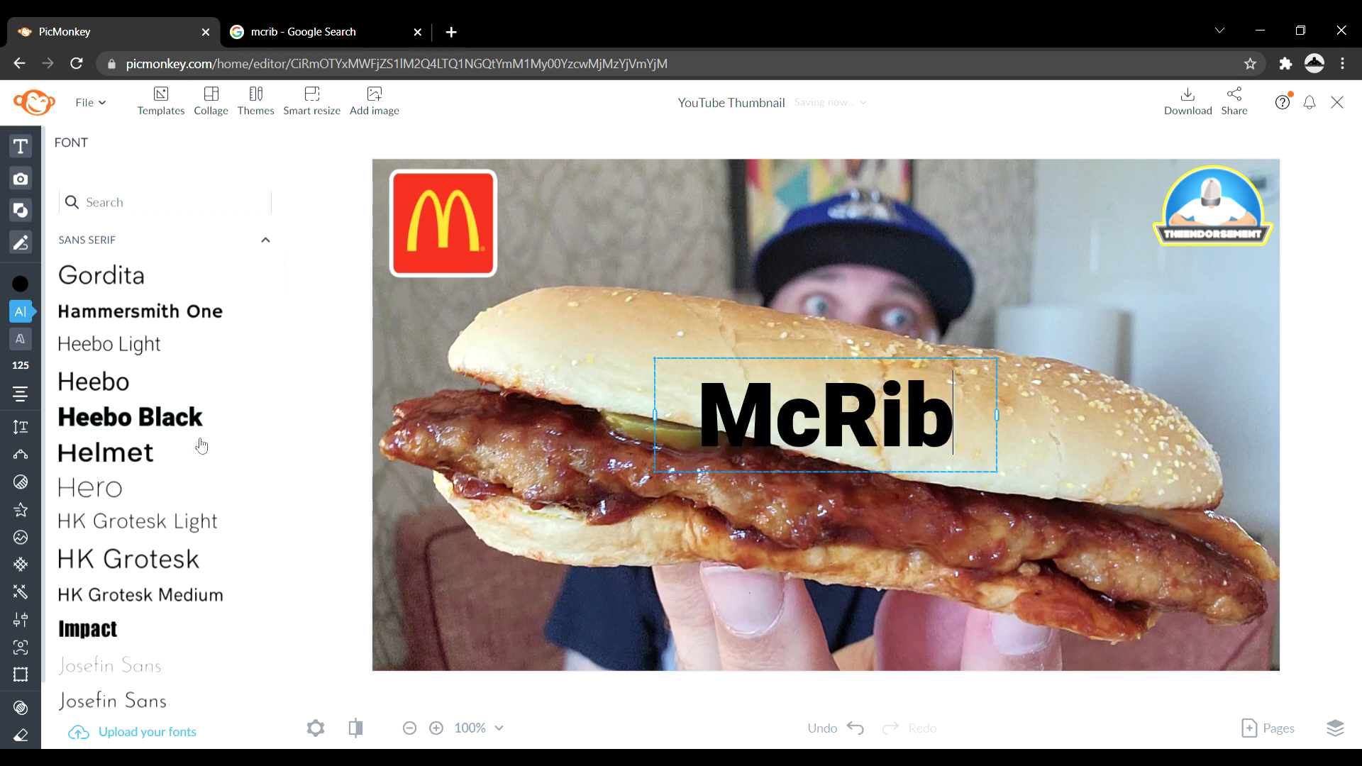
{"action": "left_click", "coordinate": [155, 454]}
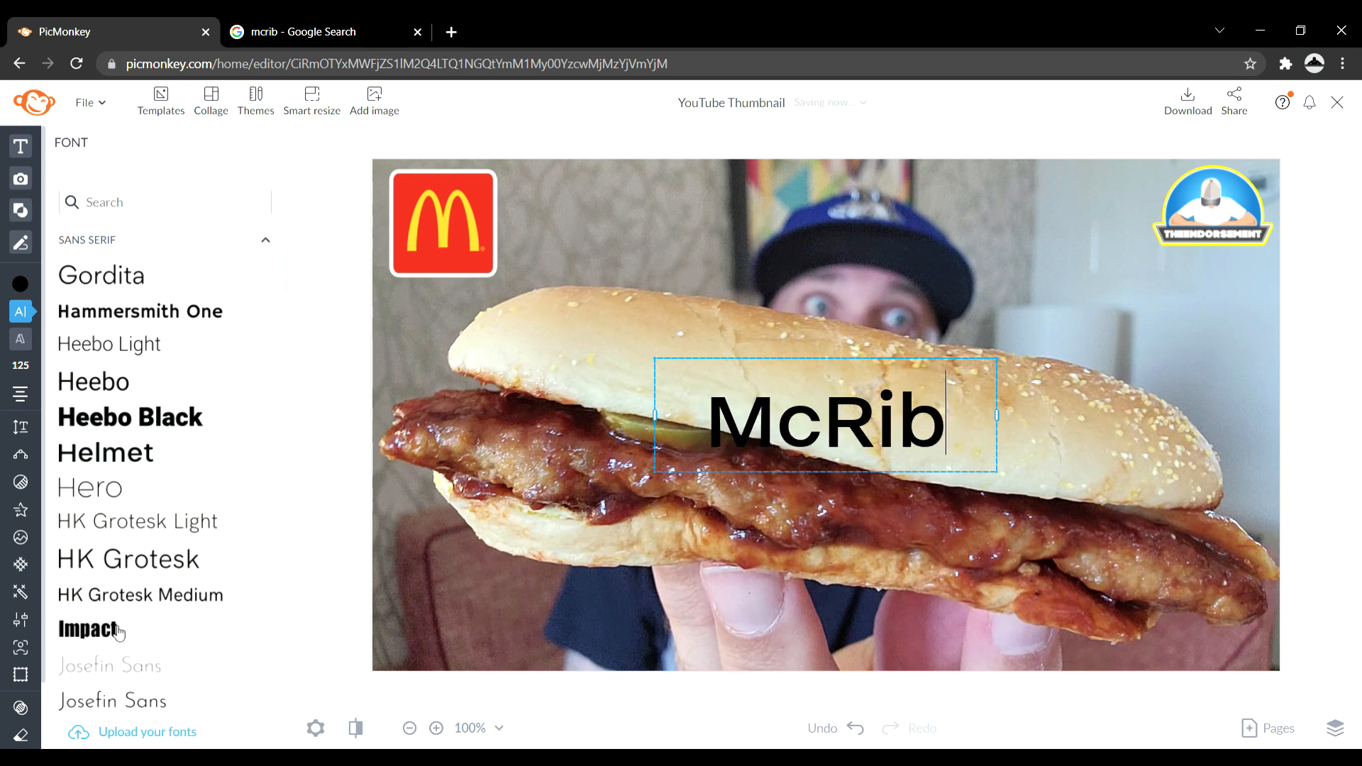
{"action": "left_click", "coordinate": [88, 629]}
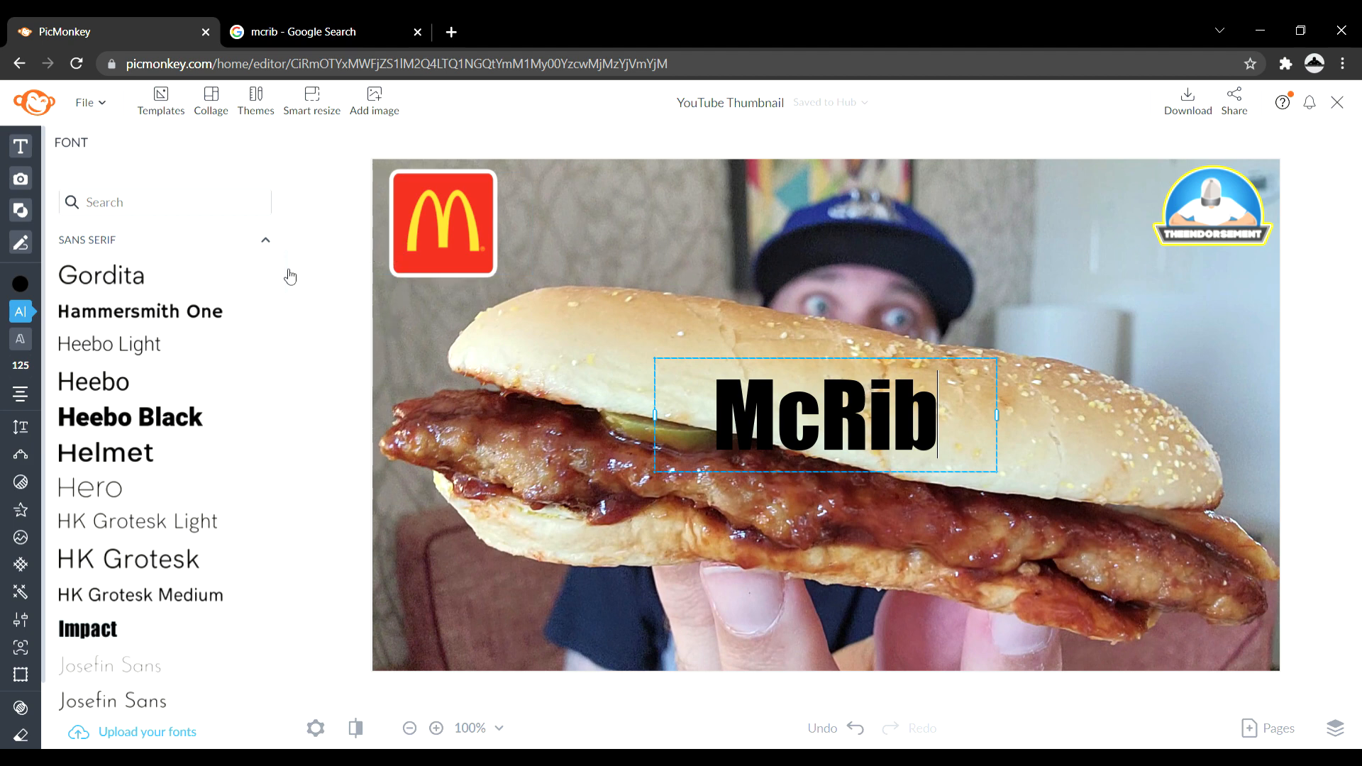
Step: Try League Spartan and Roboto Black from the sans serif fonts on the "McRib" title
{"action": "scroll", "coordinate": [288, 275], "scroll_direction": "down", "scroll_amount": 5}
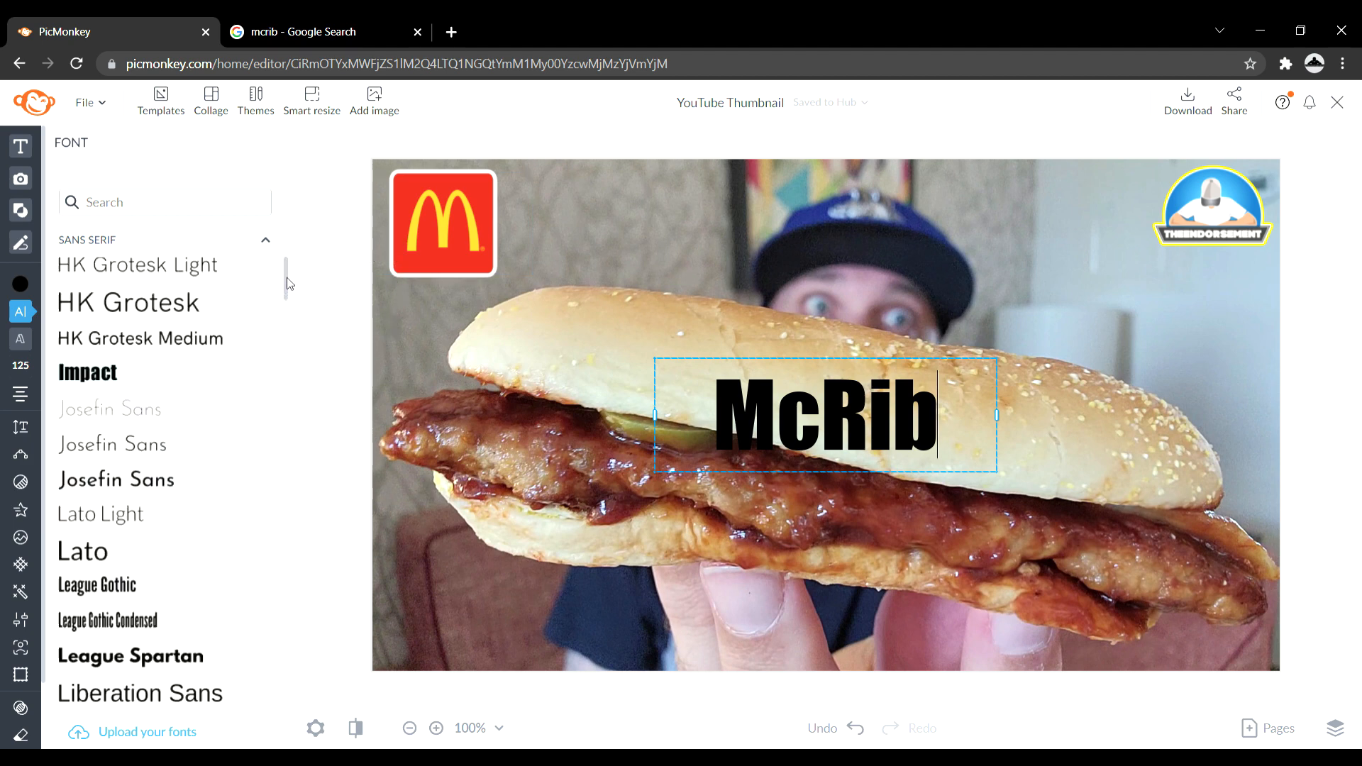
{"action": "scroll", "coordinate": [288, 287], "scroll_direction": "down", "scroll_amount": 1}
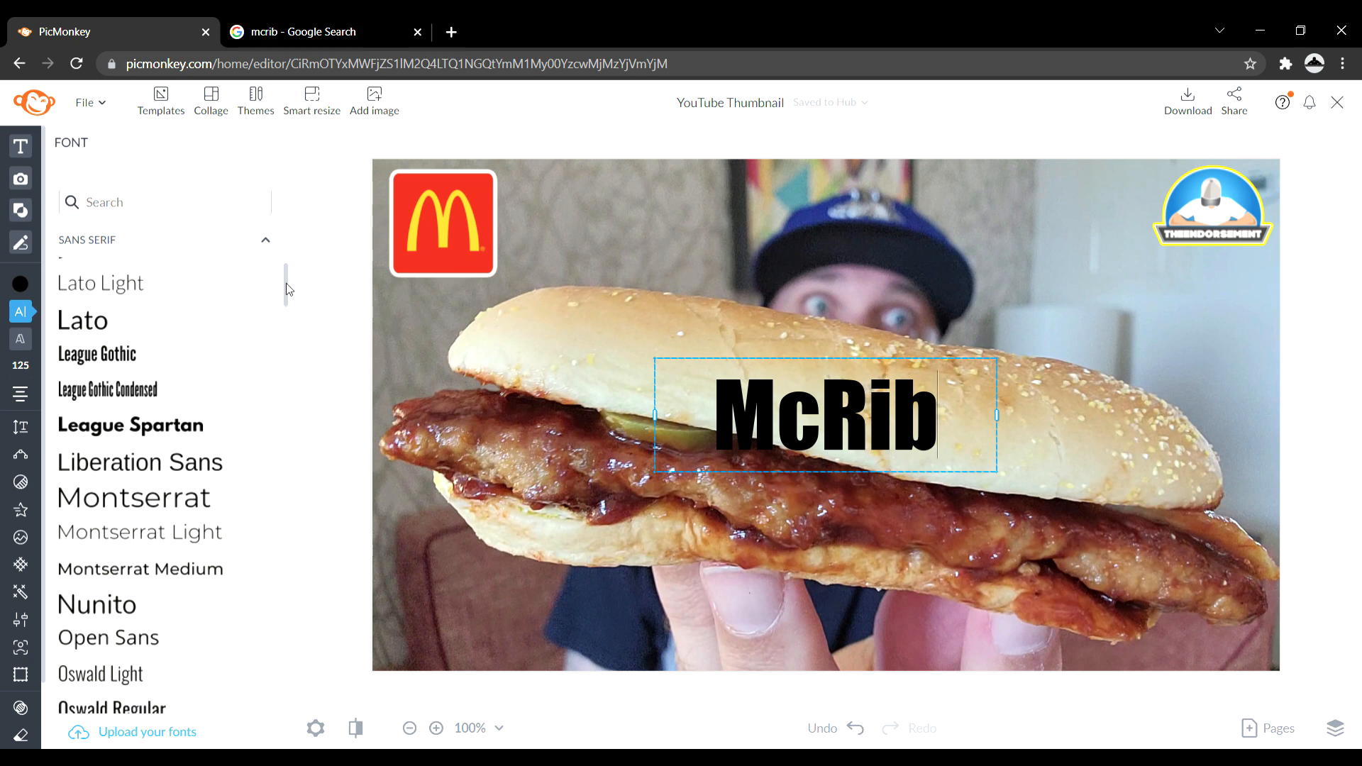
{"action": "scroll", "coordinate": [286, 283], "scroll_direction": "down", "scroll_amount": 1}
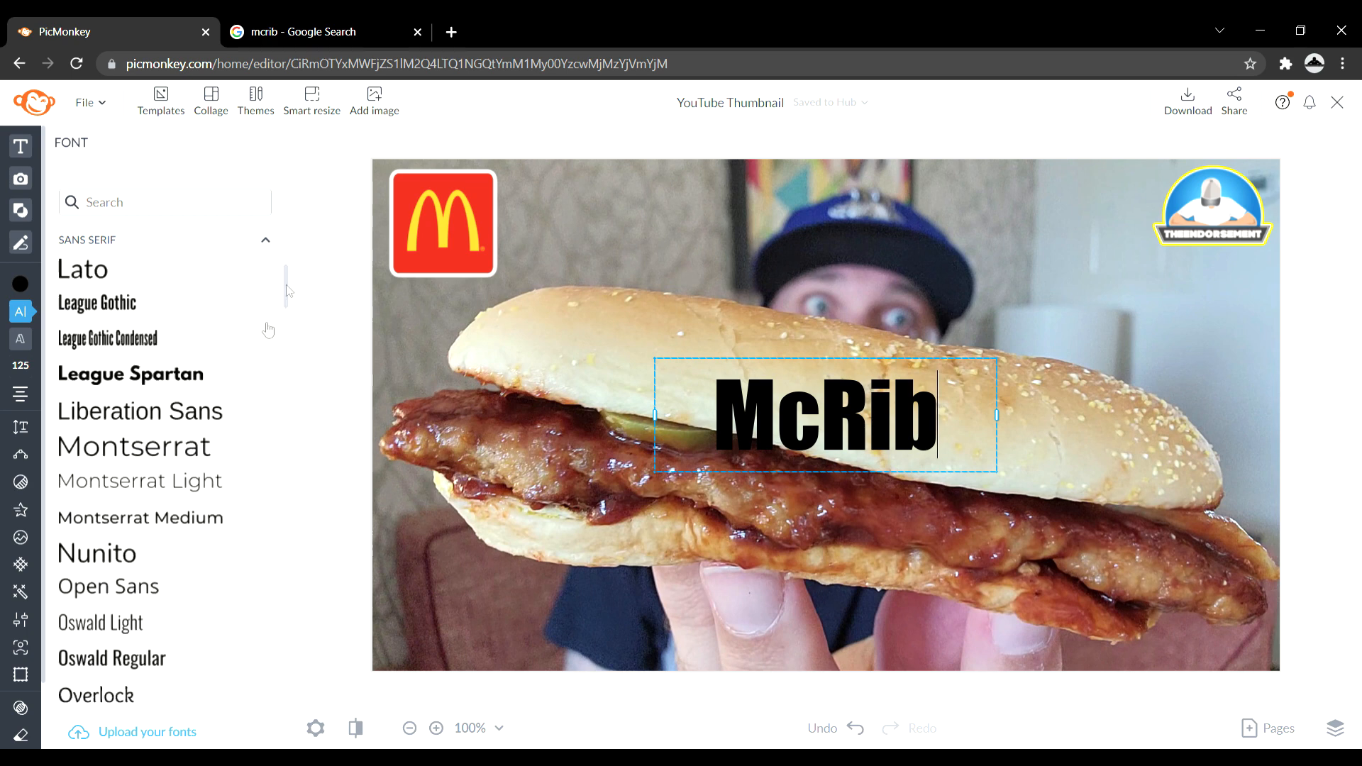
{"action": "left_click", "coordinate": [184, 374]}
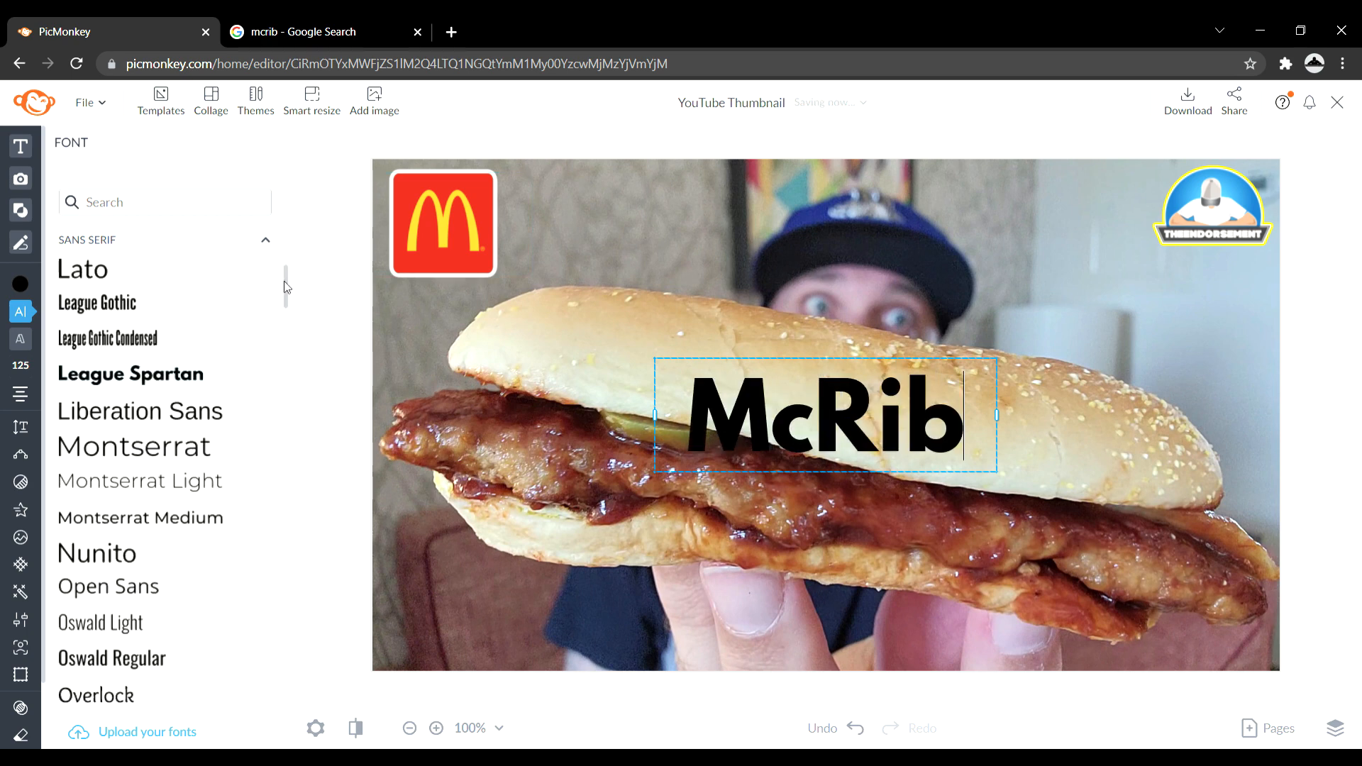
{"action": "scroll", "coordinate": [288, 287], "scroll_direction": "down", "scroll_amount": 9}
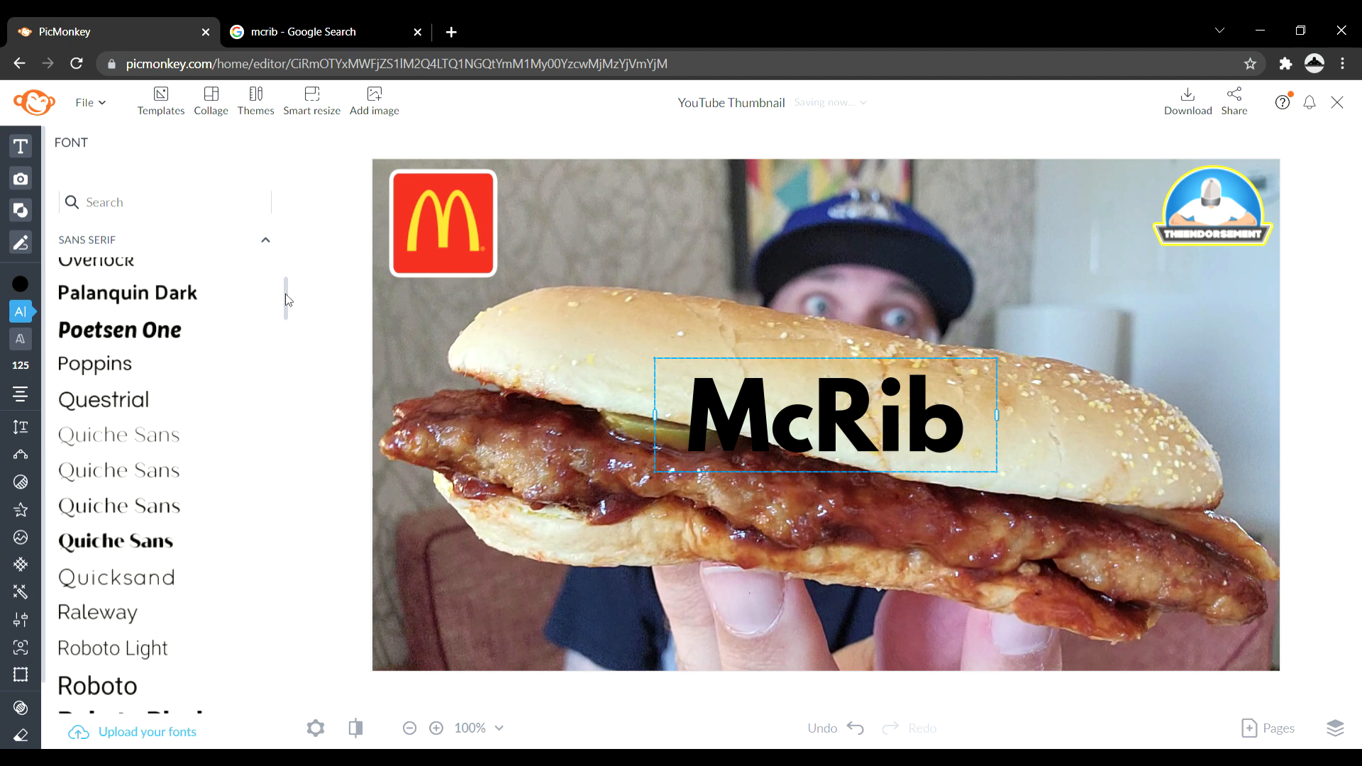
{"action": "scroll", "coordinate": [287, 303], "scroll_direction": "down", "scroll_amount": 5}
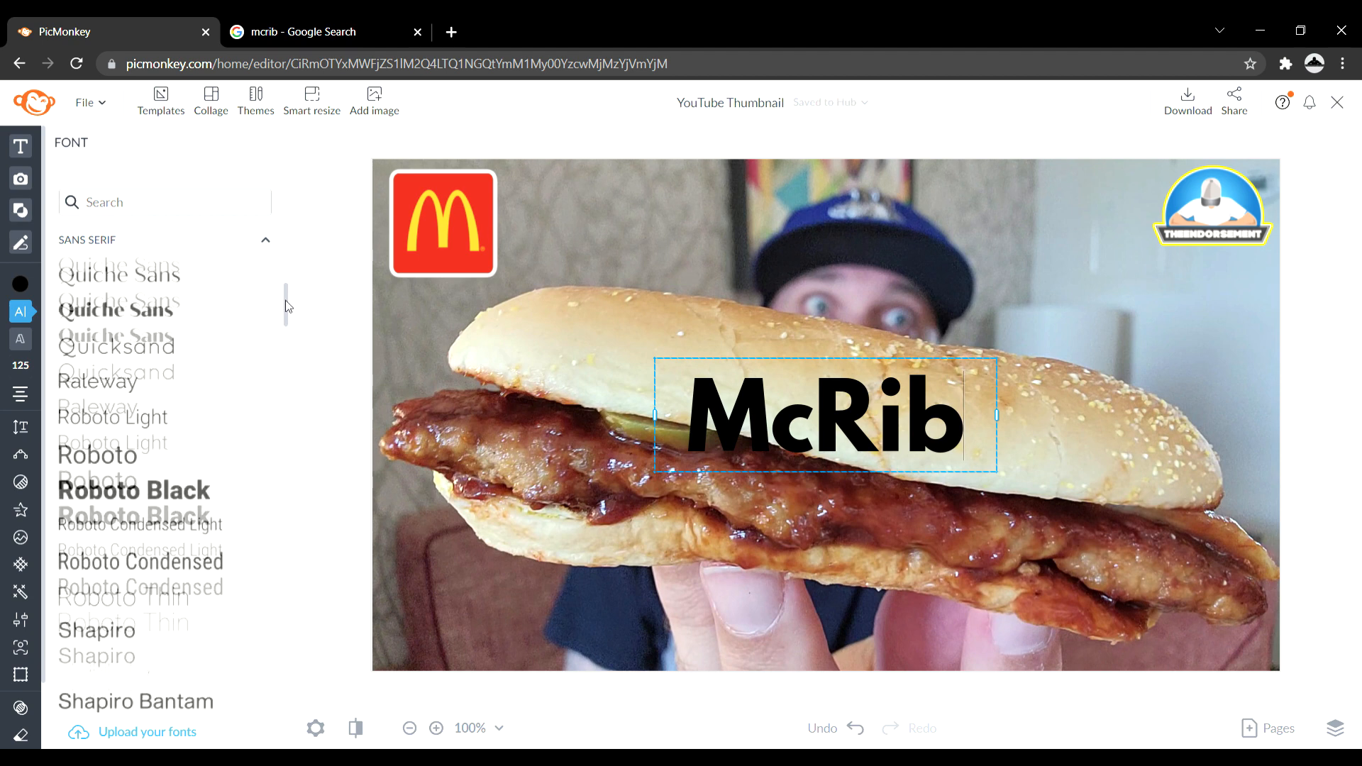
{"action": "left_click", "coordinate": [202, 483]}
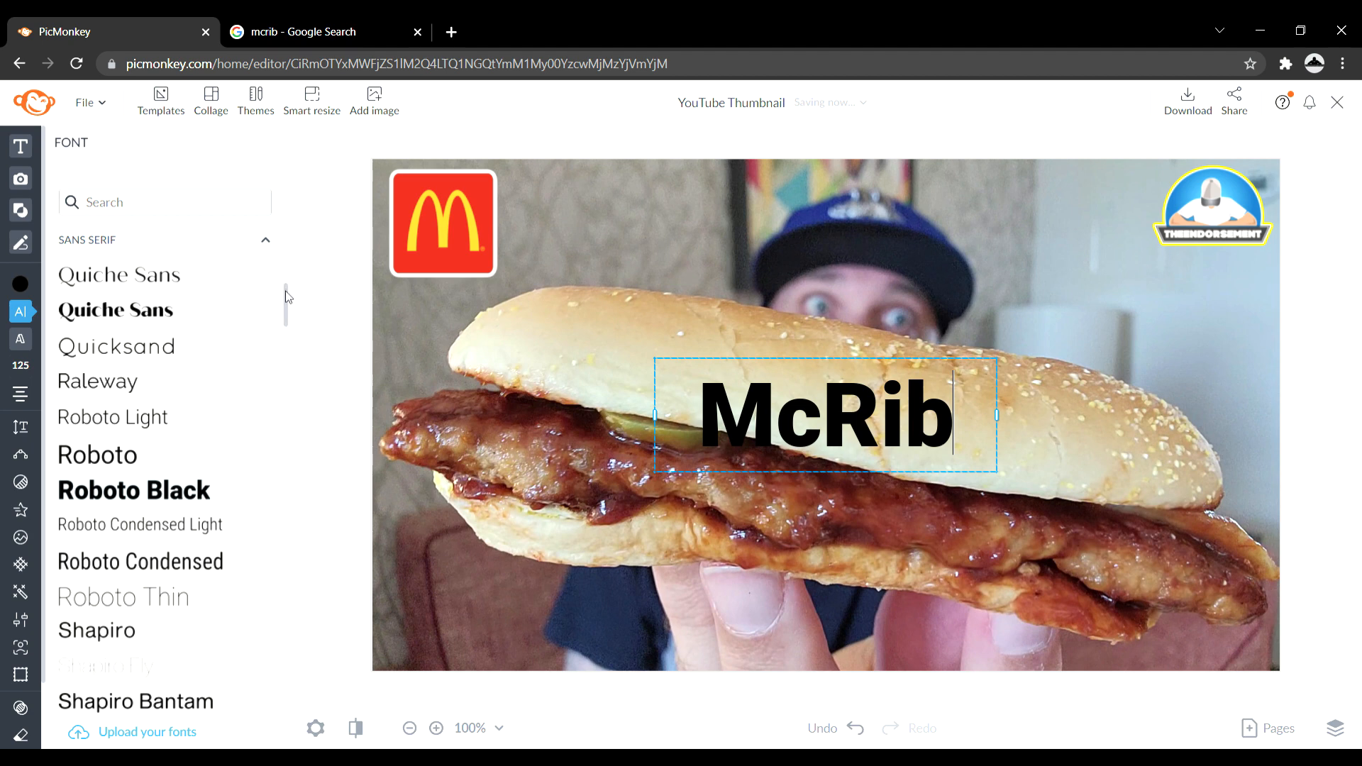
Step: Apply Shapiro Heavy to the "McRib" title and widen its text box so the word fits on one line
{"action": "scroll", "coordinate": [286, 301], "scroll_direction": "down", "scroll_amount": 5}
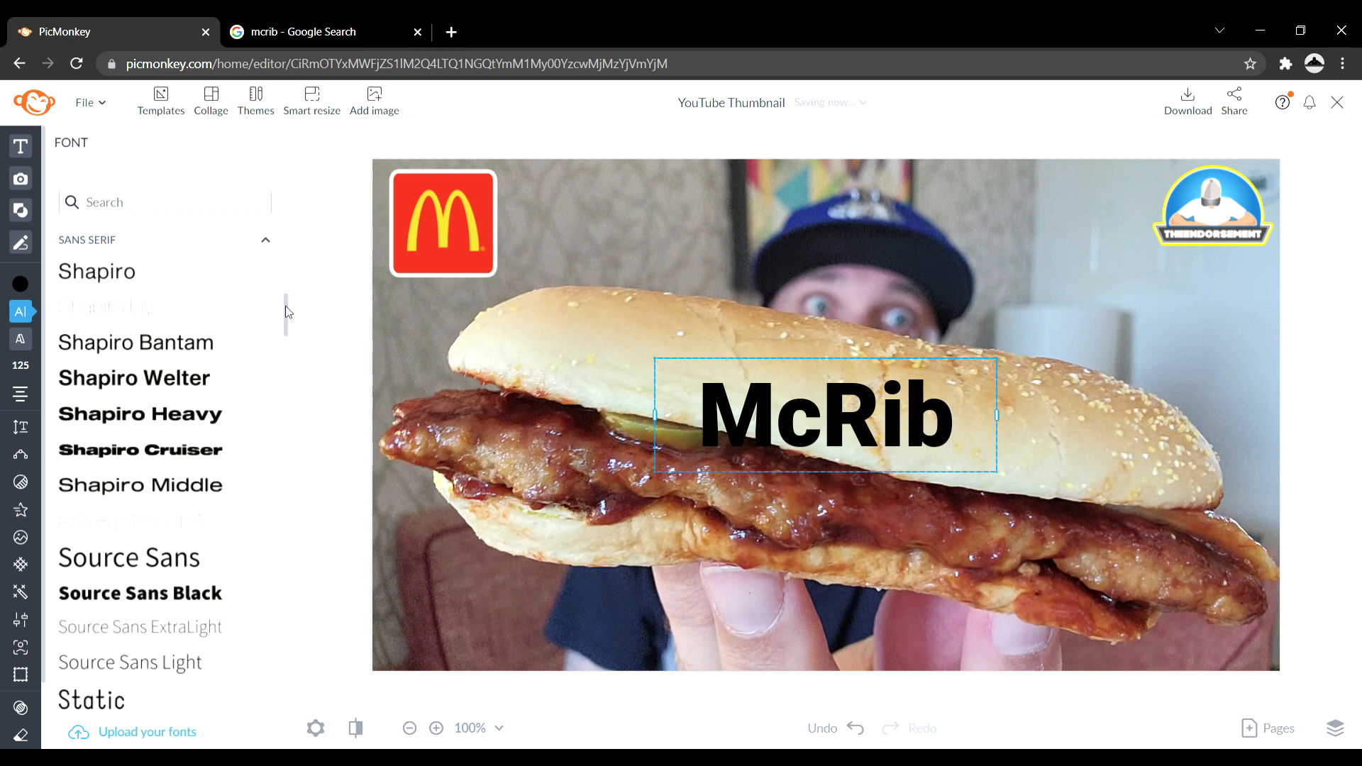
{"action": "left_click", "coordinate": [234, 391]}
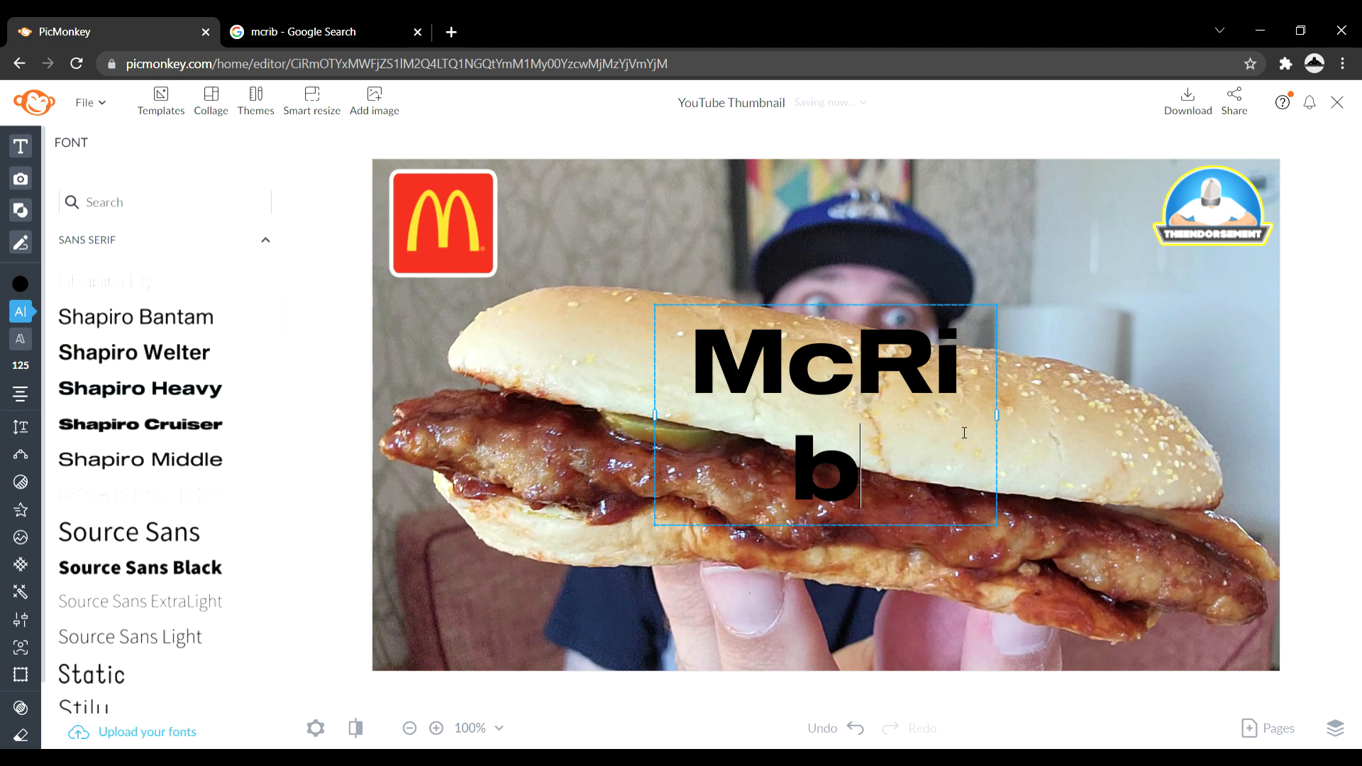
{"action": "left_click_drag", "start_coordinate": [1008, 429], "coordinate": [1072, 429]}
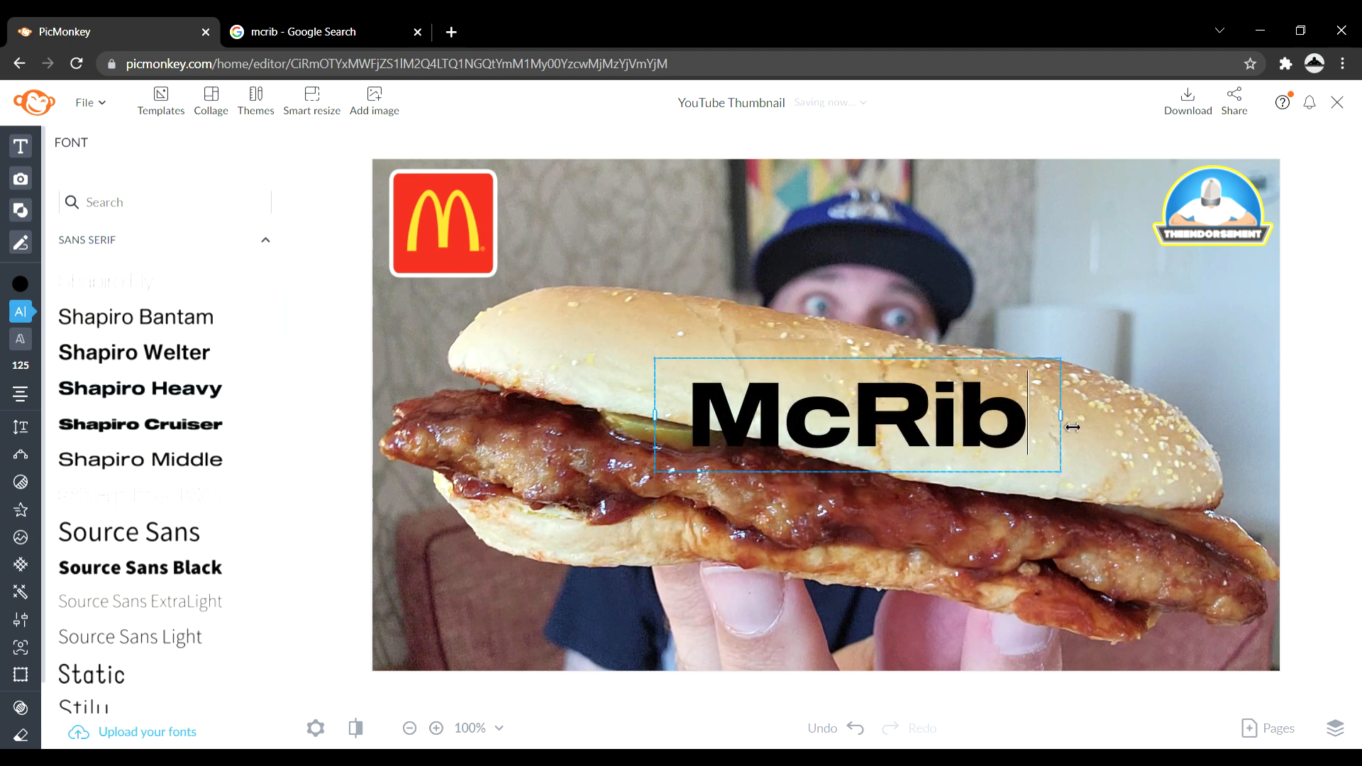
Step: Compare the title with the McRib image results and try Shapiro Cruiser, Source Sans Black and the heaviest Work Sans on it
{"action": "left_click", "coordinate": [301, 32]}
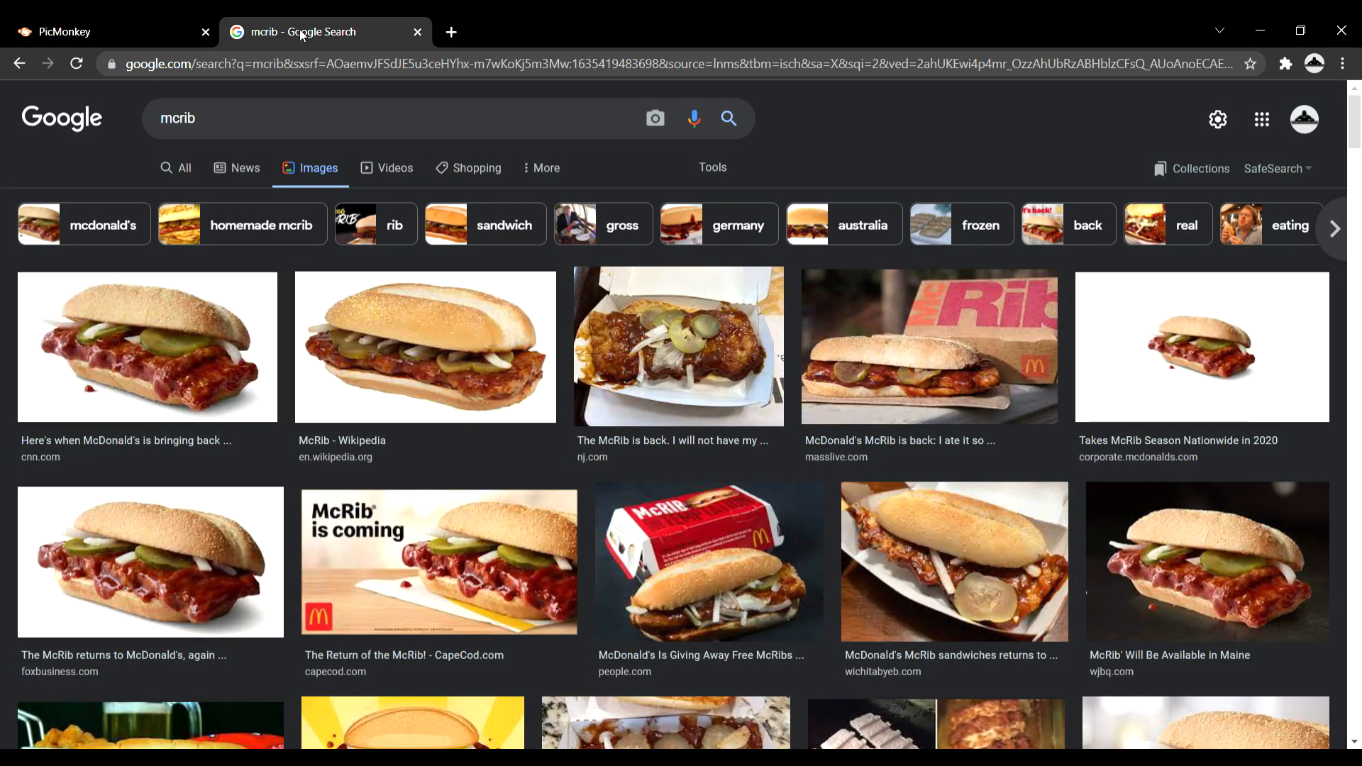
{"action": "left_click", "coordinate": [99, 28]}
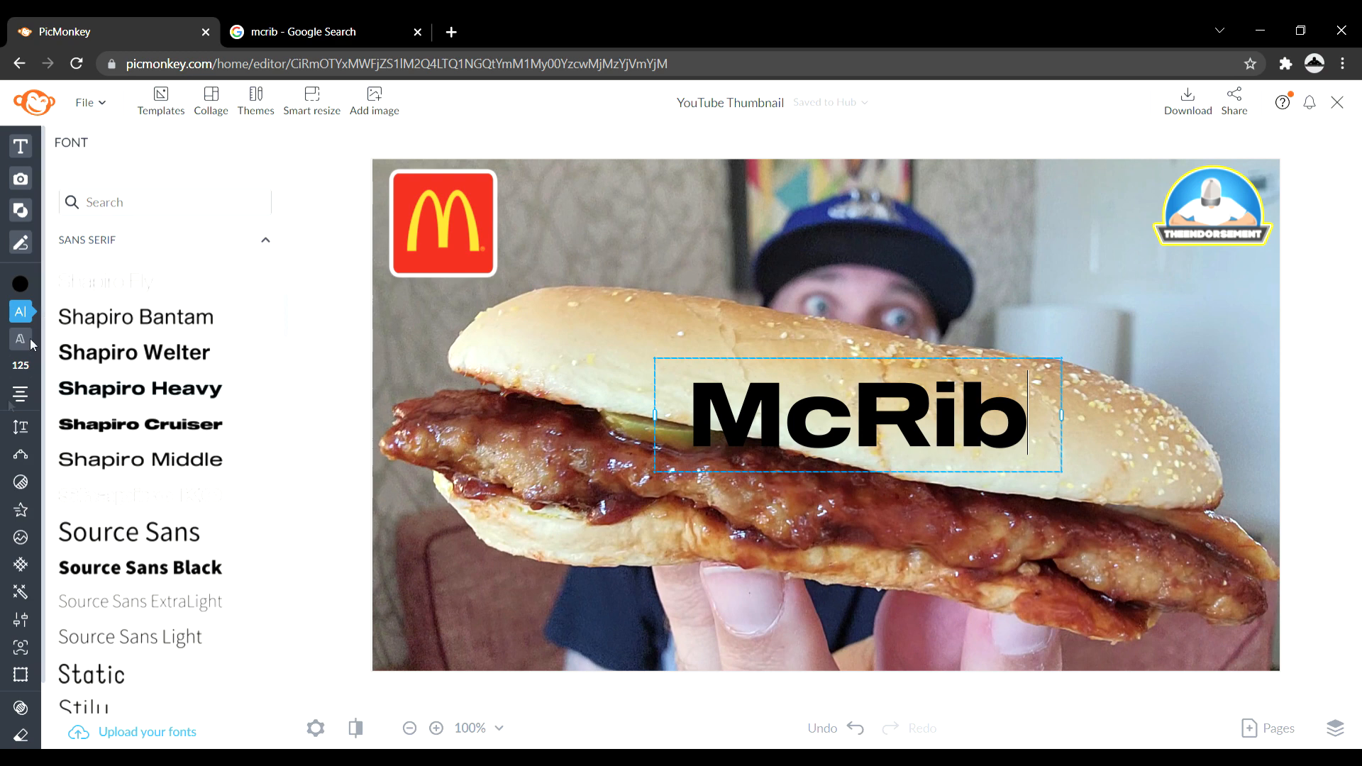
{"action": "left_click", "coordinate": [215, 426]}
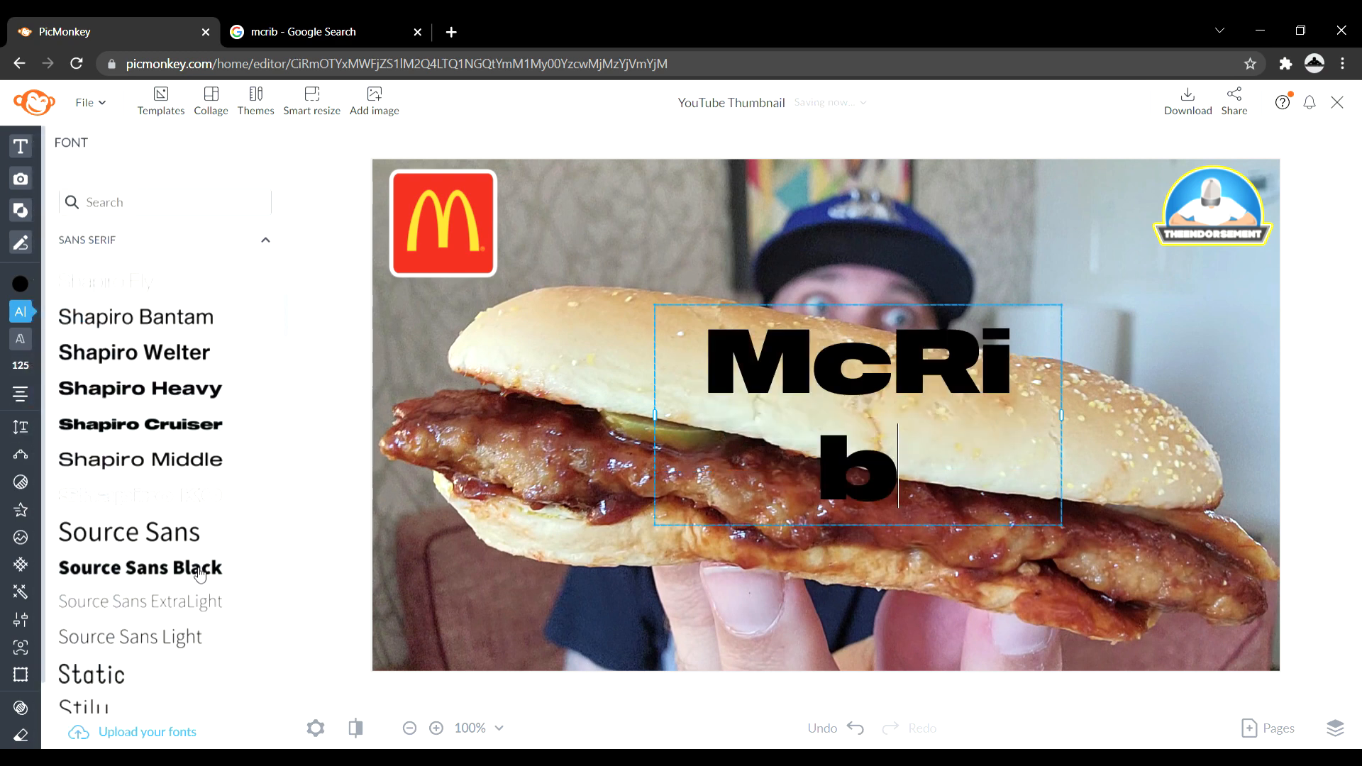
{"action": "left_click", "coordinate": [199, 572]}
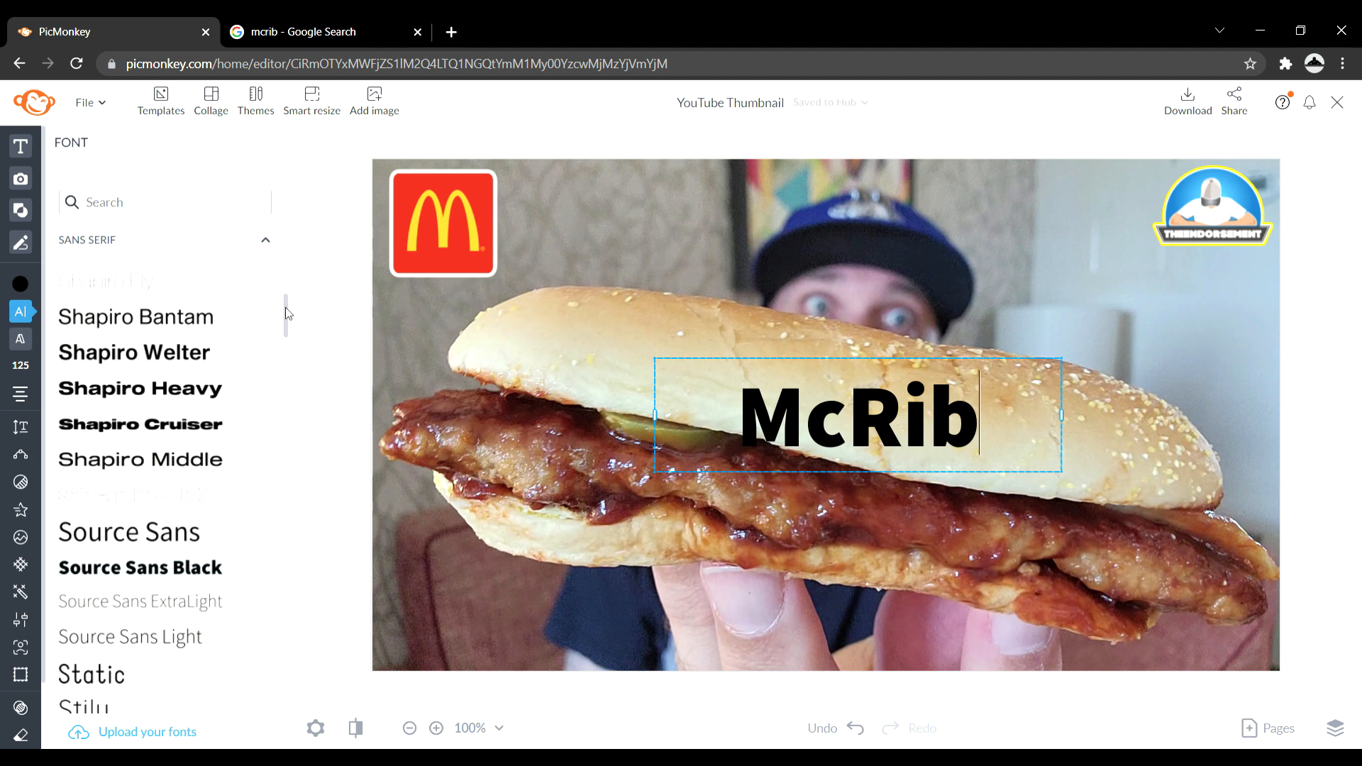
{"action": "scroll", "coordinate": [288, 314], "scroll_direction": "down", "scroll_amount": 6}
{"action": "scroll", "coordinate": [288, 328], "scroll_direction": "down", "scroll_amount": 3}
{"action": "left_click", "coordinate": [191, 419]}
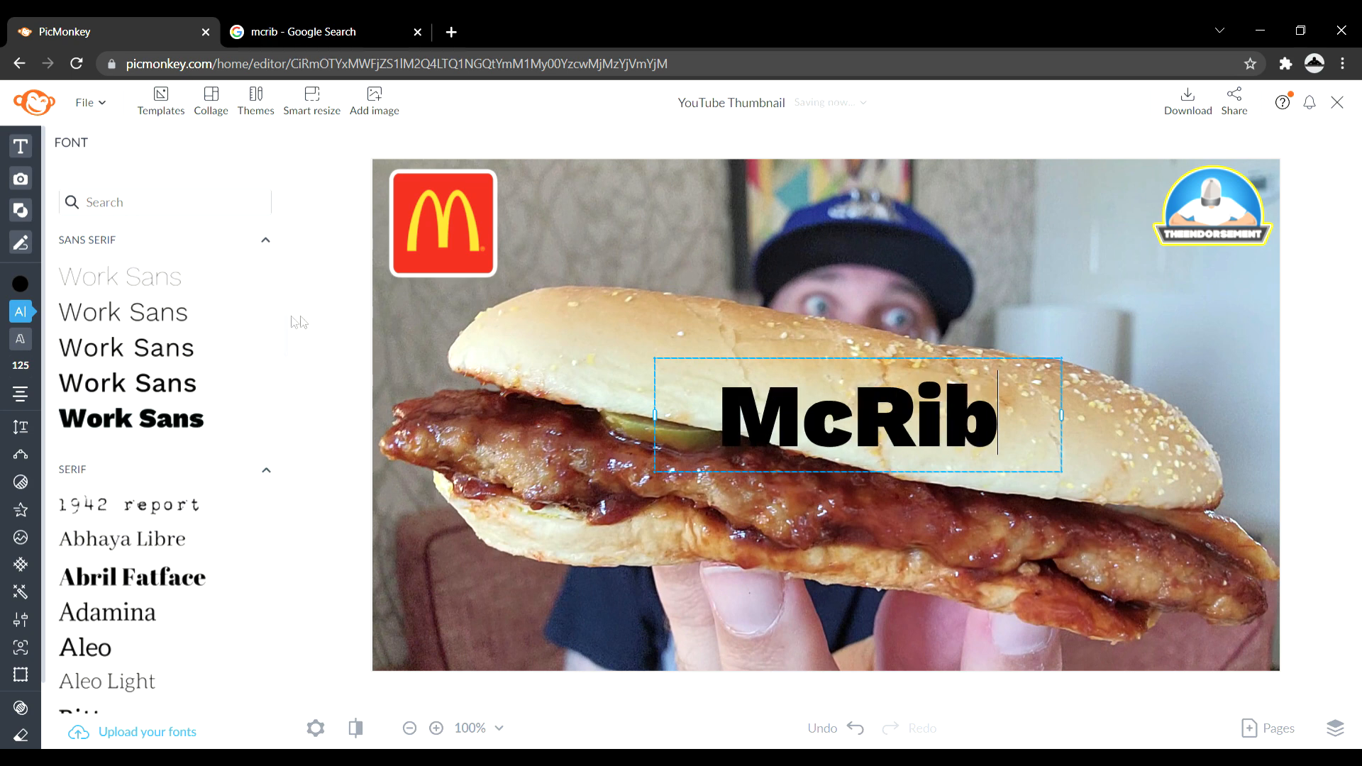
Step: Browse the serif fonts and try the boldest Roboto Slab on the "McRib" title
{"action": "scroll", "coordinate": [288, 347], "scroll_direction": "down", "scroll_amount": 1}
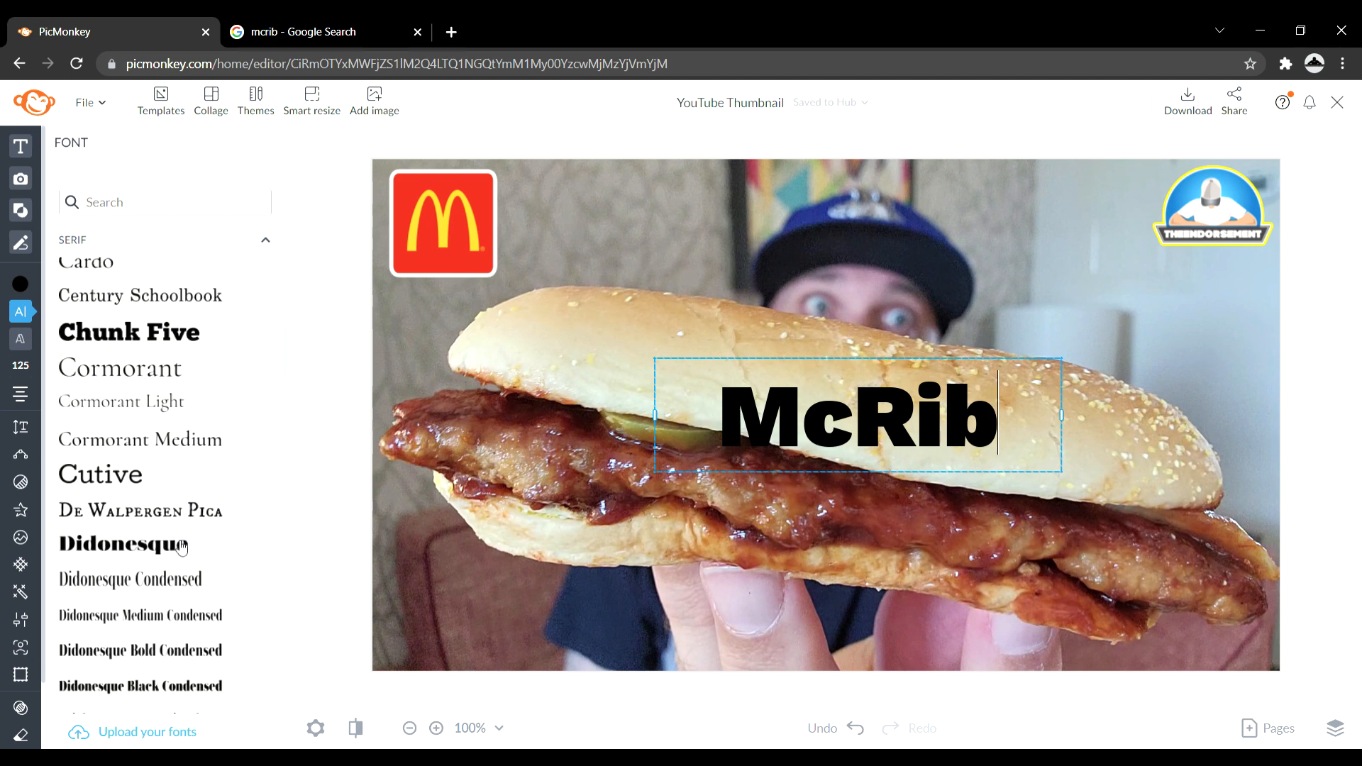
{"action": "left_click_drag", "start_coordinate": [288, 356], "coordinate": [290, 408]}
{"action": "left_click", "coordinate": [180, 399]}
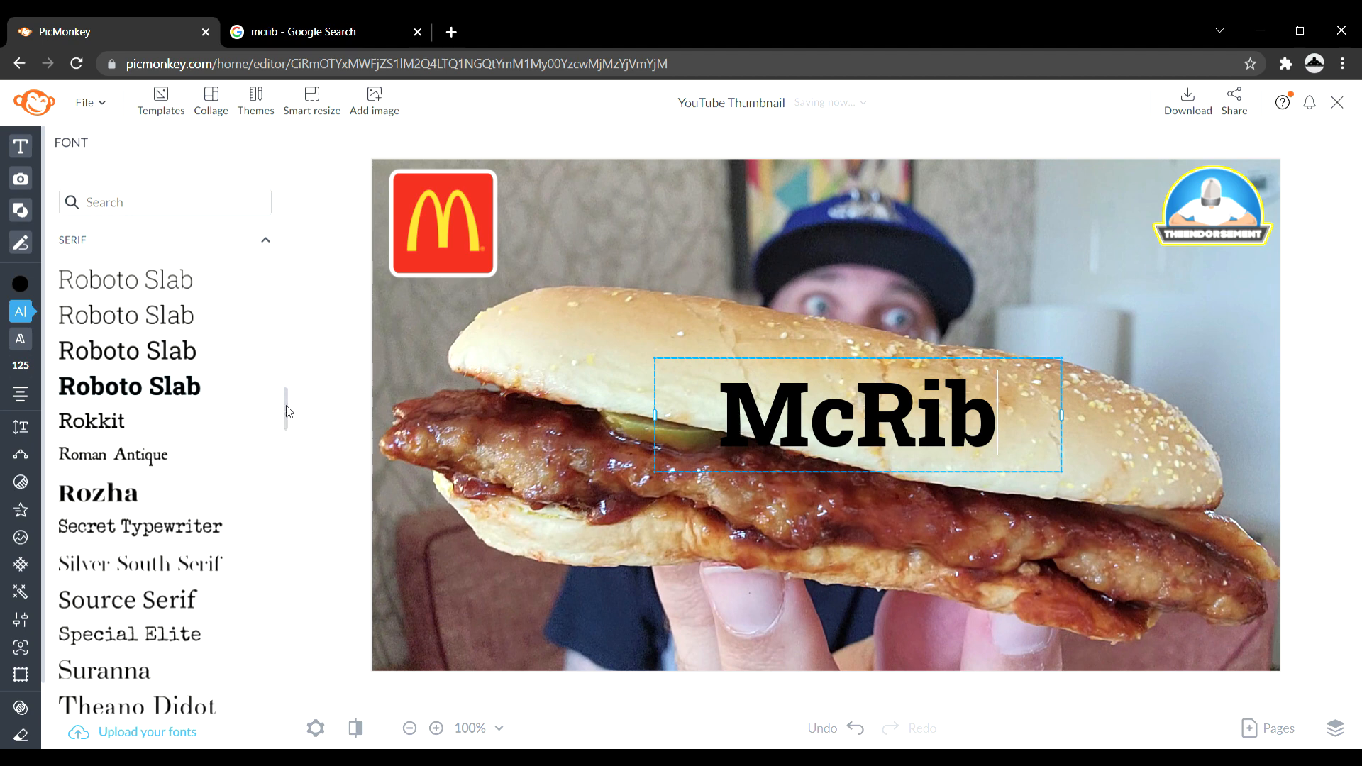
Step: Set the "McRib" title's font to Anton from the display fonts and compare it with the lettering in the McRib image results
{"action": "left_click_drag", "start_coordinate": [287, 406], "coordinate": [290, 543]}
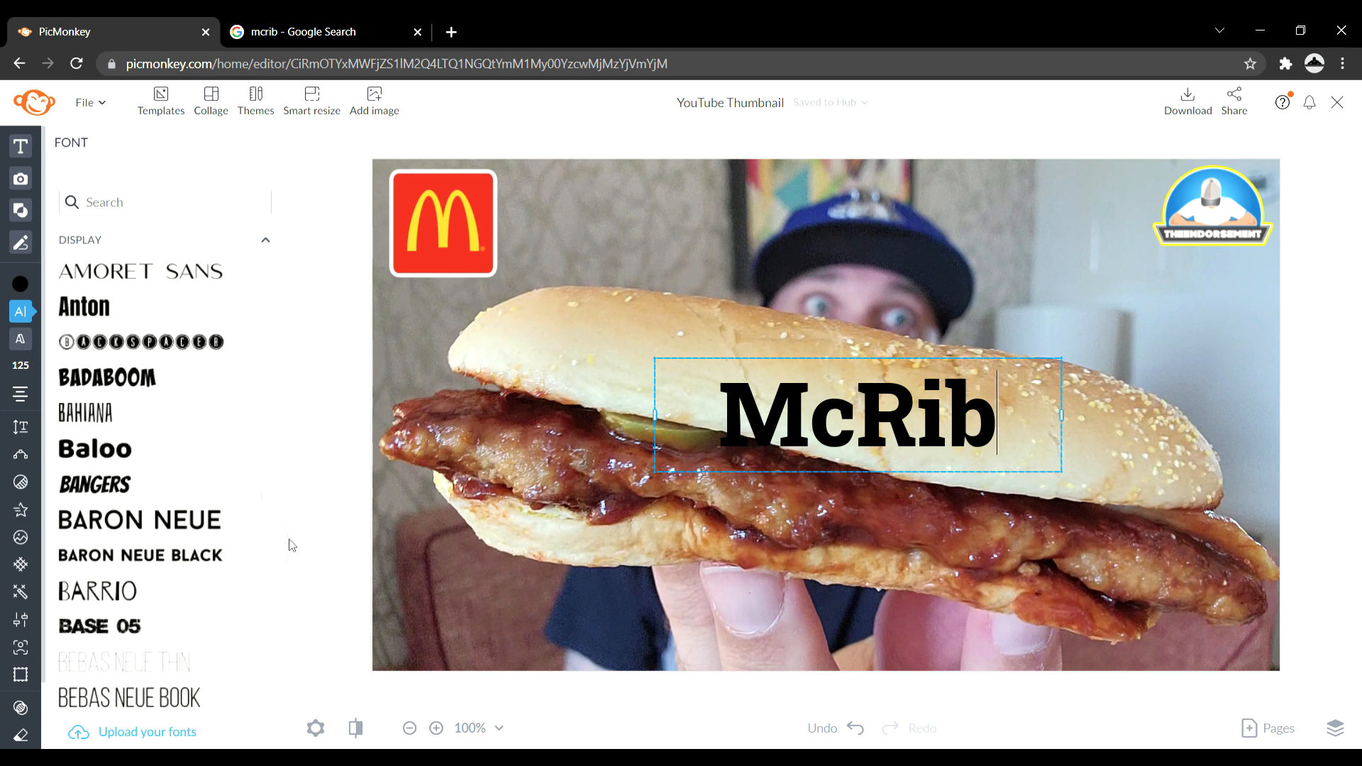
{"action": "left_click", "coordinate": [95, 296]}
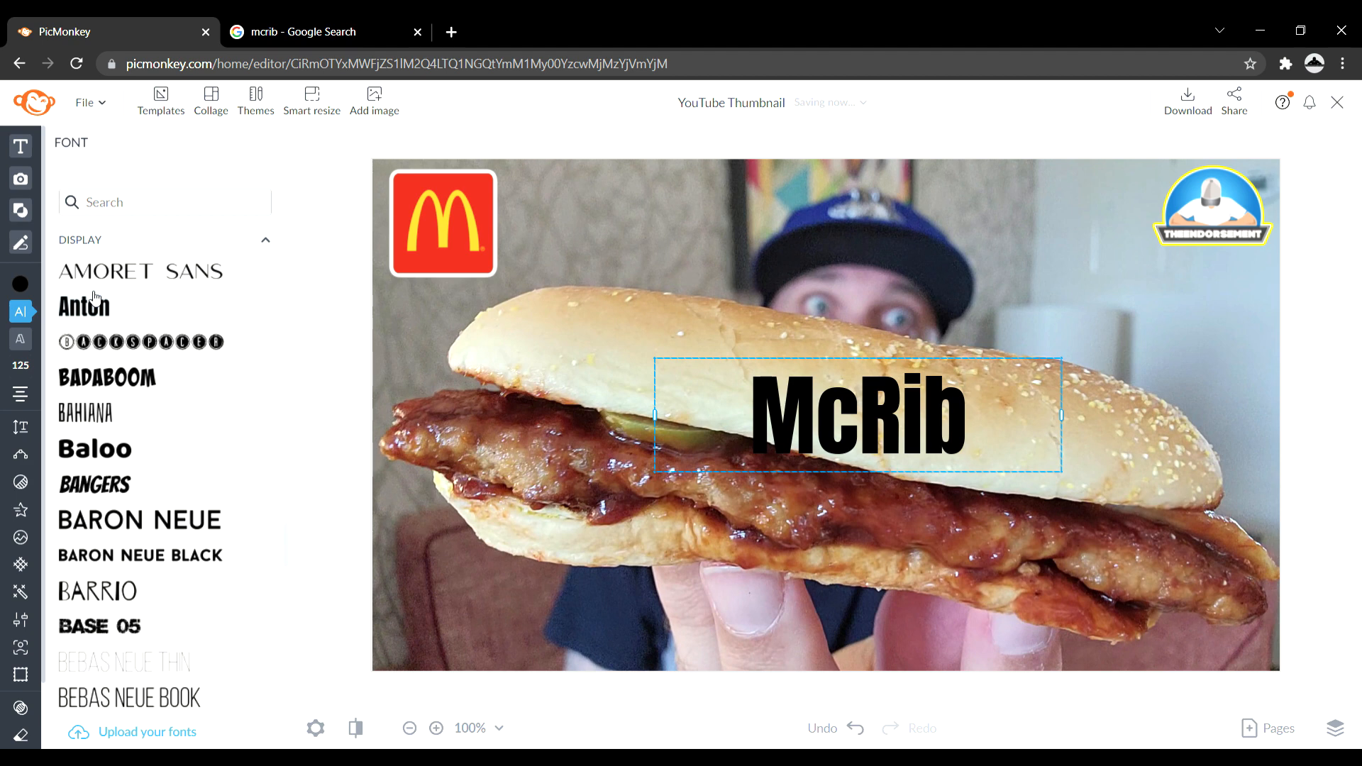
{"action": "left_click", "coordinate": [292, 34]}
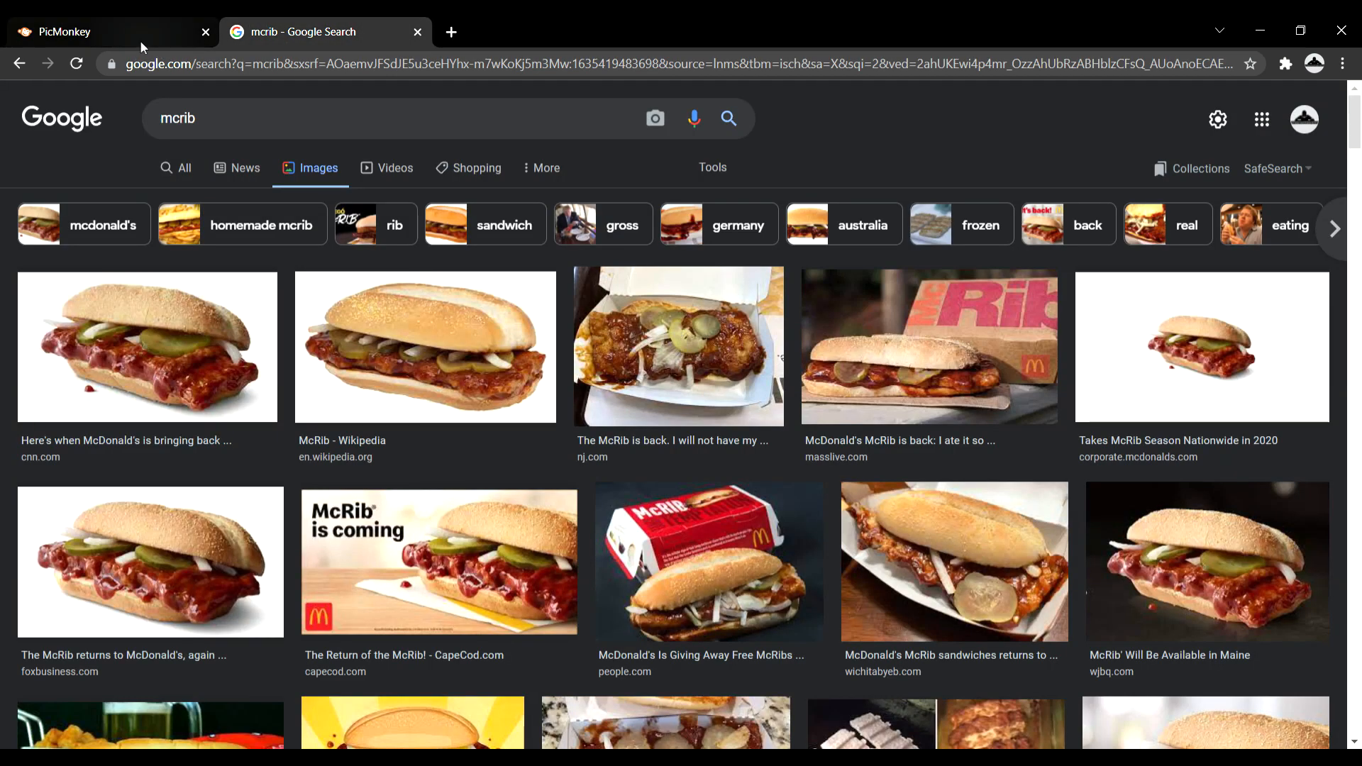
{"action": "left_click", "coordinate": [102, 35]}
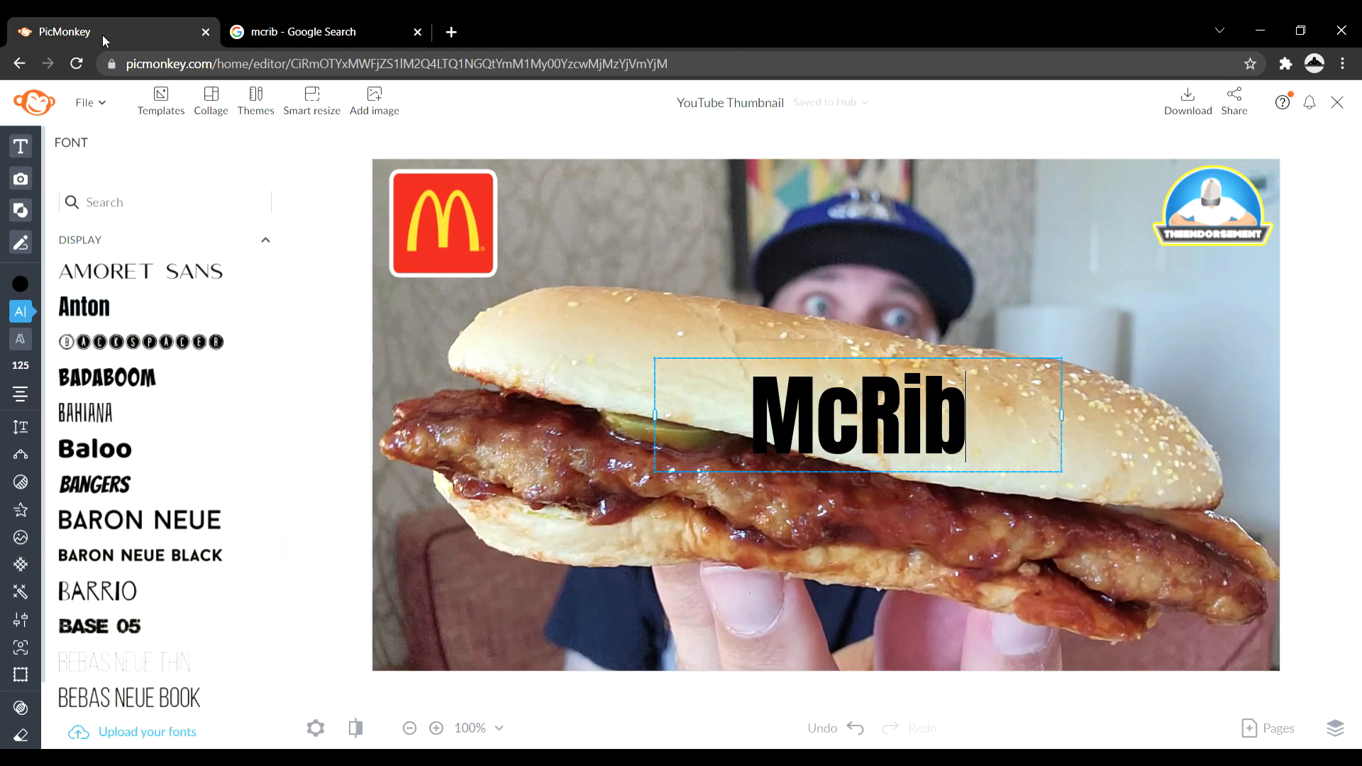
{"action": "left_click", "coordinate": [265, 27]}
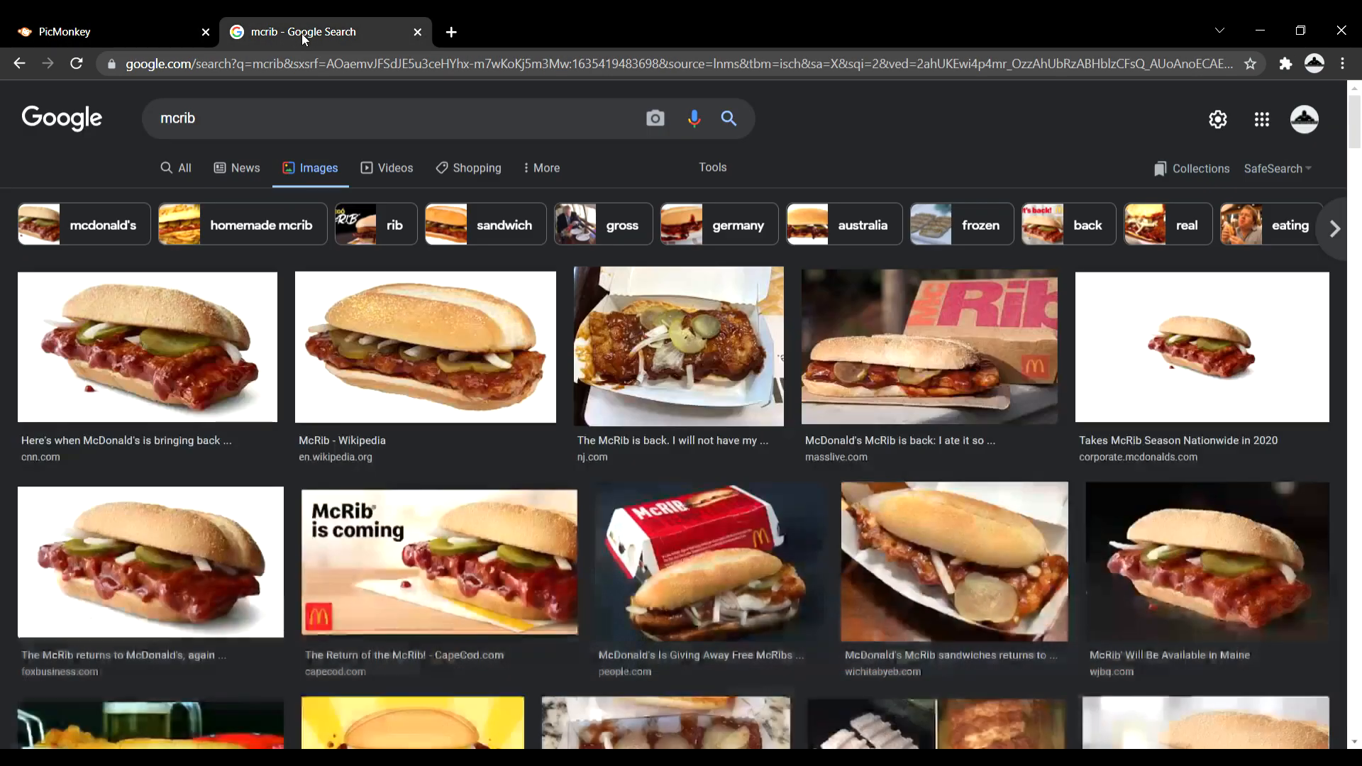
{"action": "left_click", "coordinate": [99, 27]}
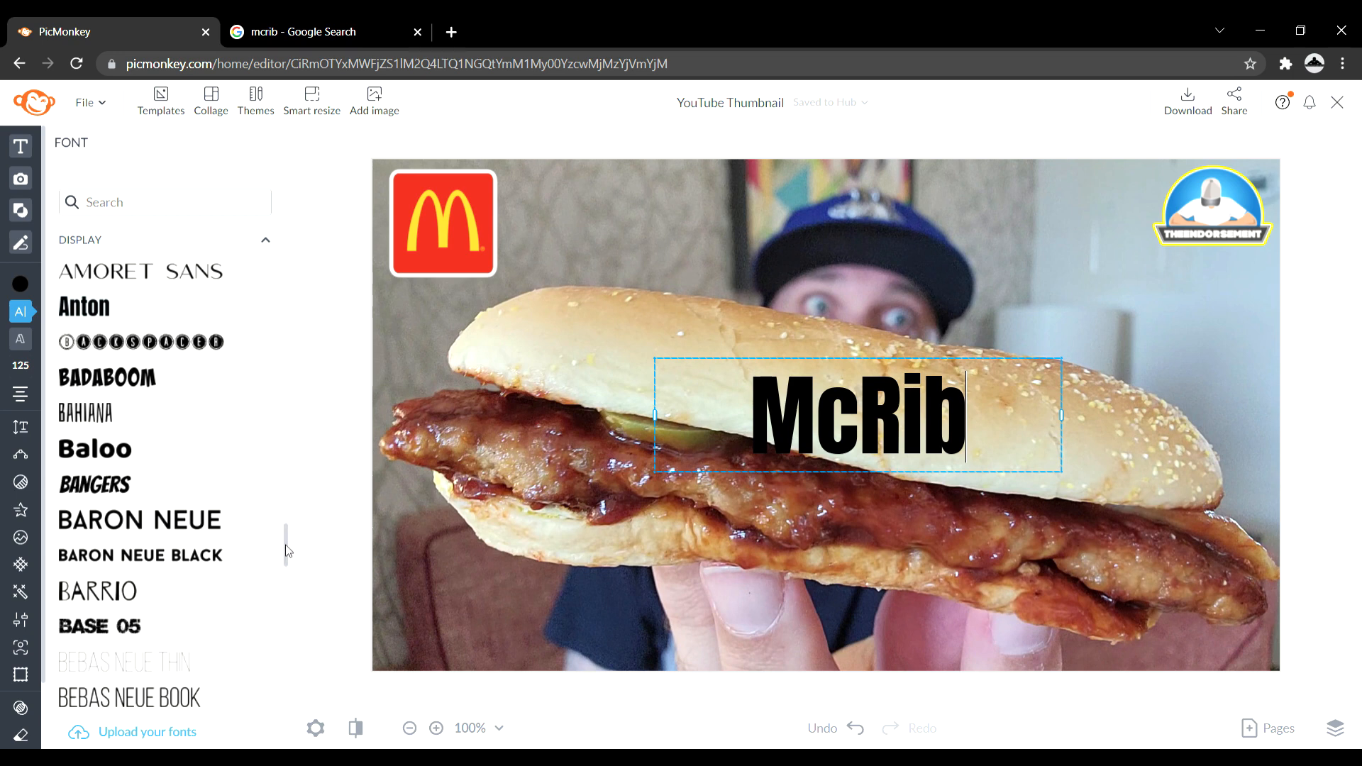
Step: Browse the display fonts and try Fredoka One on the "McRib" title
{"action": "scroll", "coordinate": [285, 548], "scroll_direction": "down", "scroll_amount": 5}
{"action": "scroll", "coordinate": [285, 562], "scroll_direction": "down", "scroll_amount": 5}
{"action": "scroll", "coordinate": [289, 572], "scroll_direction": "down", "scroll_amount": 5}
{"action": "scroll", "coordinate": [289, 581], "scroll_direction": "down", "scroll_amount": 6}
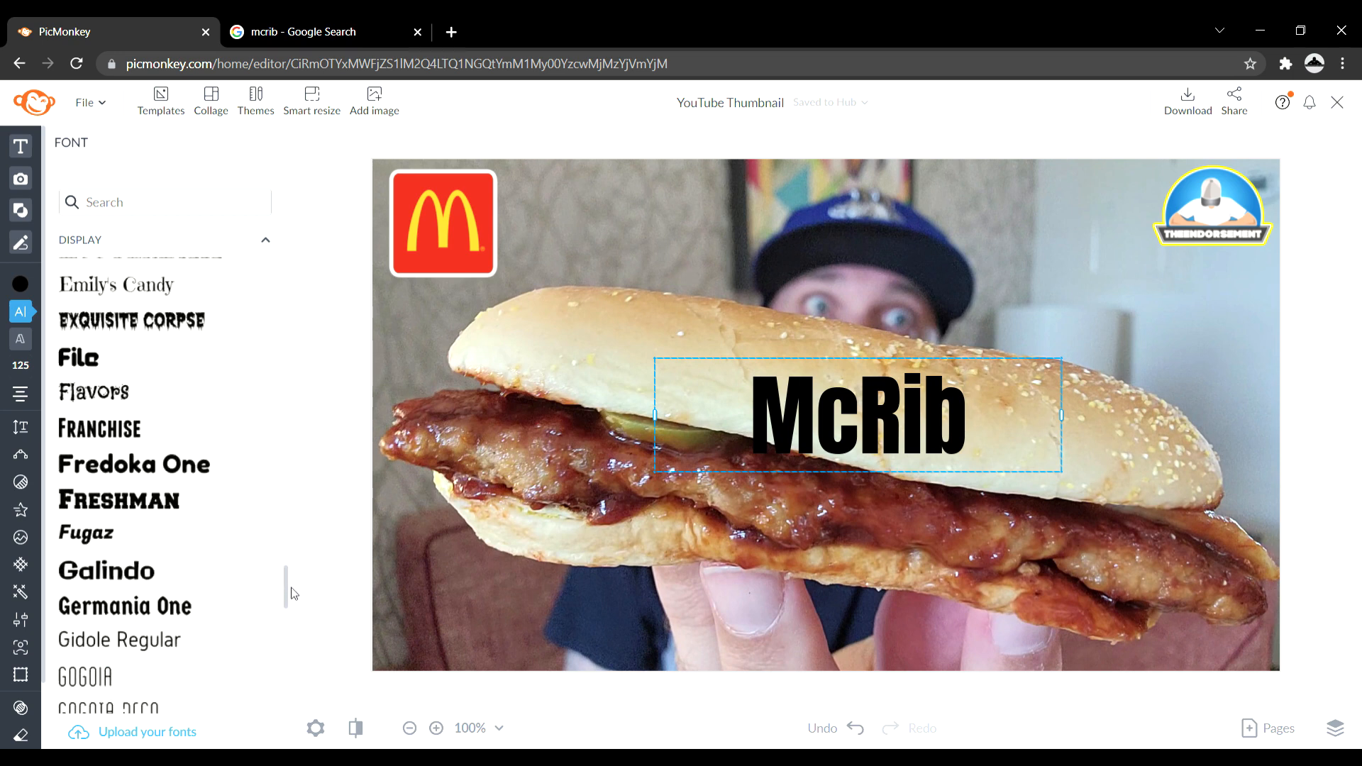
{"action": "left_click", "coordinate": [206, 479]}
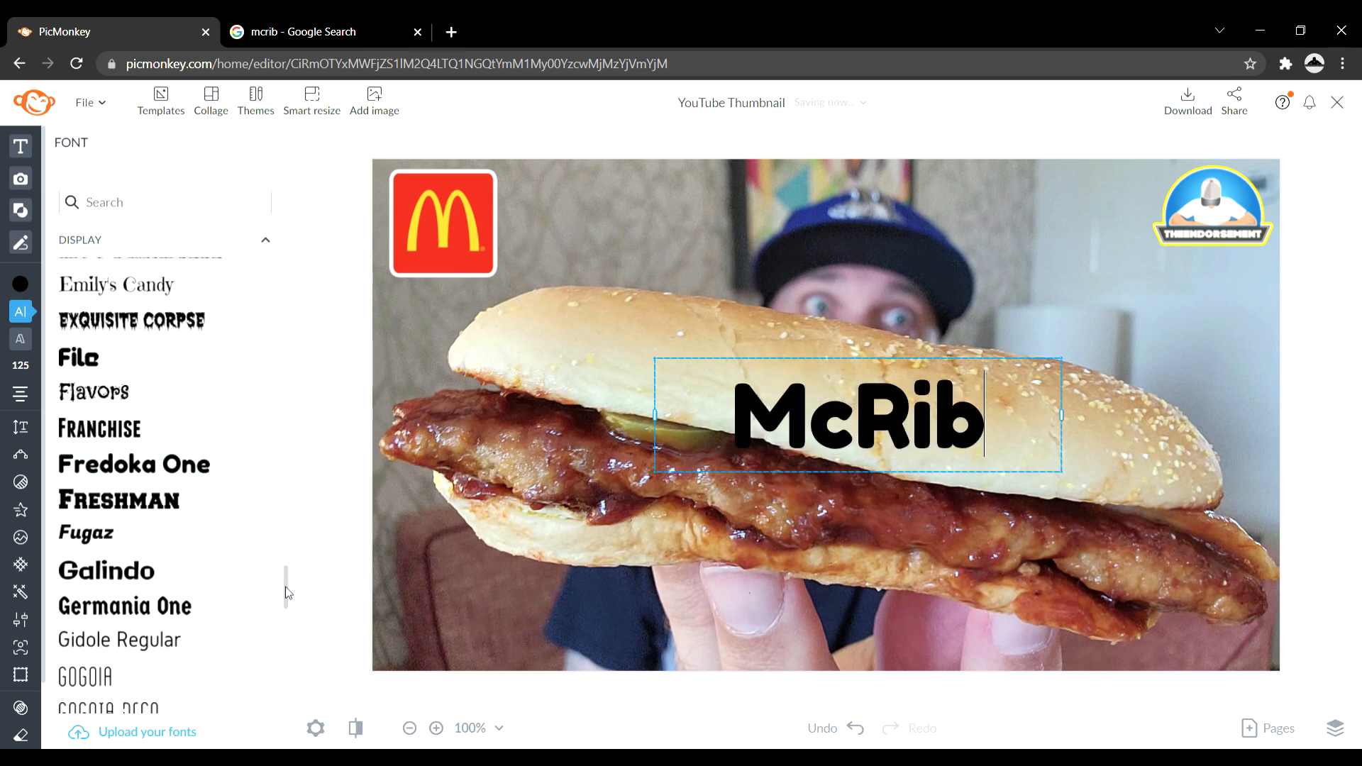
Step: Try the Norwester and Sheldon display fonts on the "McRib" title
{"action": "scroll", "coordinate": [286, 596], "scroll_direction": "down", "scroll_amount": 5}
{"action": "scroll", "coordinate": [287, 602], "scroll_direction": "down", "scroll_amount": 4}
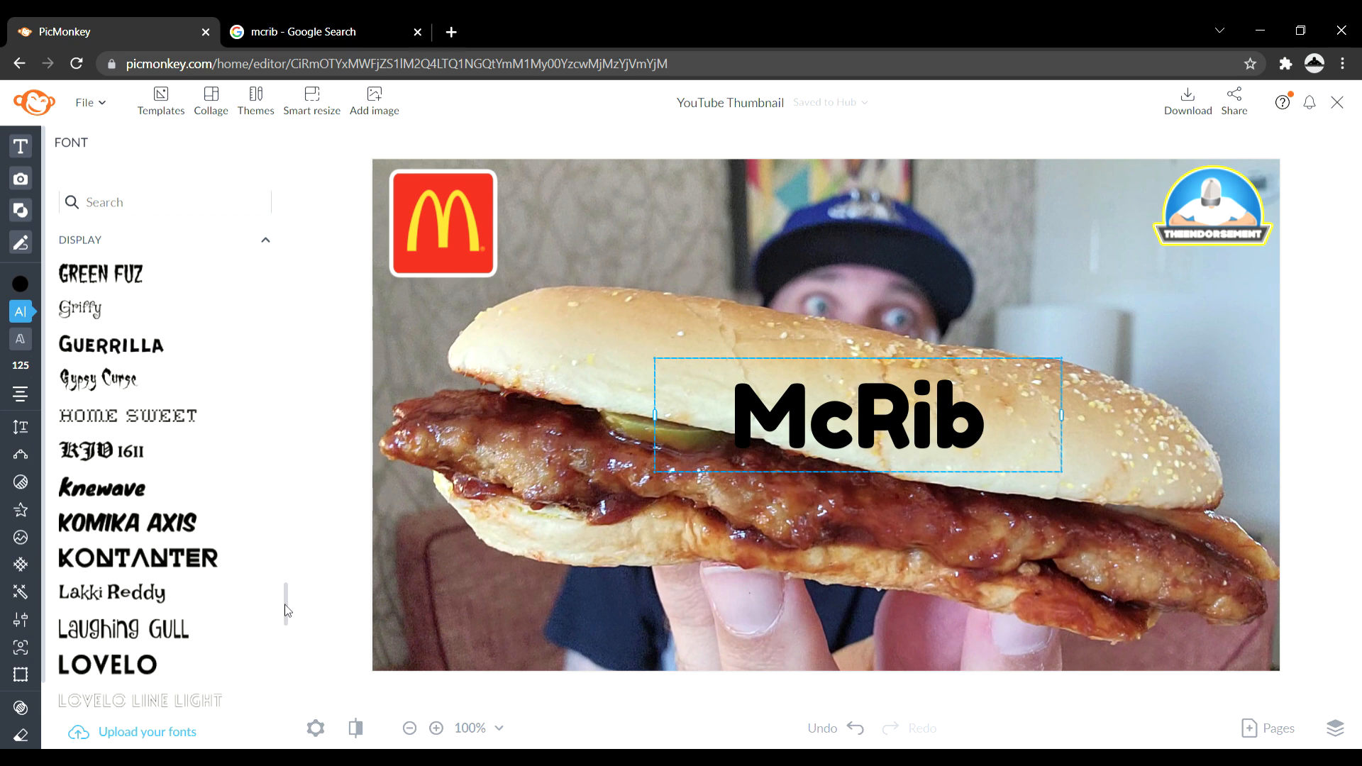
{"action": "scroll", "coordinate": [287, 614], "scroll_direction": "down", "scroll_amount": 6}
{"action": "scroll", "coordinate": [290, 624], "scroll_direction": "down", "scroll_amount": 5}
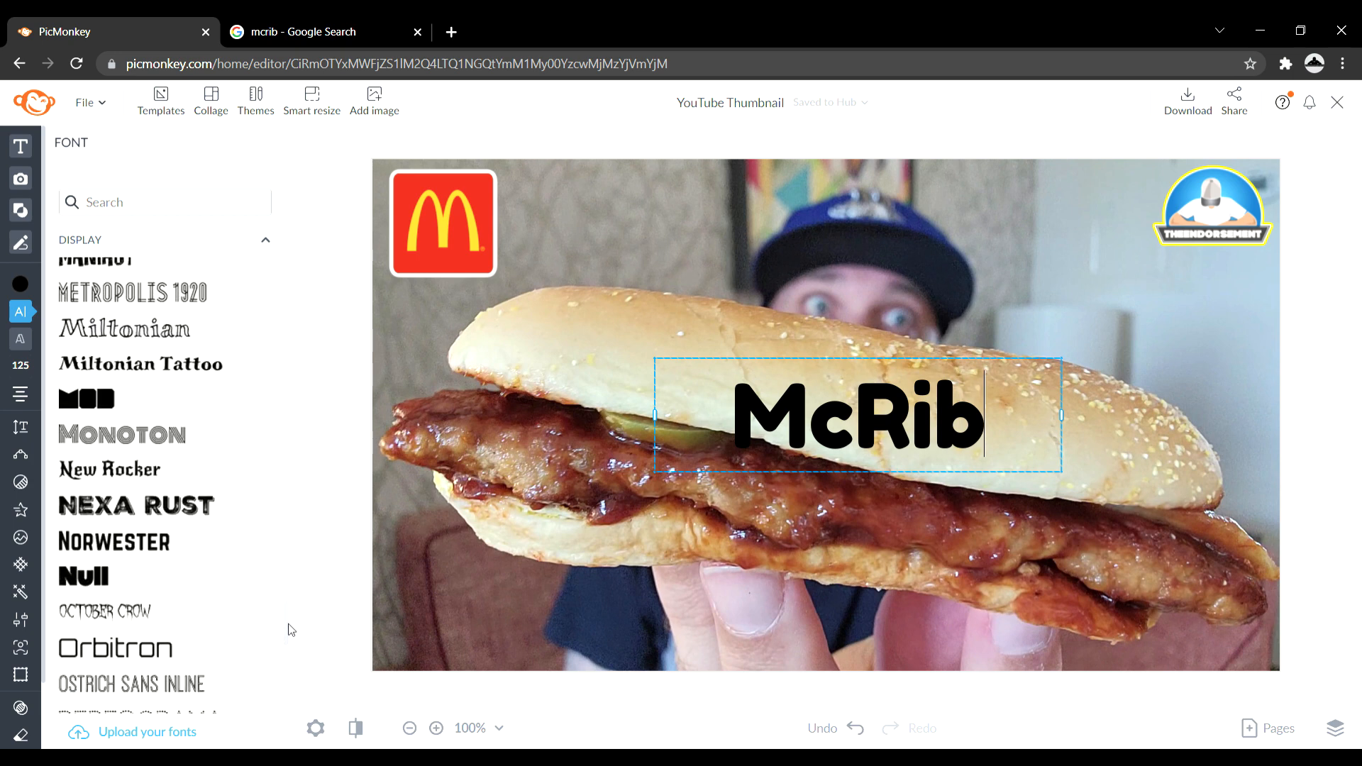
{"action": "left_click", "coordinate": [199, 556]}
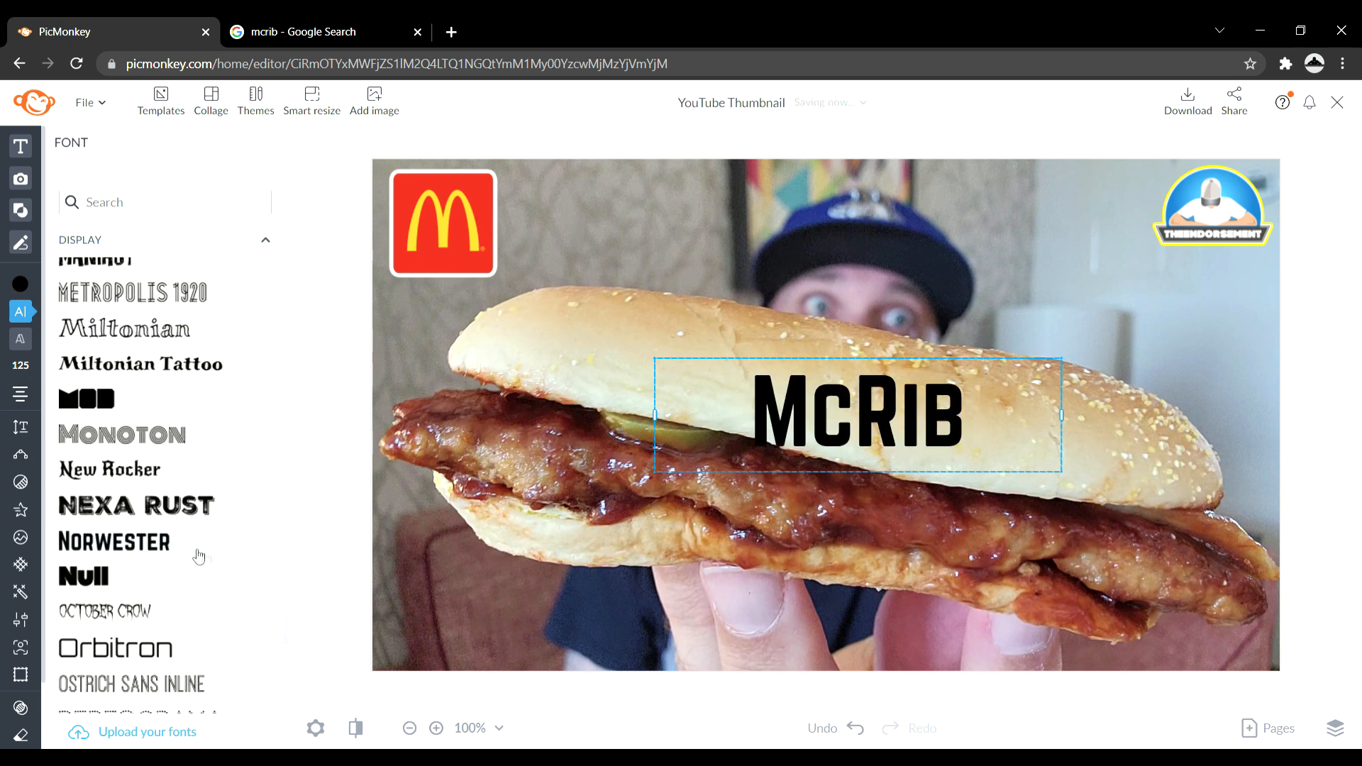
{"action": "left_click_drag", "start_coordinate": [290, 624], "coordinate": [296, 651]}
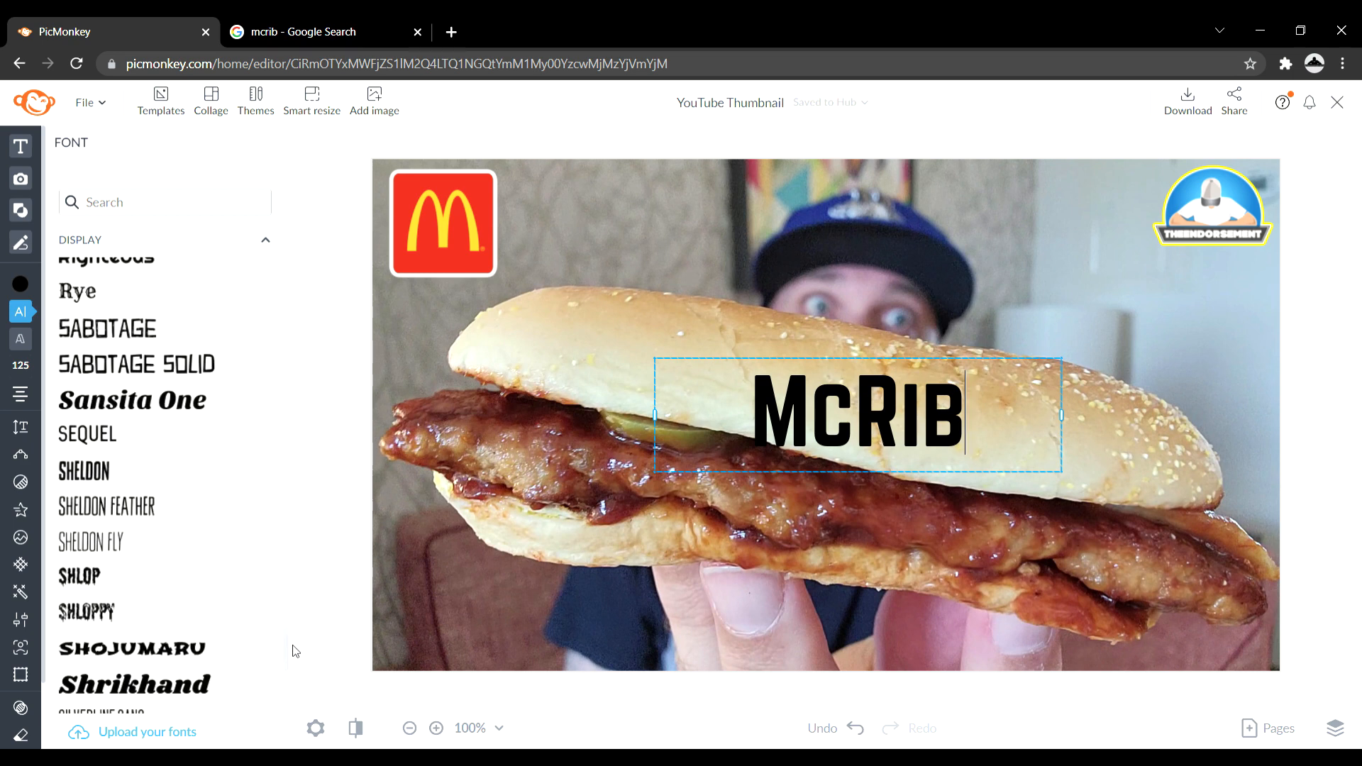
{"action": "left_click", "coordinate": [227, 485]}
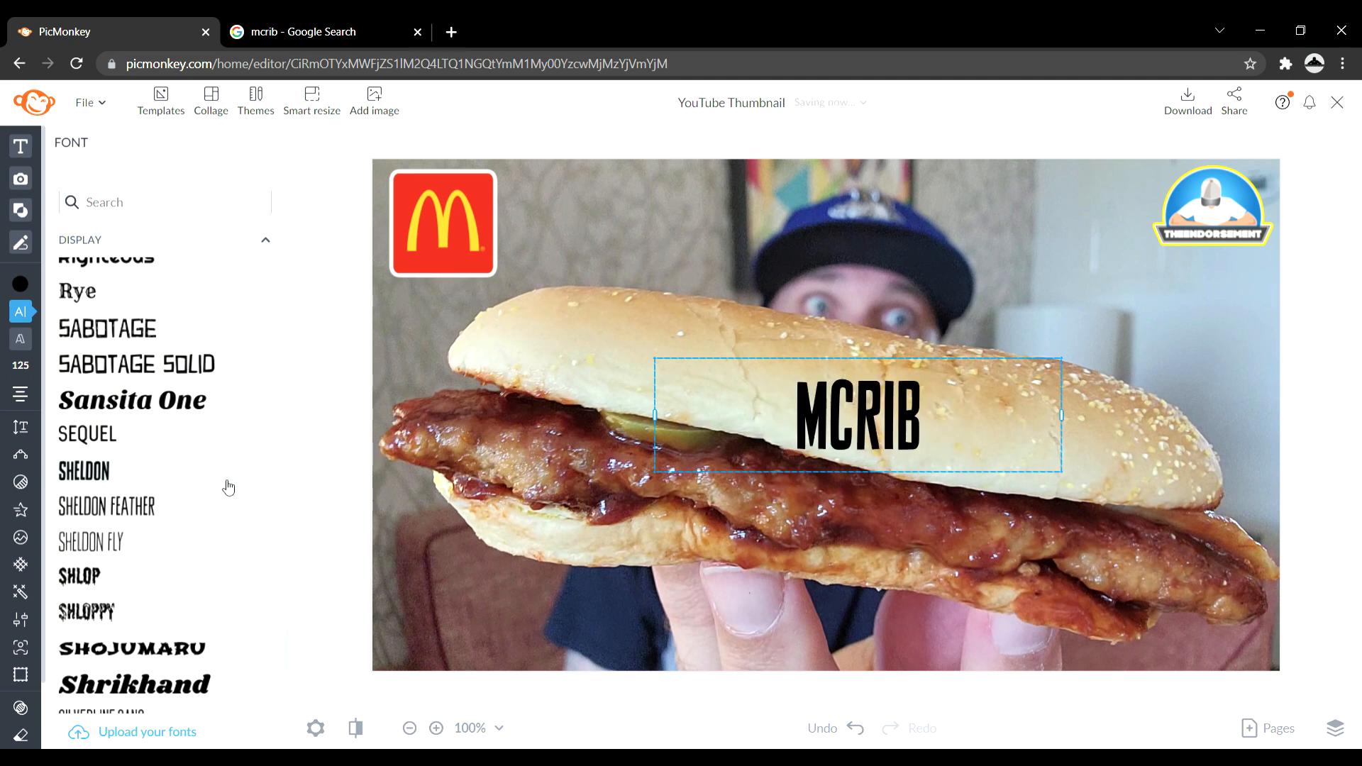
Step: Set the "McRib" title's font to Arial Black from the sans serif fonts and compare it with the lettering in the McRib image results
{"action": "mouse_move", "coordinate": [288, 653]}
{"action": "left_mouse_down"}
{"action": "mouse_move", "coordinate": [299, 695]}
{"action": "mouse_move", "coordinate": [307, 206]}
{"action": "left_mouse_up"}
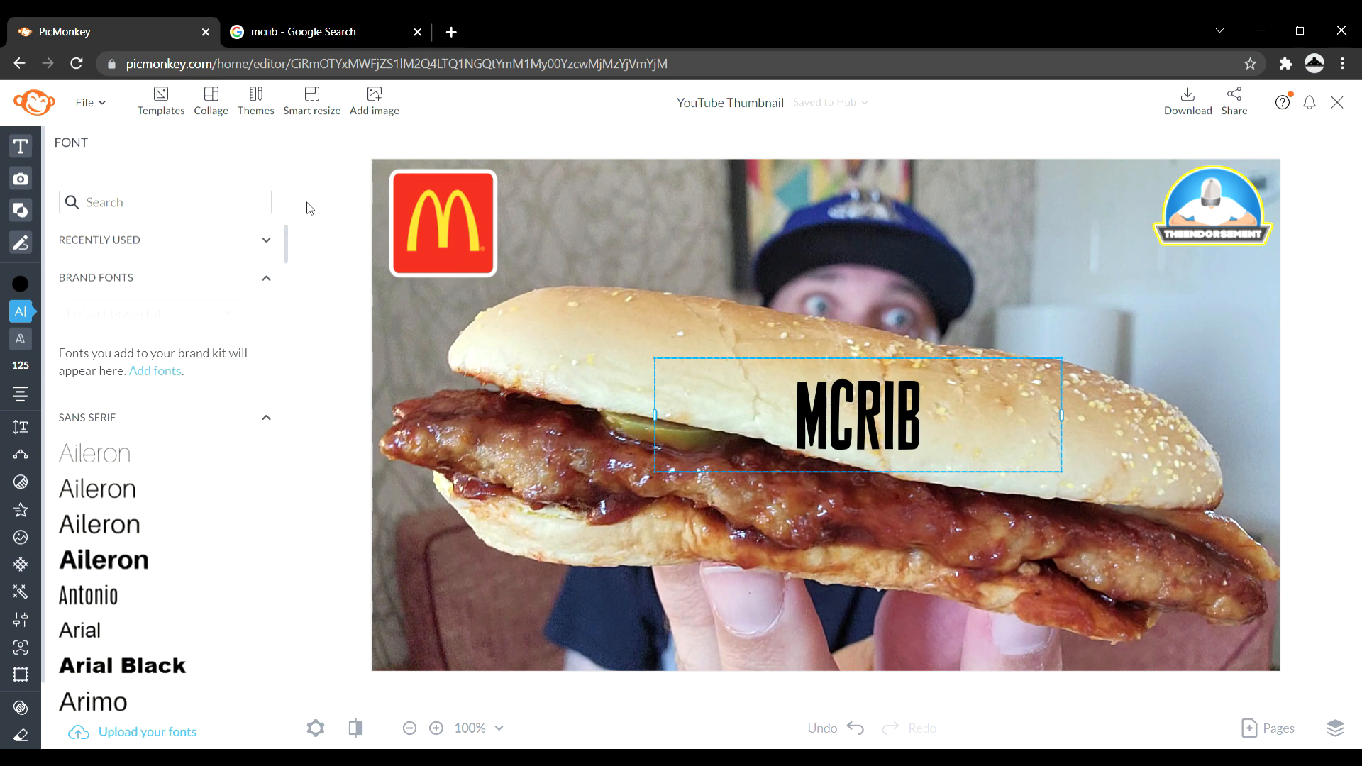
{"action": "left_click", "coordinate": [168, 565]}
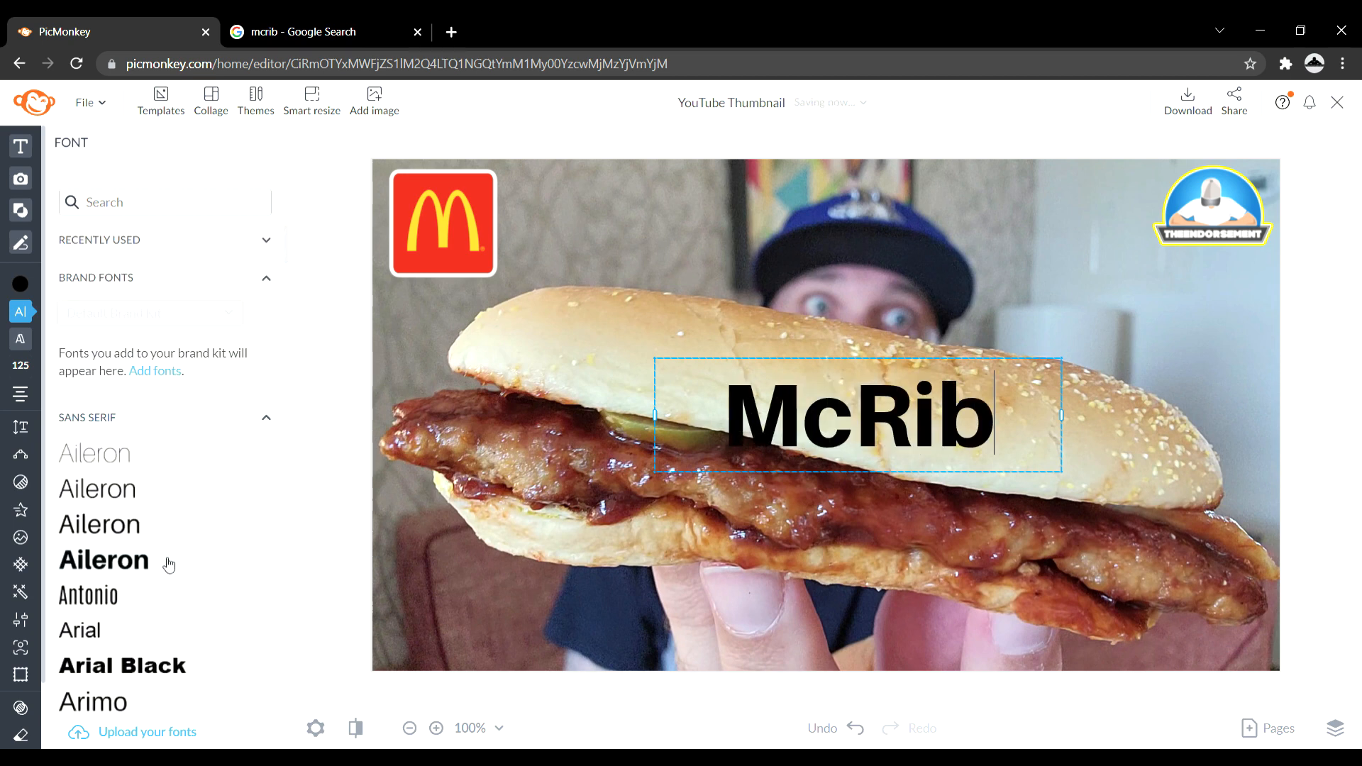
{"action": "left_click", "coordinate": [169, 596]}
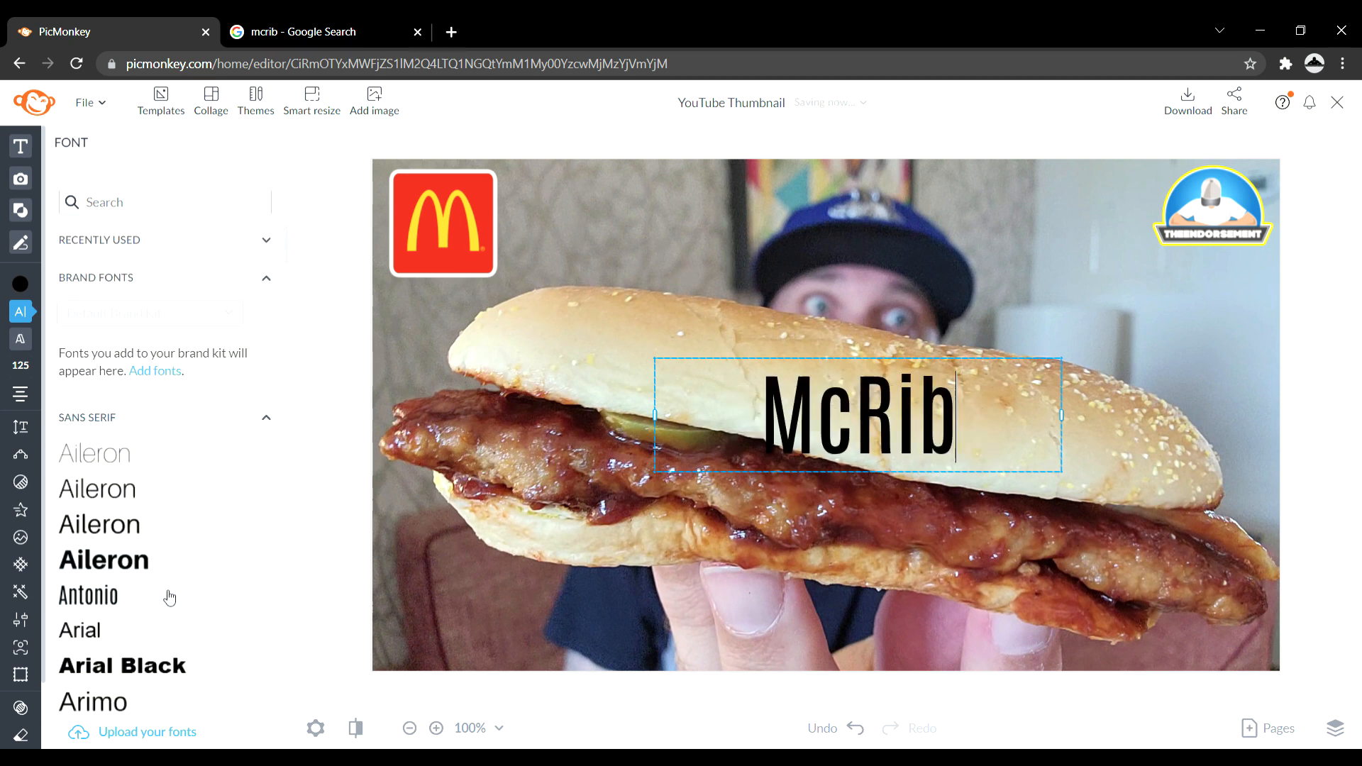
{"action": "left_click", "coordinate": [196, 669]}
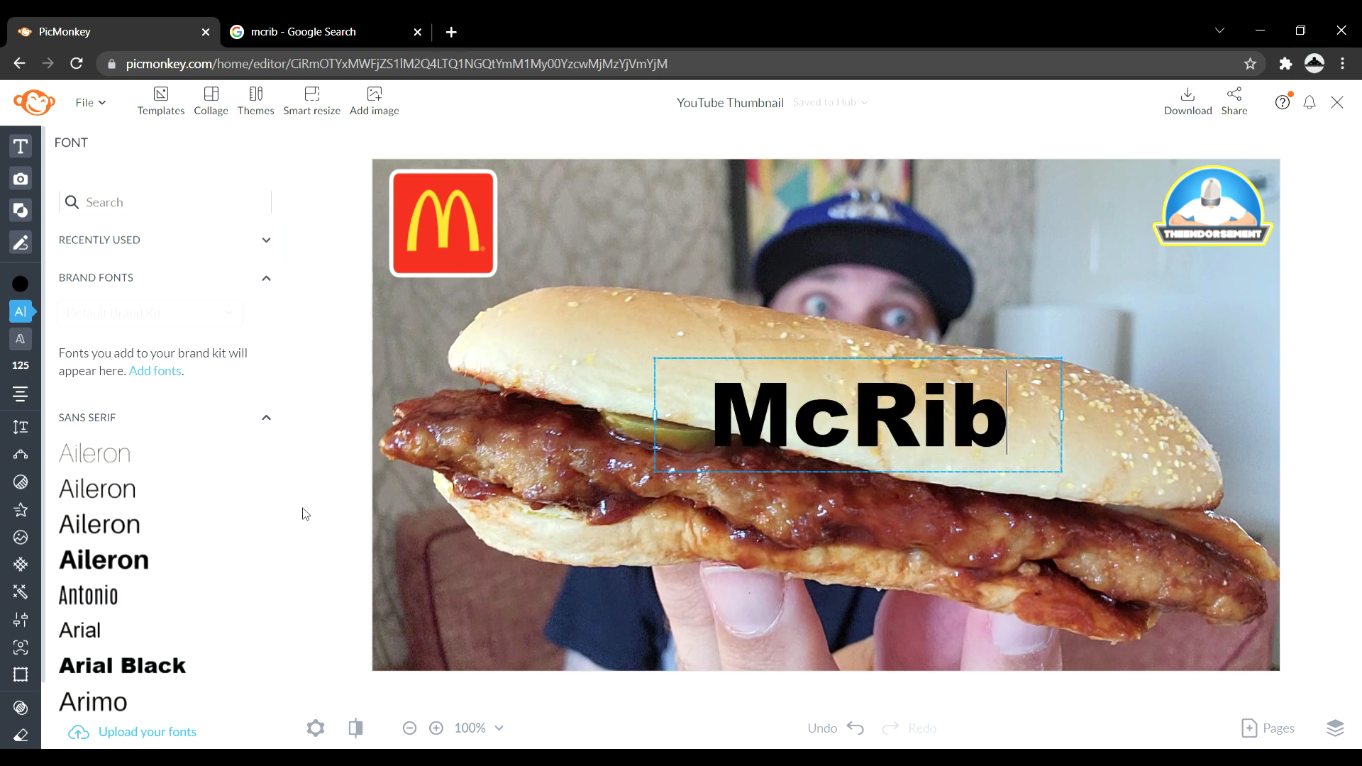
{"action": "left_click", "coordinate": [281, 34]}
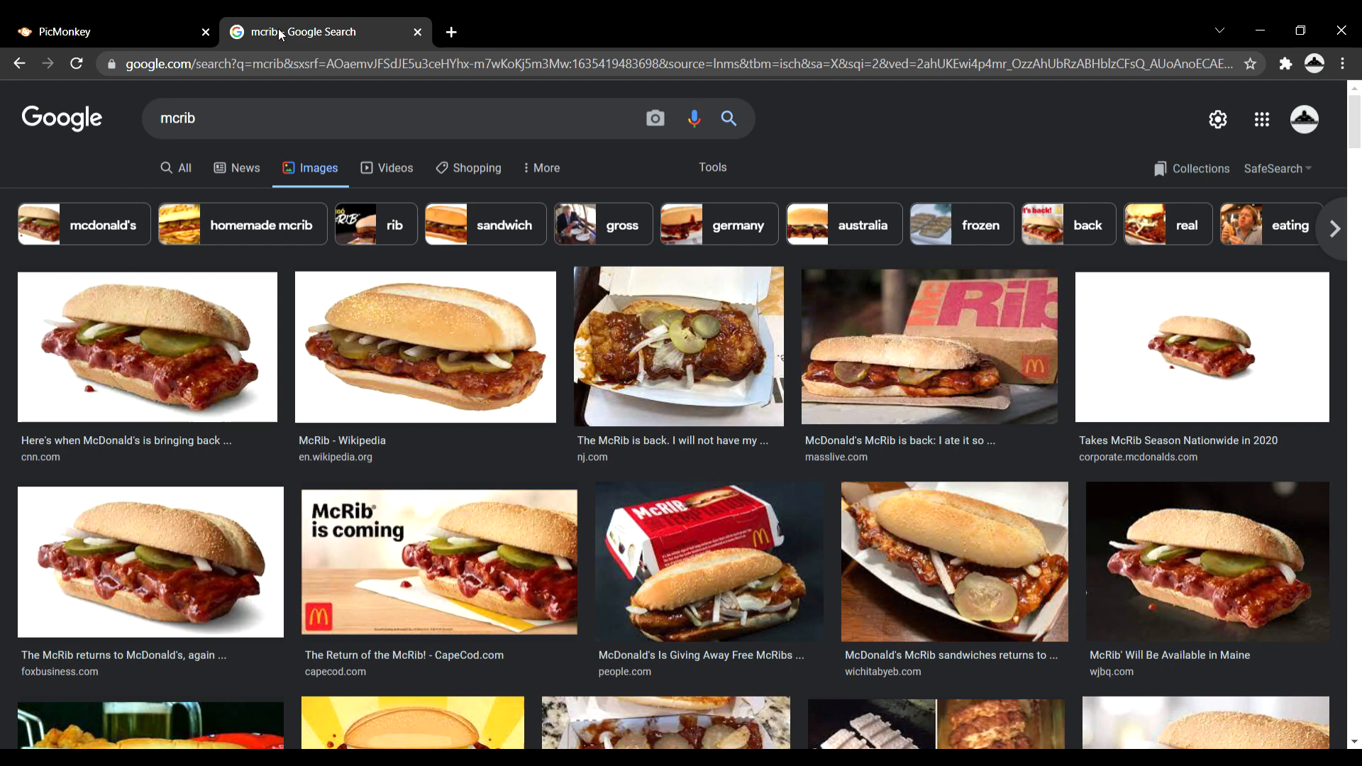
{"action": "left_click", "coordinate": [108, 25]}
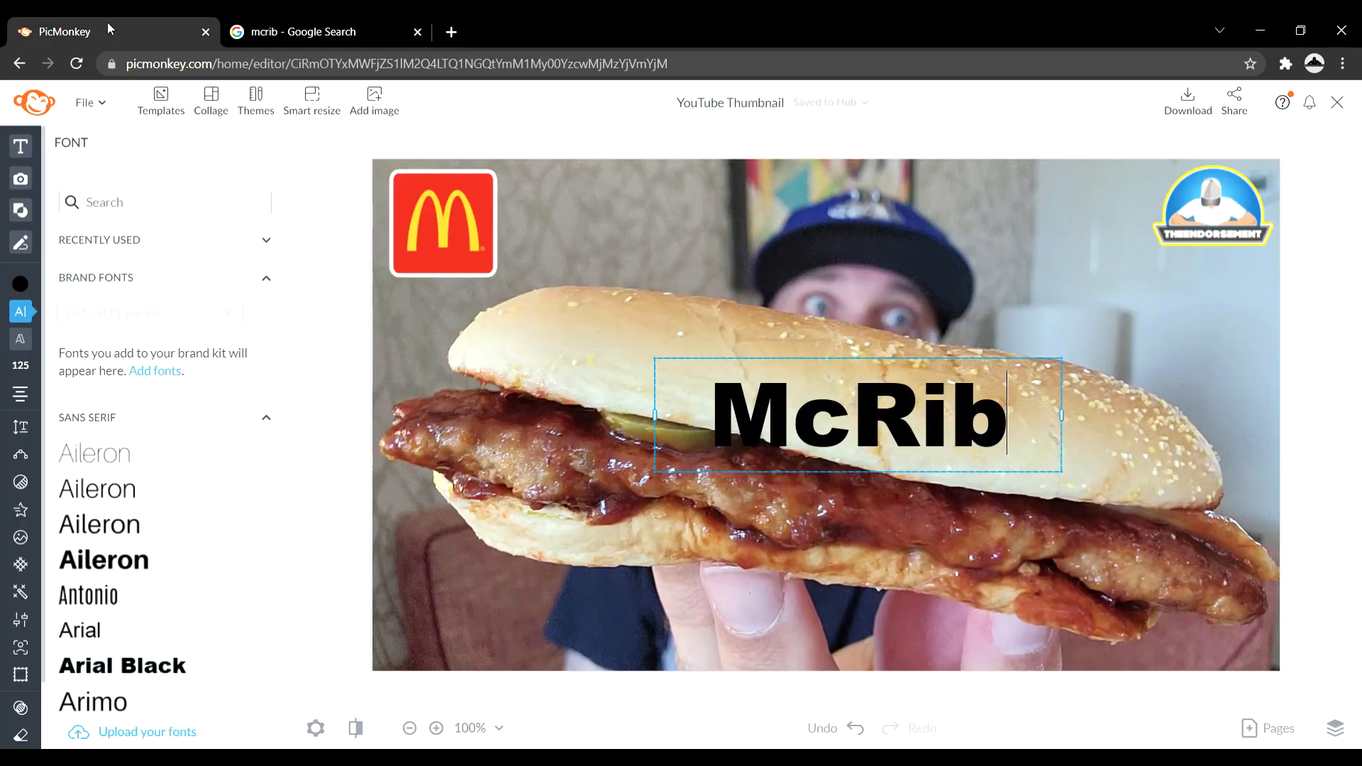
{"action": "left_click", "coordinate": [288, 29]}
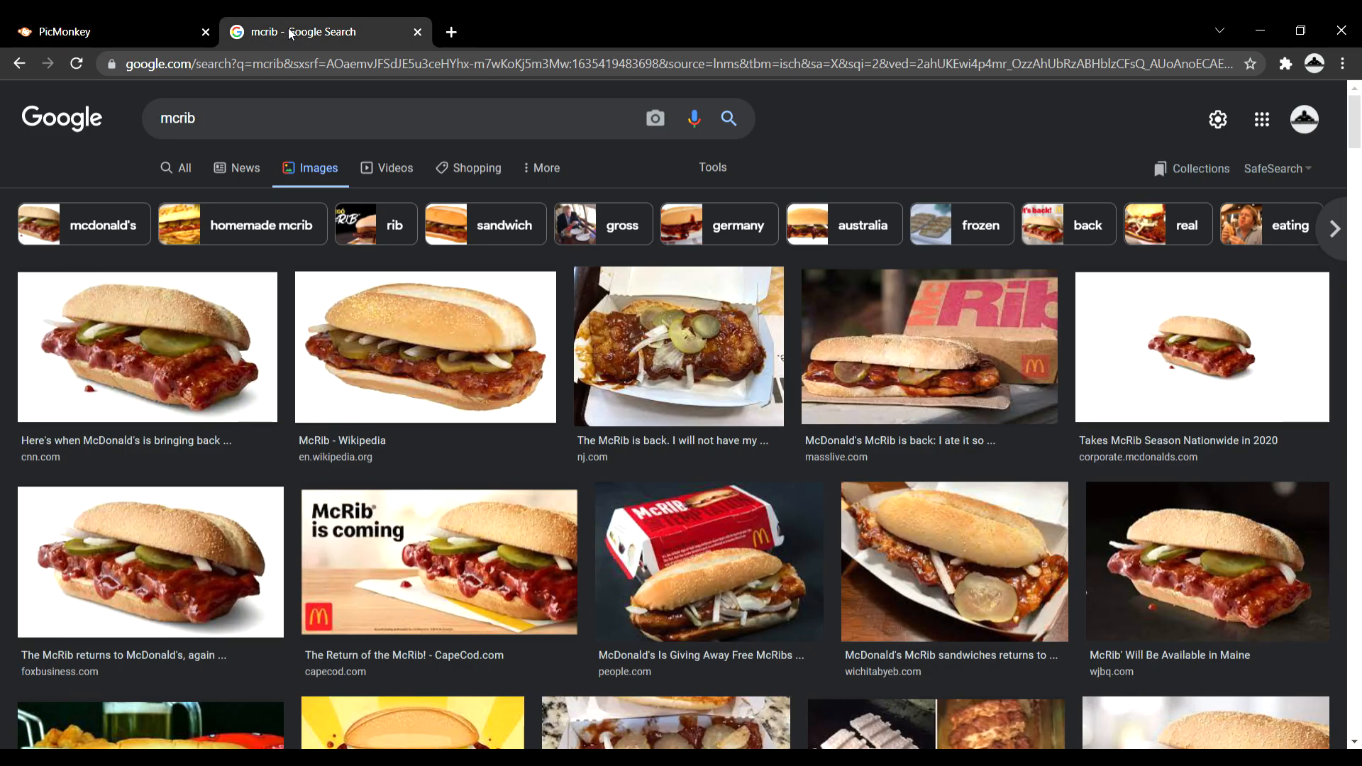
{"action": "left_click", "coordinate": [121, 32]}
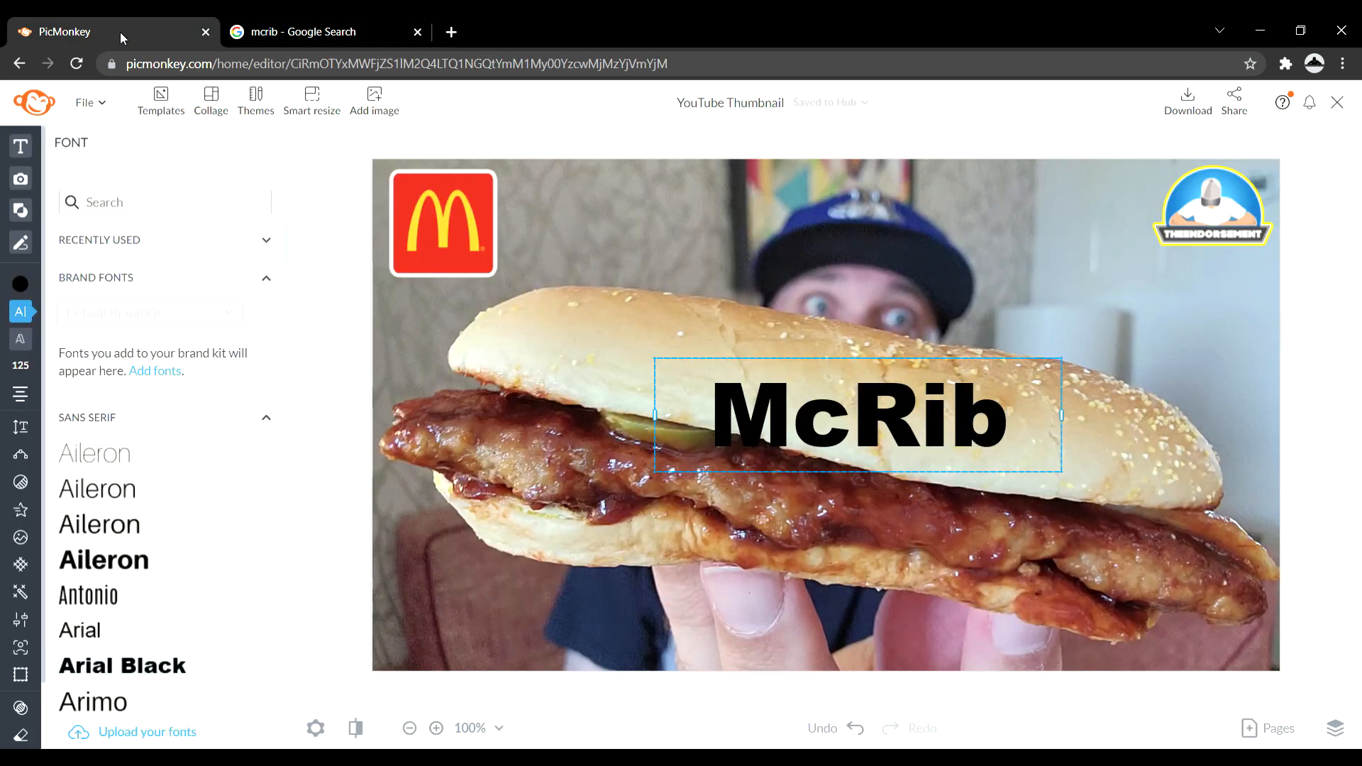
Step: Move the "McRib" title up beside the McDonald's logo and check the McRib image results again for reference
{"action": "left_click", "coordinate": [918, 415]}
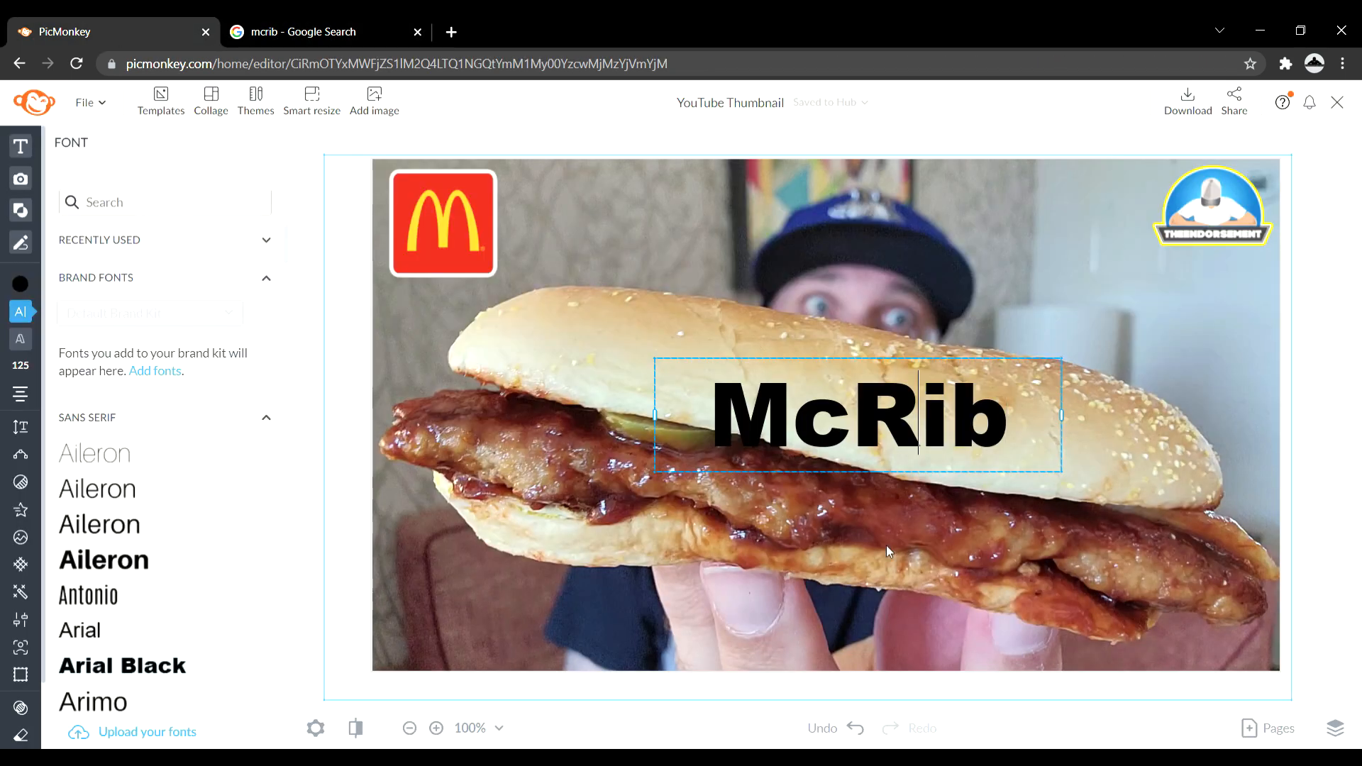
{"action": "left_click_drag", "start_coordinate": [875, 447], "coordinate": [678, 253]}
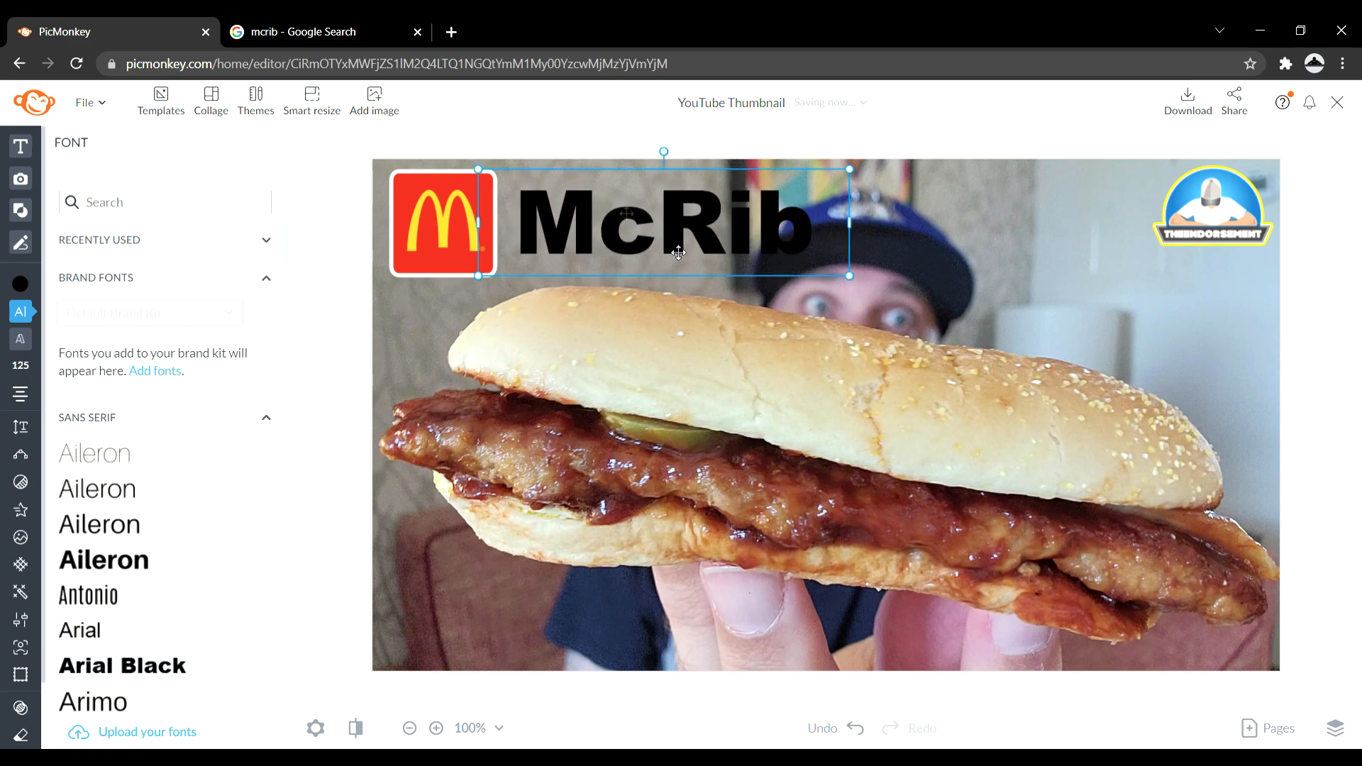
{"action": "left_click", "coordinate": [326, 31]}
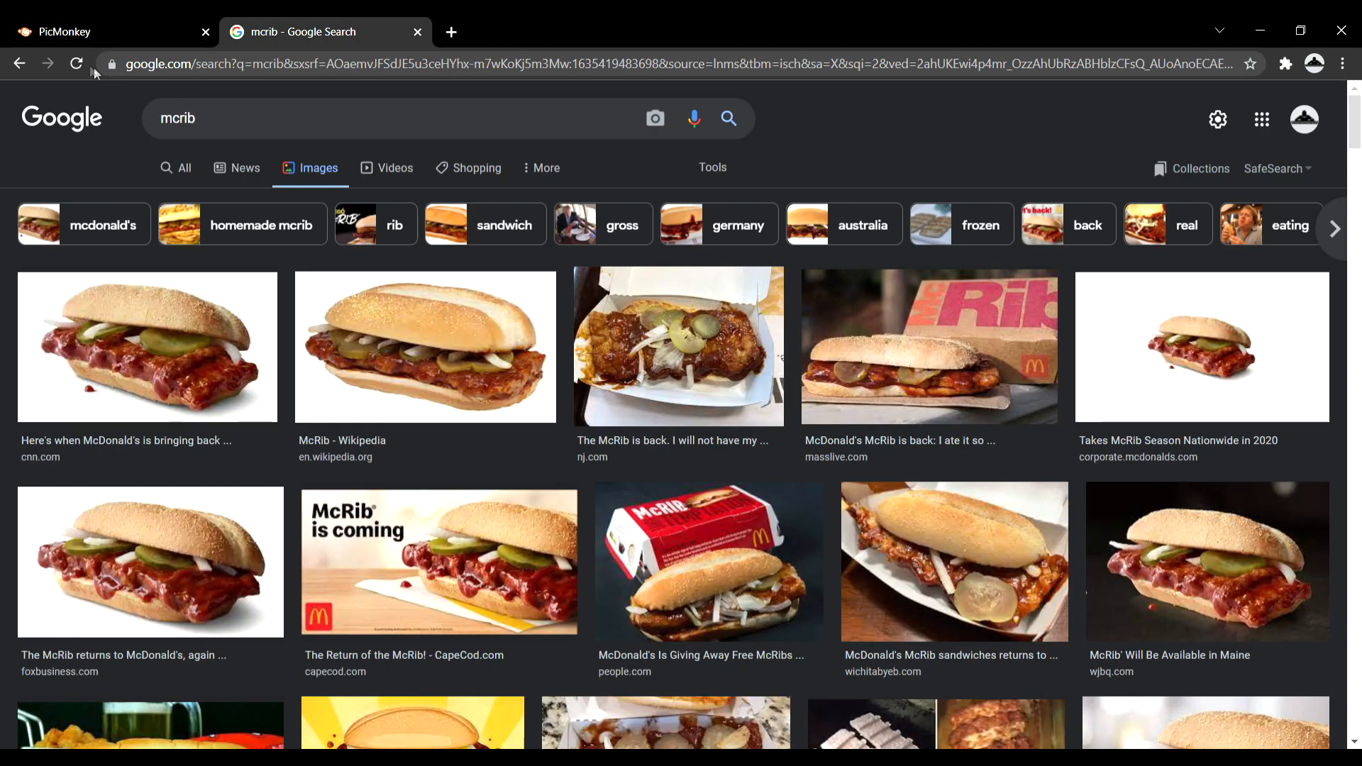
{"action": "left_click", "coordinate": [78, 32]}
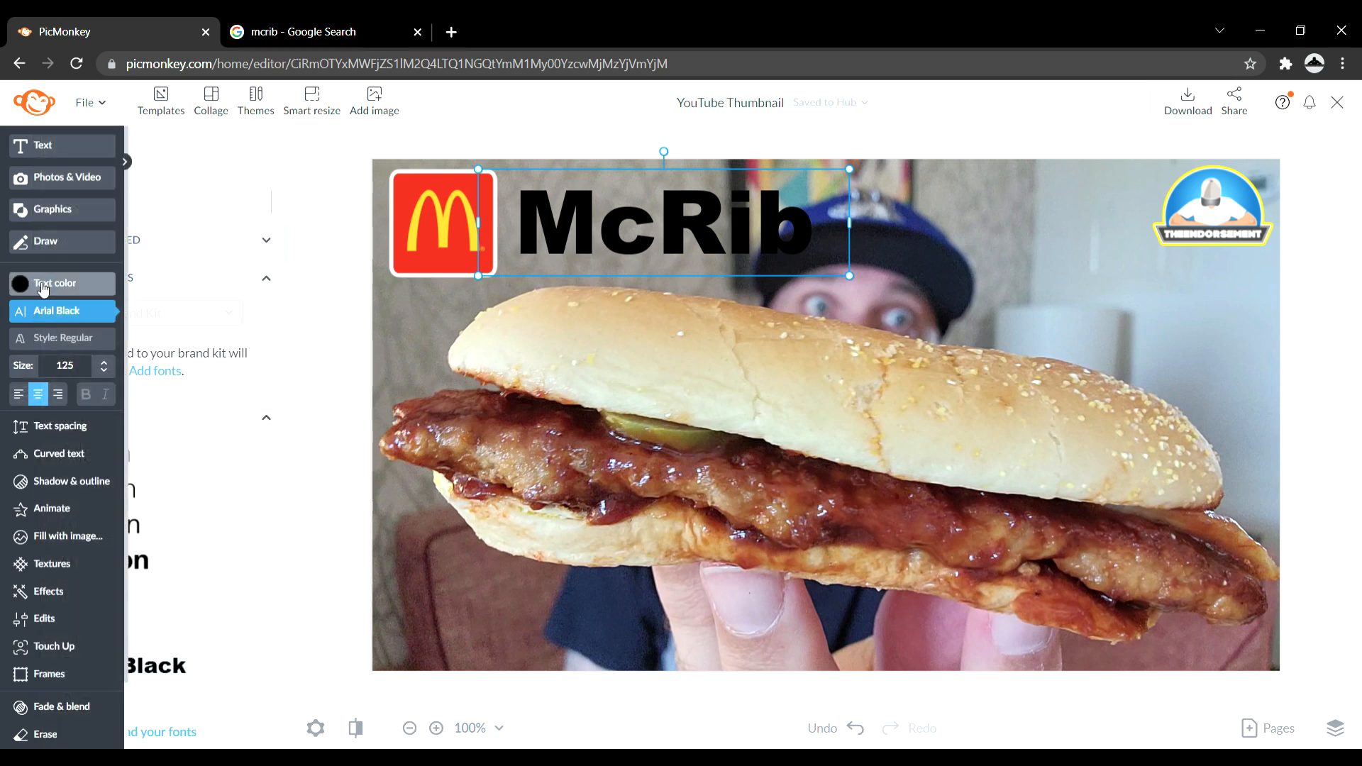
Step: Place the title's M over the McDonald's logo and color the text yellow #eec000 to match the arches
{"action": "left_click", "coordinate": [43, 285]}
{"action": "left_click", "coordinate": [220, 446]}
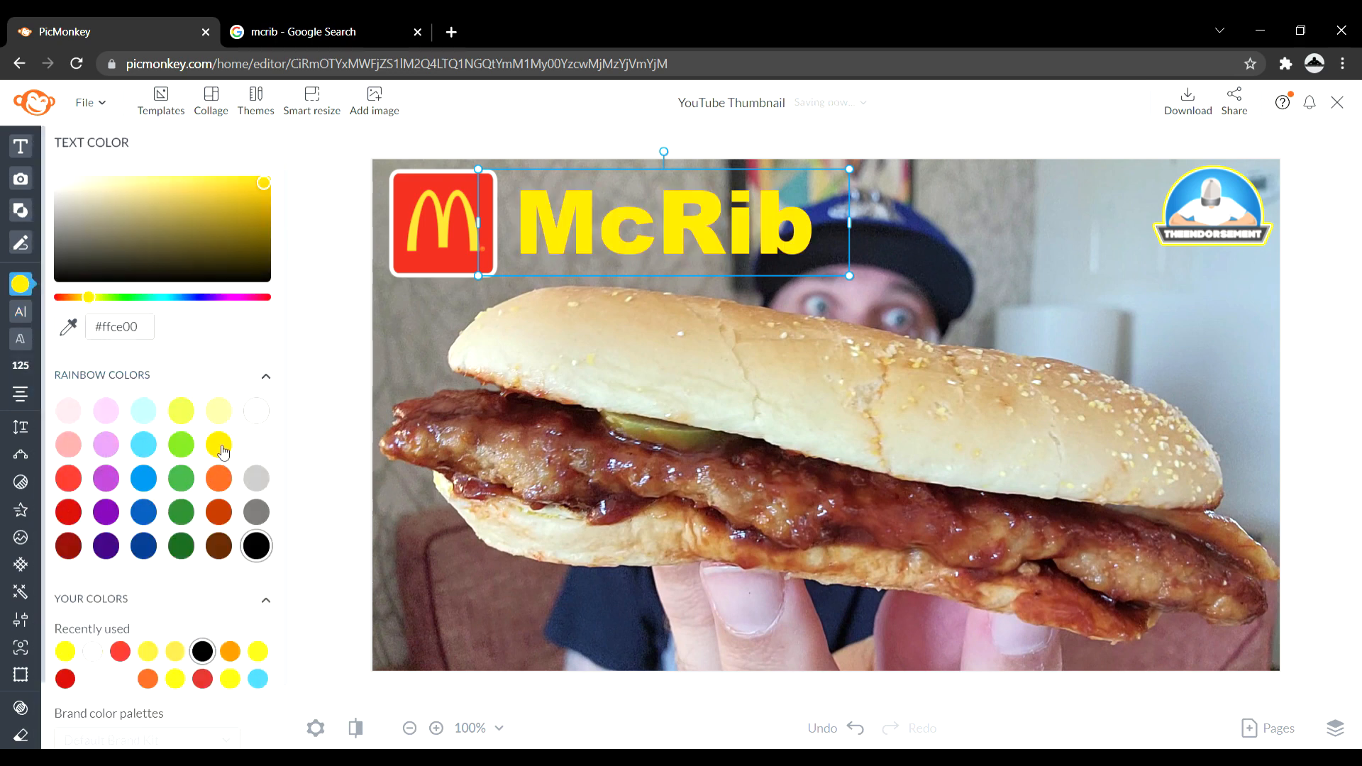
{"action": "left_click_drag", "start_coordinate": [671, 229], "coordinate": [610, 252]}
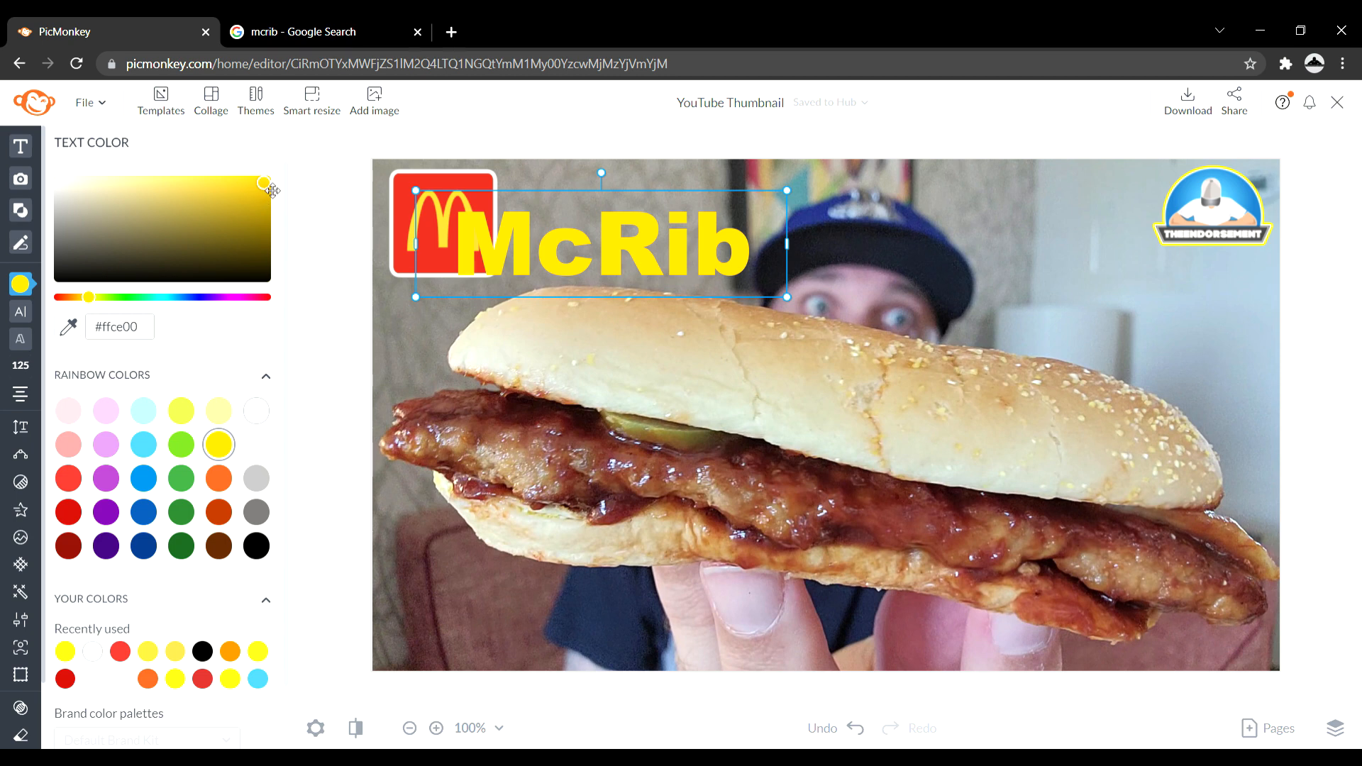
{"action": "left_click_drag", "start_coordinate": [272, 190], "coordinate": [272, 193]}
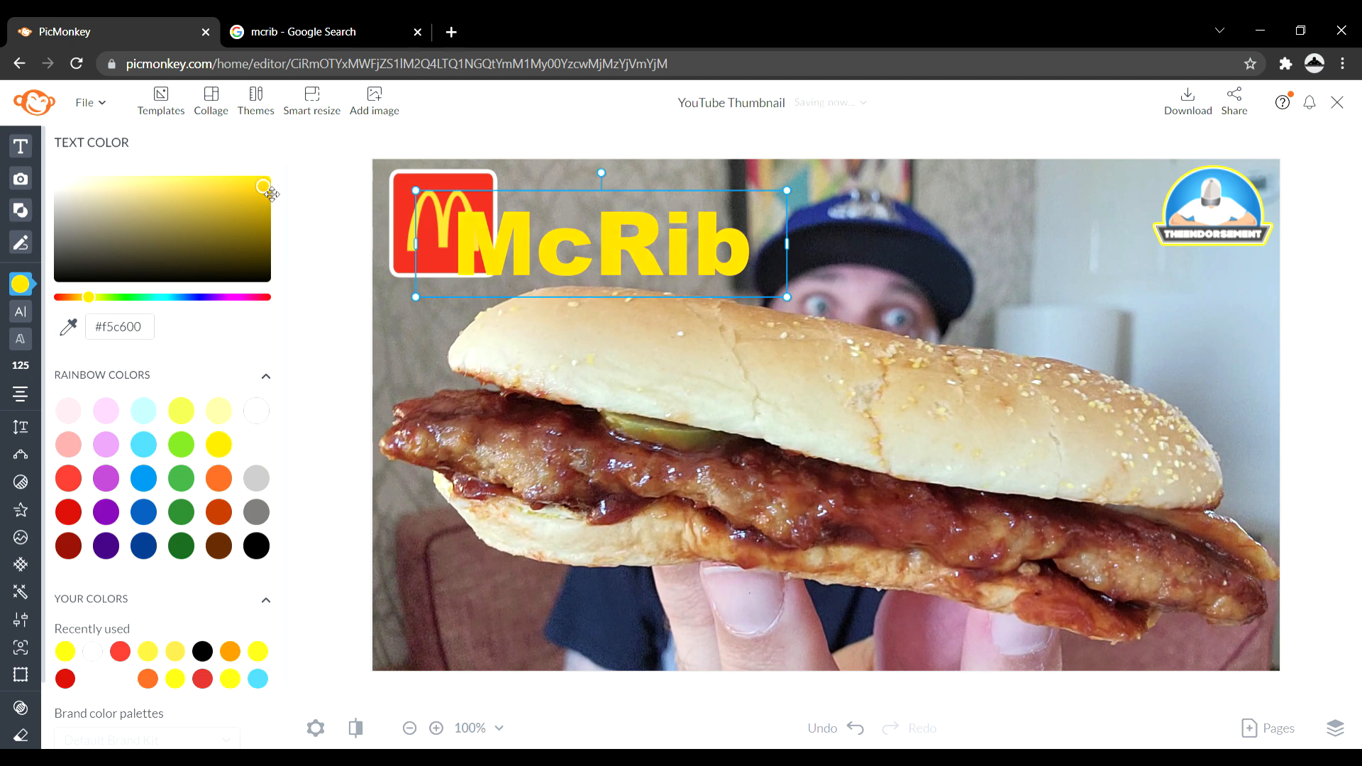
{"action": "left_click_drag", "start_coordinate": [272, 194], "coordinate": [272, 197]}
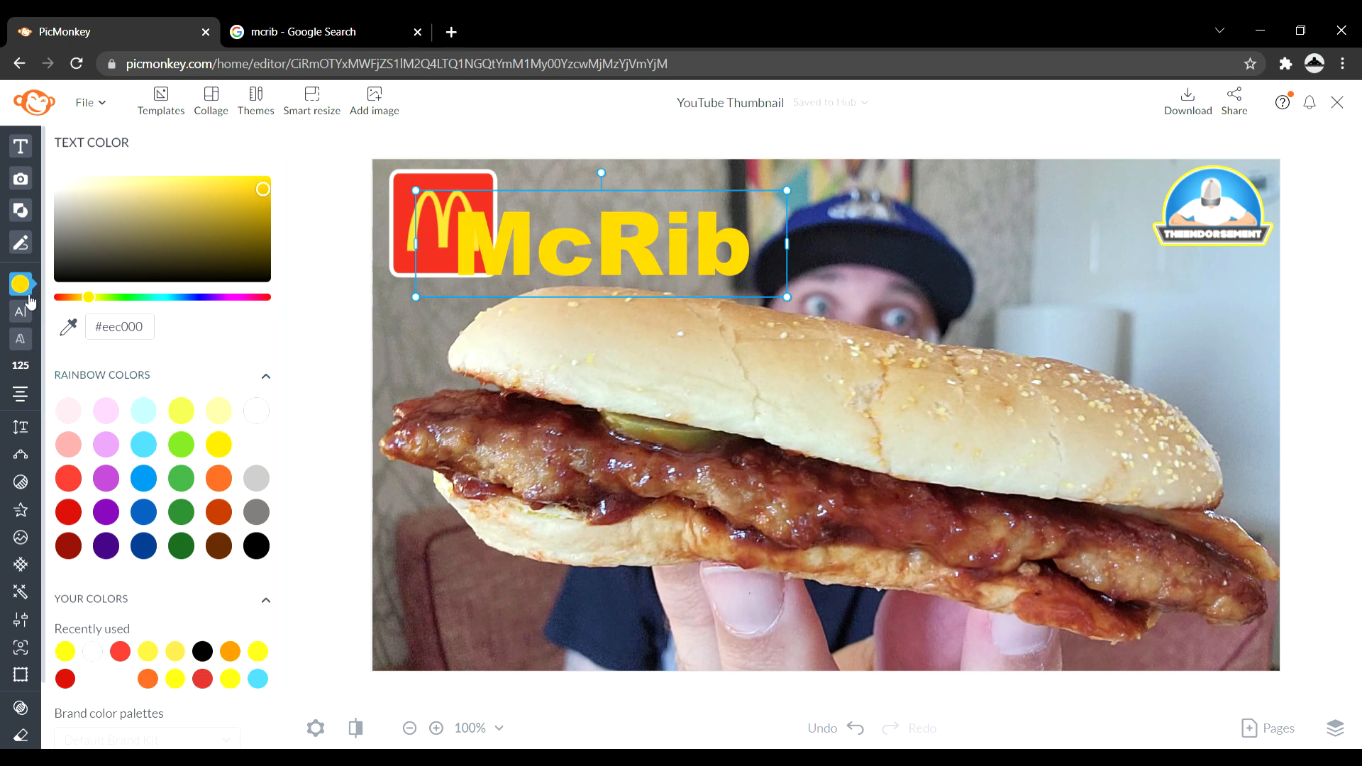
Step: Add a red #e8372d outline to the "McRib" title with thickness 4 and intensity 0
{"action": "mouse_move", "coordinate": [28, 291]}
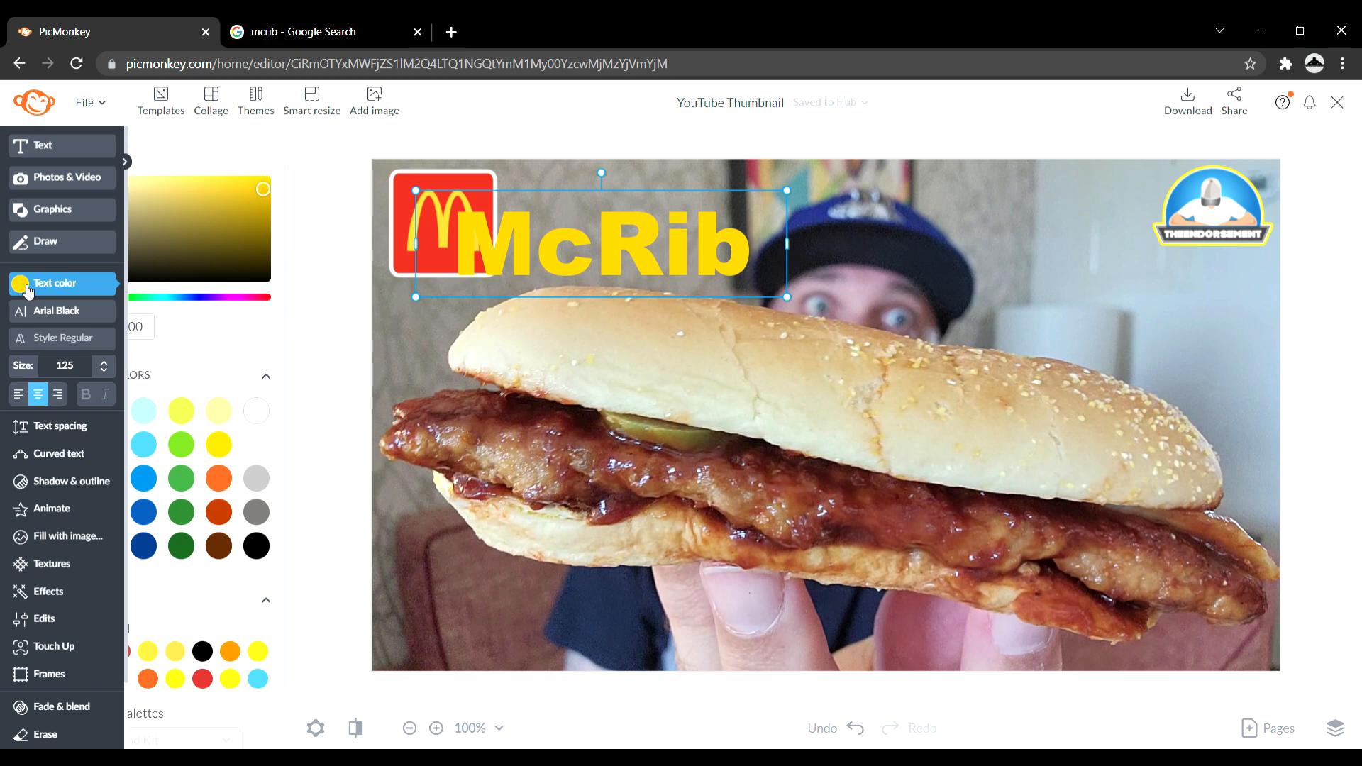
{"action": "left_click", "coordinate": [71, 485]}
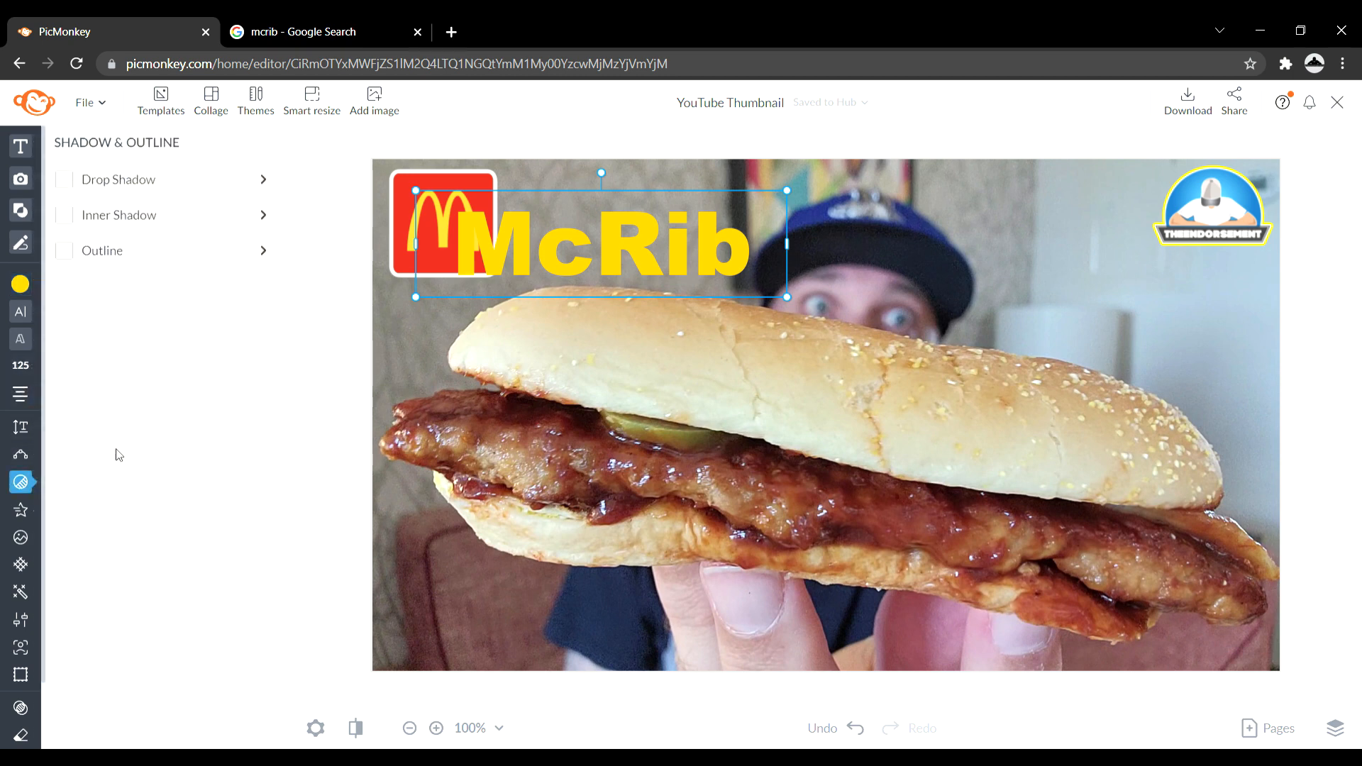
{"action": "left_click", "coordinate": [281, 35]}
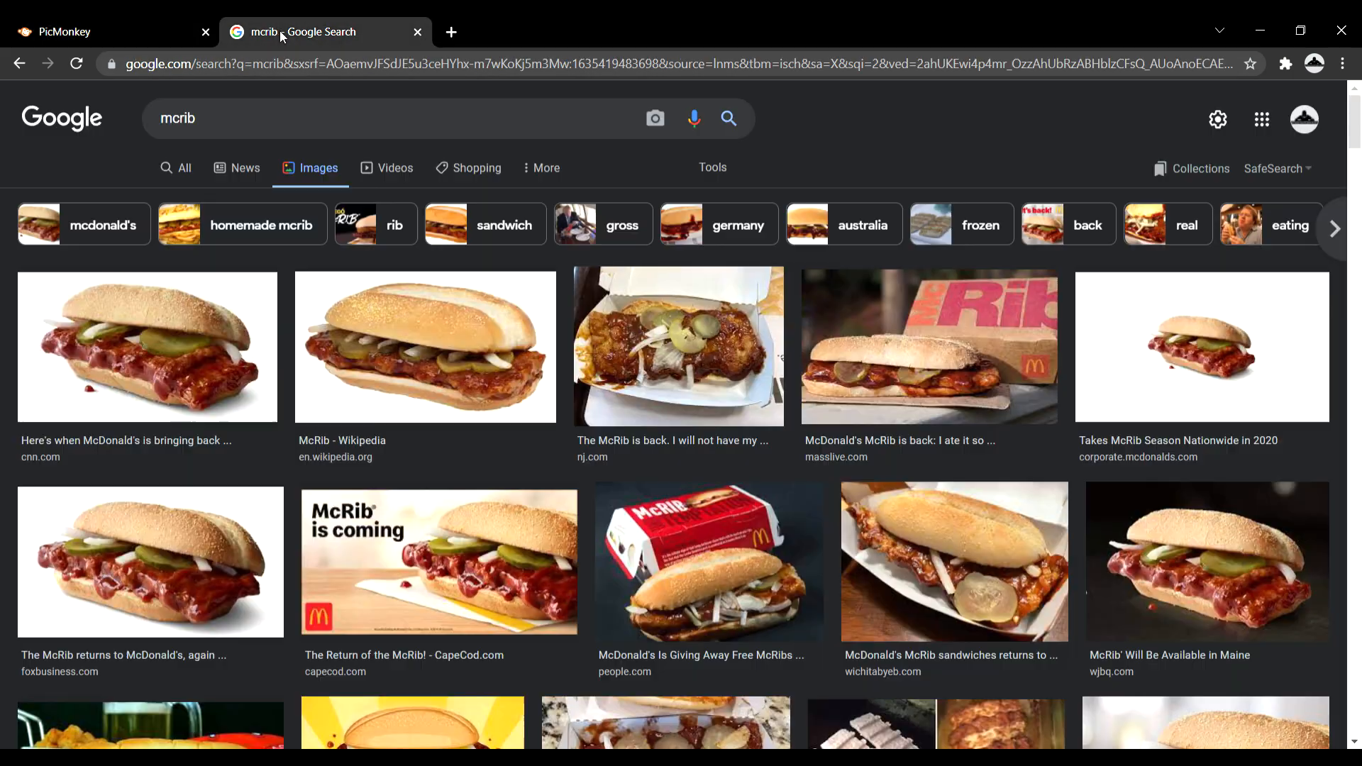
{"action": "left_click", "coordinate": [91, 29]}
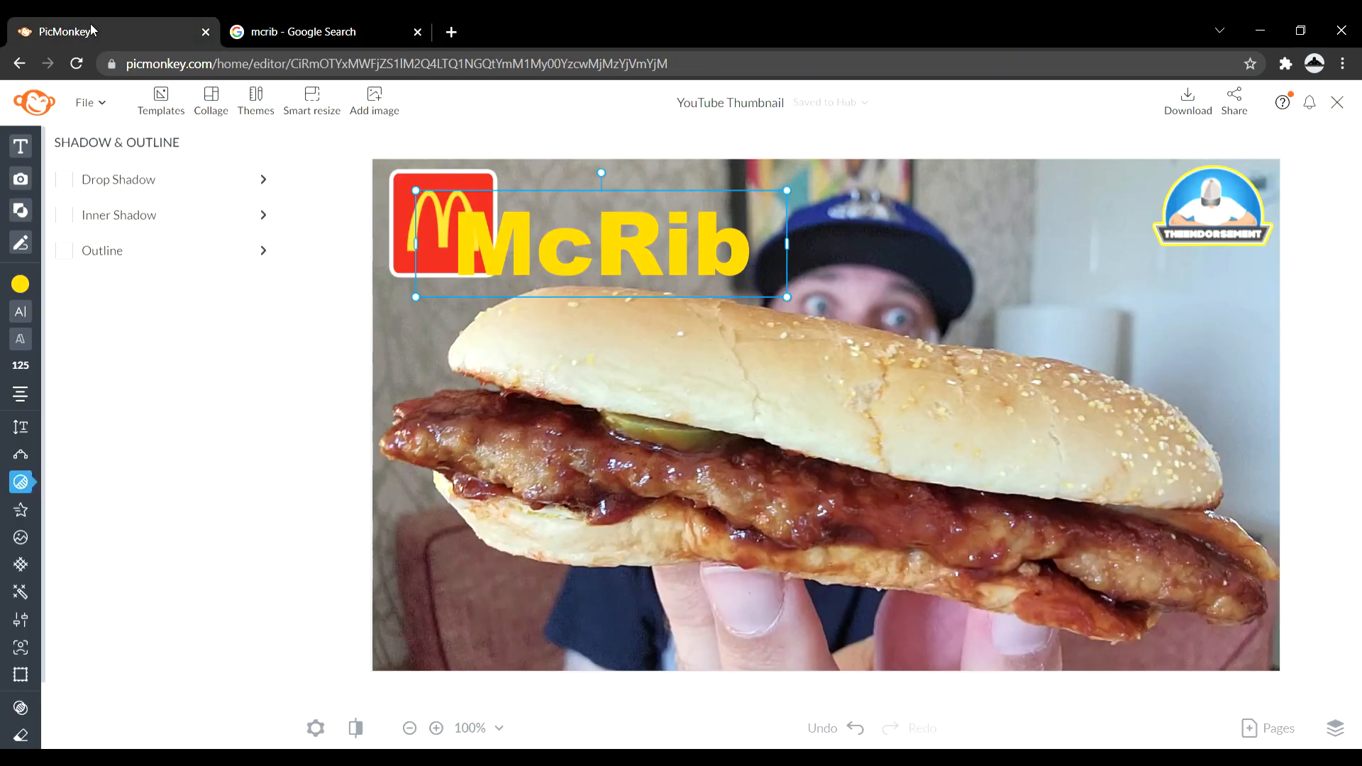
{"action": "left_click", "coordinate": [64, 252]}
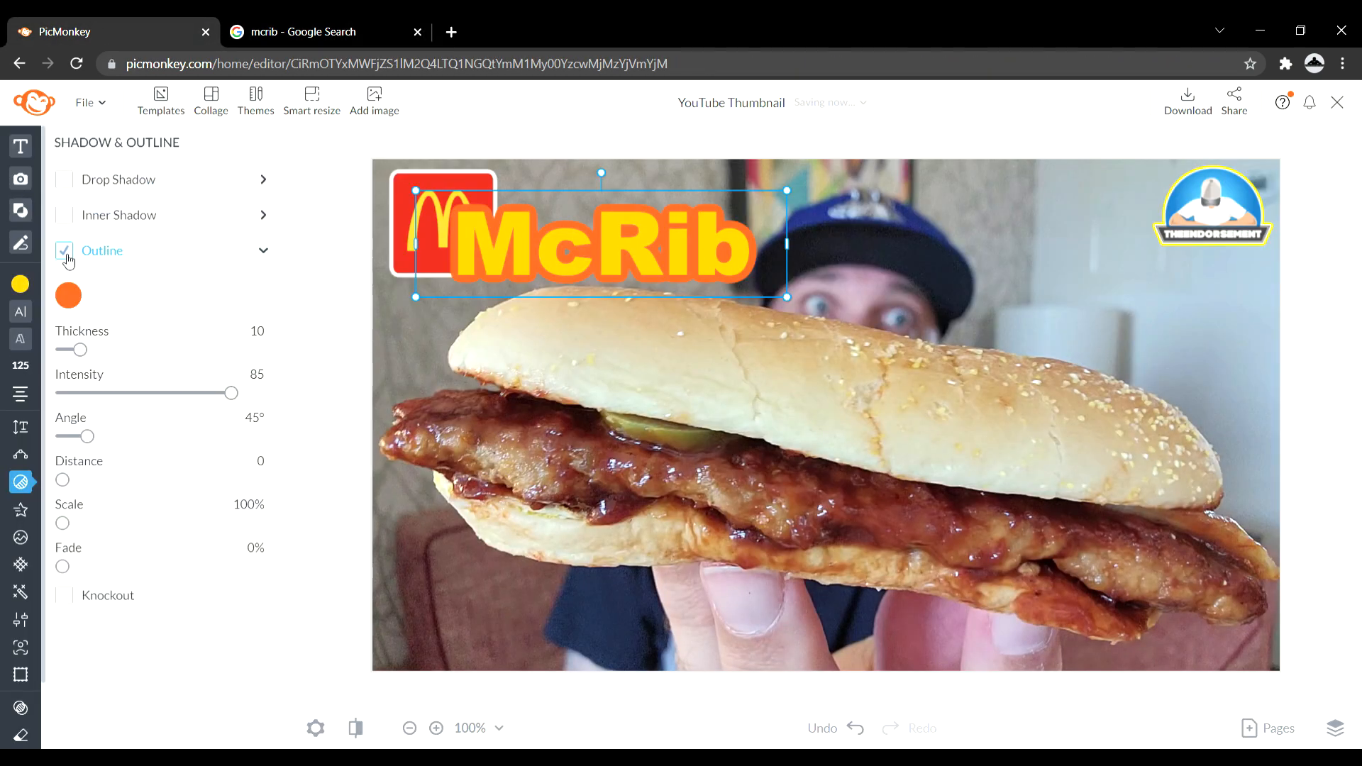
{"action": "left_click_drag", "start_coordinate": [232, 394], "coordinate": [63, 350]}
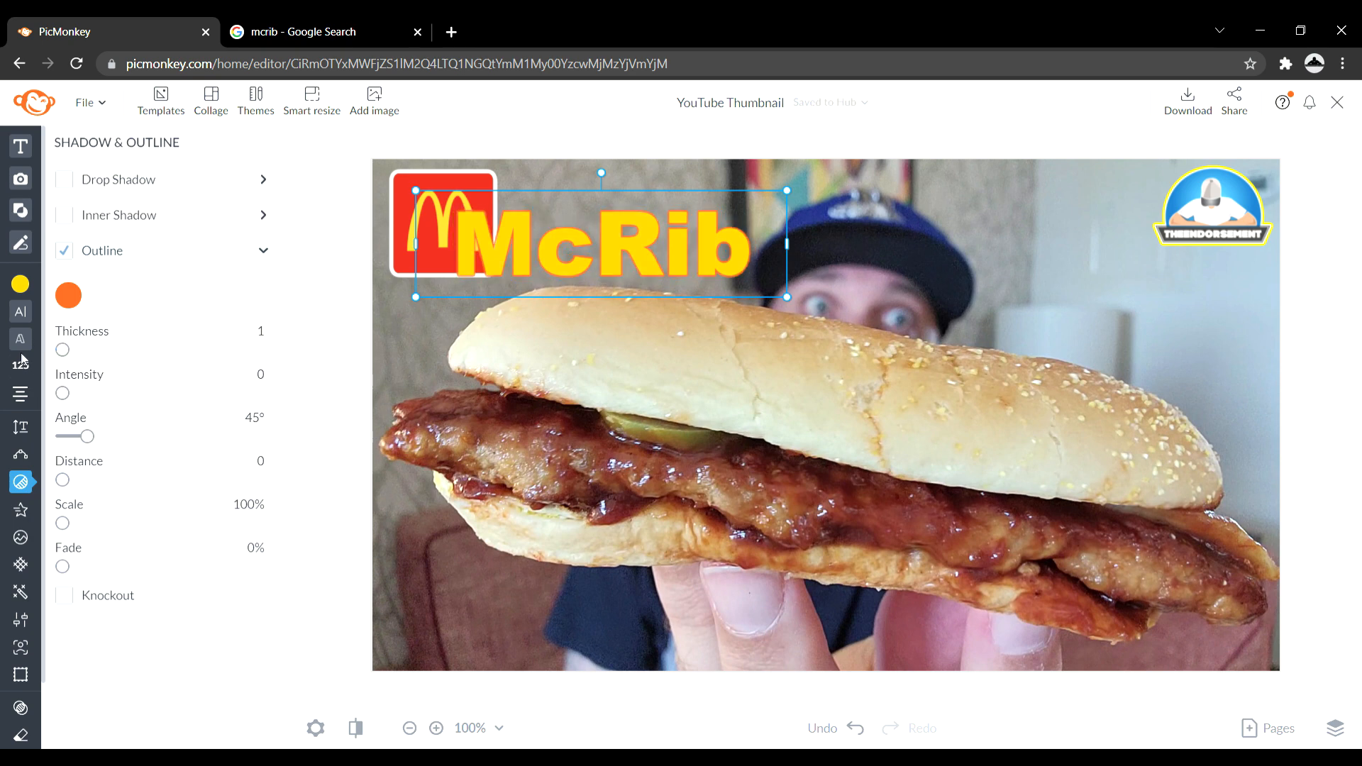
{"action": "left_click", "coordinate": [69, 296]}
{"action": "left_click", "coordinate": [123, 495]}
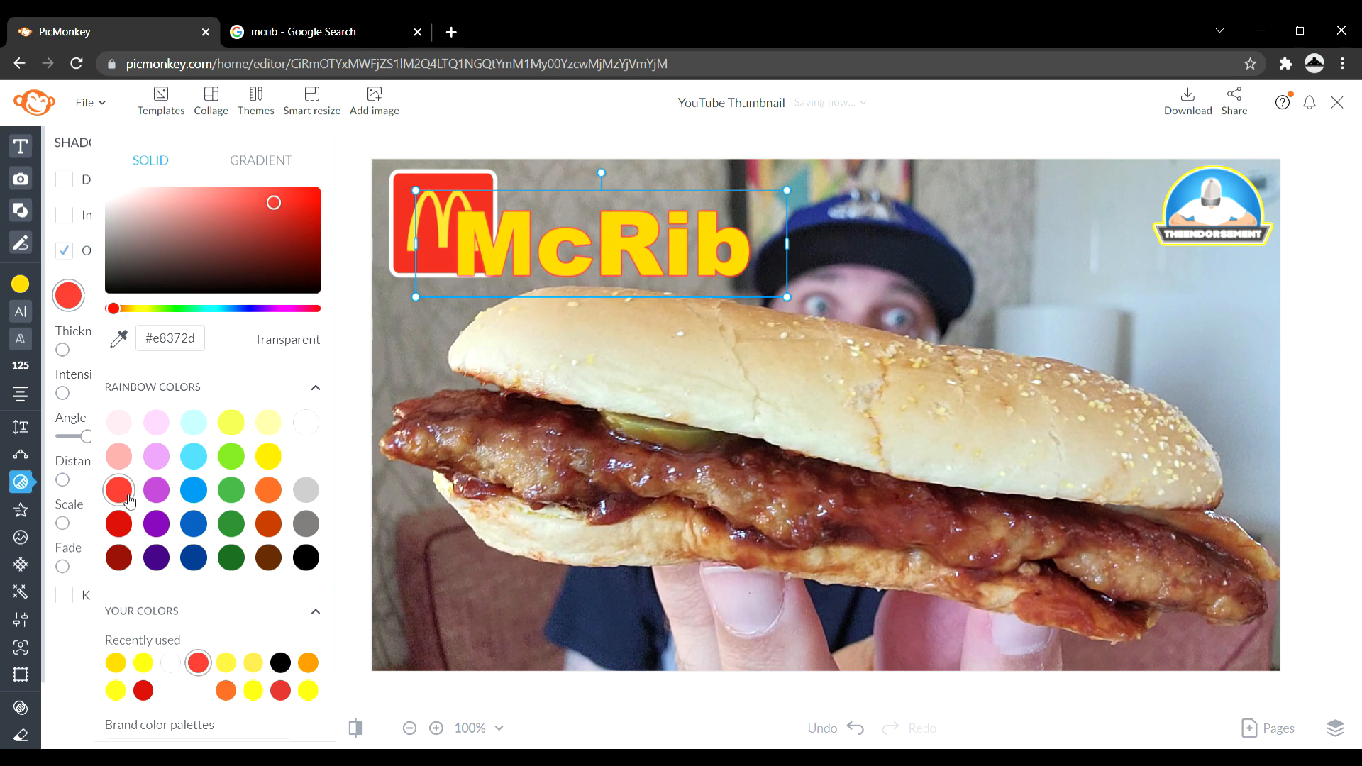
{"action": "left_click", "coordinate": [64, 353]}
{"action": "left_click_drag", "start_coordinate": [65, 353], "coordinate": [69, 358]}
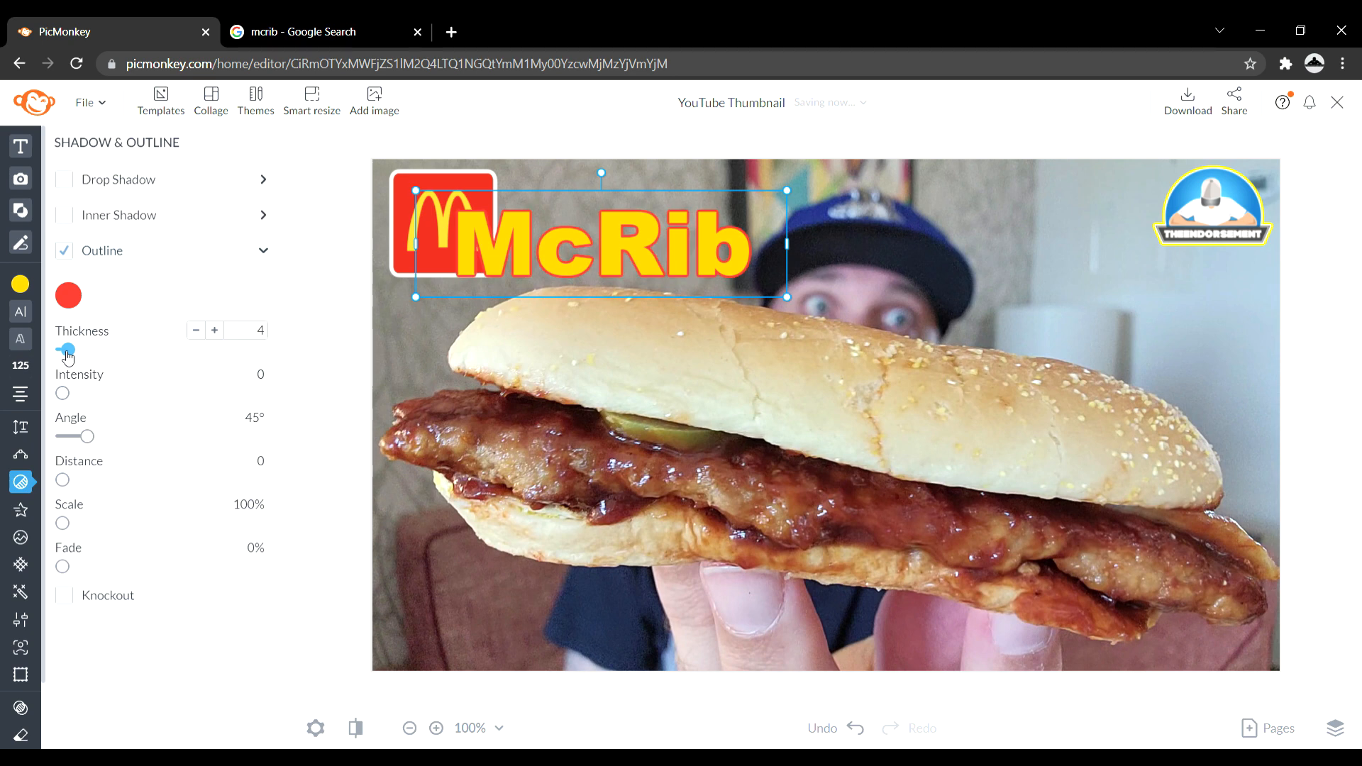
Step: Rotate the "McRib" title clockwise to follow the sandwich's slope and place it on the top bun
{"action": "left_click_drag", "start_coordinate": [620, 265], "coordinate": [673, 239]}
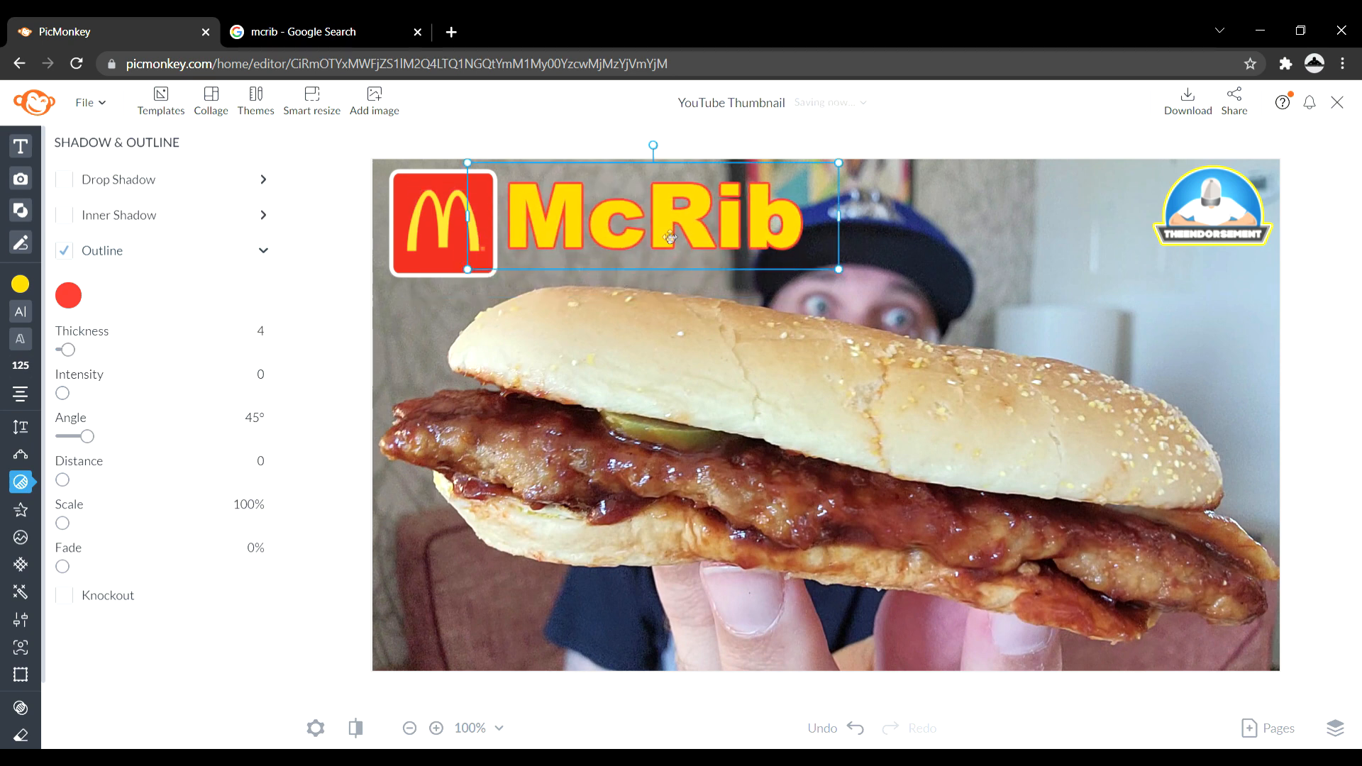
{"action": "left_click_drag", "start_coordinate": [669, 153], "coordinate": [669, 181]}
{"action": "left_click_drag", "start_coordinate": [650, 239], "coordinate": [904, 420]}
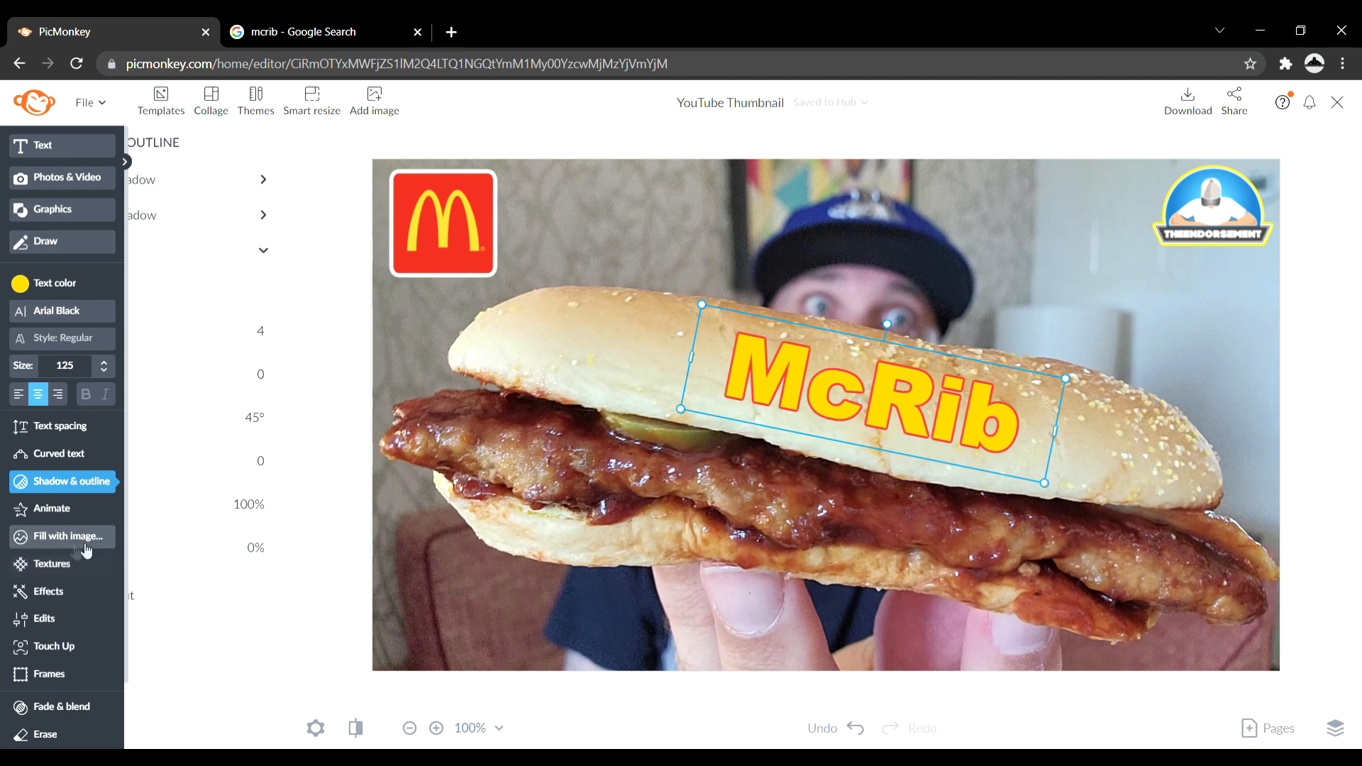
Step: Try fading the "McRib" title, return its fade to 0% and enlarge the text to size 149 on the bun
{"action": "left_click", "coordinate": [80, 711]}
{"action": "left_click_drag", "start_coordinate": [63, 204], "coordinate": [1, 266]}
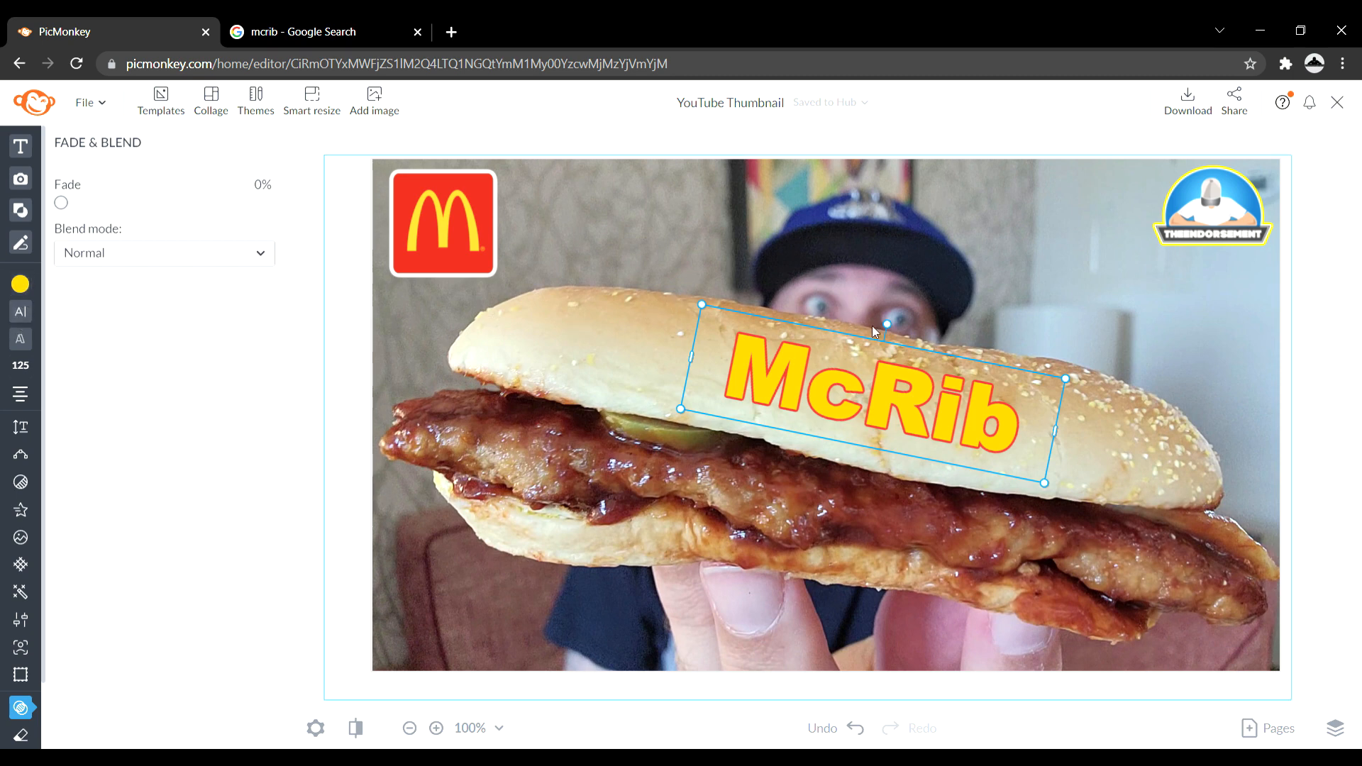
{"action": "left_click_drag", "start_coordinate": [702, 305], "coordinate": [680, 299]}
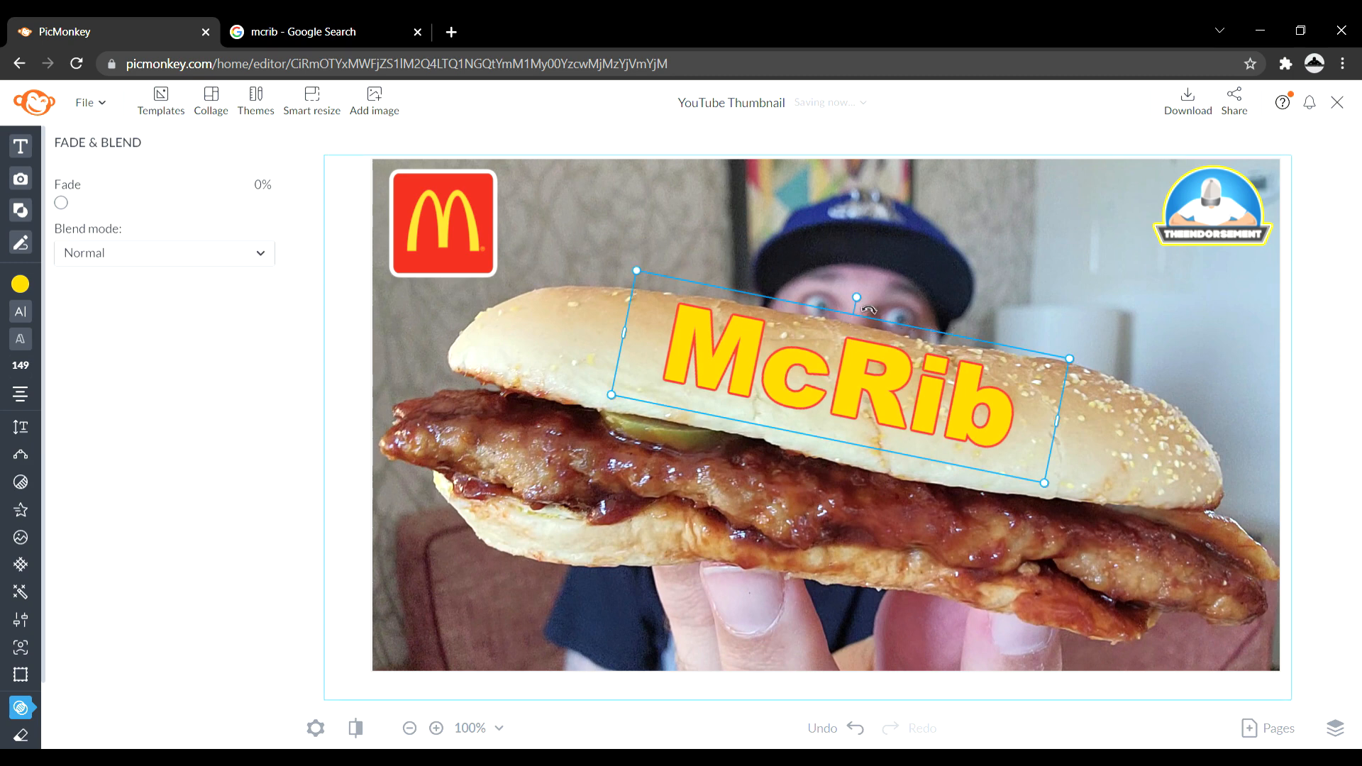
Step: Straighten the "McRib" title to horizontal and move it to the photo's lower-left corner
{"action": "left_click_drag", "start_coordinate": [866, 305], "coordinate": [849, 309]}
{"action": "left_click_drag", "start_coordinate": [880, 391], "coordinate": [737, 243]}
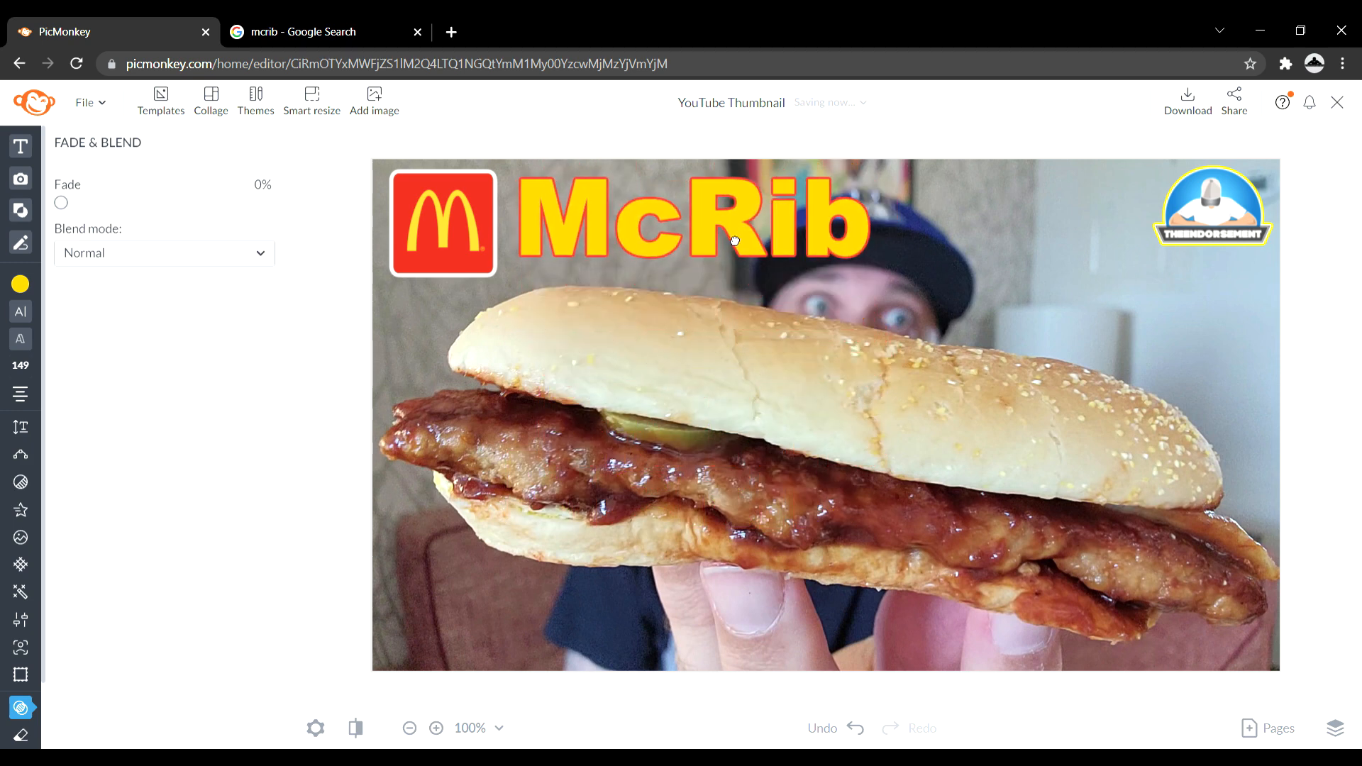
{"action": "left_click_drag", "start_coordinate": [735, 241], "coordinate": [597, 648]}
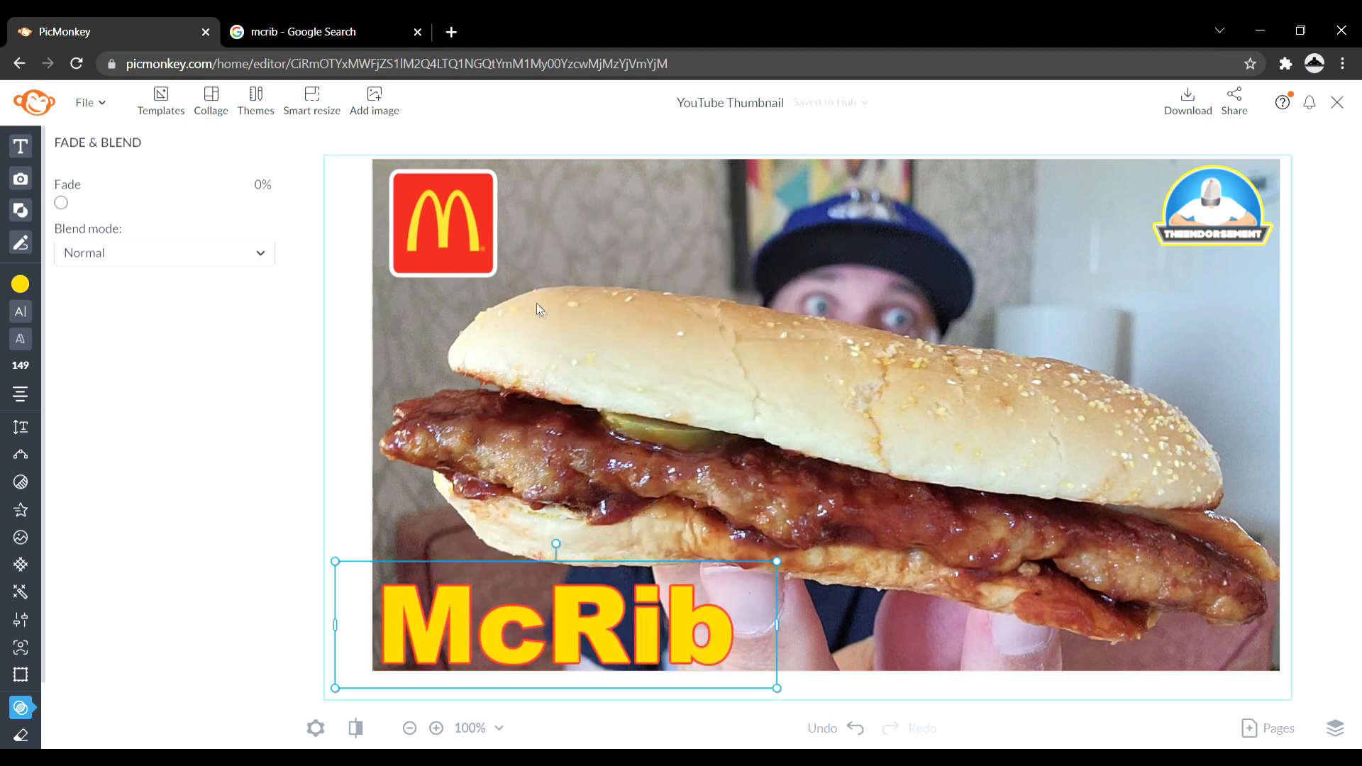
Step: Enlarge the McDonald's logo slightly and reposition it in the photo's upper-left corner
{"action": "left_click", "coordinate": [437, 177]}
{"action": "left_click_drag", "start_coordinate": [544, 285], "coordinate": [567, 298]}
{"action": "left_click_drag", "start_coordinate": [481, 239], "coordinate": [478, 238]}
Step: Find the dark horizontal paint stroke among the Design graphics and add it to the canvas
{"action": "mouse_move", "coordinate": [25, 326]}
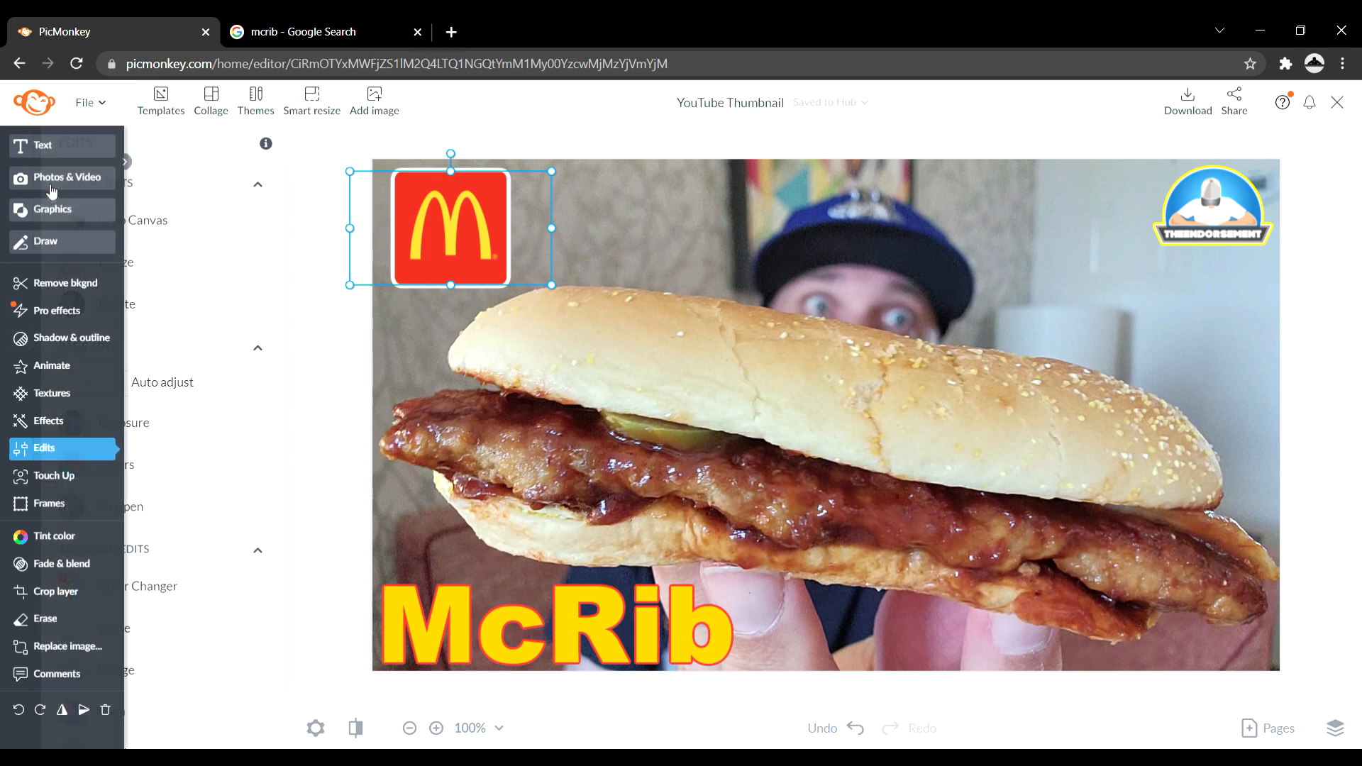
{"action": "left_click", "coordinate": [36, 207]}
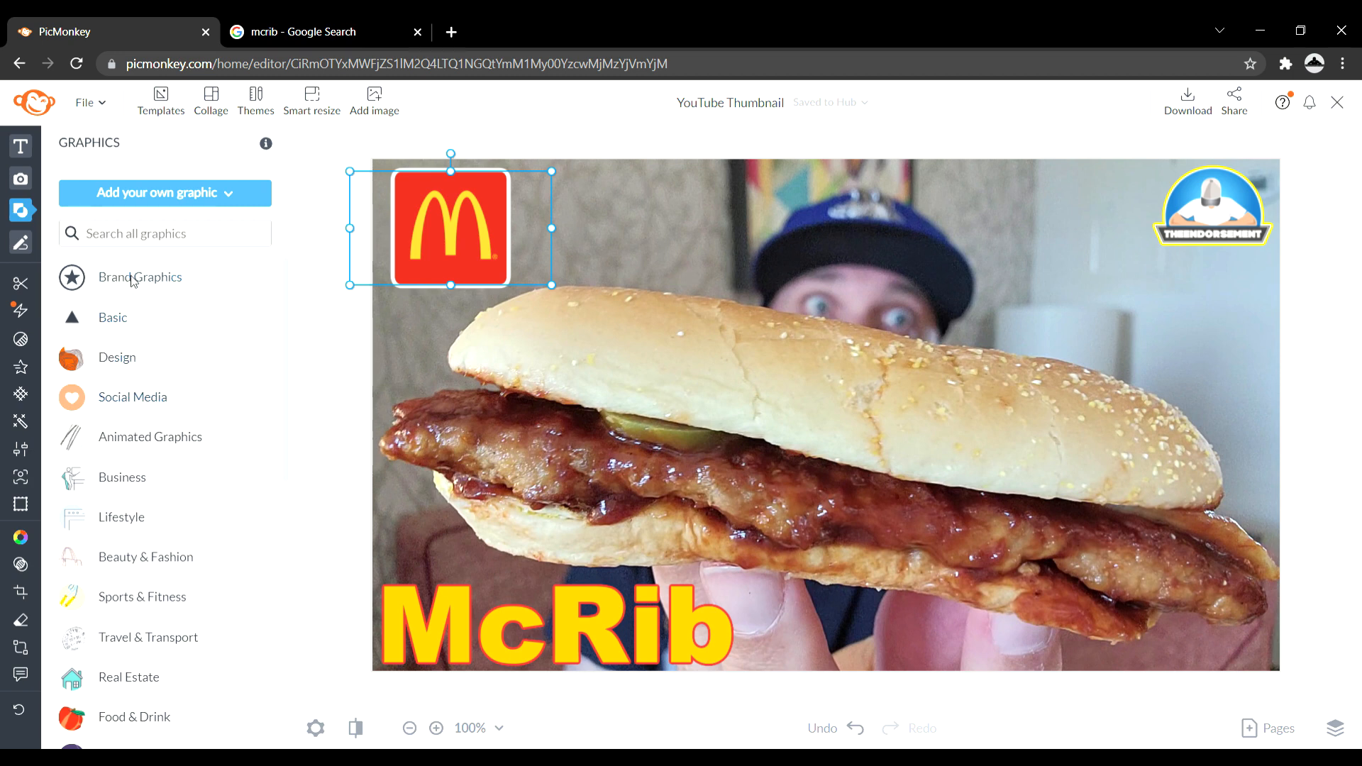
{"action": "left_click", "coordinate": [131, 361]}
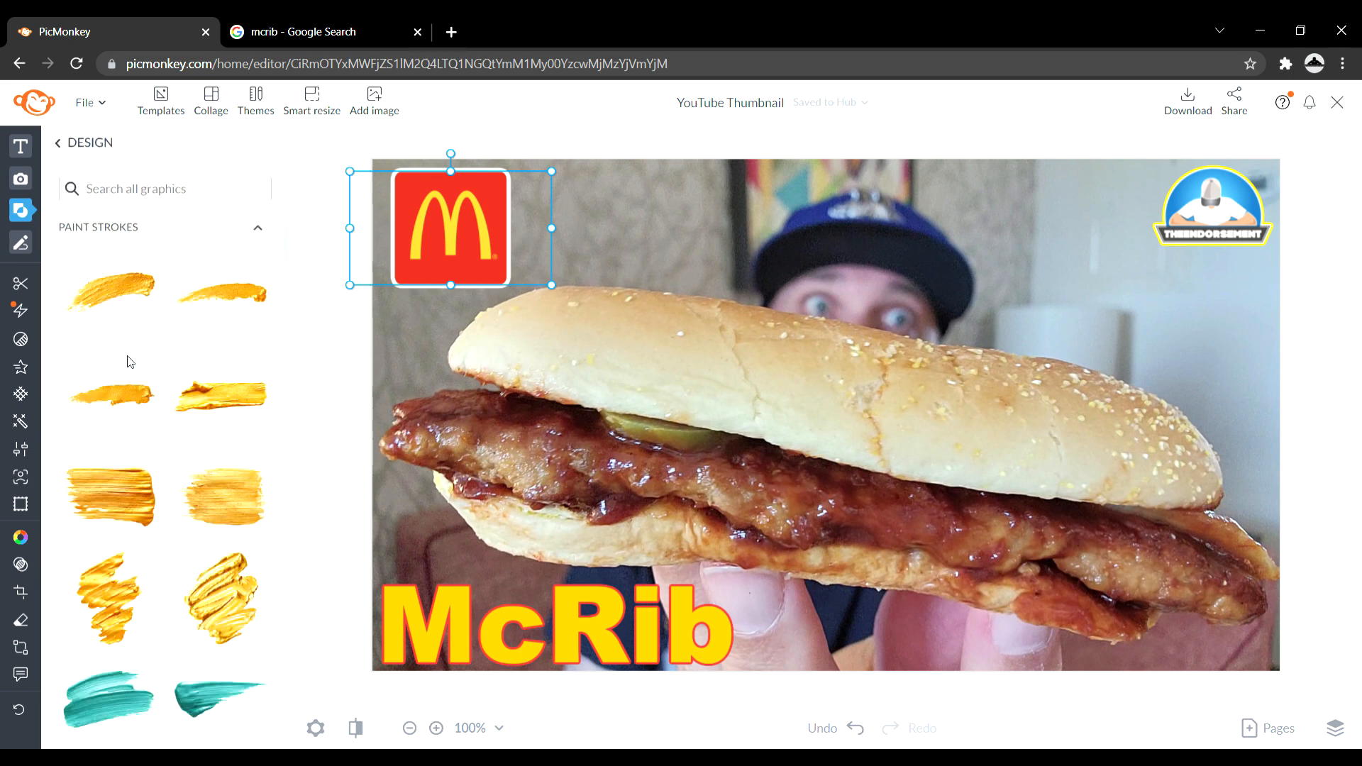
{"action": "mouse_move", "coordinate": [21, 337]}
{"action": "scroll", "coordinate": [287, 250], "scroll_direction": "down", "scroll_amount": 10}
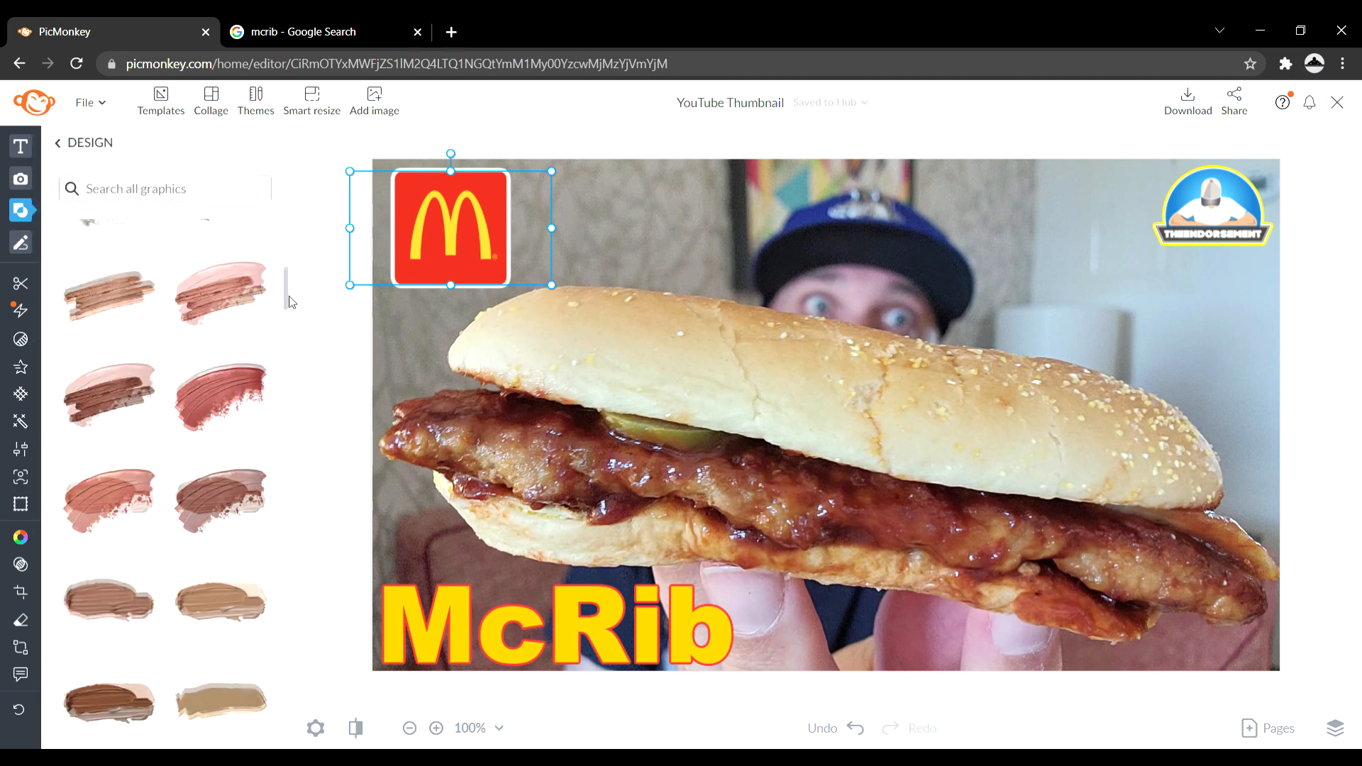
{"action": "scroll", "coordinate": [291, 323], "scroll_direction": "down", "scroll_amount": 4}
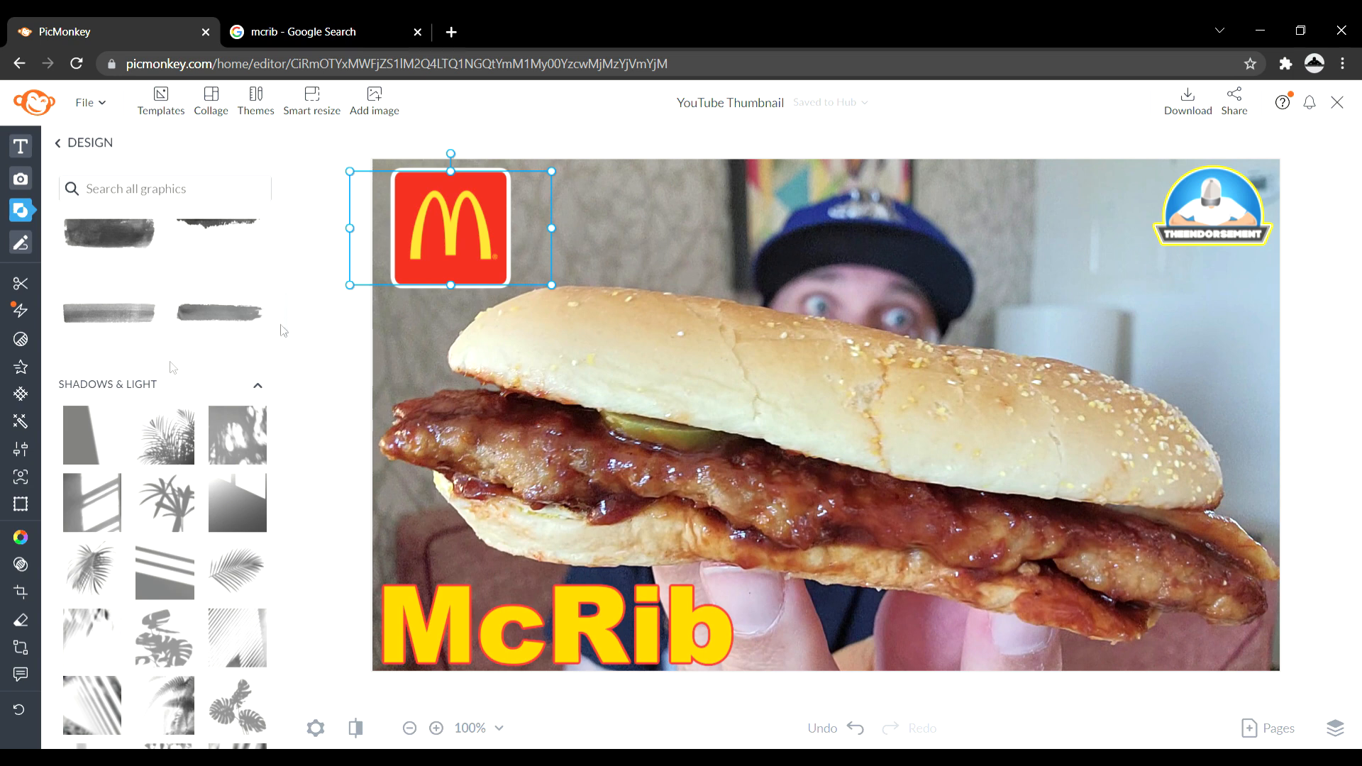
{"action": "left_click", "coordinate": [98, 331]}
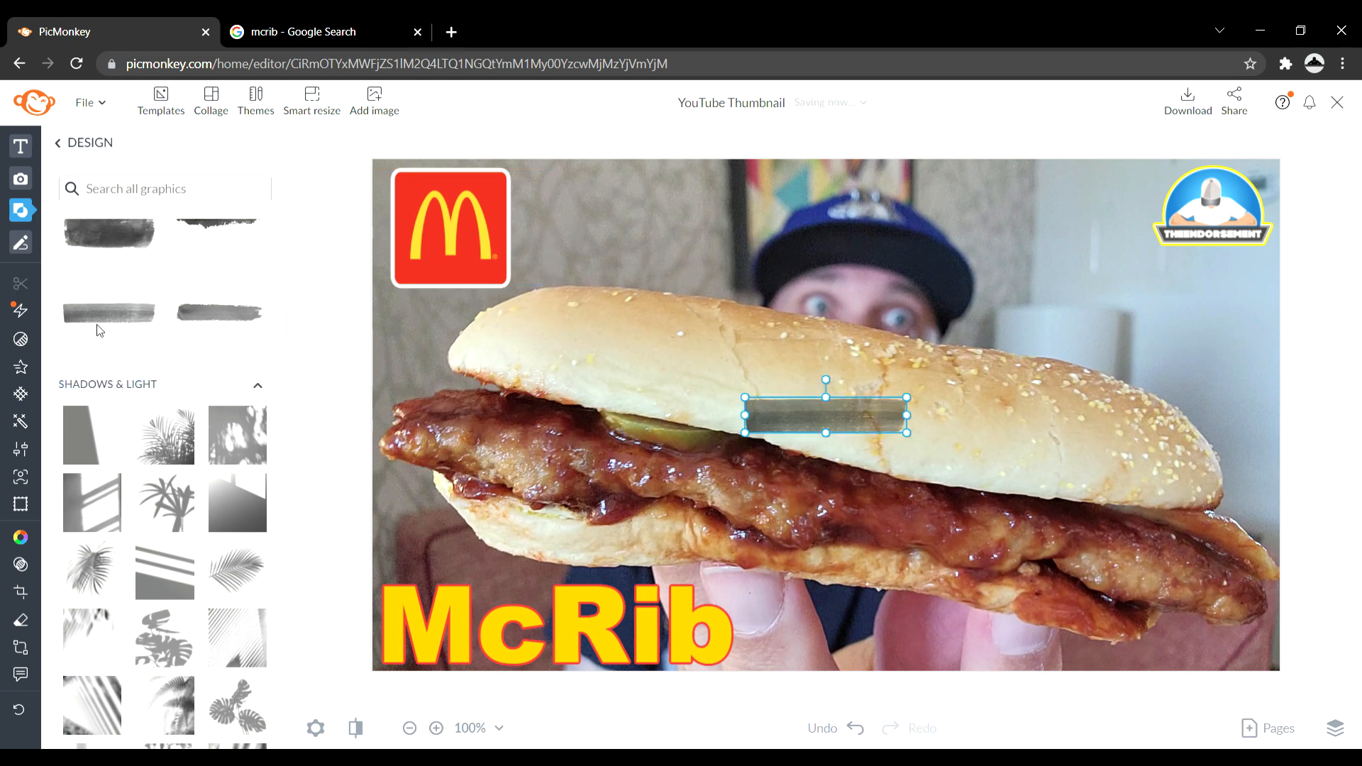
Step: Move the paint stroke onto the "McRib" title and stretch it to cover the whole word
{"action": "mouse_move", "coordinate": [813, 430]}
{"action": "left_mouse_down"}
{"action": "mouse_move", "coordinate": [481, 658]}
{"action": "mouse_move", "coordinate": [448, 616]}
{"action": "left_mouse_up"}
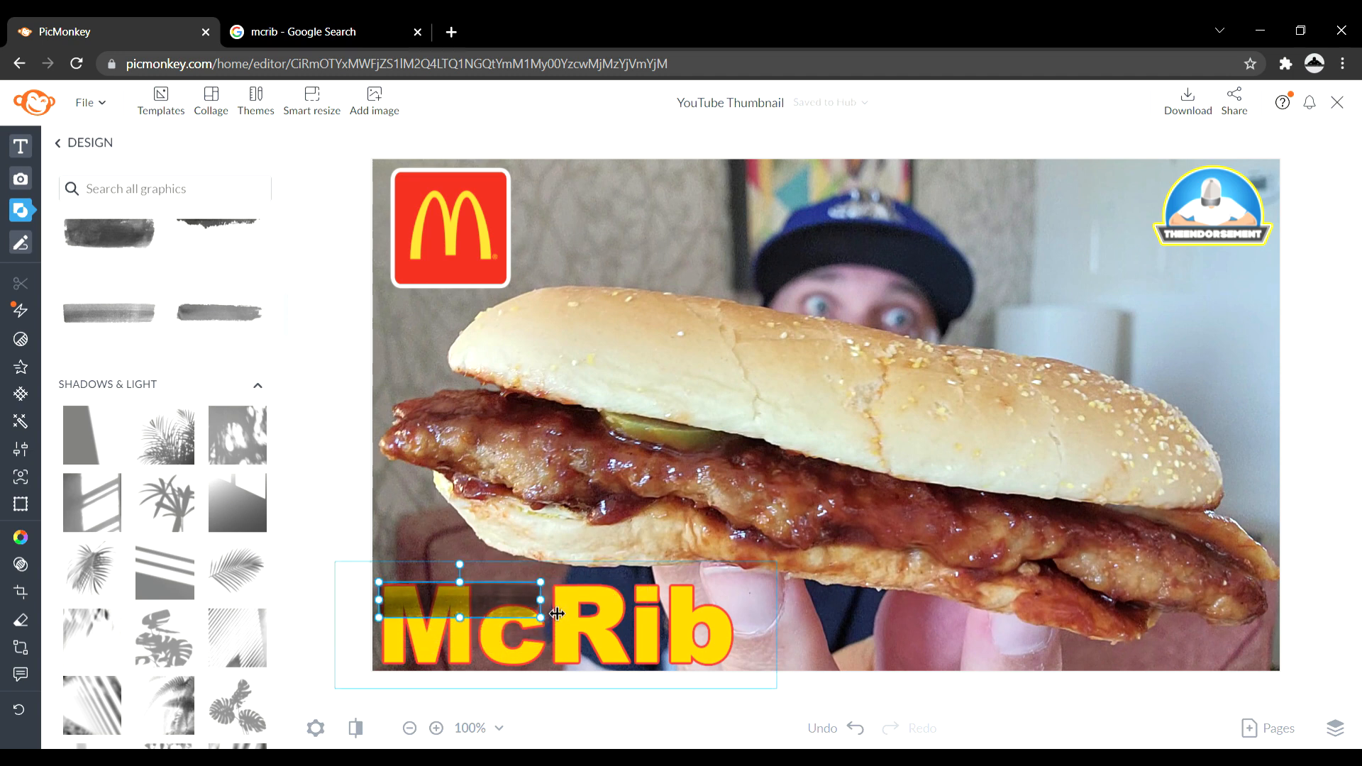
{"action": "left_click_drag", "start_coordinate": [568, 615], "coordinate": [751, 643]}
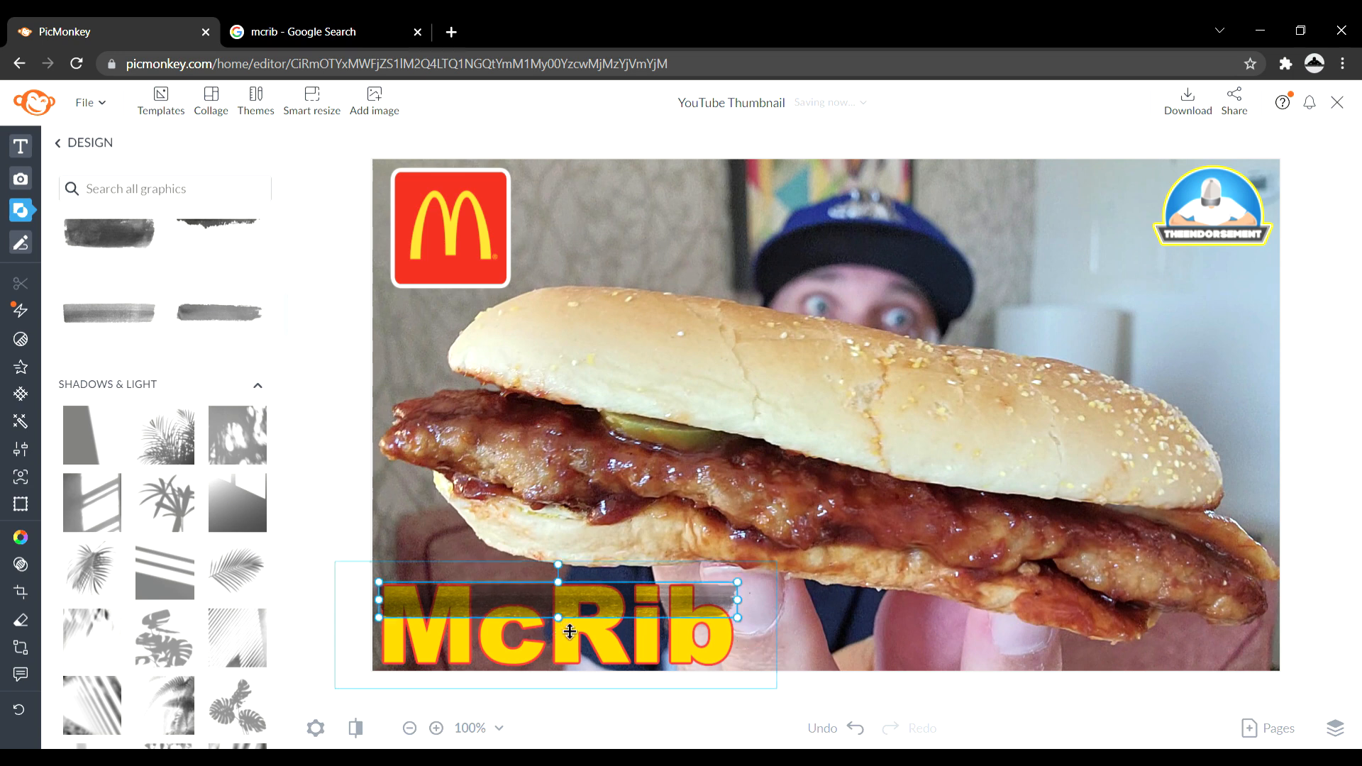
{"action": "left_click_drag", "start_coordinate": [571, 635], "coordinate": [572, 674]}
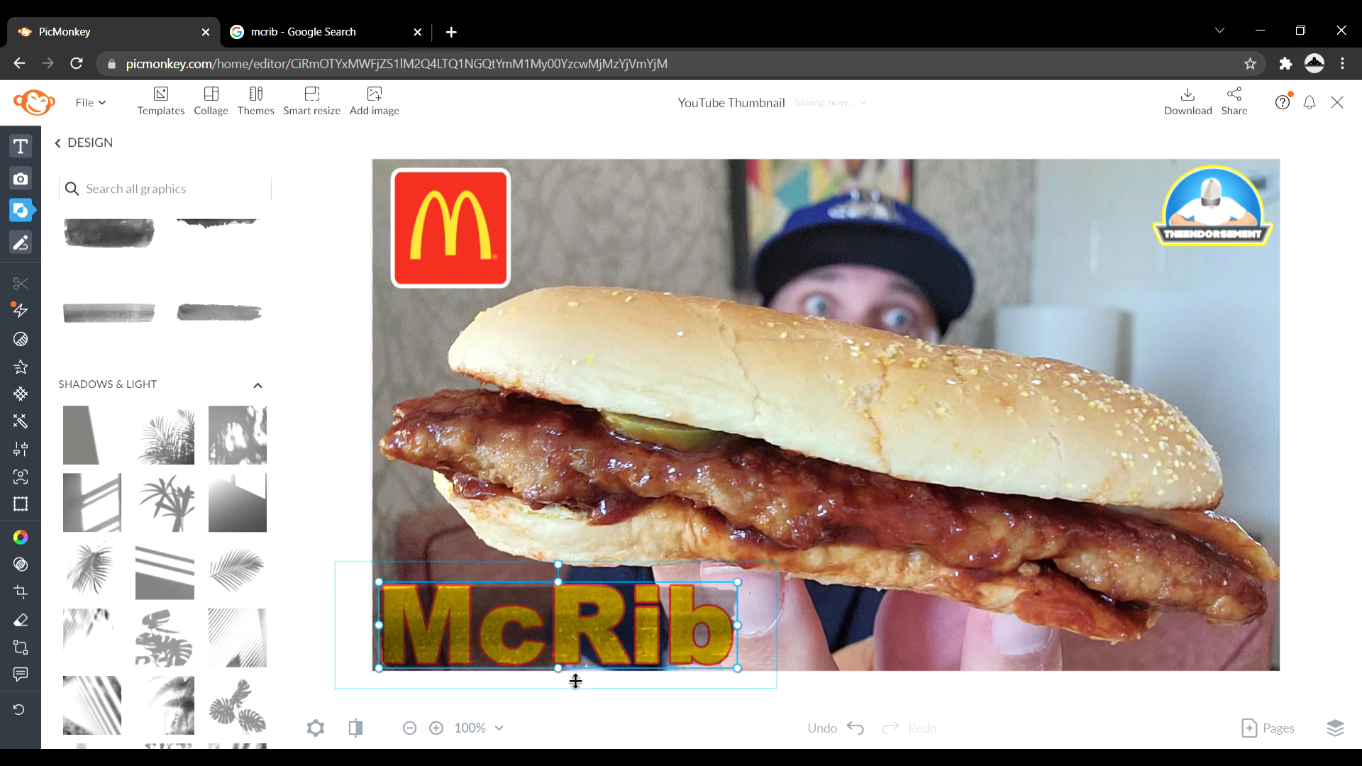
{"action": "left_click_drag", "start_coordinate": [567, 592], "coordinate": [567, 578]}
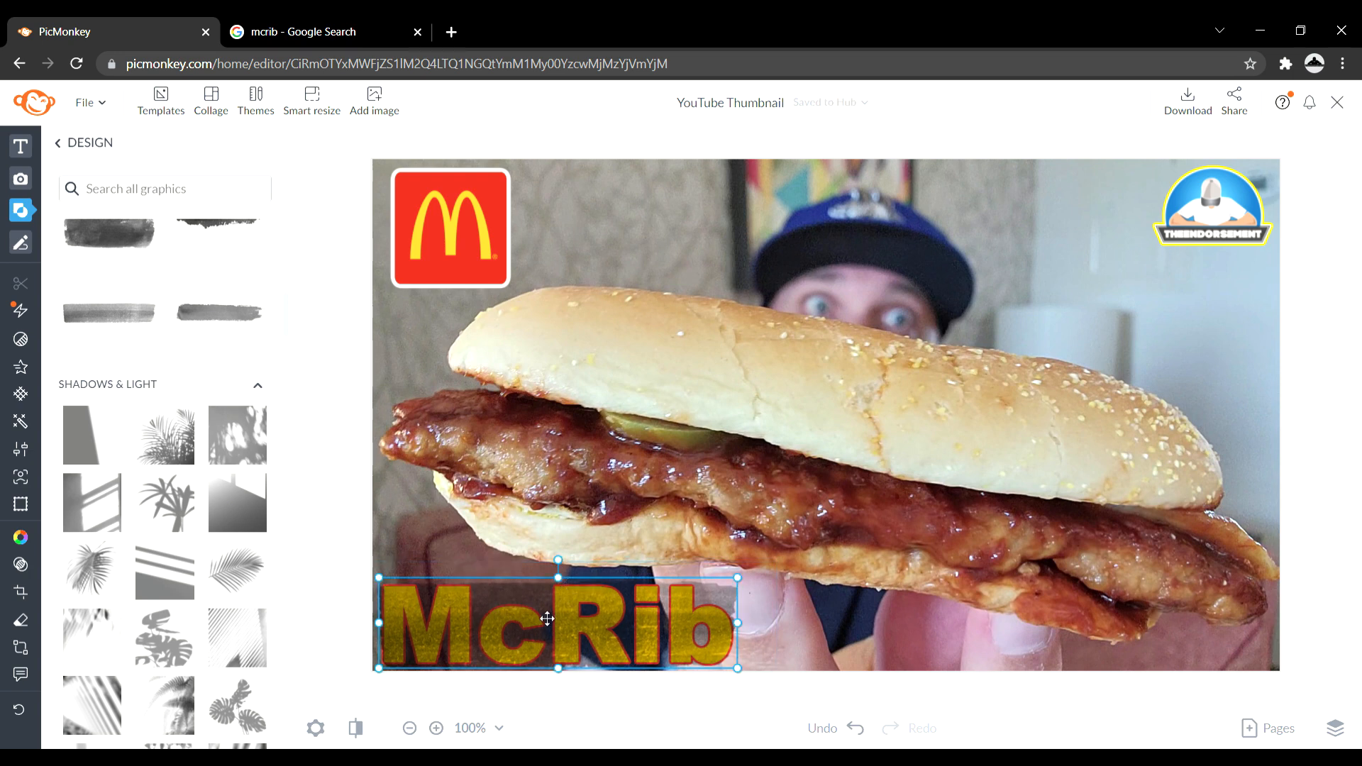
Step: Reorder the paint stroke layer so it sits above the photo but behind the "McRib" title
{"action": "right_click", "coordinate": [547, 619]}
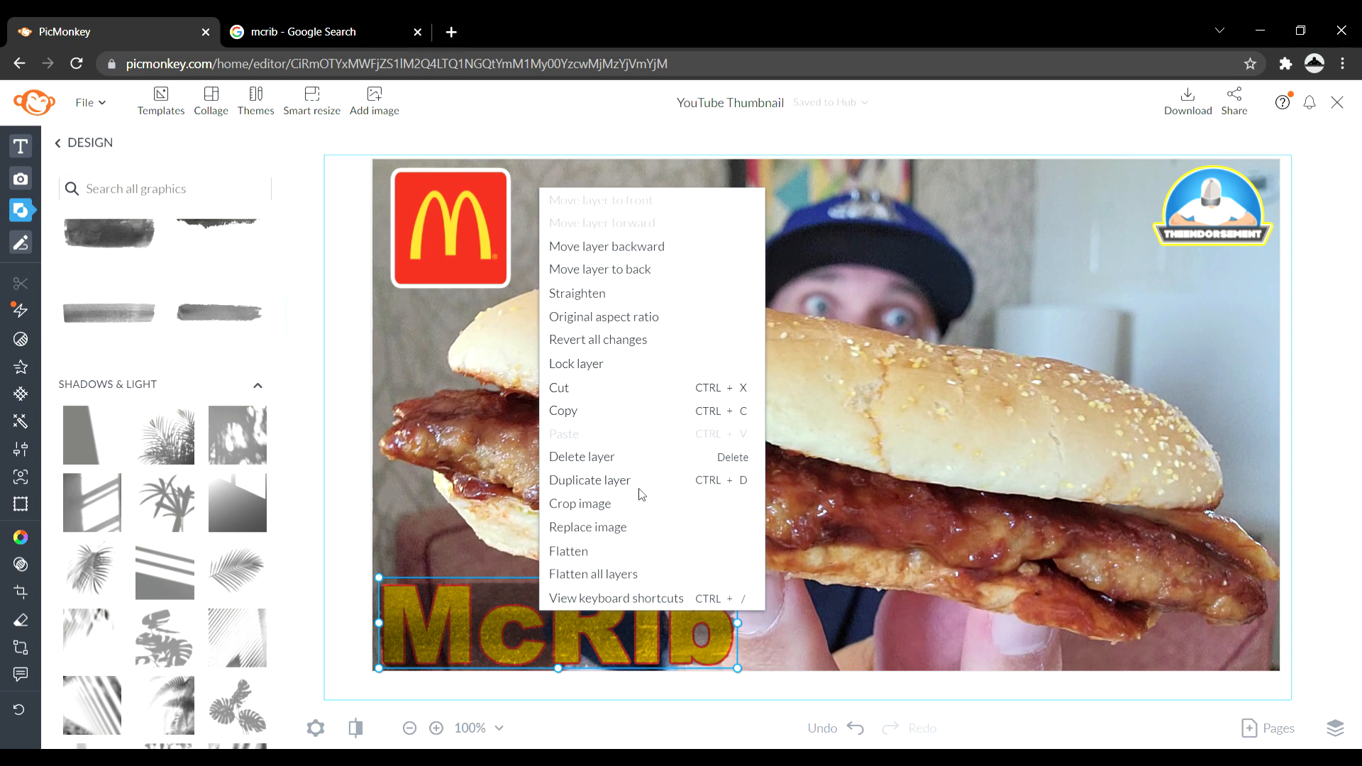
{"action": "left_click", "coordinate": [636, 274]}
{"action": "right_click", "coordinate": [516, 636]}
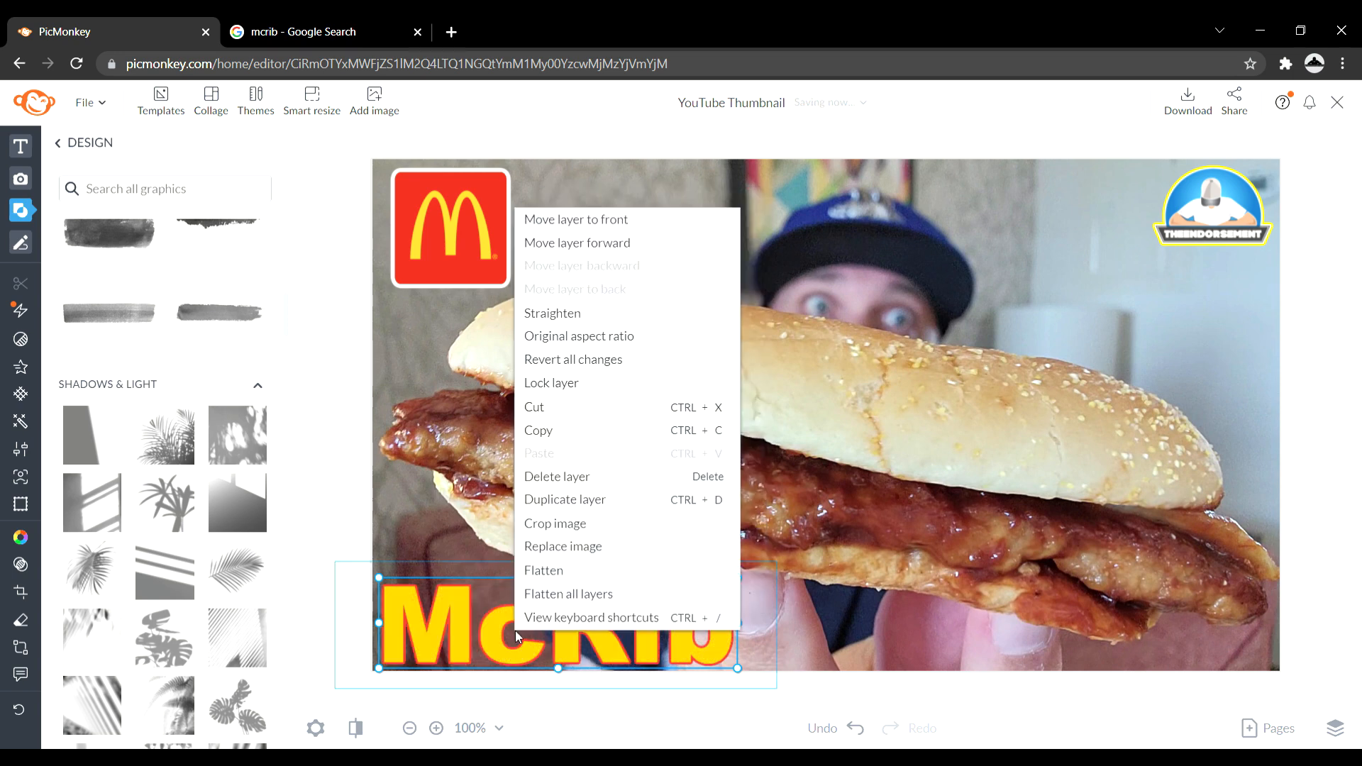
{"action": "left_click", "coordinate": [578, 243]}
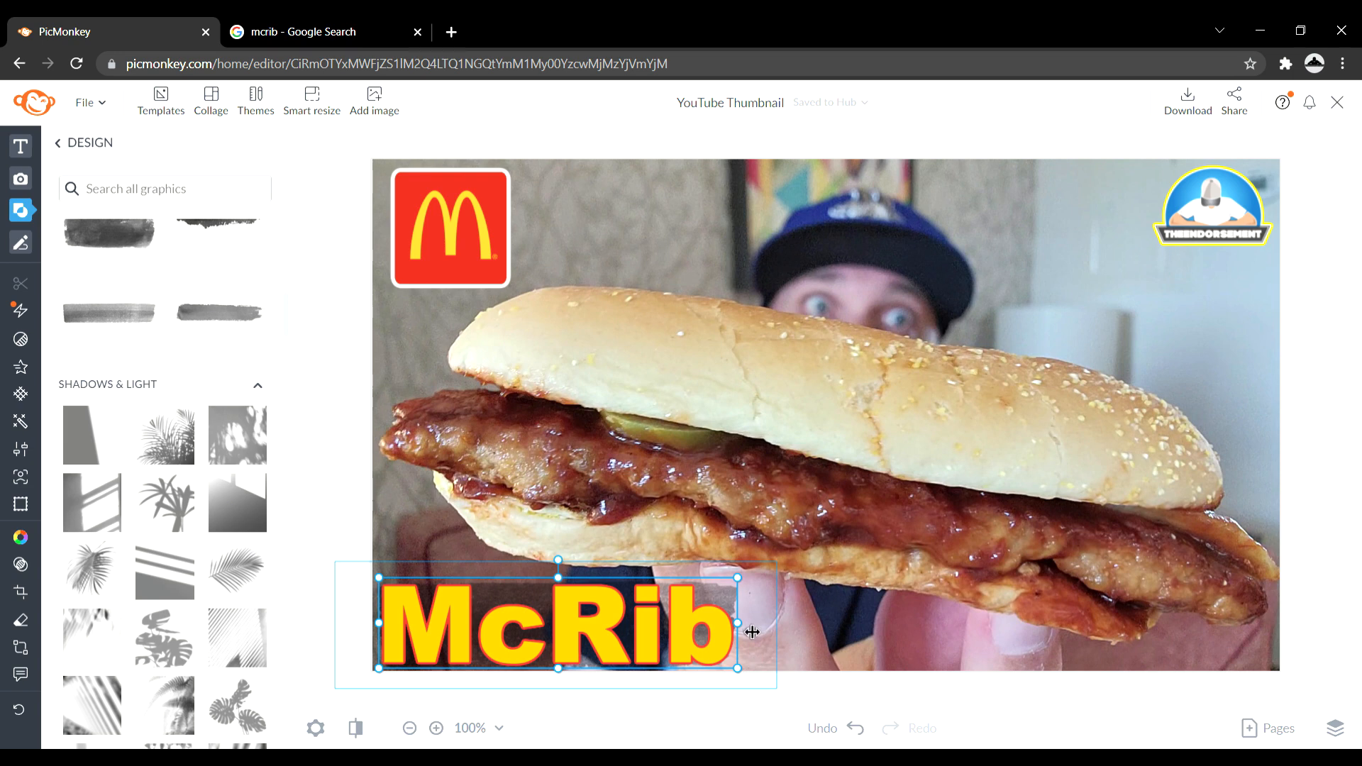
Step: Try several tint colors on the paint stroke, including white #ffffff, and return it to black #000000
{"action": "mouse_move", "coordinate": [21, 293]}
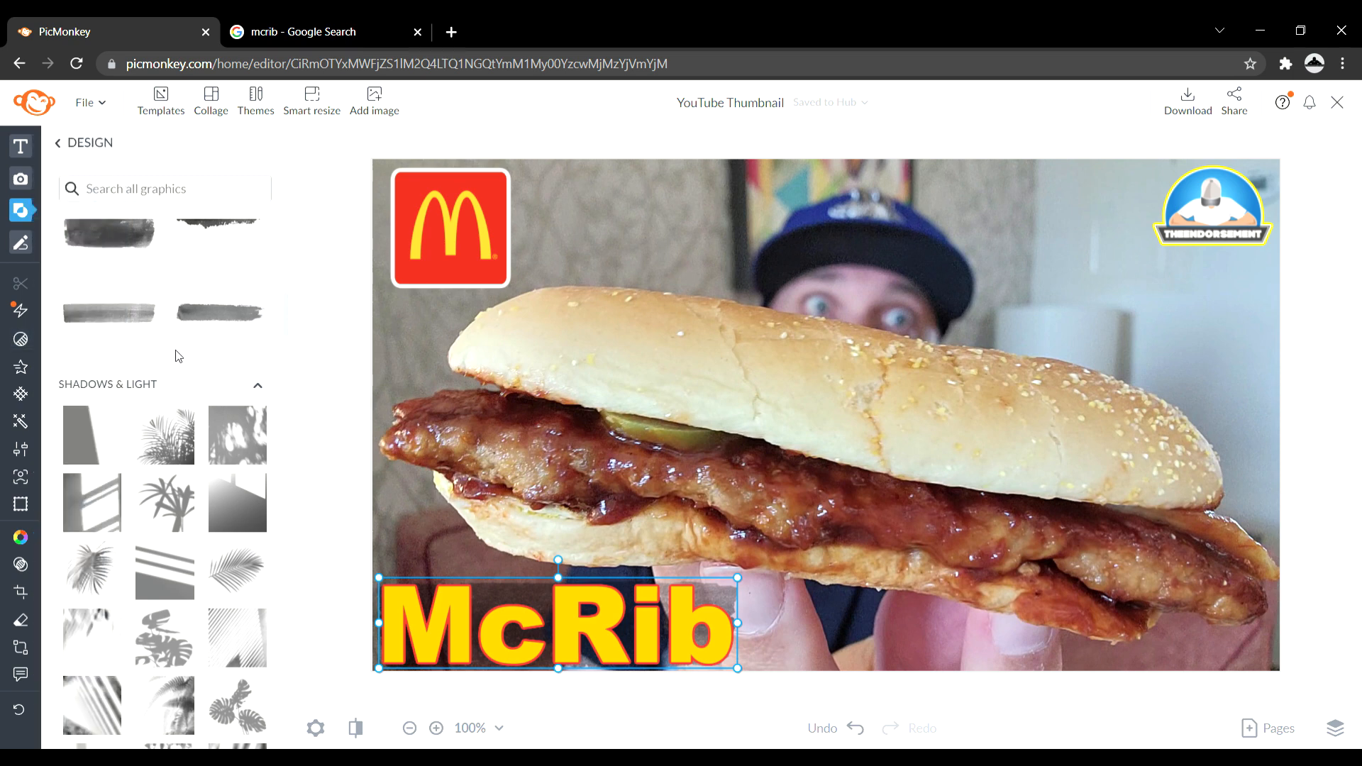
{"action": "mouse_move", "coordinate": [21, 537]}
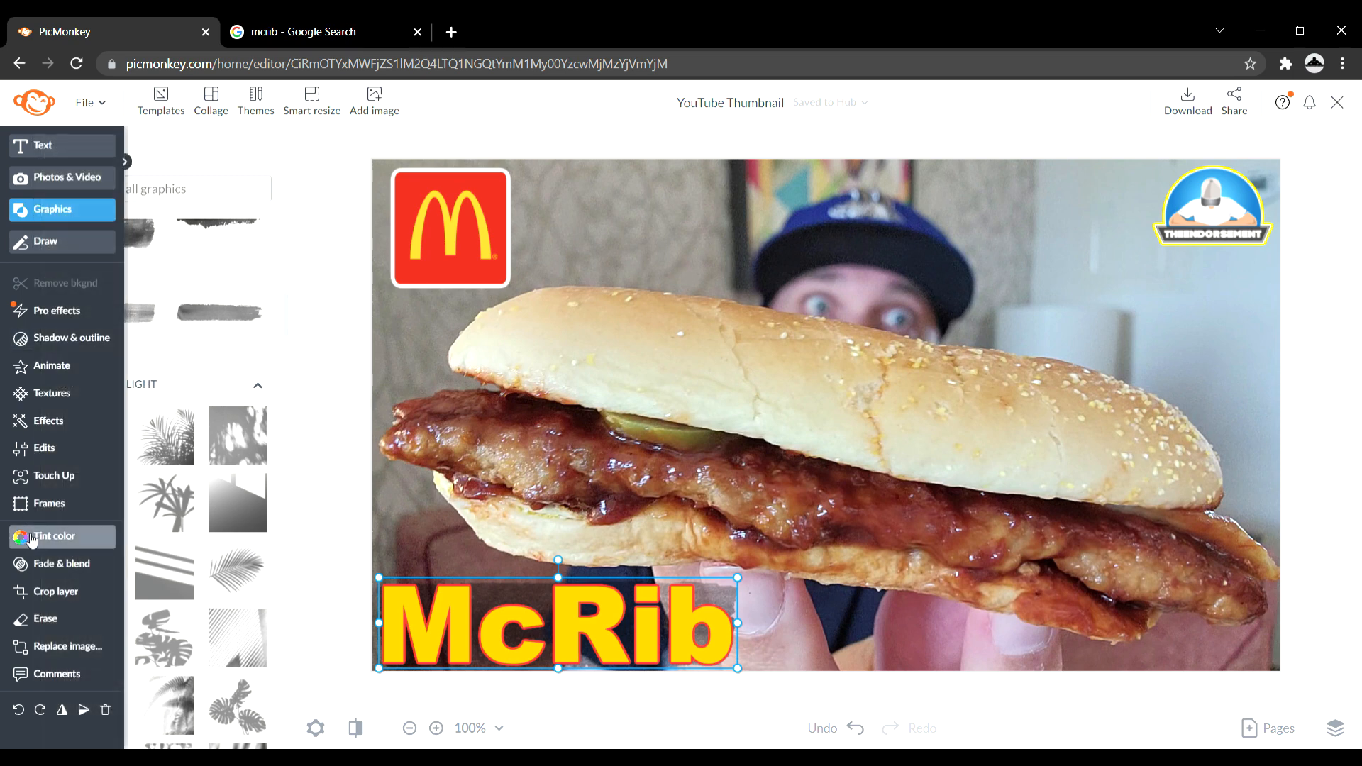
{"action": "left_click", "coordinate": [31, 541]}
{"action": "left_click", "coordinate": [67, 527]}
{"action": "left_click", "coordinate": [67, 553]}
{"action": "left_click", "coordinate": [65, 539]}
{"action": "left_click", "coordinate": [256, 525]}
{"action": "left_click", "coordinate": [257, 461]}
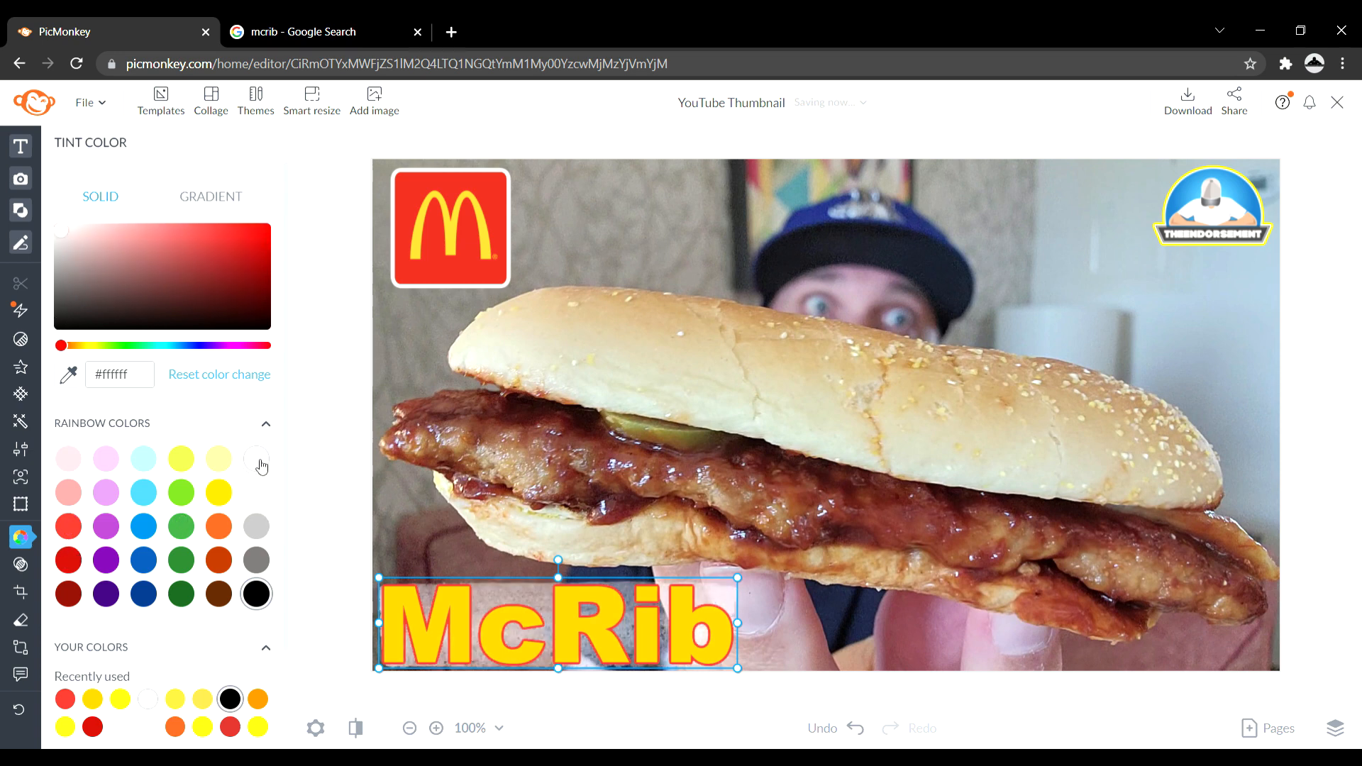
{"action": "left_click", "coordinate": [265, 497]}
{"action": "left_click", "coordinate": [260, 595]}
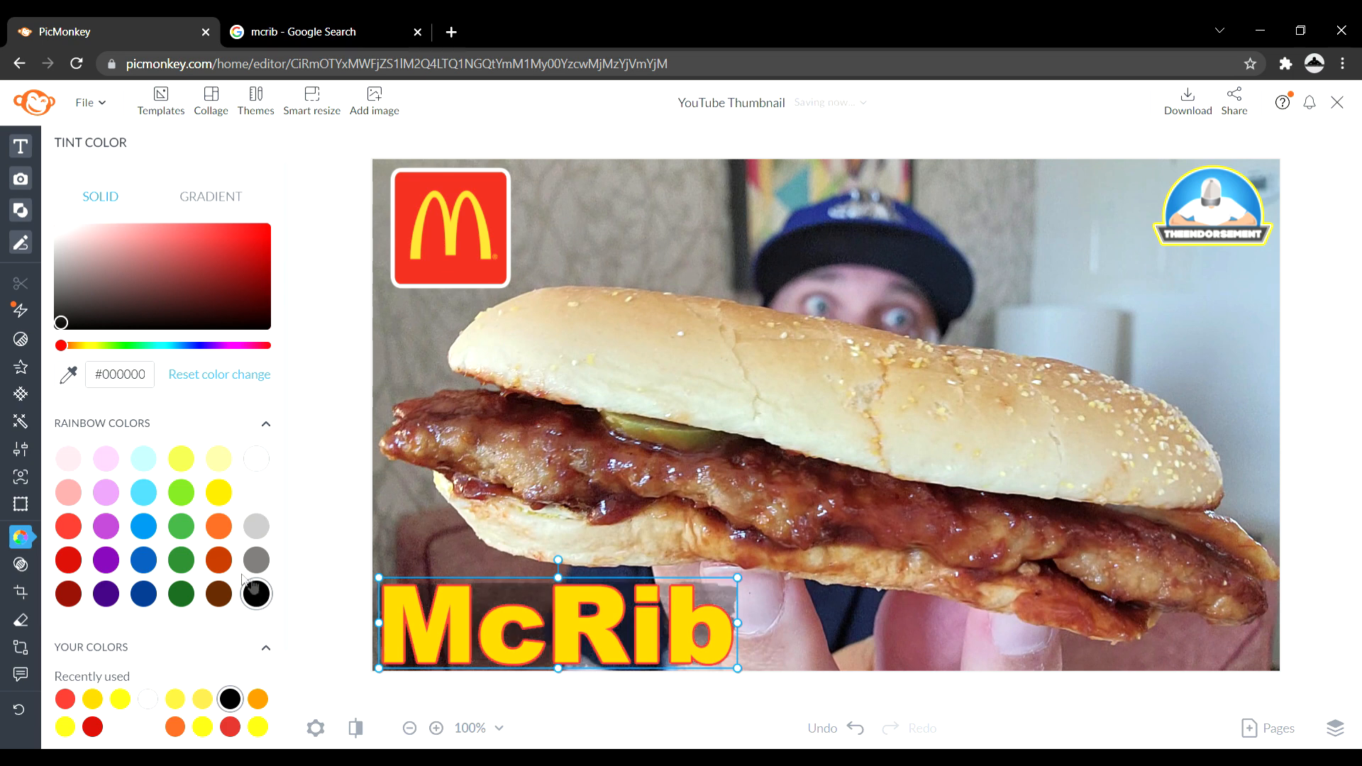
{"action": "left_click", "coordinate": [221, 563]}
{"action": "left_click", "coordinate": [256, 594]}
Step: Compare white, pale yellow #fef698, pink #ffcdd2, red #c20f08, dark red #870f06 and black tints on the paint stroke
{"action": "left_click", "coordinate": [258, 457]}
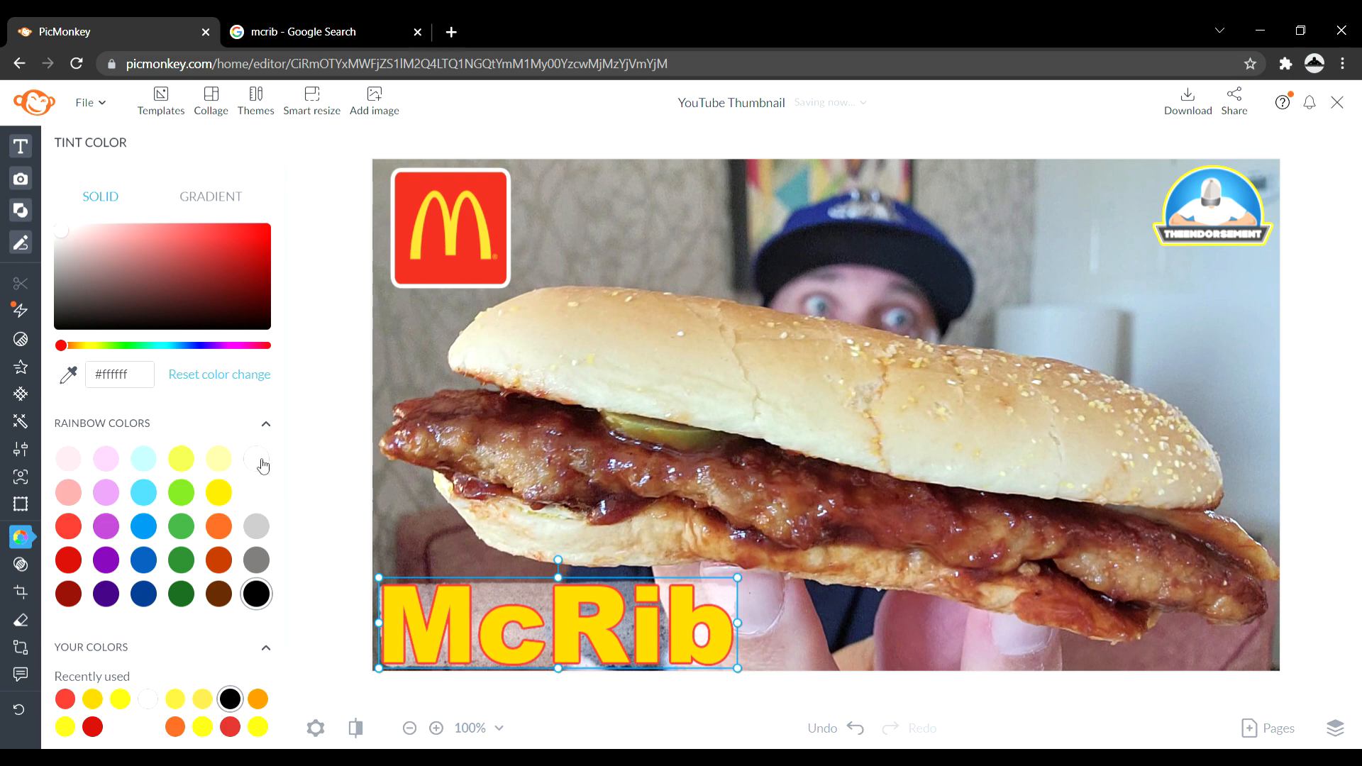
{"action": "left_click", "coordinate": [229, 458]}
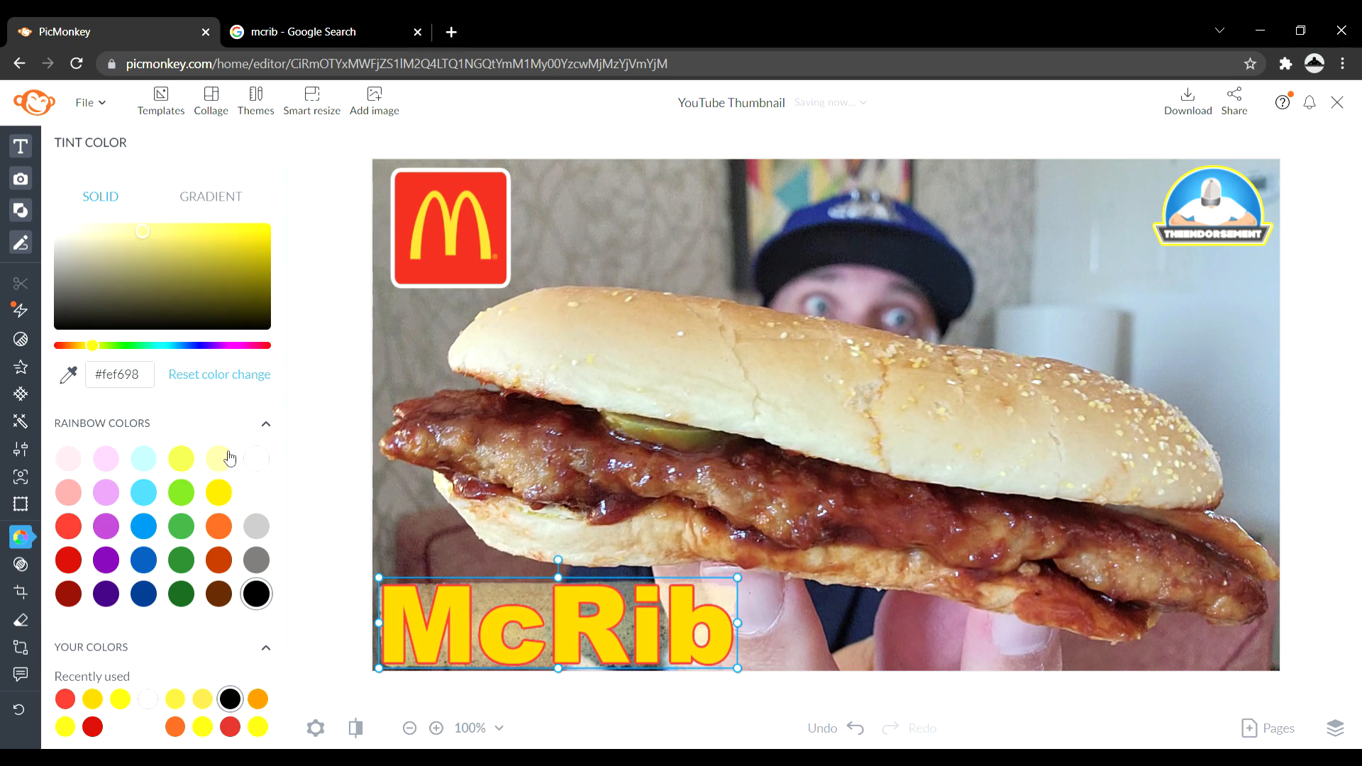
{"action": "left_click", "coordinate": [68, 489]}
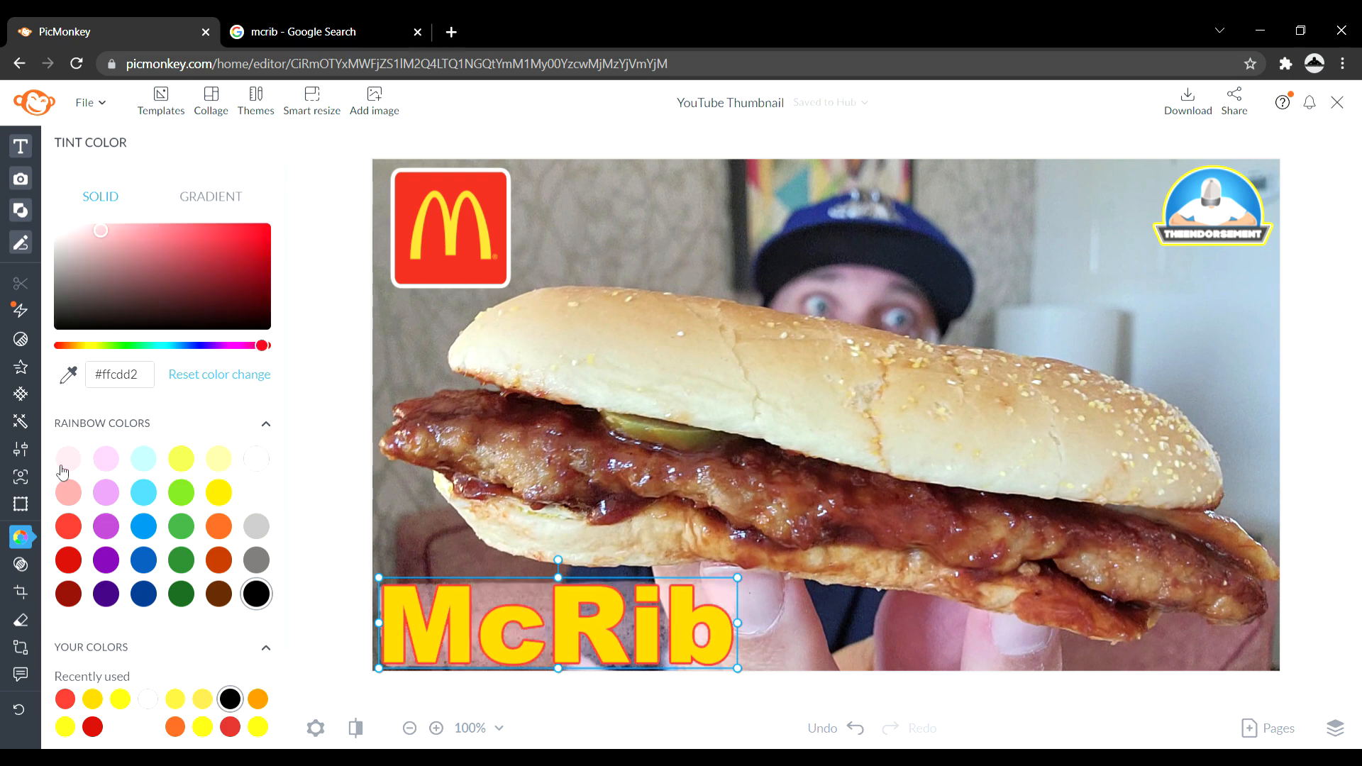
{"action": "left_click", "coordinate": [64, 549]}
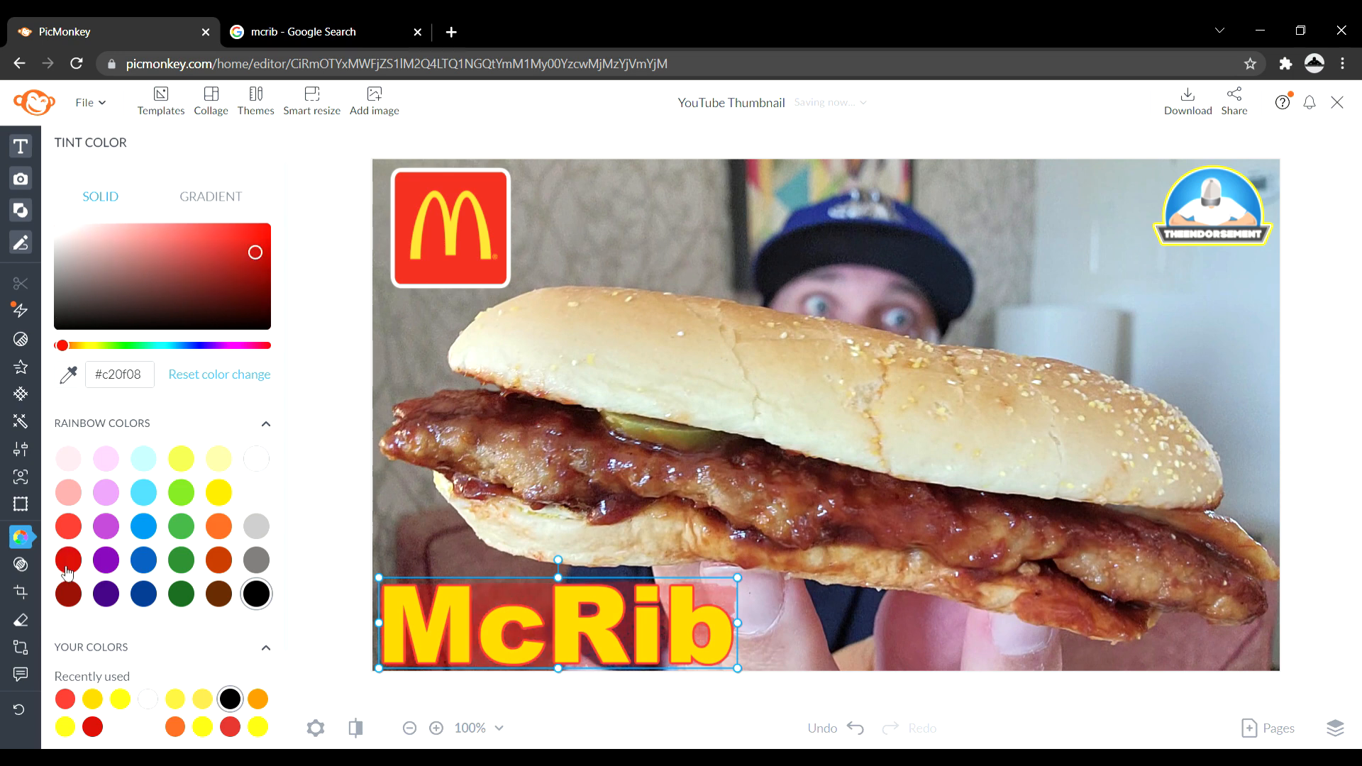
{"action": "left_click", "coordinate": [69, 595]}
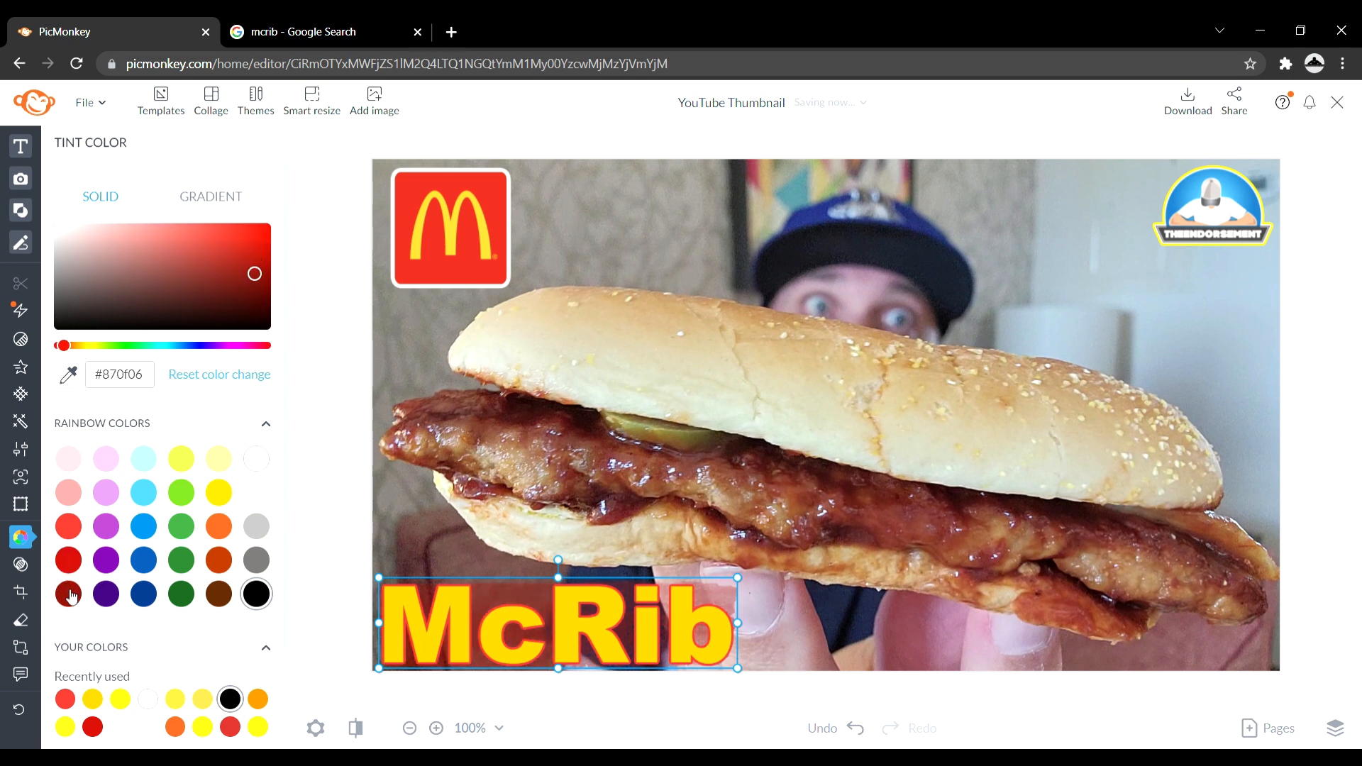
{"action": "left_click", "coordinate": [261, 594]}
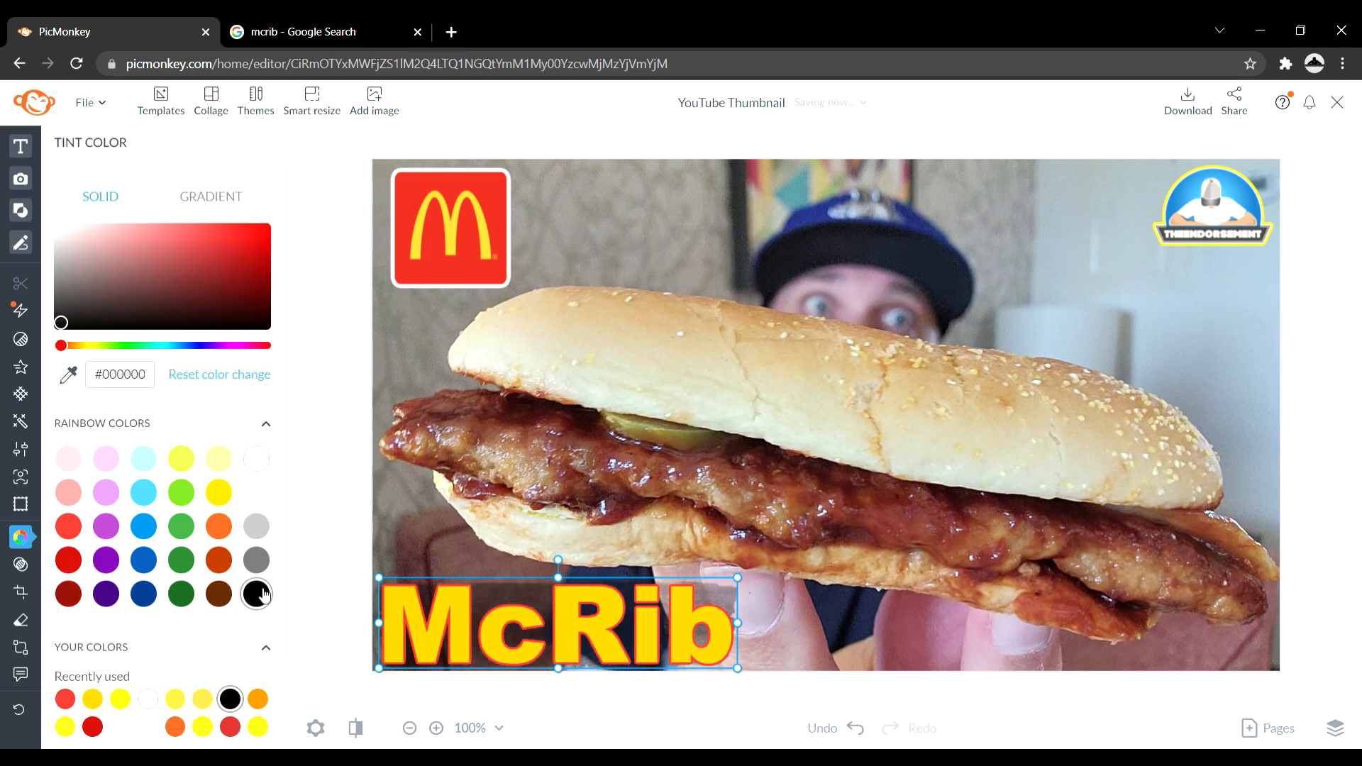
{"action": "left_click", "coordinate": [264, 467]}
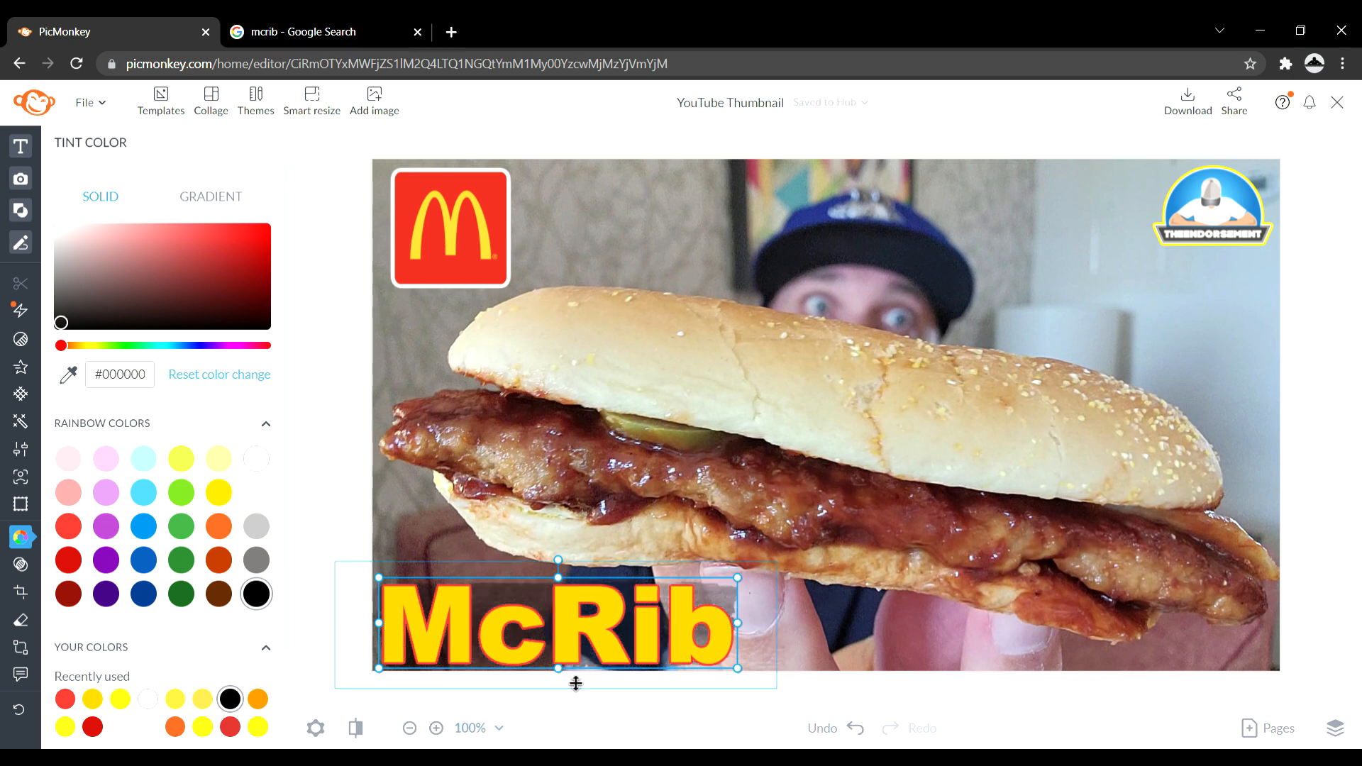
Step: Move the "McRib" title off the paint stroke and delete the stroke layer
{"action": "left_click", "coordinate": [593, 626]}
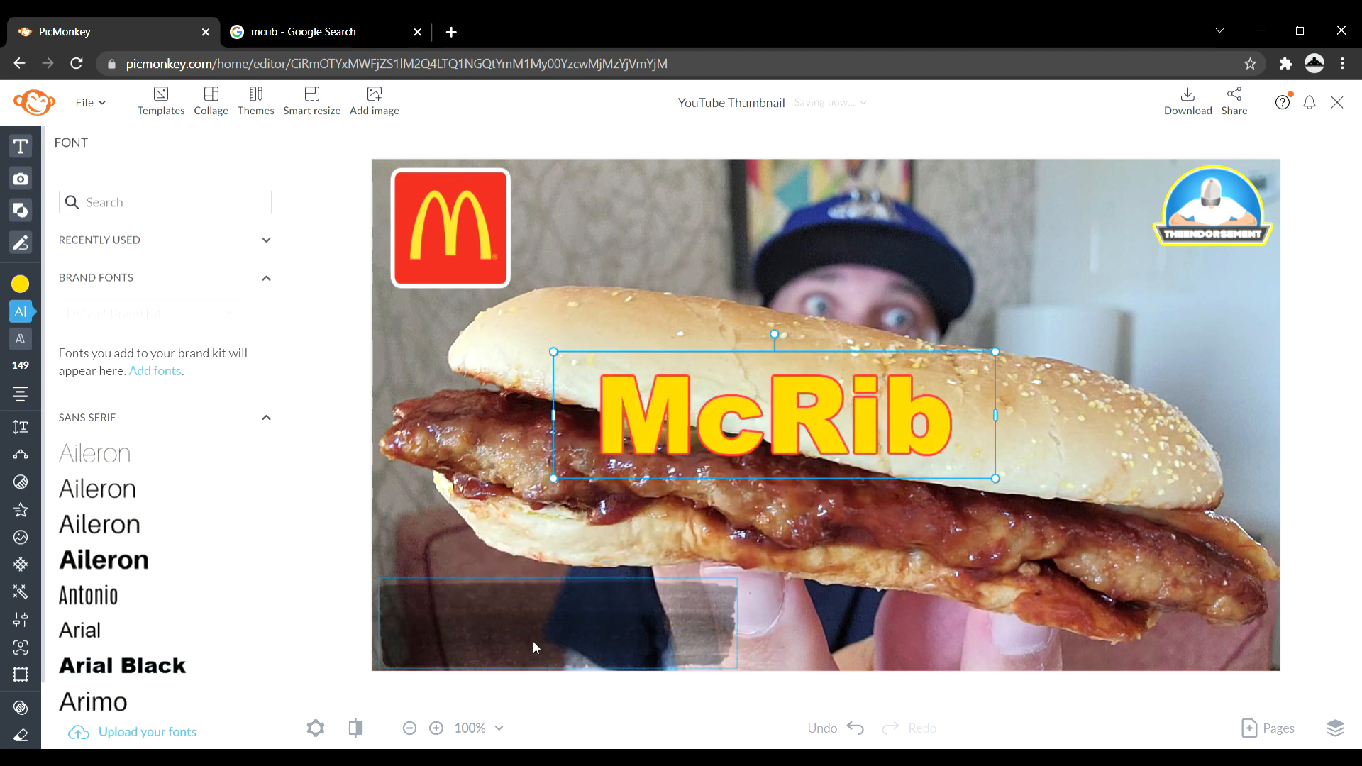
{"action": "left_click", "coordinate": [535, 648]}
{"action": "right_click", "coordinate": [533, 637]}
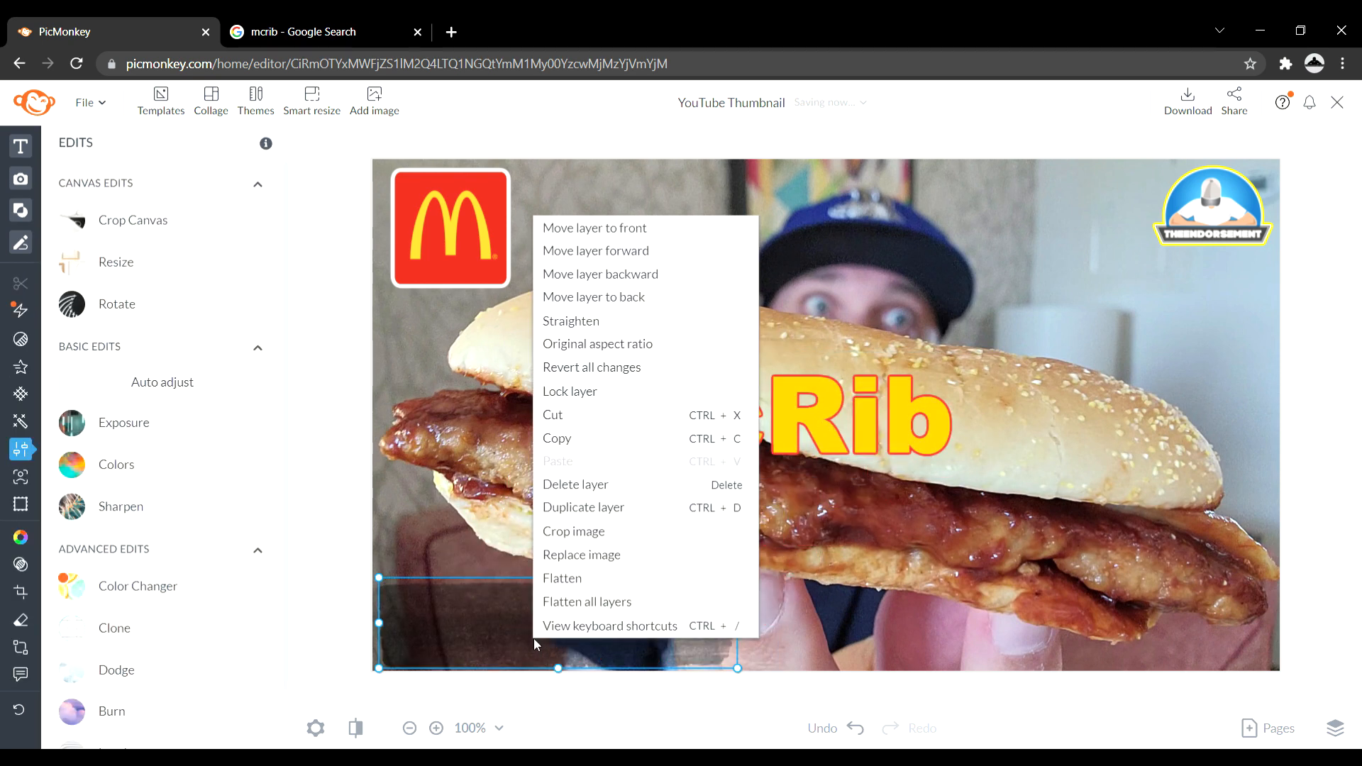
{"action": "left_click", "coordinate": [599, 485]}
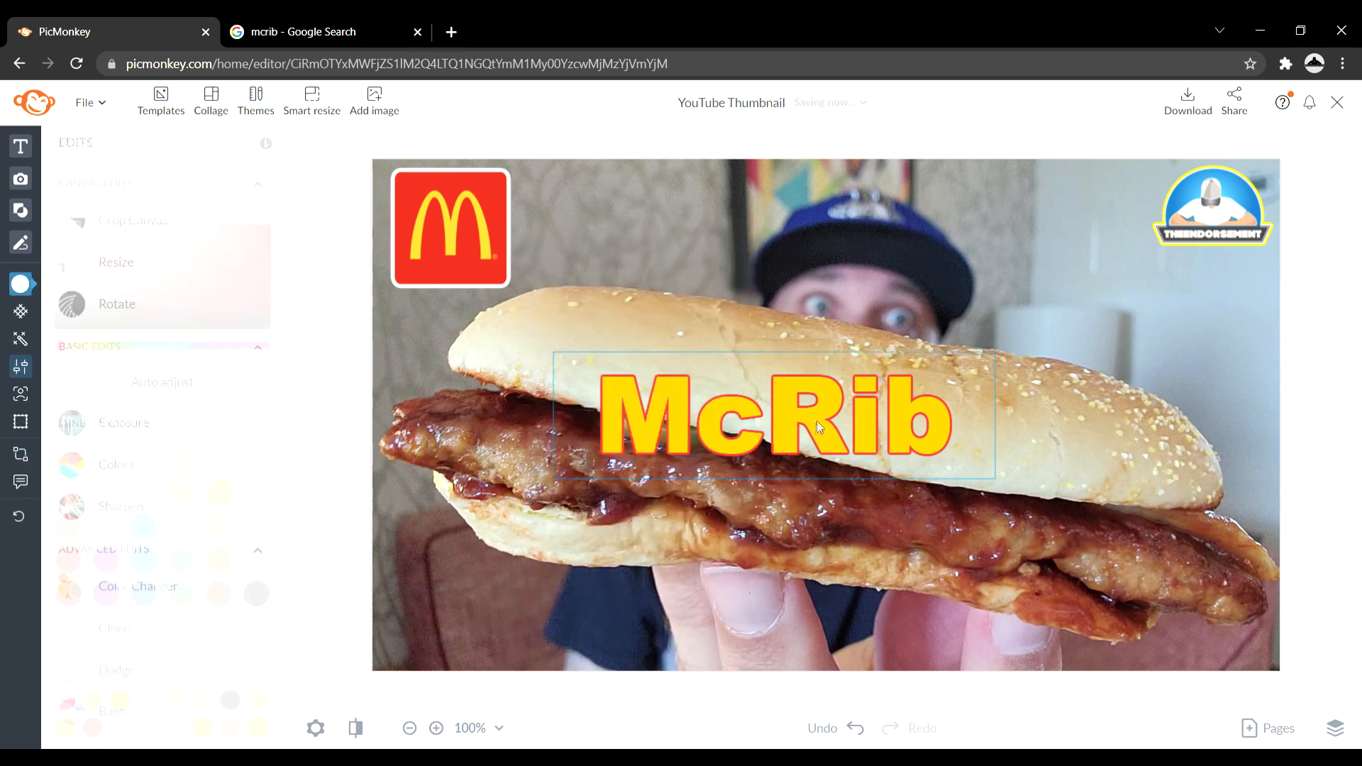
Step: Try the "McRib" title beside the McDonald's logo and move it back over the sandwich's left half
{"action": "left_click", "coordinate": [803, 406]}
{"action": "left_click_drag", "start_coordinate": [812, 413], "coordinate": [742, 217]}
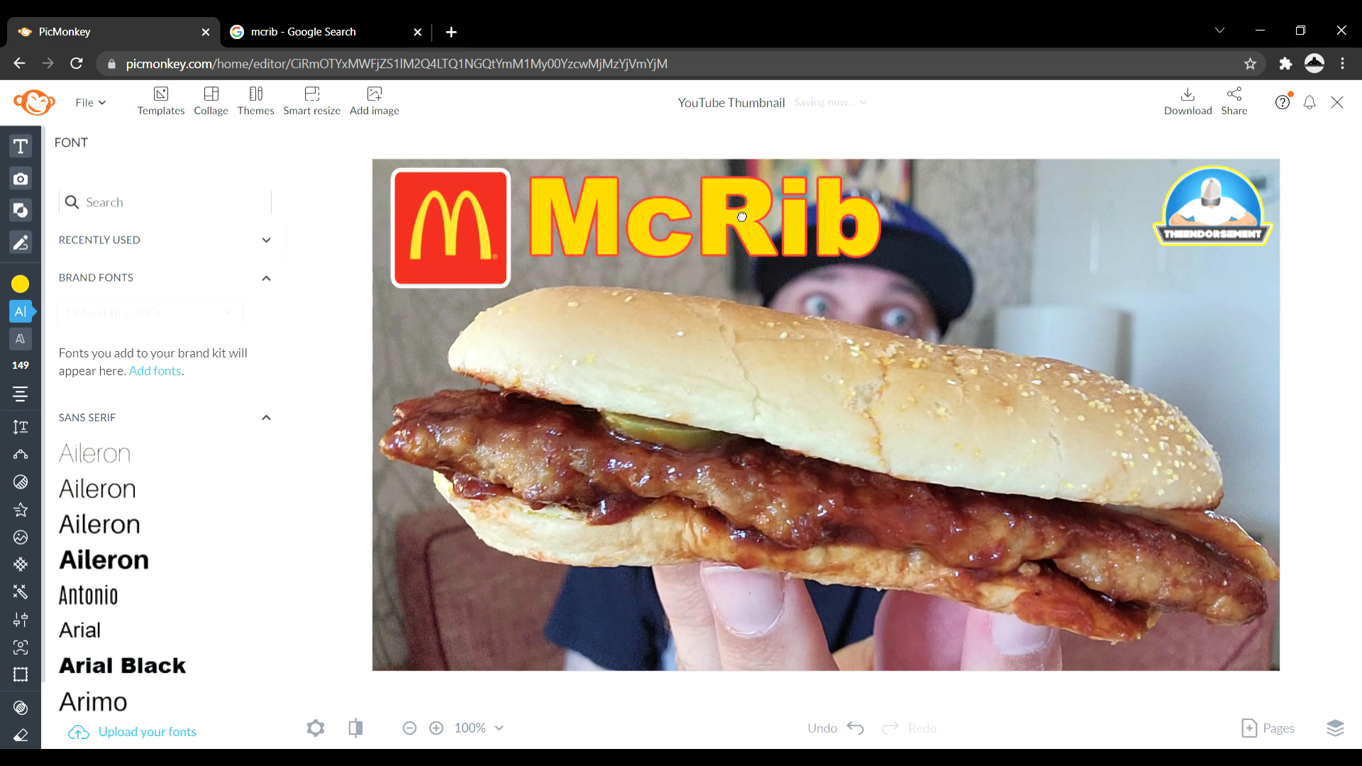
{"action": "left_click_drag", "start_coordinate": [741, 217], "coordinate": [599, 421]}
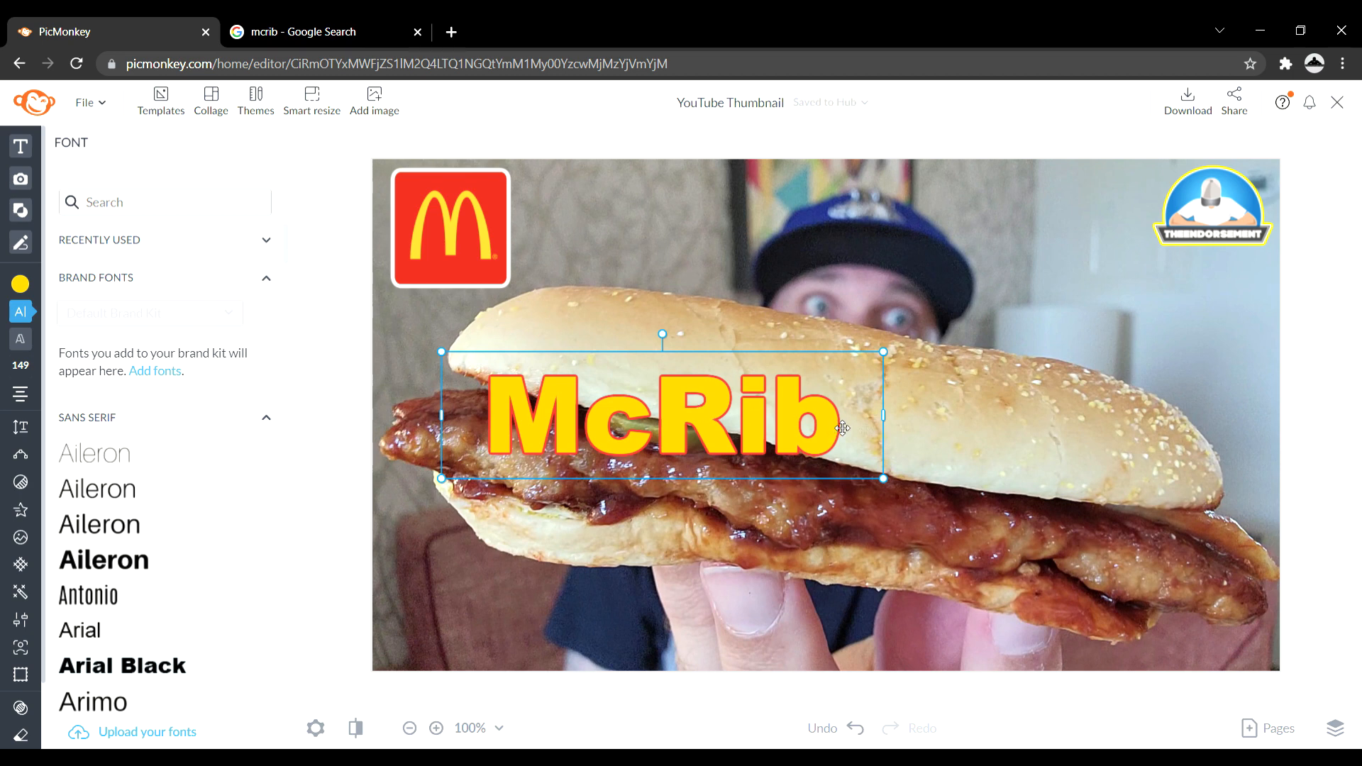
Step: Replace the "McRib" title text over the sandwich with "It's BACK!"
{"action": "left_click_drag", "start_coordinate": [869, 431], "coordinate": [440, 504]}
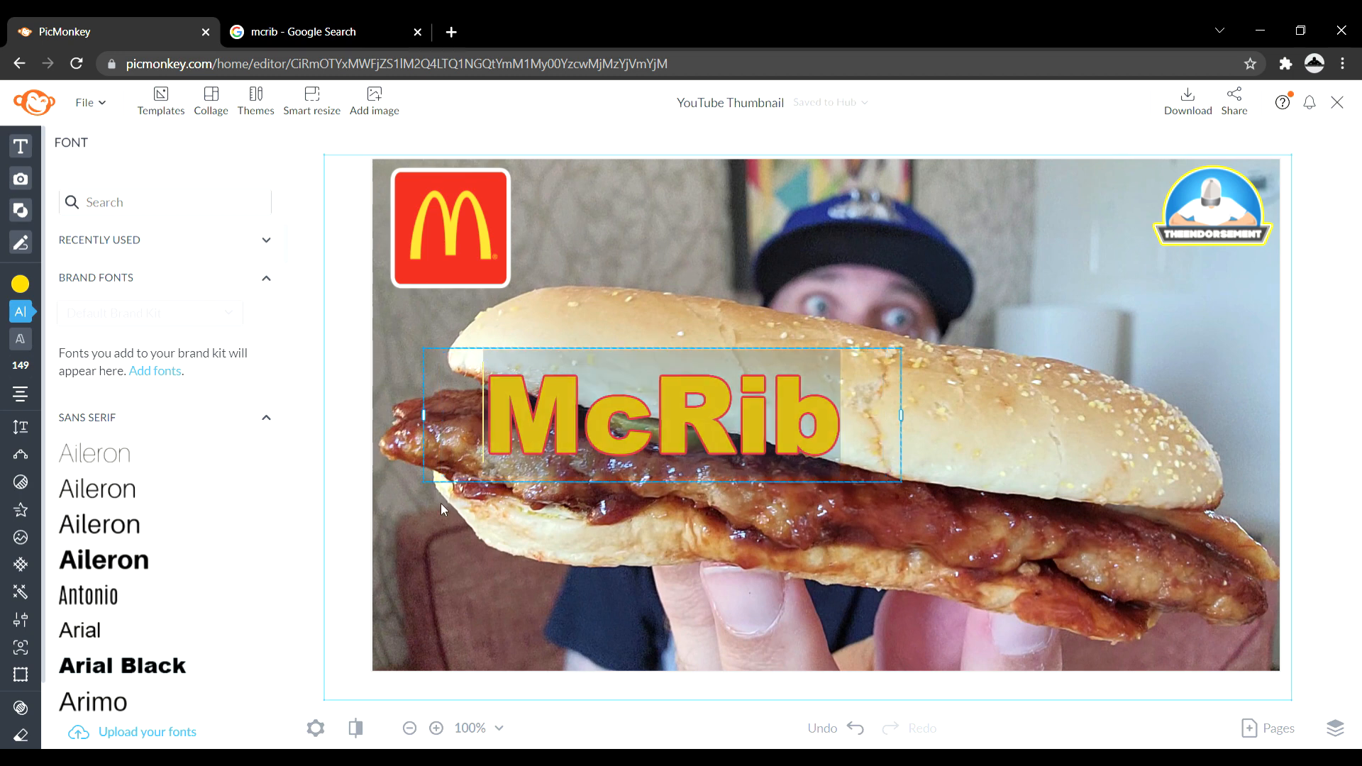
{"action": "type", "text": "IT"}
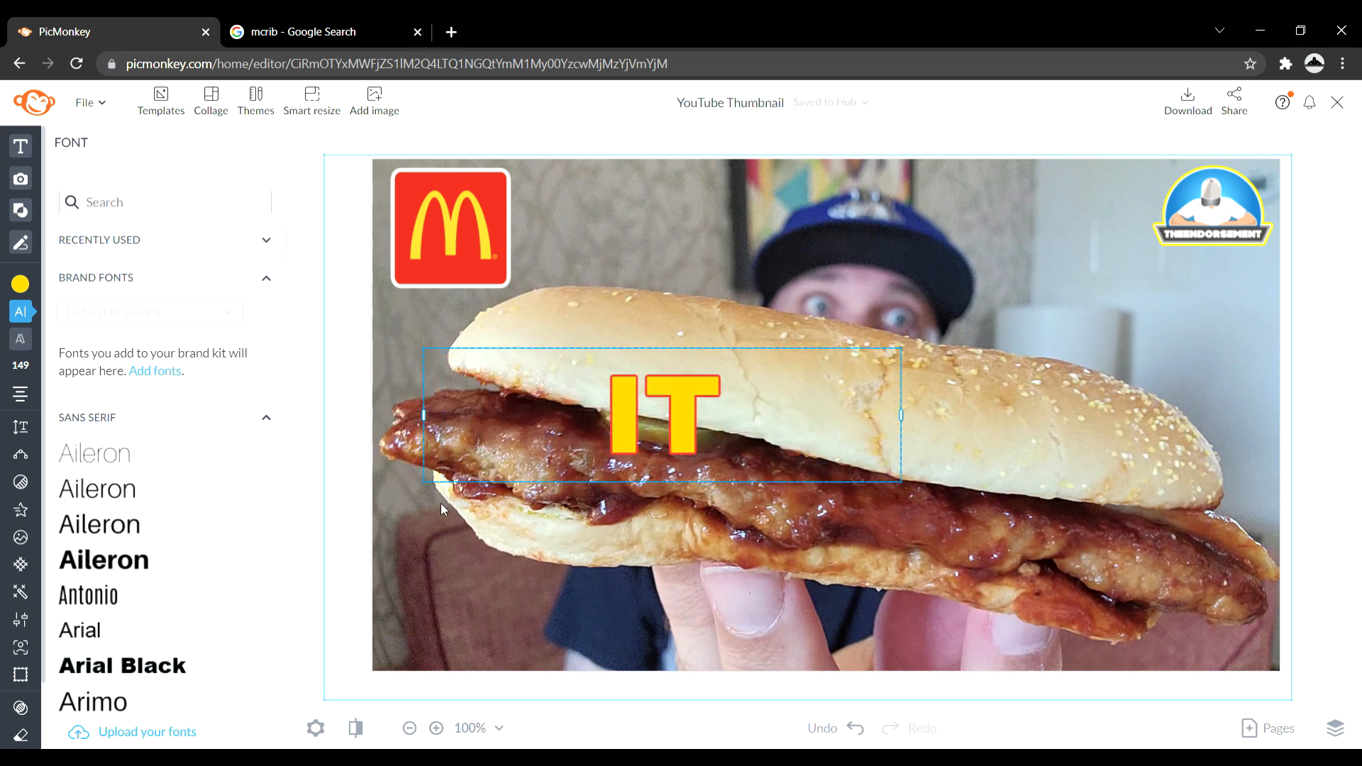
{"action": "type", "text": "'S BA"}
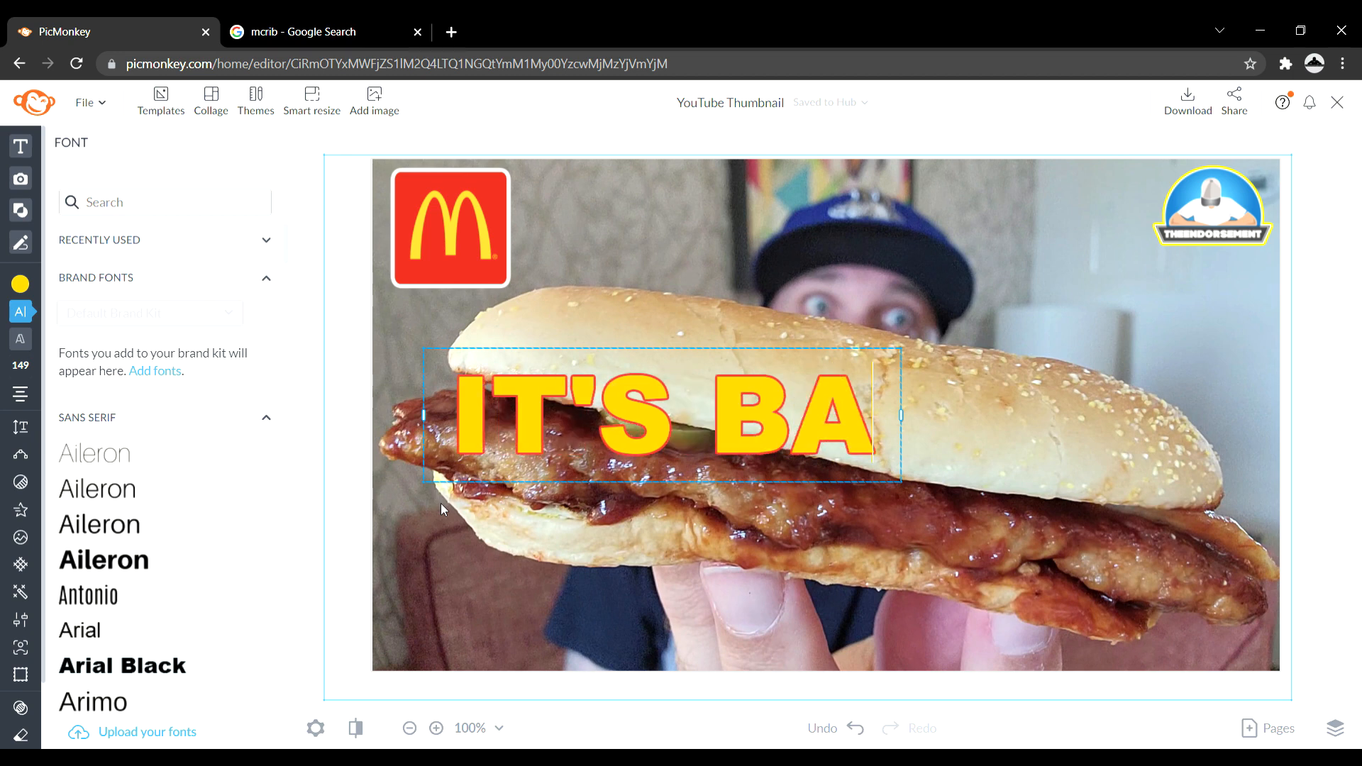
{"action": "key", "text": "BackSpace"}
{"action": "key", "text": "BackSpace"}
{"action": "key", "text": "BackSpace"}
{"action": "key", "text": "BackSpace"}
{"action": "key", "text": "BackSpace"}
{"action": "key", "text": "BackSpace"}
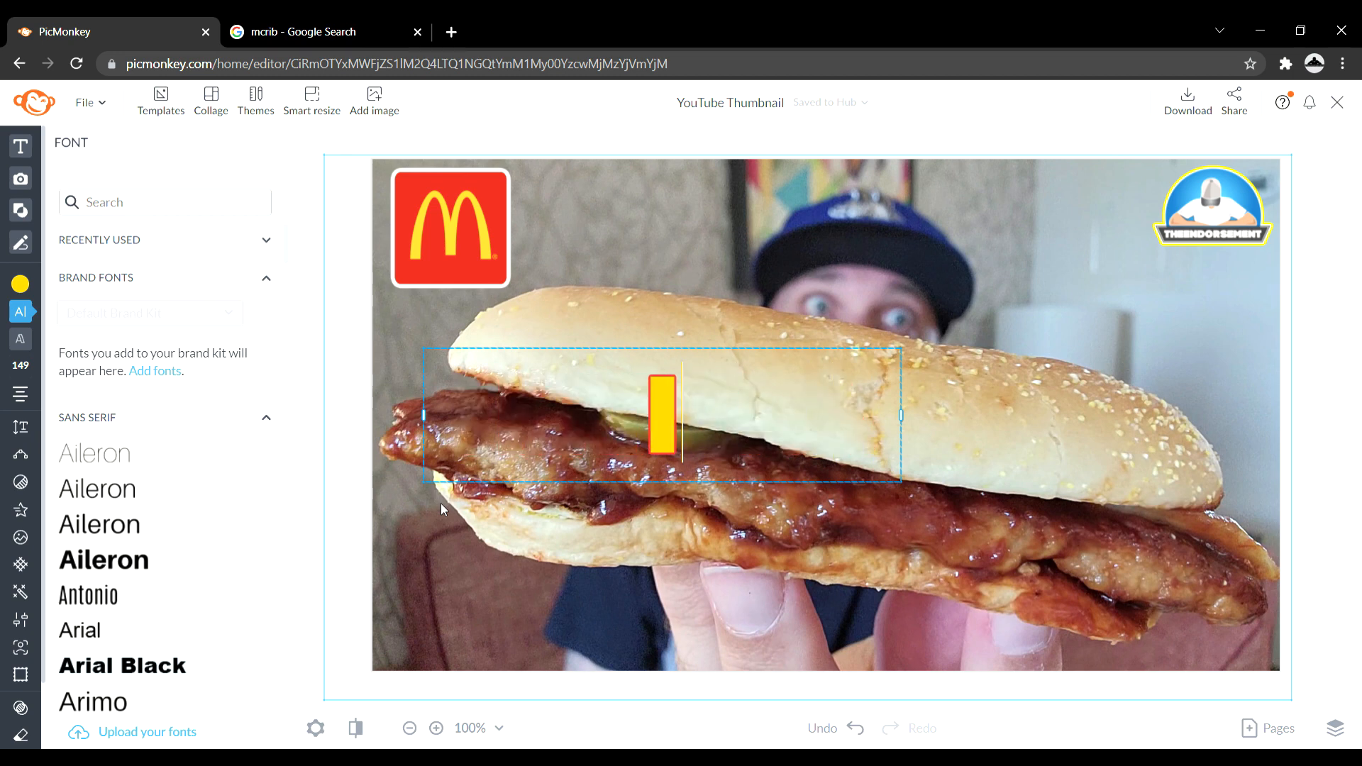
{"action": "type", "text": "t"}
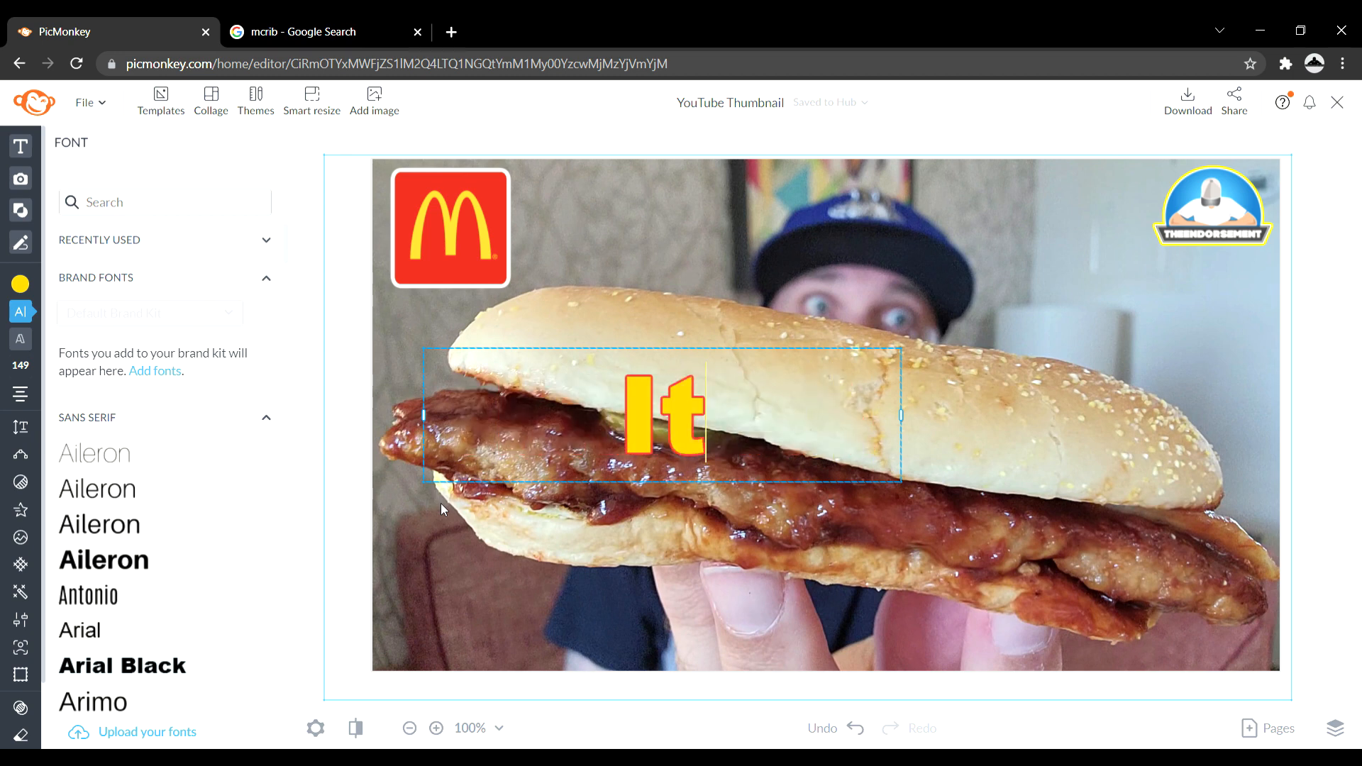
{"action": "type", "text": "'s "}
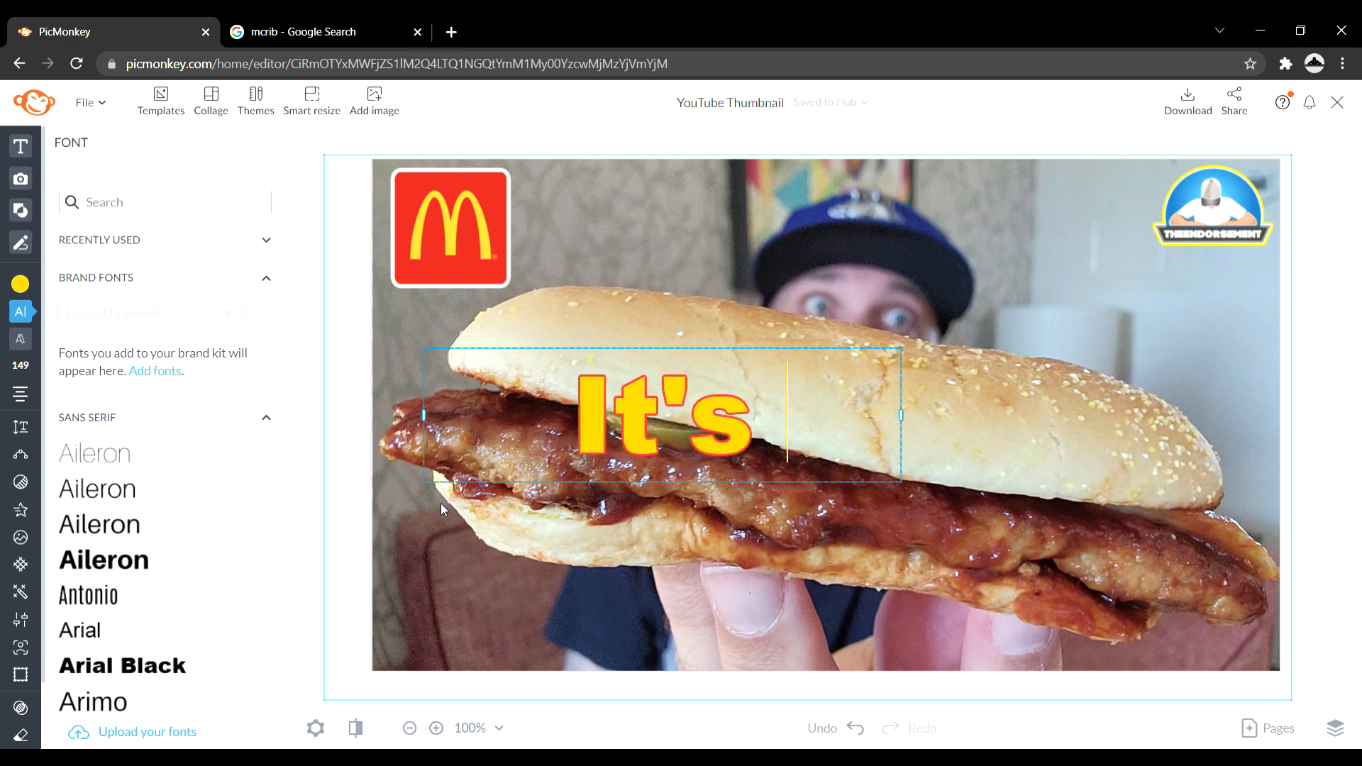
{"action": "type", "text": "BACK!"}
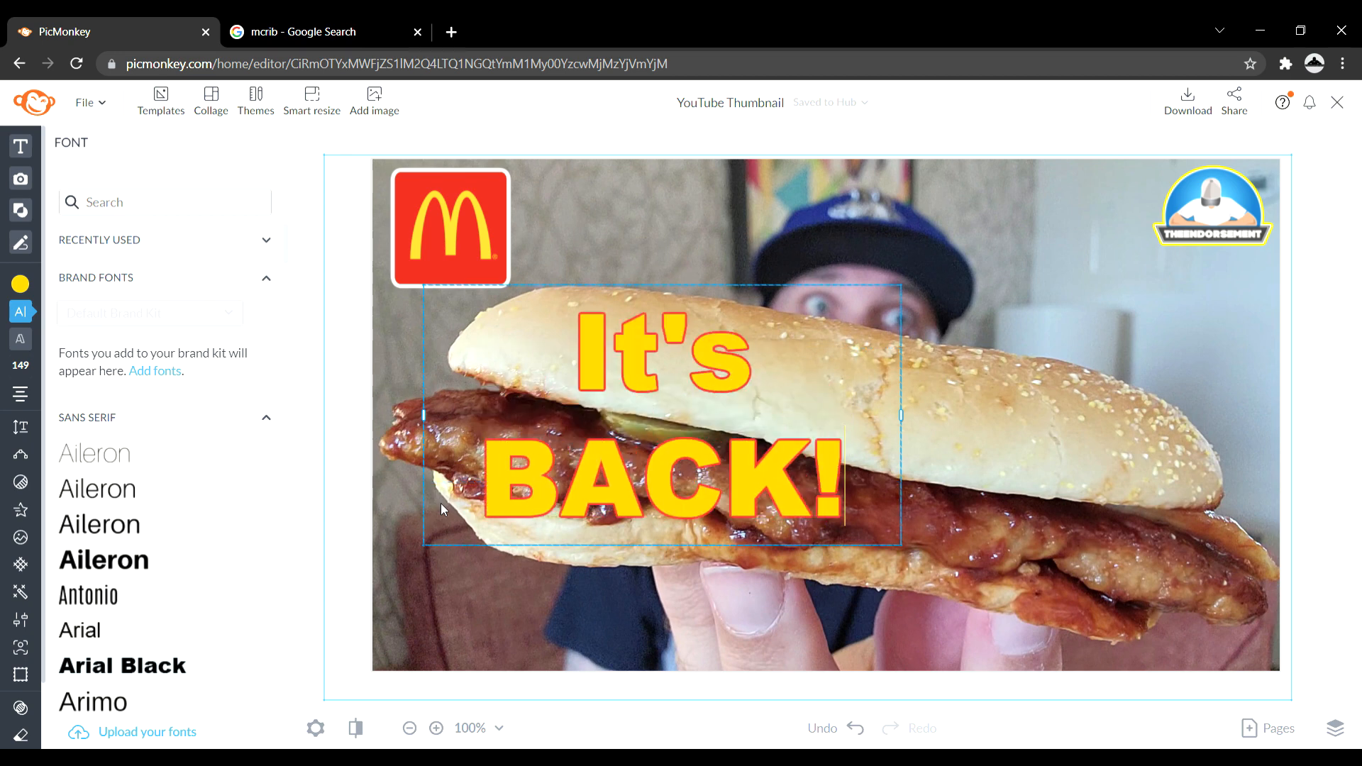
{"action": "key", "text": "Escape"}
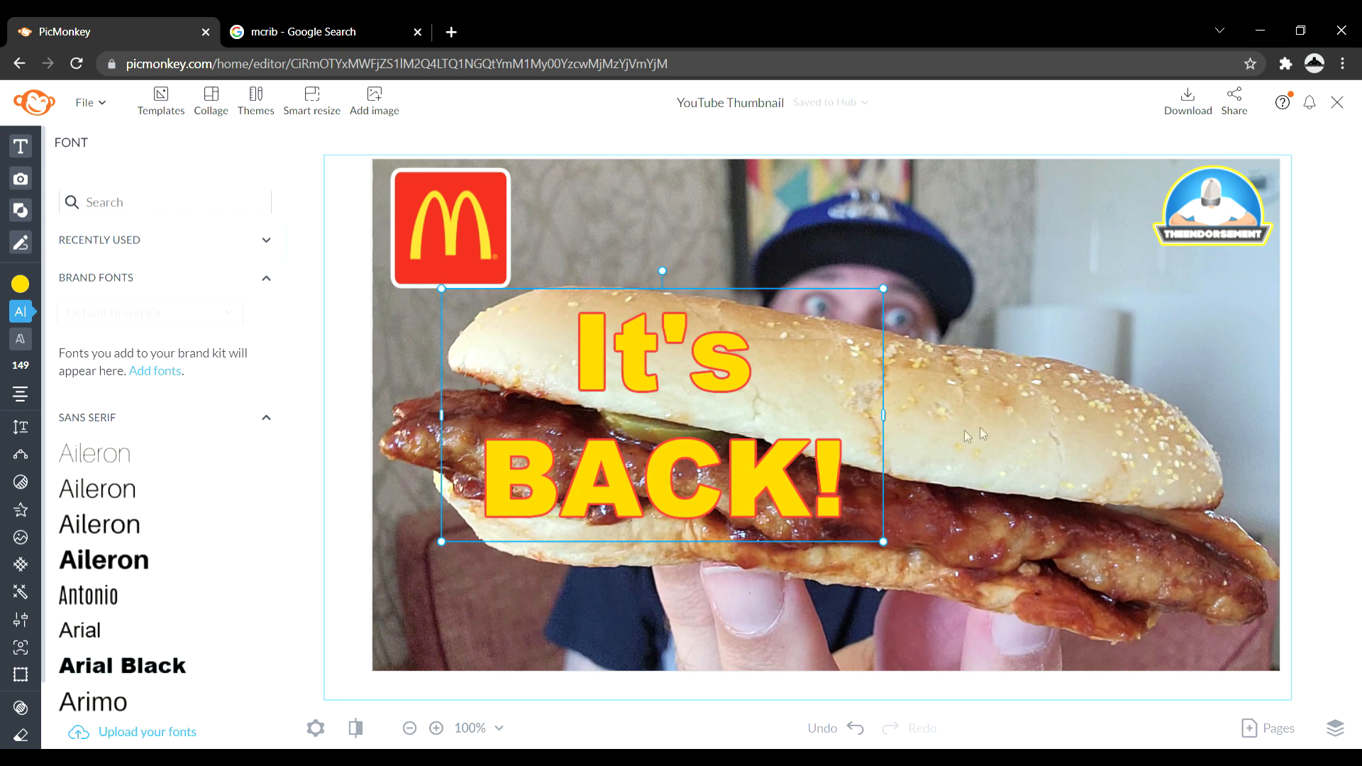
Step: Widen the "It's BACK!" text to one line, tilt it along the sandwich's slope and place it on the top bun
{"action": "left_click_drag", "start_coordinate": [893, 425], "coordinate": [1118, 425]}
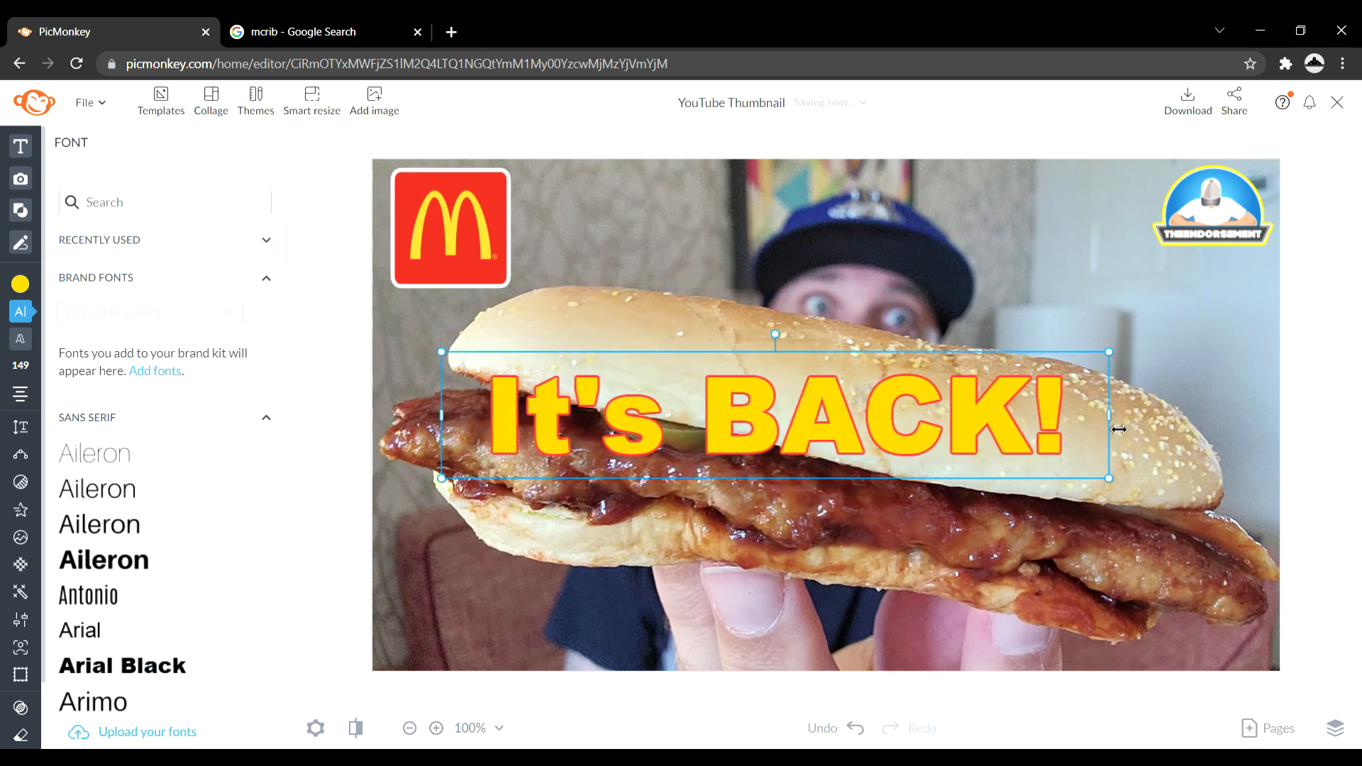
{"action": "left_click_drag", "start_coordinate": [785, 342], "coordinate": [799, 349]}
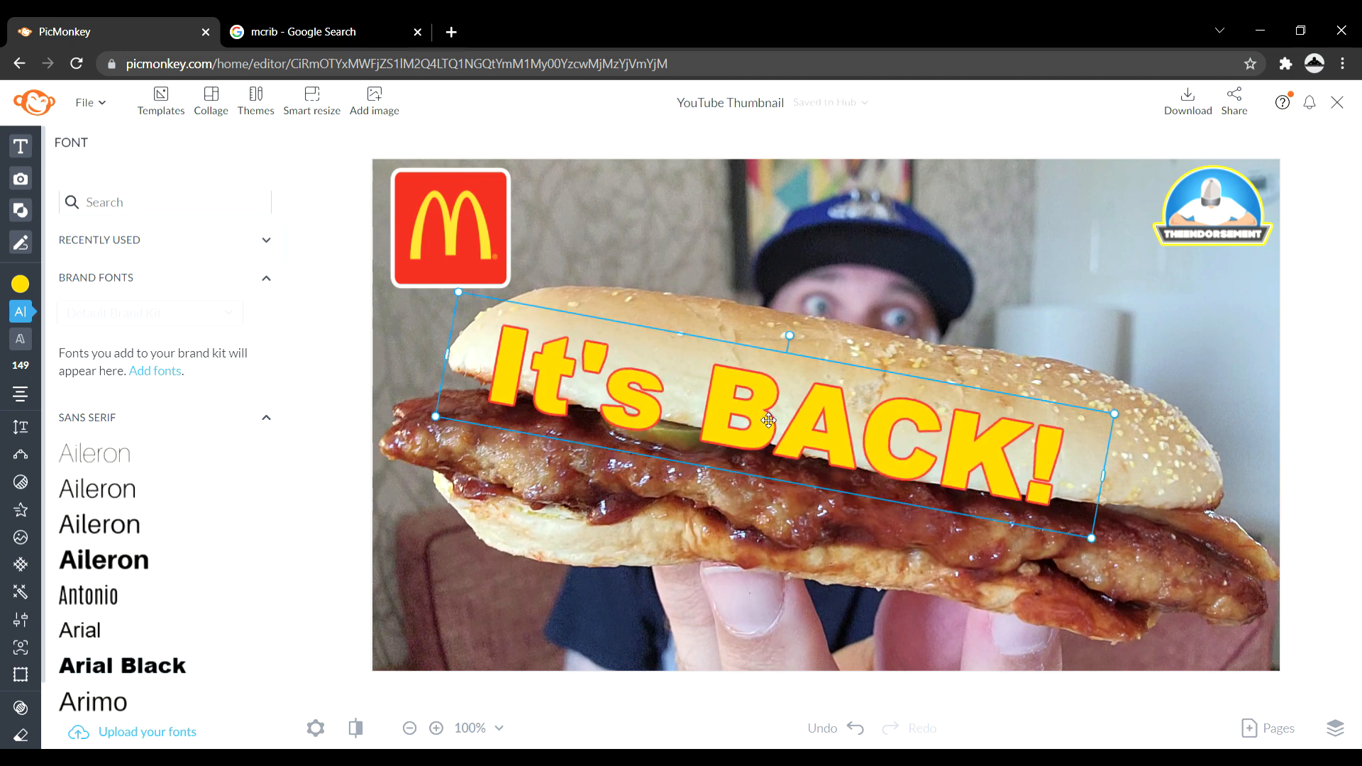
{"action": "left_click_drag", "start_coordinate": [769, 420], "coordinate": [840, 395]}
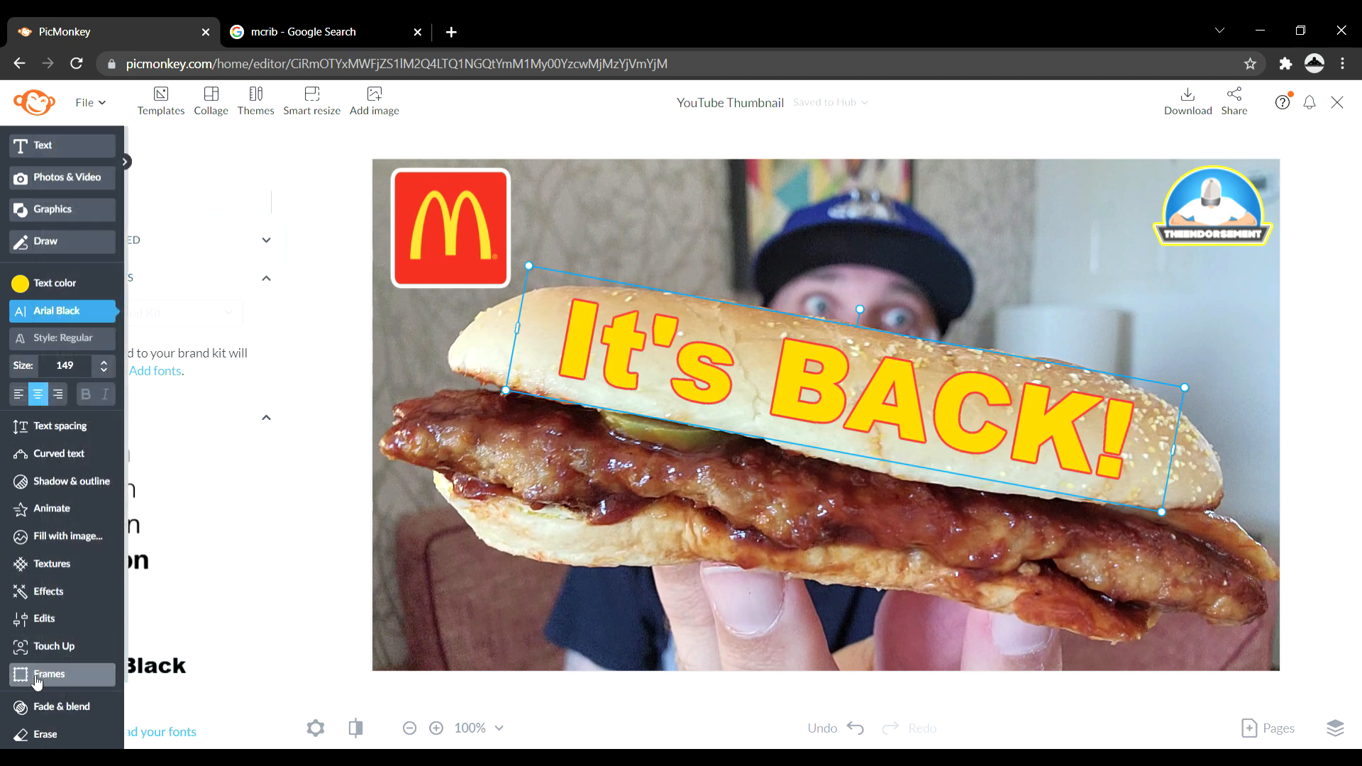
Step: Set the fade of the "It's BACK!" text to 60%
{"action": "left_click", "coordinate": [62, 708]}
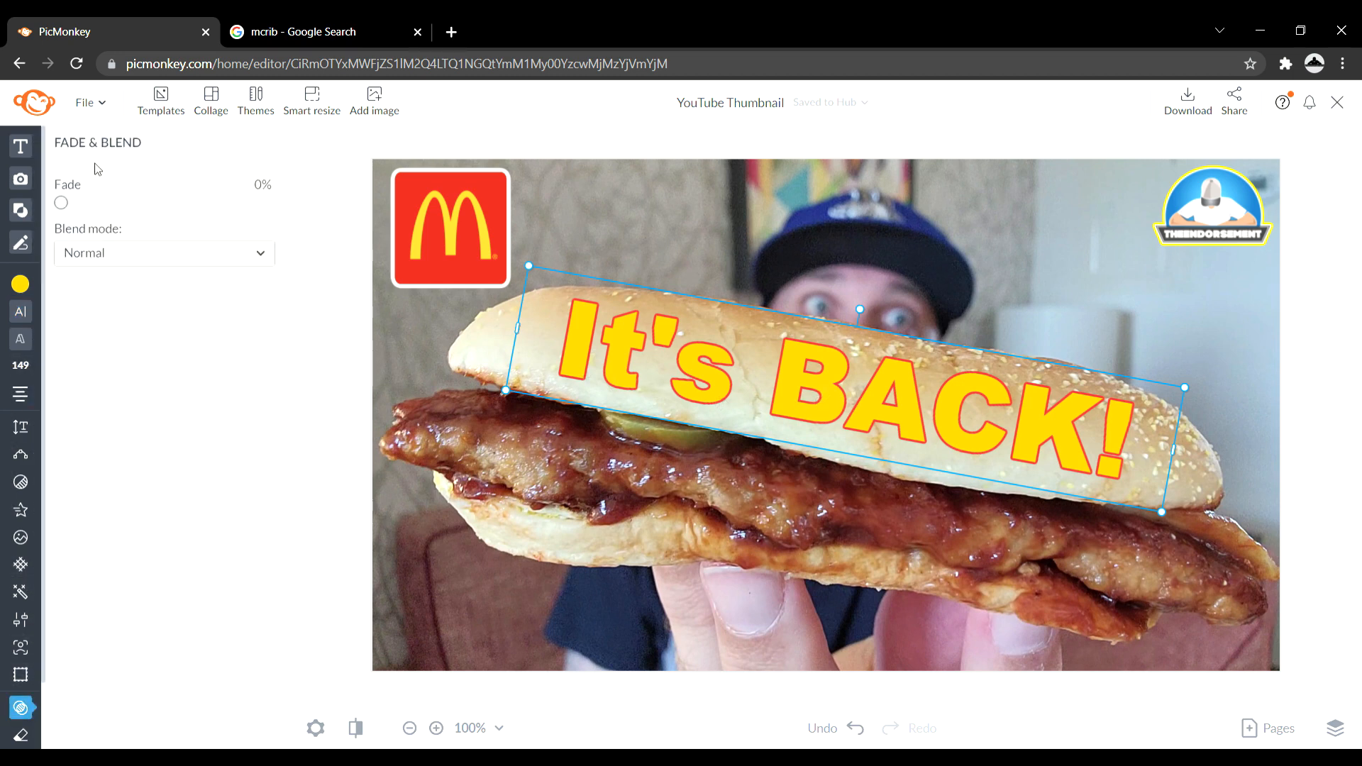
{"action": "left_click_drag", "start_coordinate": [65, 208], "coordinate": [196, 232]}
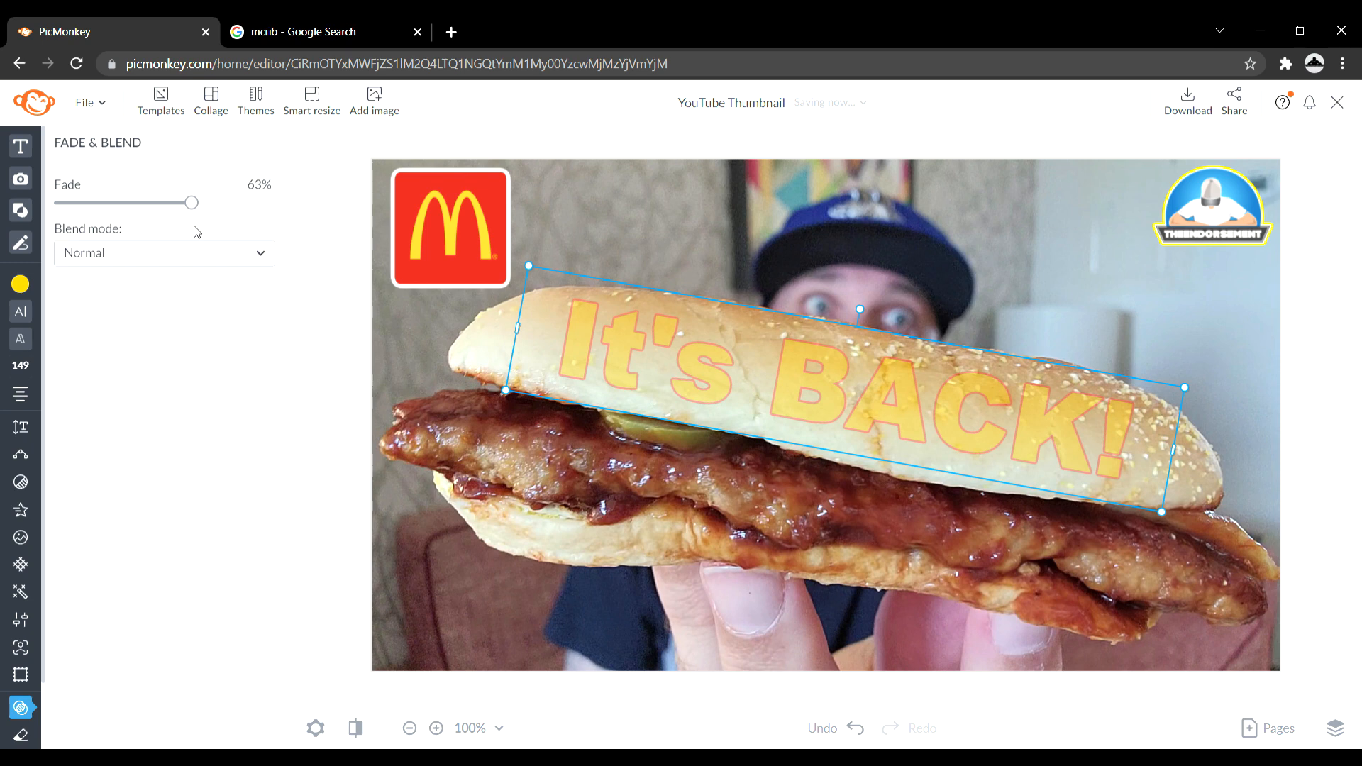
{"action": "mouse_move", "coordinate": [191, 203]}
{"action": "left_mouse_down"}
{"action": "mouse_move", "coordinate": [219, 212]}
{"action": "mouse_move", "coordinate": [164, 213]}
{"action": "mouse_move", "coordinate": [187, 221]}
{"action": "left_mouse_up"}
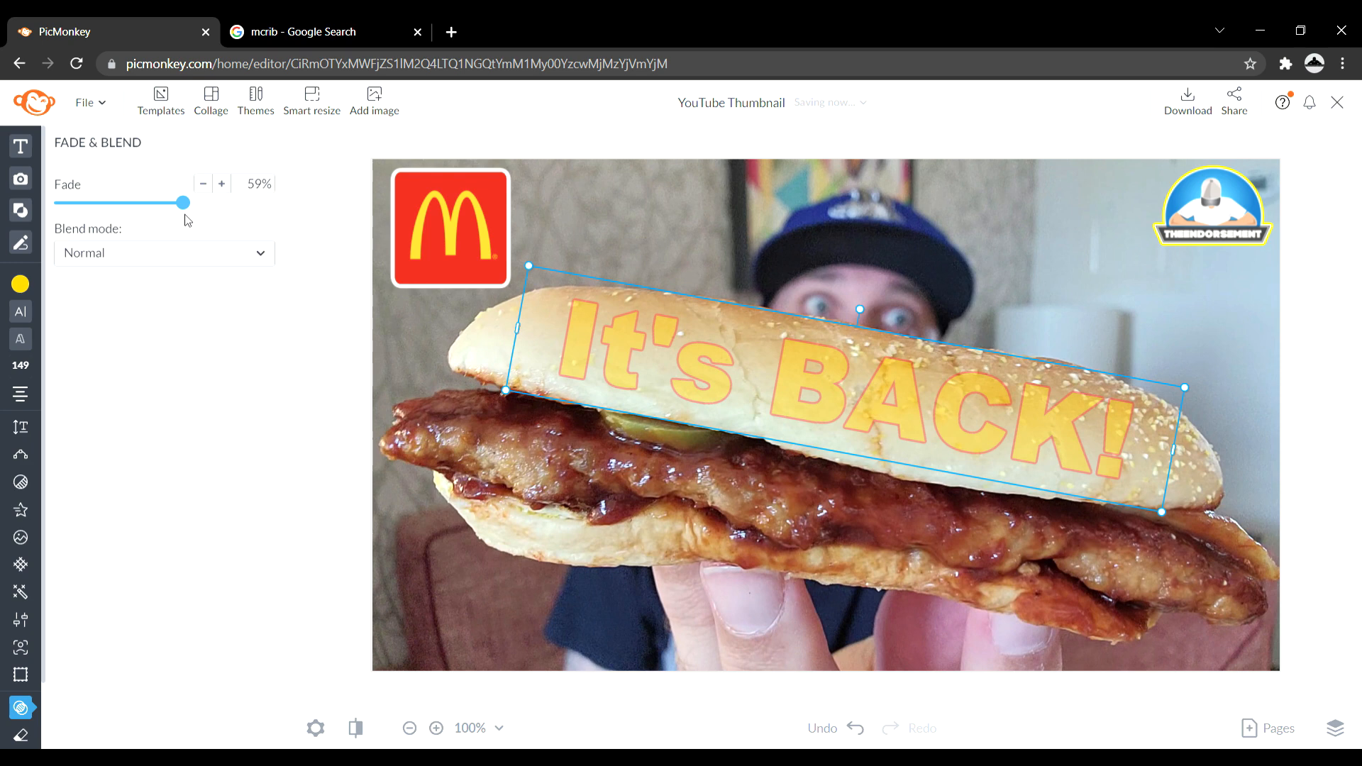
{"action": "left_click_drag", "start_coordinate": [188, 219], "coordinate": [190, 221]}
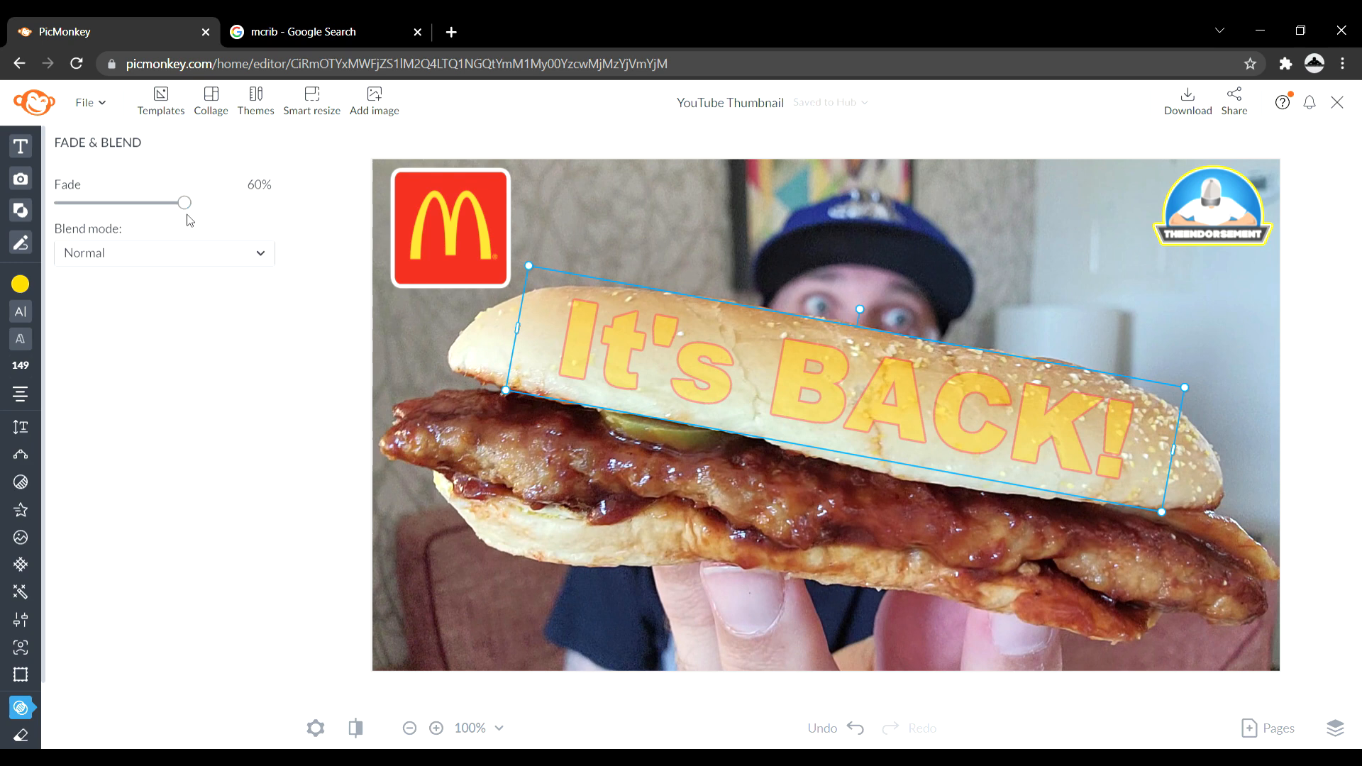
Step: Copy and paste the "It's BACK!" text, place the copy below the sandwich's top bun near the image's lower edge and rotate it to 0.0°
{"action": "right_click", "coordinate": [752, 358]}
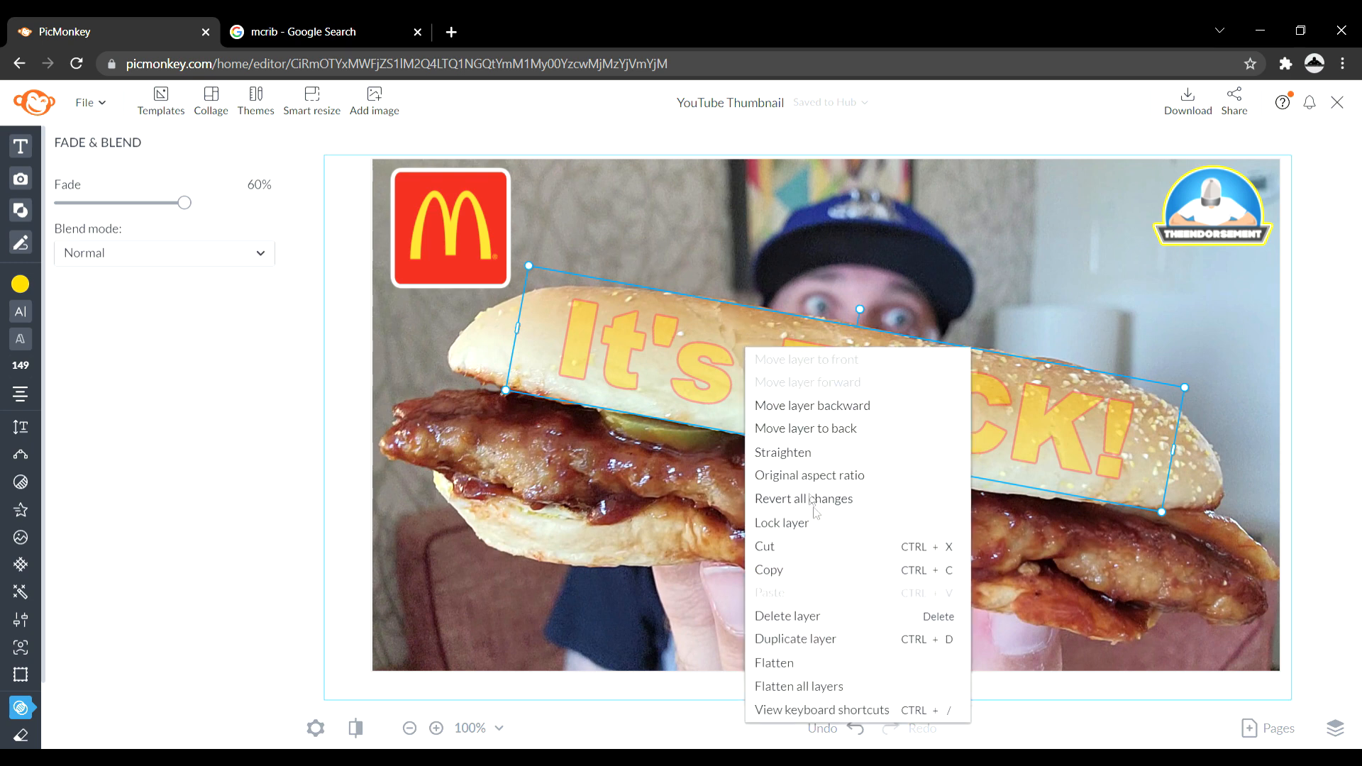
{"action": "left_click", "coordinate": [831, 575]}
{"action": "key", "text": "ctrl+v"}
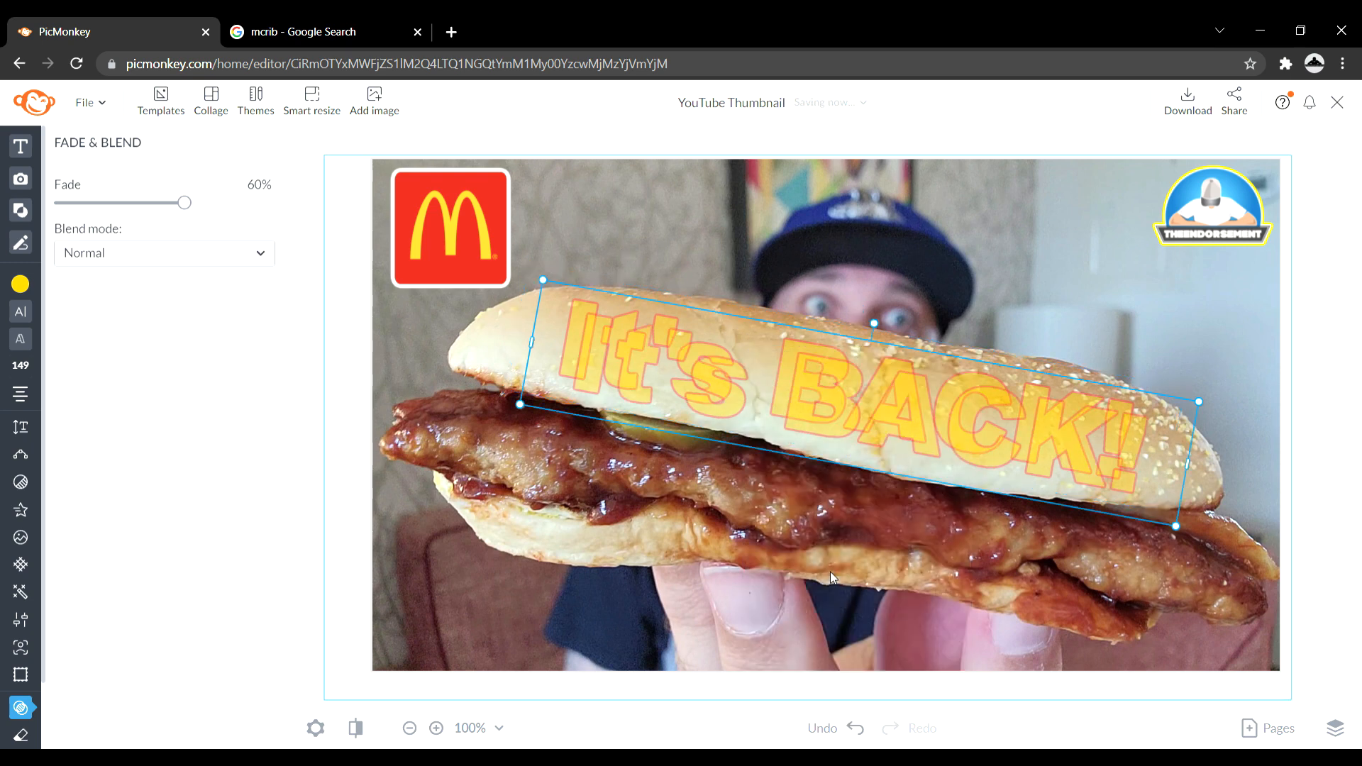
{"action": "left_click_drag", "start_coordinate": [852, 391], "coordinate": [793, 568]}
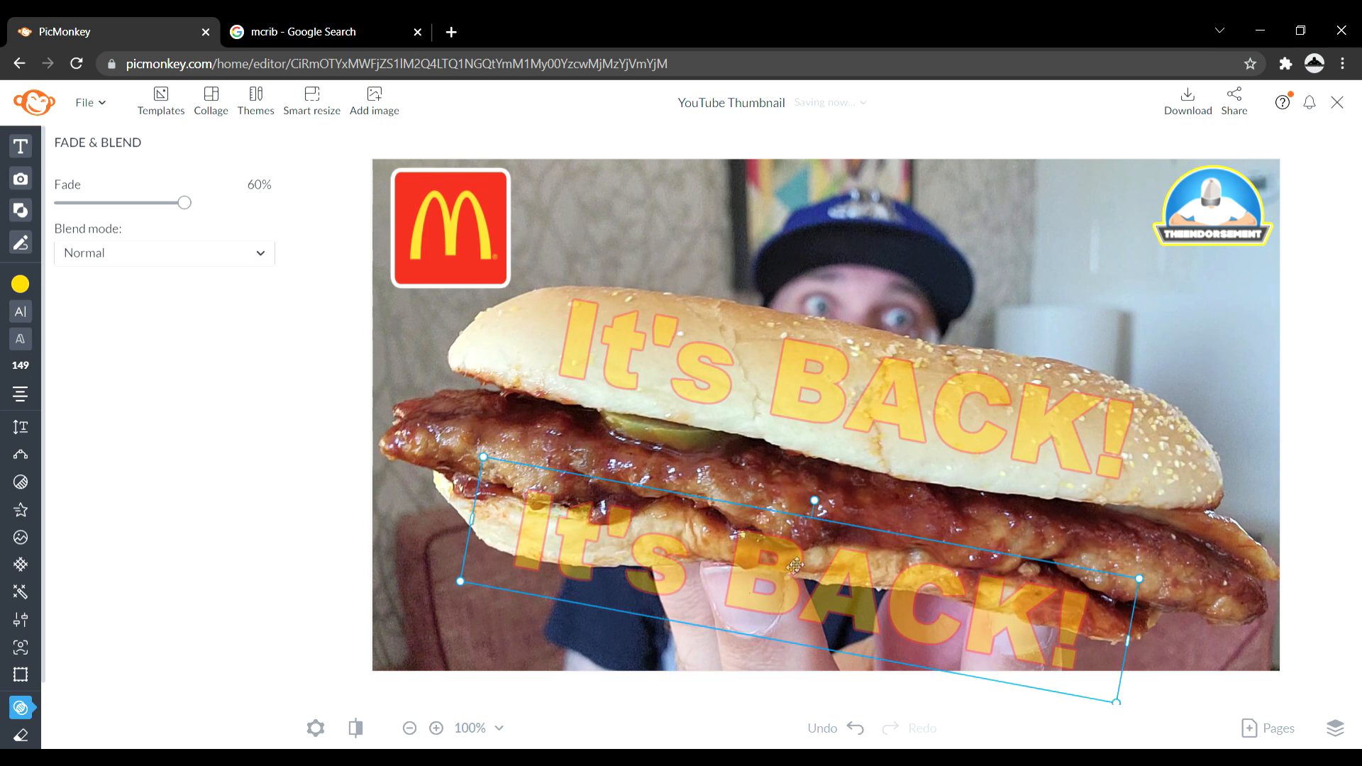
{"action": "left_click_drag", "start_coordinate": [825, 508], "coordinate": [811, 510]}
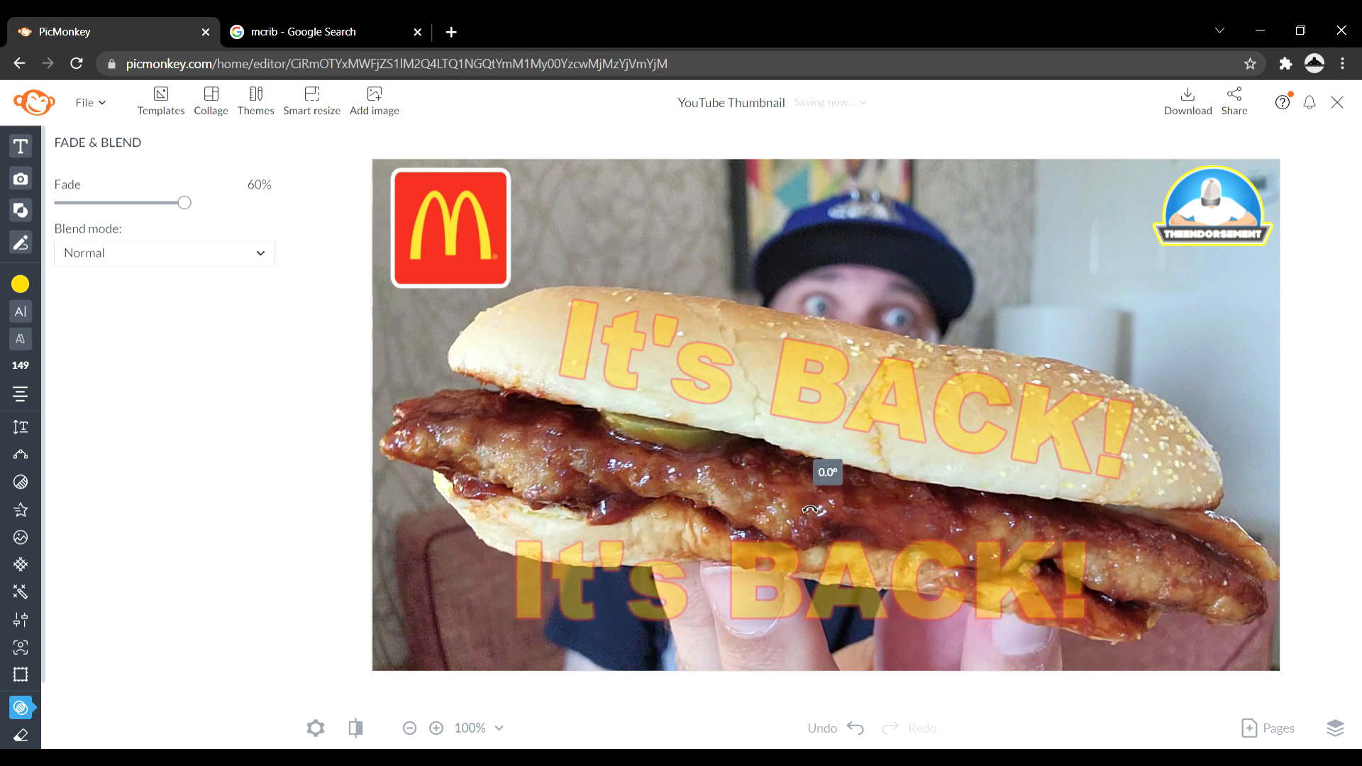
Step: Try replacing the lower text copy's wording with "Mc No Thanks"
{"action": "double_click", "coordinate": [1115, 602]}
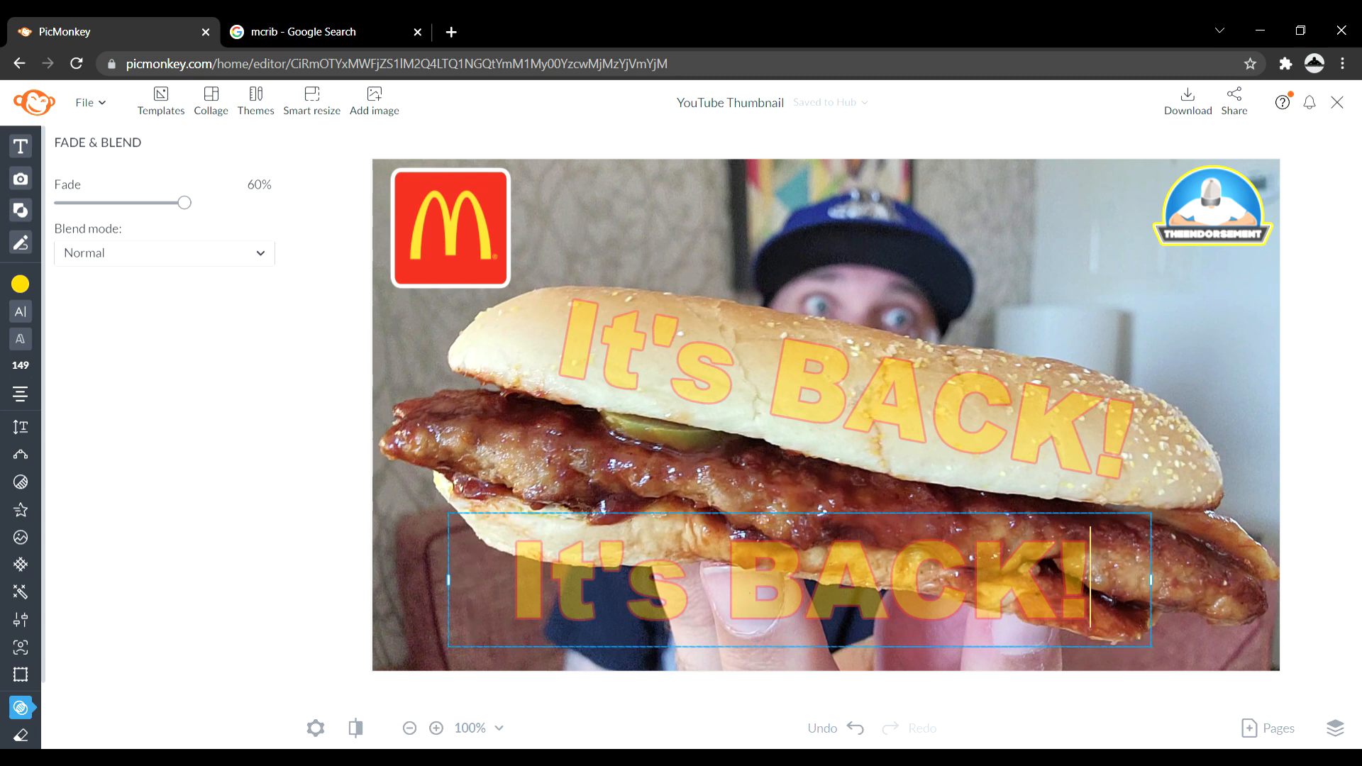
{"action": "key", "text": "BackSpace"}
{"action": "key", "text": "BackSpace"}
{"action": "key", "text": "BackSpace"}
{"action": "key", "text": "BackSpace"}
{"action": "key", "text": "BackSpace"}
{"action": "key", "text": "BackSpace"}
{"action": "key", "text": "BackSpace"}
{"action": "key", "text": "BackSpace"}
{"action": "key", "text": "BackSpace"}
{"action": "key", "text": "BackSpace"}
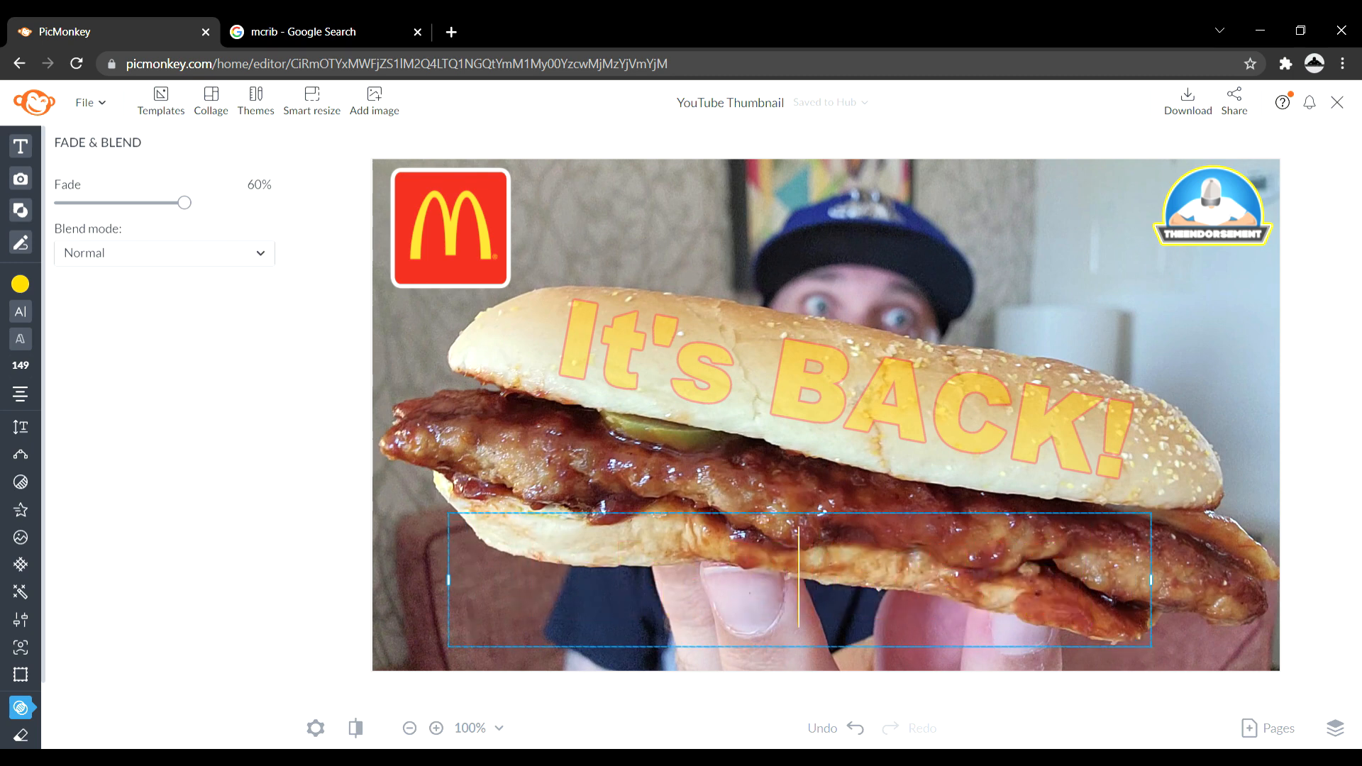
{"action": "type", "text": "Mc"}
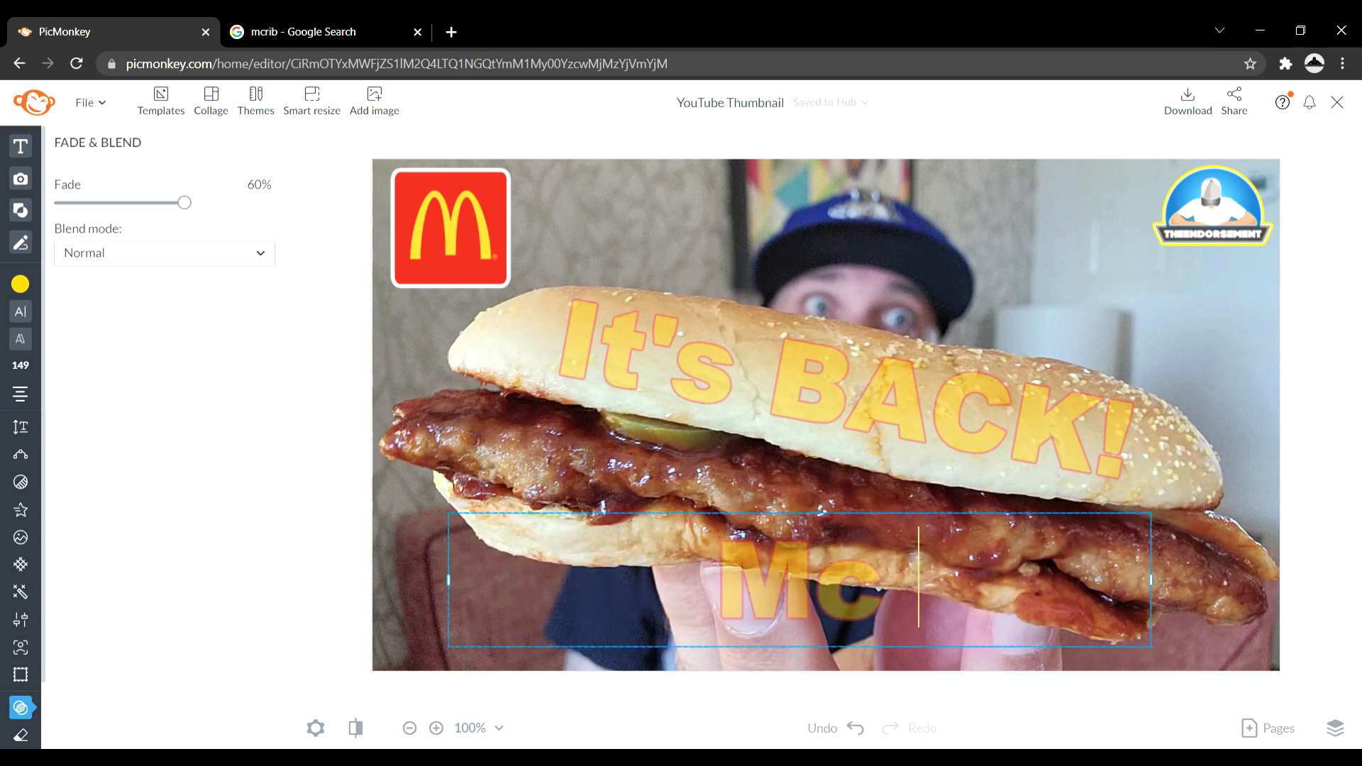
{"action": "type", "text": " No Thanks"}
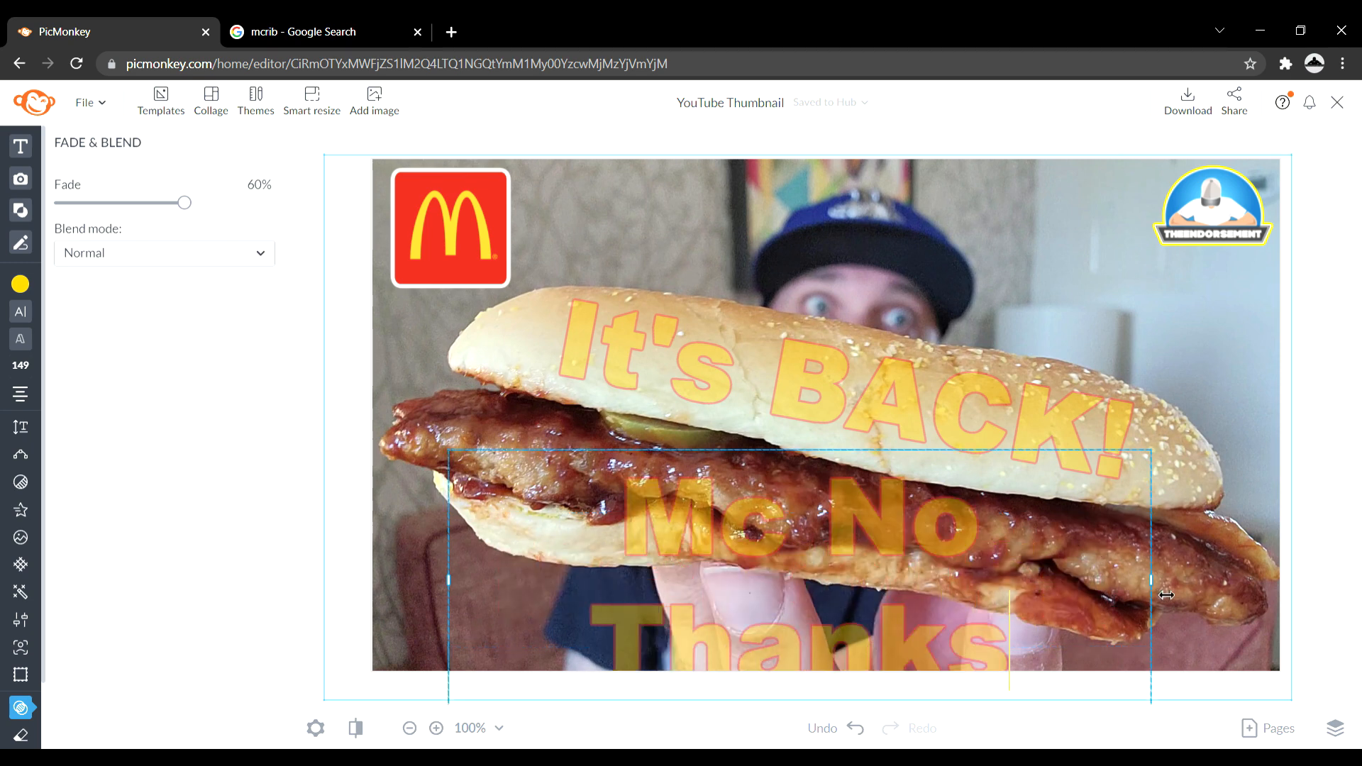
Step: Widen the lower text box so its wording fits one line, and set its fade to 0%
{"action": "left_click_drag", "start_coordinate": [1161, 589], "coordinate": [1324, 567]}
{"action": "left_click_drag", "start_coordinate": [1016, 619], "coordinate": [948, 674]}
{"action": "mouse_move", "coordinate": [25, 701]}
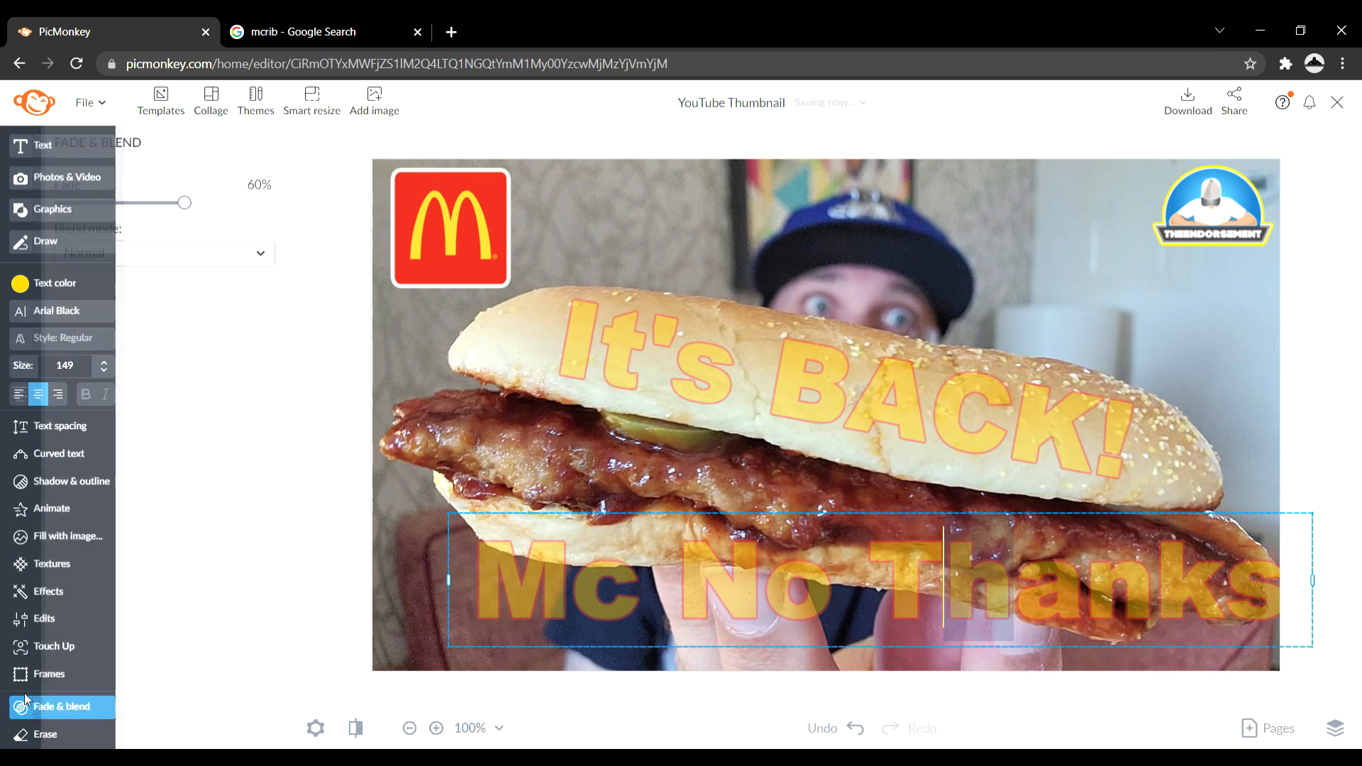
{"action": "left_click_drag", "start_coordinate": [184, 203], "coordinate": [60, 203]}
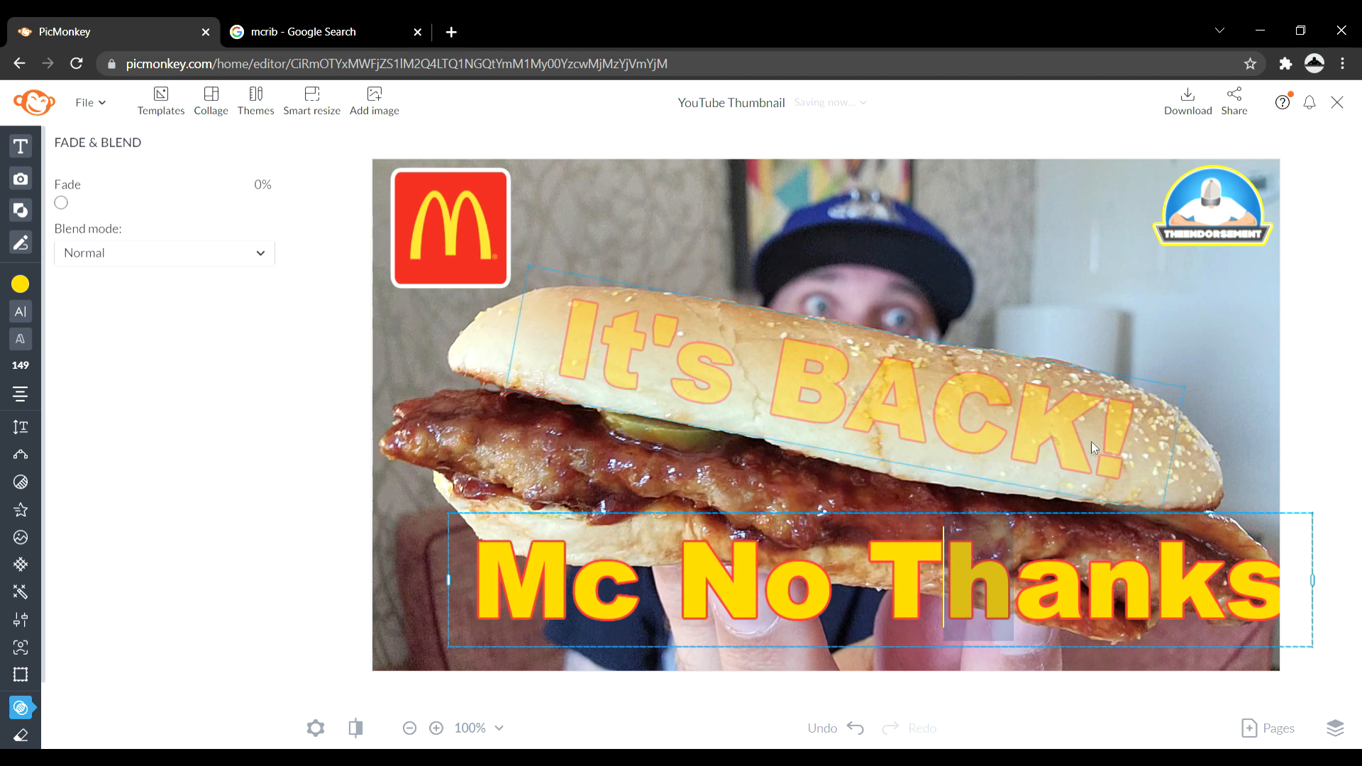
Step: Clear the lower text, briefly try "lol", and replace it with "McRib"
{"action": "left_click", "coordinate": [1258, 591]}
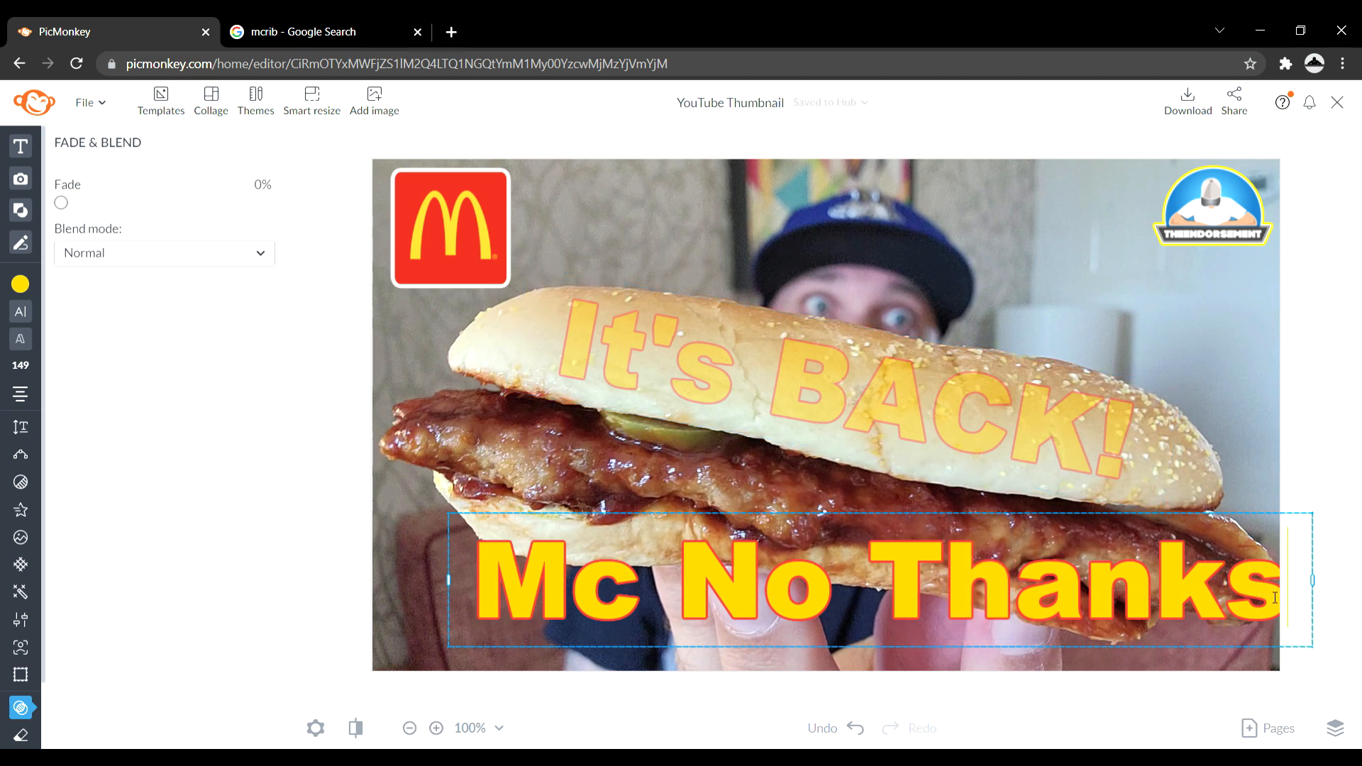
{"action": "key", "text": "BackSpace"}
{"action": "key", "text": "BackSpace"}
{"action": "key", "text": "BackSpace"}
{"action": "key", "text": "BackSpace"}
{"action": "key", "text": "BackSpace"}
{"action": "key", "text": "BackSpace"}
{"action": "key", "text": "BackSpace"}
{"action": "key", "text": "BackSpace"}
{"action": "key", "text": "BackSpace"}
{"action": "key", "text": "BackSpace"}
{"action": "key", "text": "BackSpace"}
{"action": "key", "text": "BackSpace"}
{"action": "type", "text": "lol"}
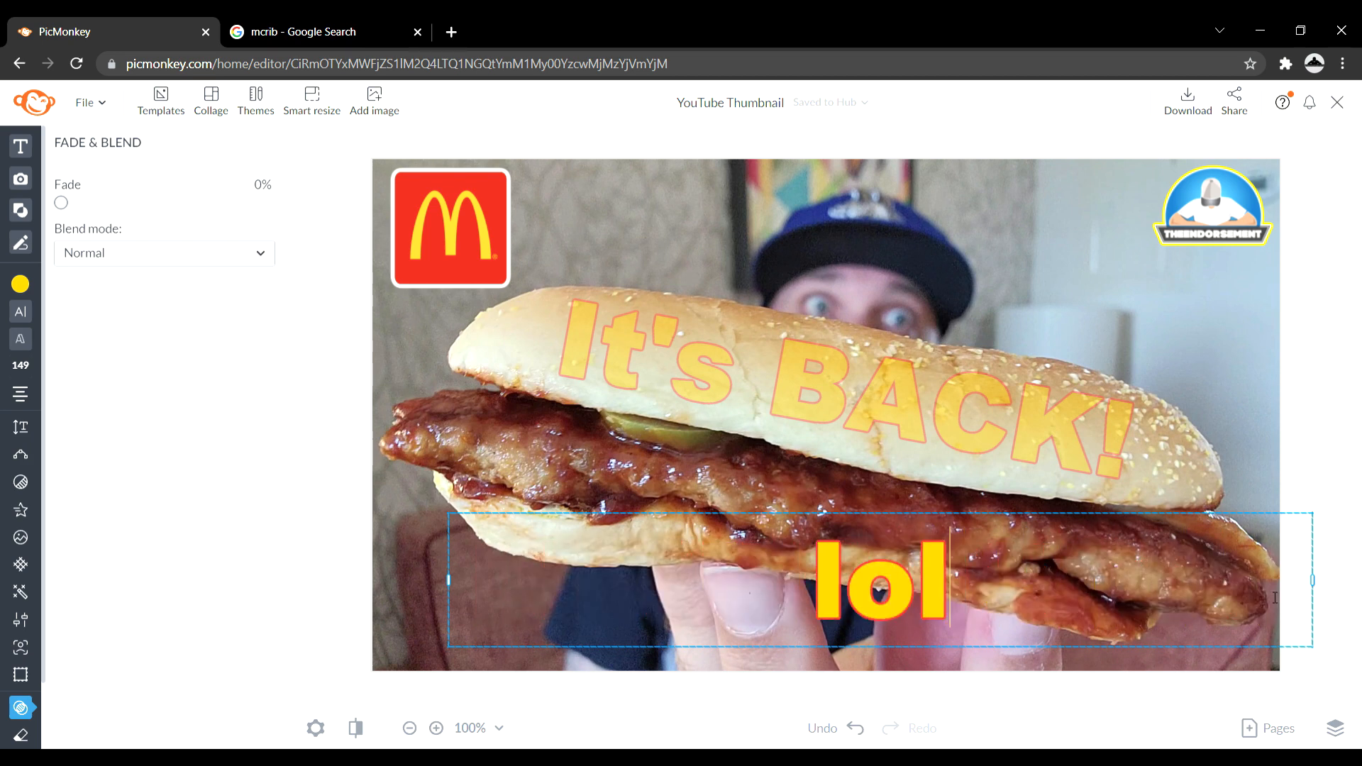
{"action": "key", "text": "BackSpace"}
{"action": "key", "text": "BackSpace"}
{"action": "key", "text": "BackSpace"}
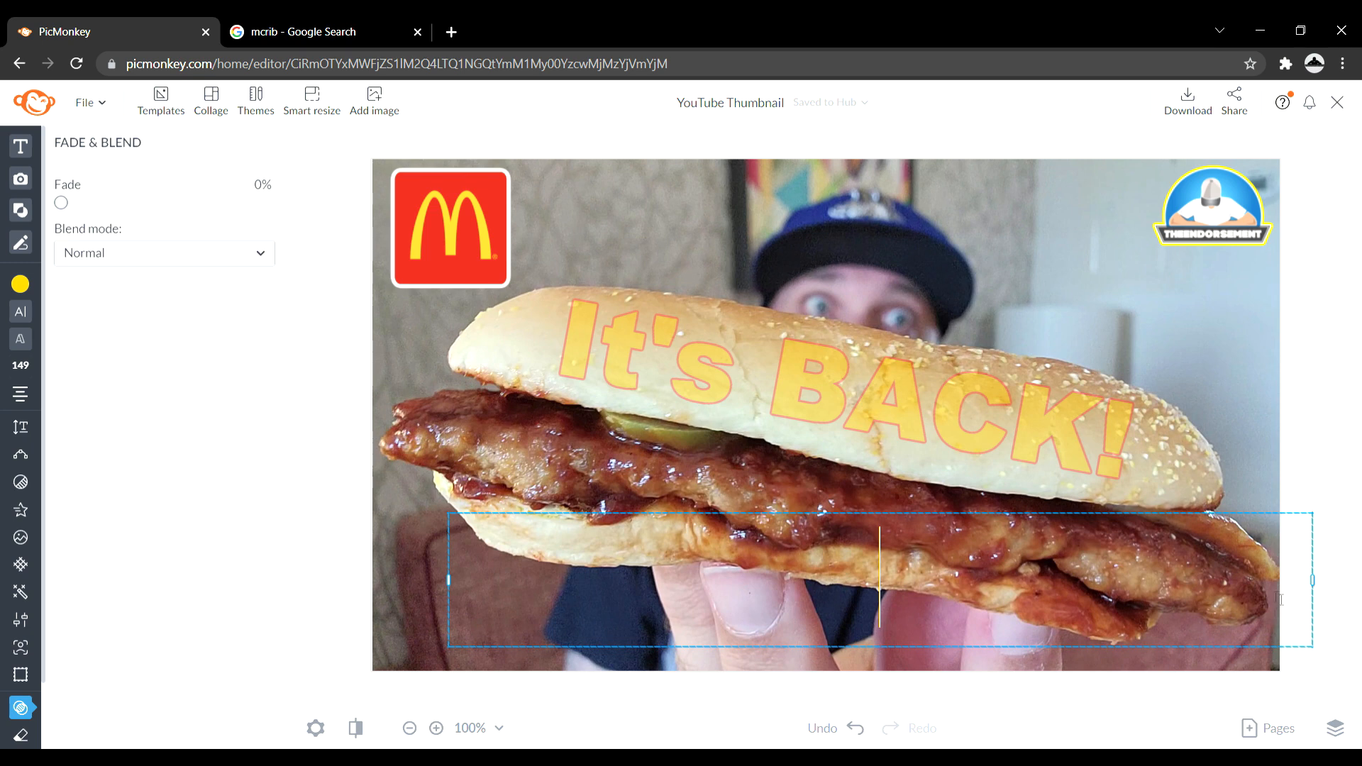
{"action": "type", "text": "Mc"}
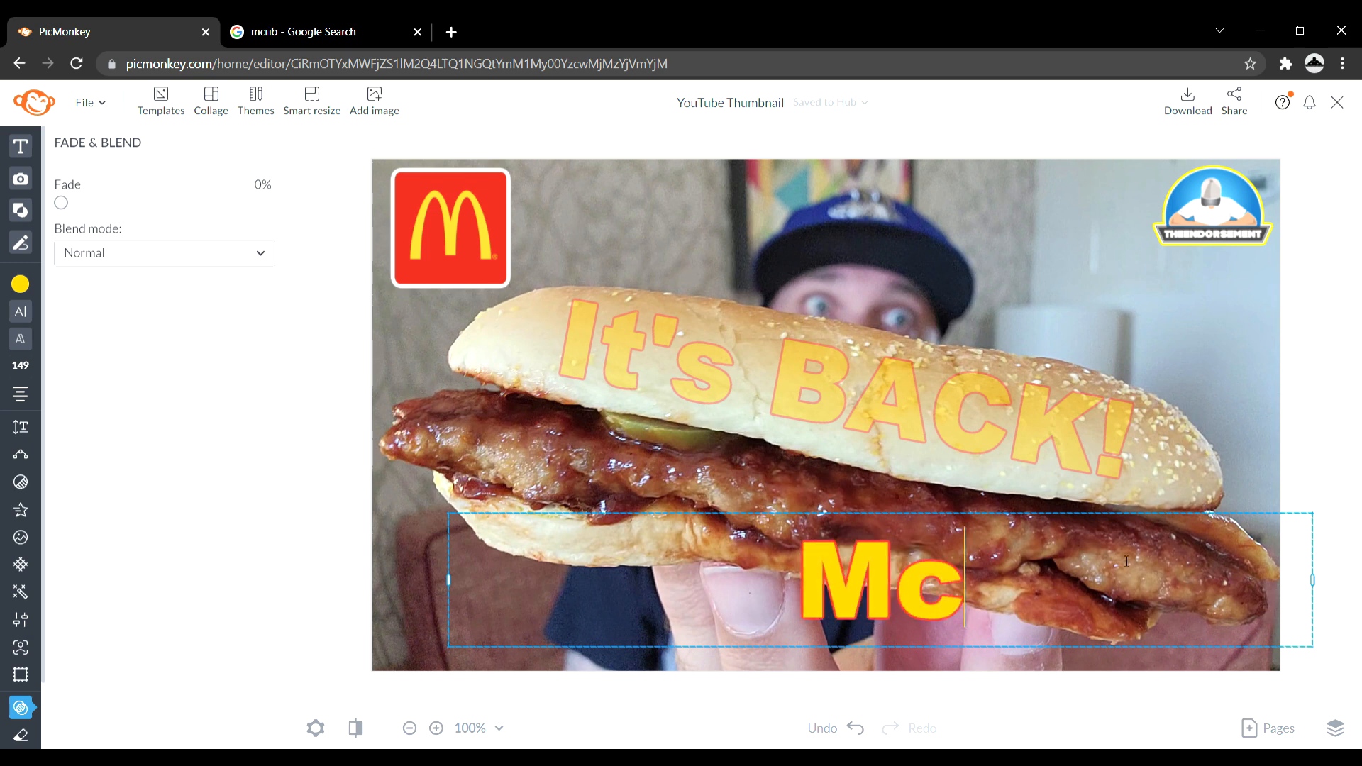
{"action": "type", "text": "Rin"}
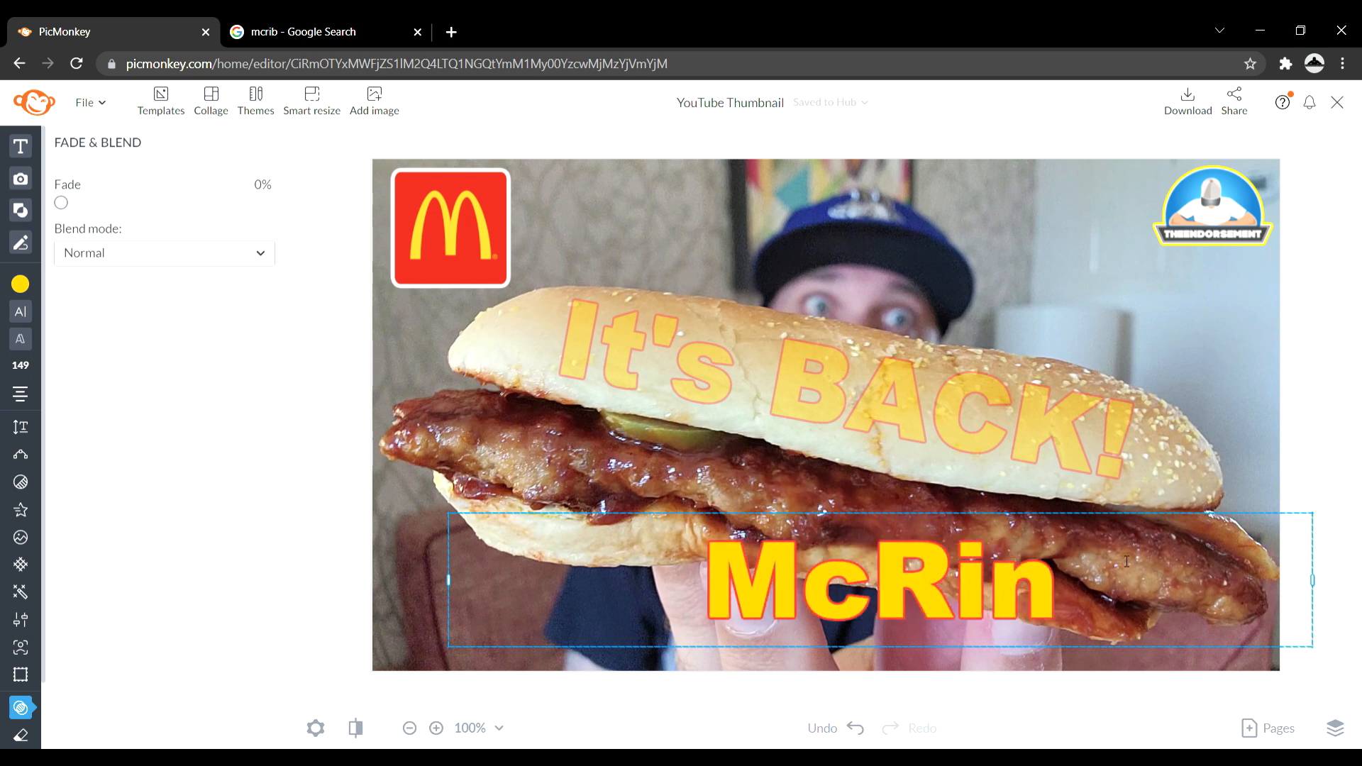
{"action": "key", "text": "BackSpace"}
{"action": "type", "text": "b"}
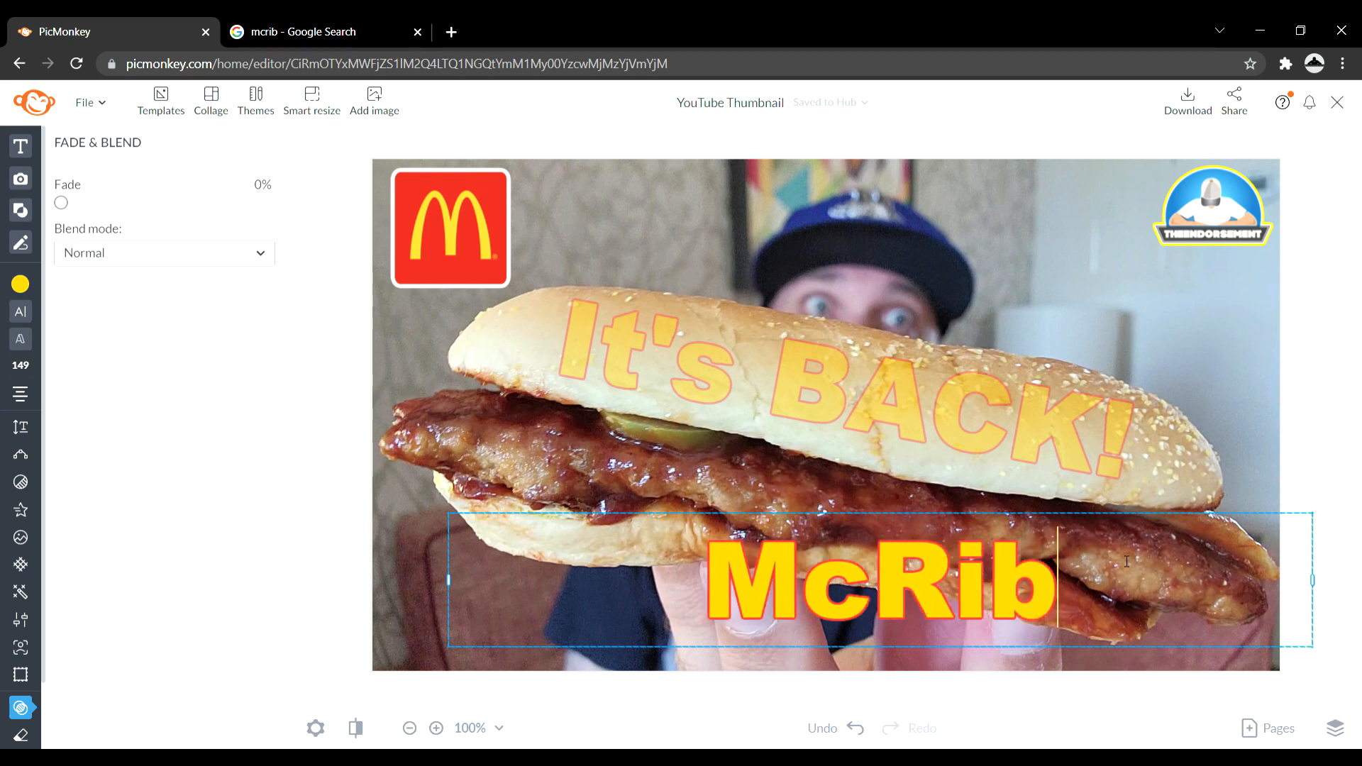
{"action": "key", "text": "Escape"}
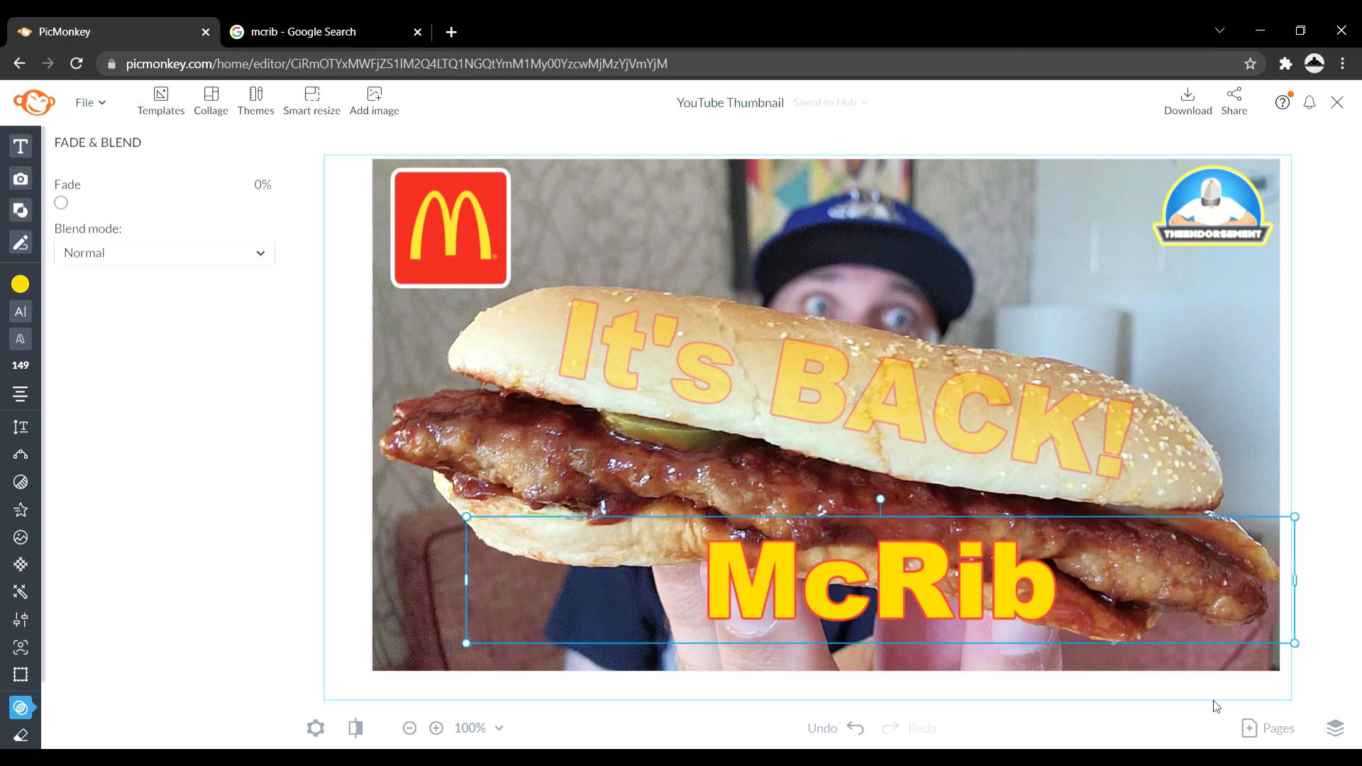
Step: Narrow the "McRib" text box, enlarge the text to size 177 and place it in the thumbnail's lower-left corner
{"action": "left_click_drag", "start_coordinate": [1137, 599], "coordinate": [952, 580]}
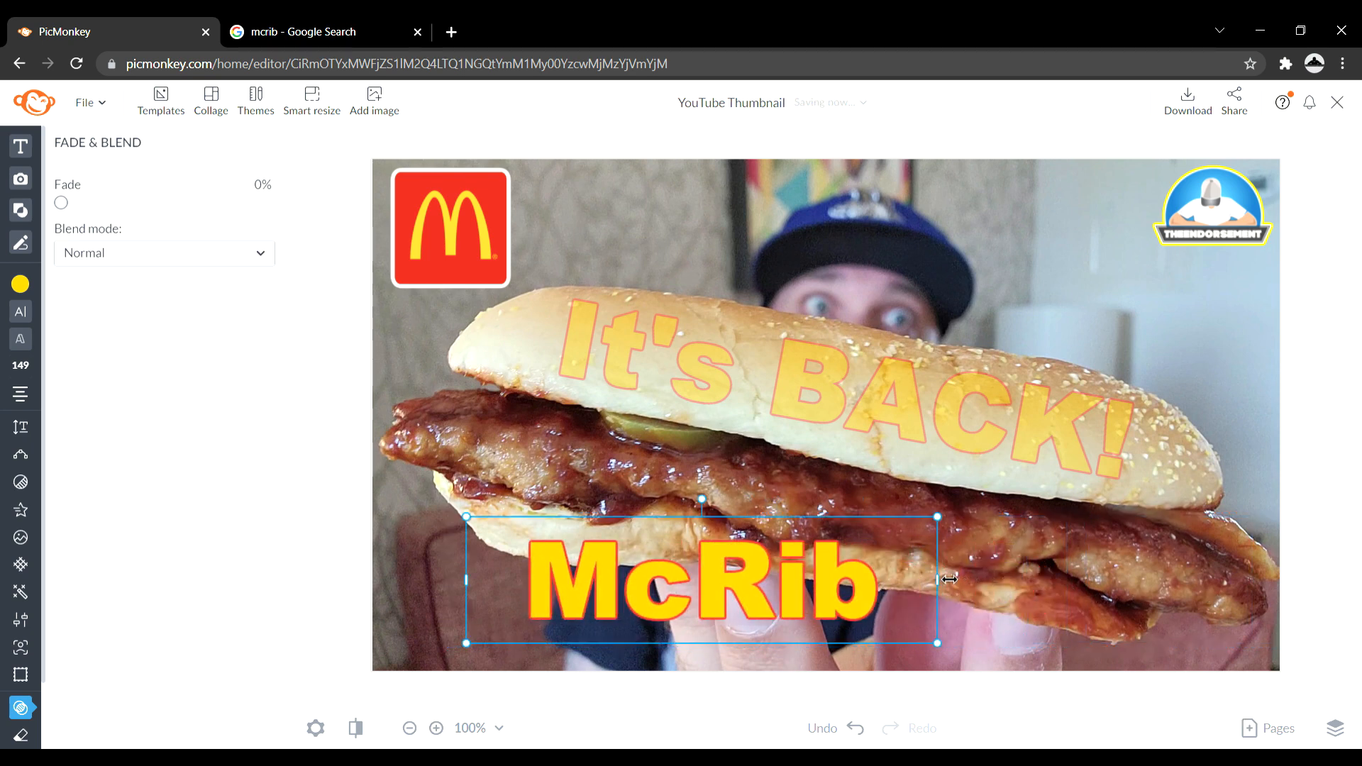
{"action": "left_click_drag", "start_coordinate": [954, 527], "coordinate": [1108, 485]}
{"action": "left_click_drag", "start_coordinate": [866, 534], "coordinate": [692, 595]}
{"action": "left_click_drag", "start_coordinate": [929, 531], "coordinate": [878, 559]}
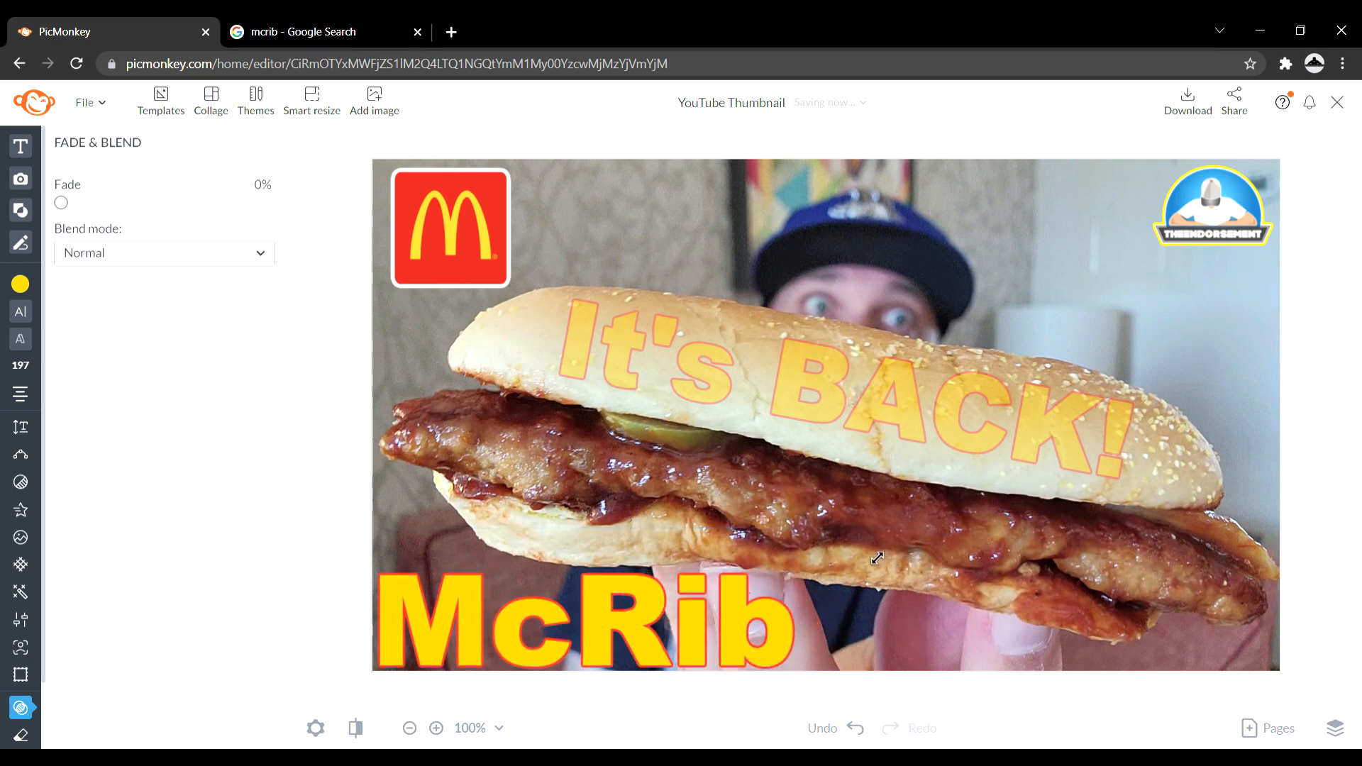
{"action": "left_click_drag", "start_coordinate": [631, 645], "coordinate": [634, 647]}
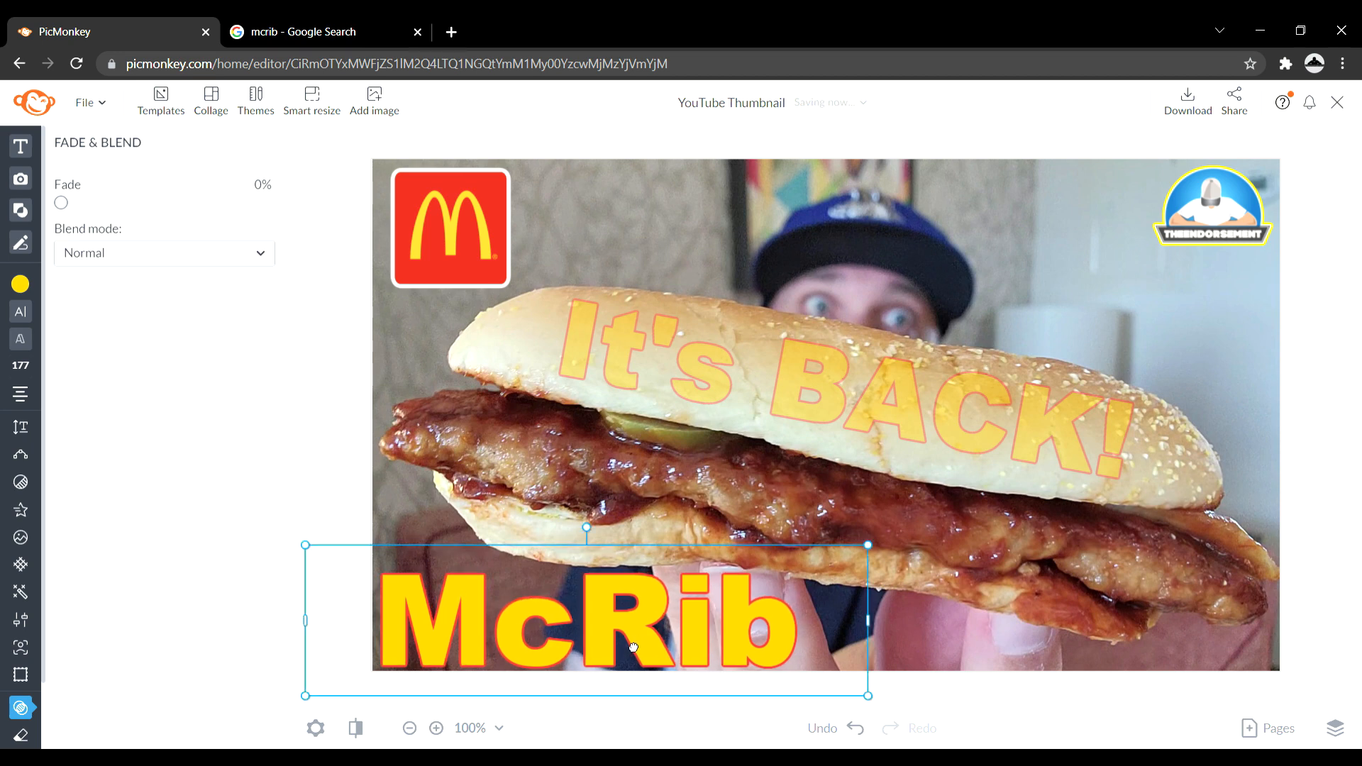
Step: Reduce the "McRib" text to size 170 and move it beside the McDonald's logo
{"action": "left_click_drag", "start_coordinate": [882, 559], "coordinate": [845, 555]}
{"action": "left_click_drag", "start_coordinate": [642, 621], "coordinate": [786, 228]}
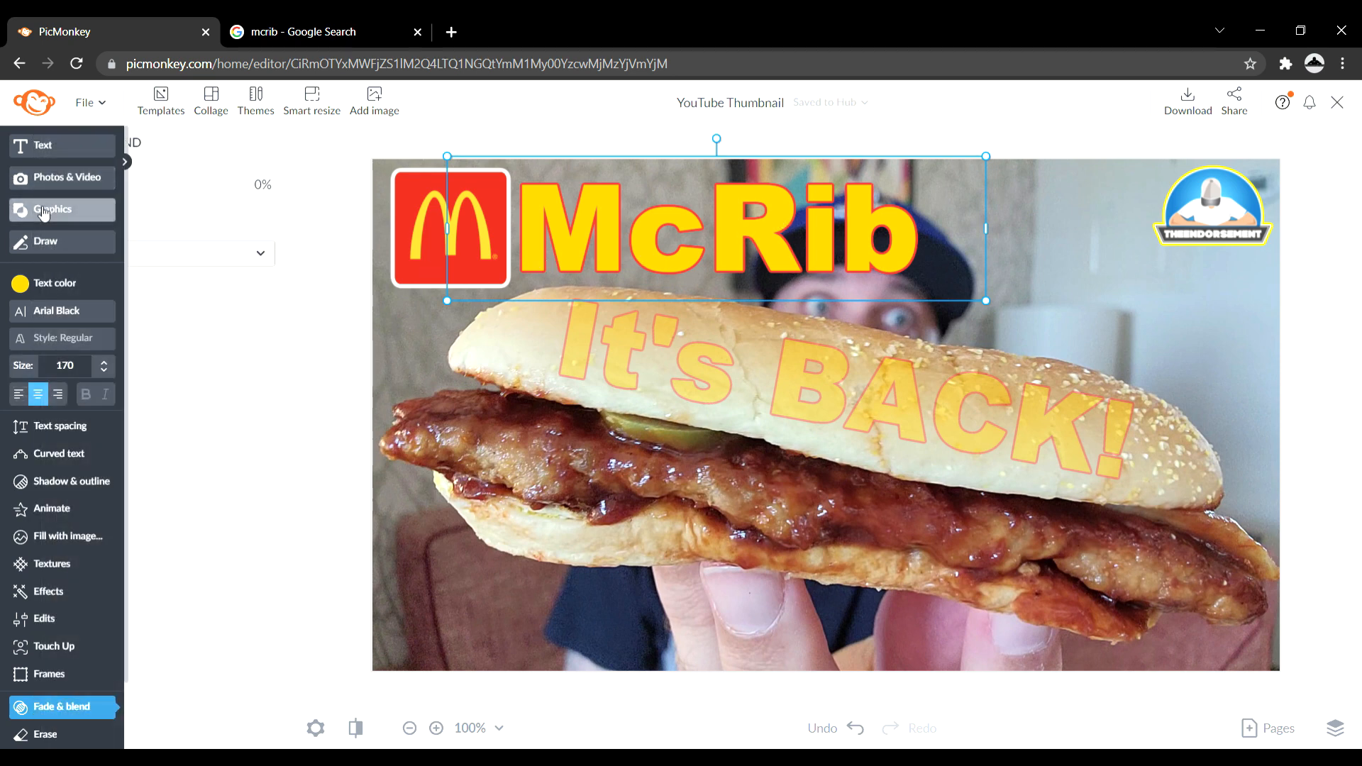
Step: Add a basic rounded rectangle and stretch it over the "McRib" text beside the McDonald's logo
{"action": "left_click", "coordinate": [41, 210]}
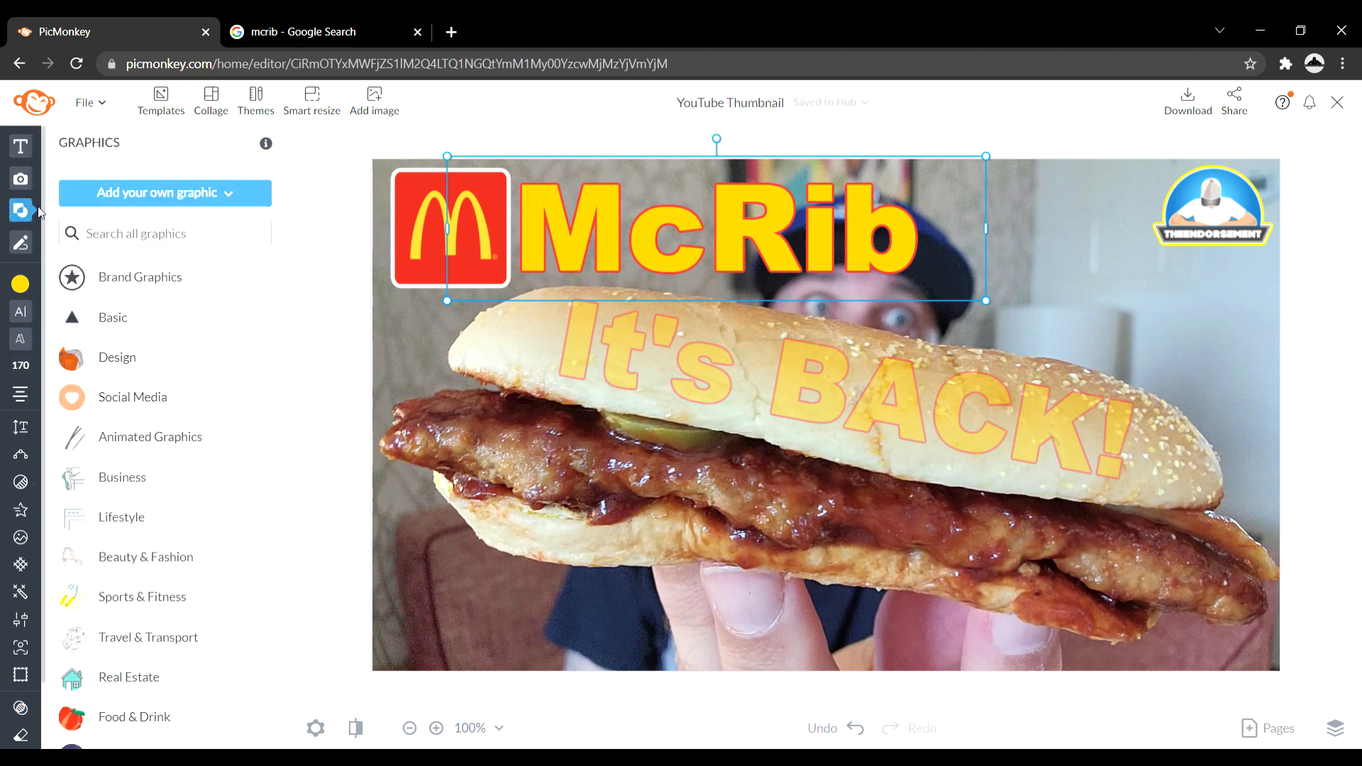
{"action": "left_click", "coordinate": [106, 318]}
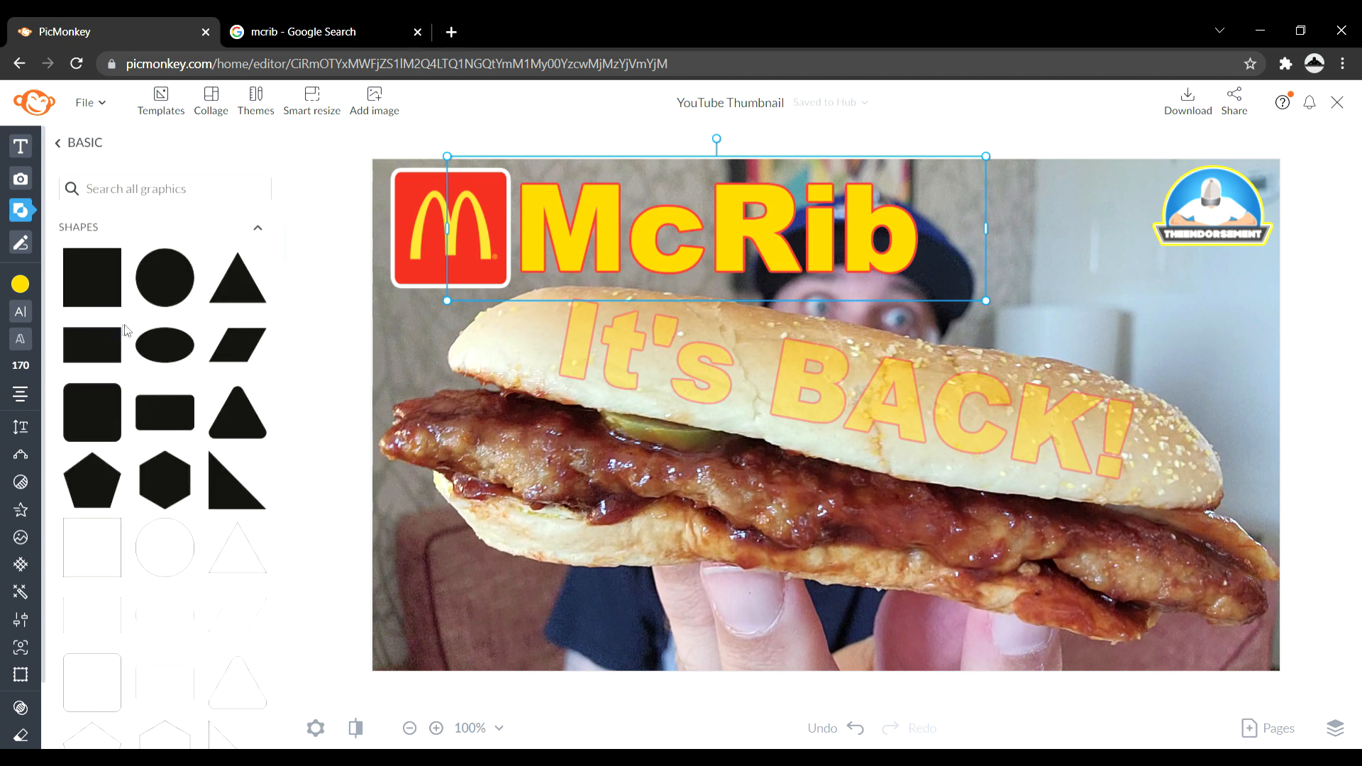
{"action": "left_click", "coordinate": [159, 407]}
{"action": "left_click_drag", "start_coordinate": [827, 434], "coordinate": [602, 253]}
{"action": "left_click_drag", "start_coordinate": [689, 233], "coordinate": [934, 252]}
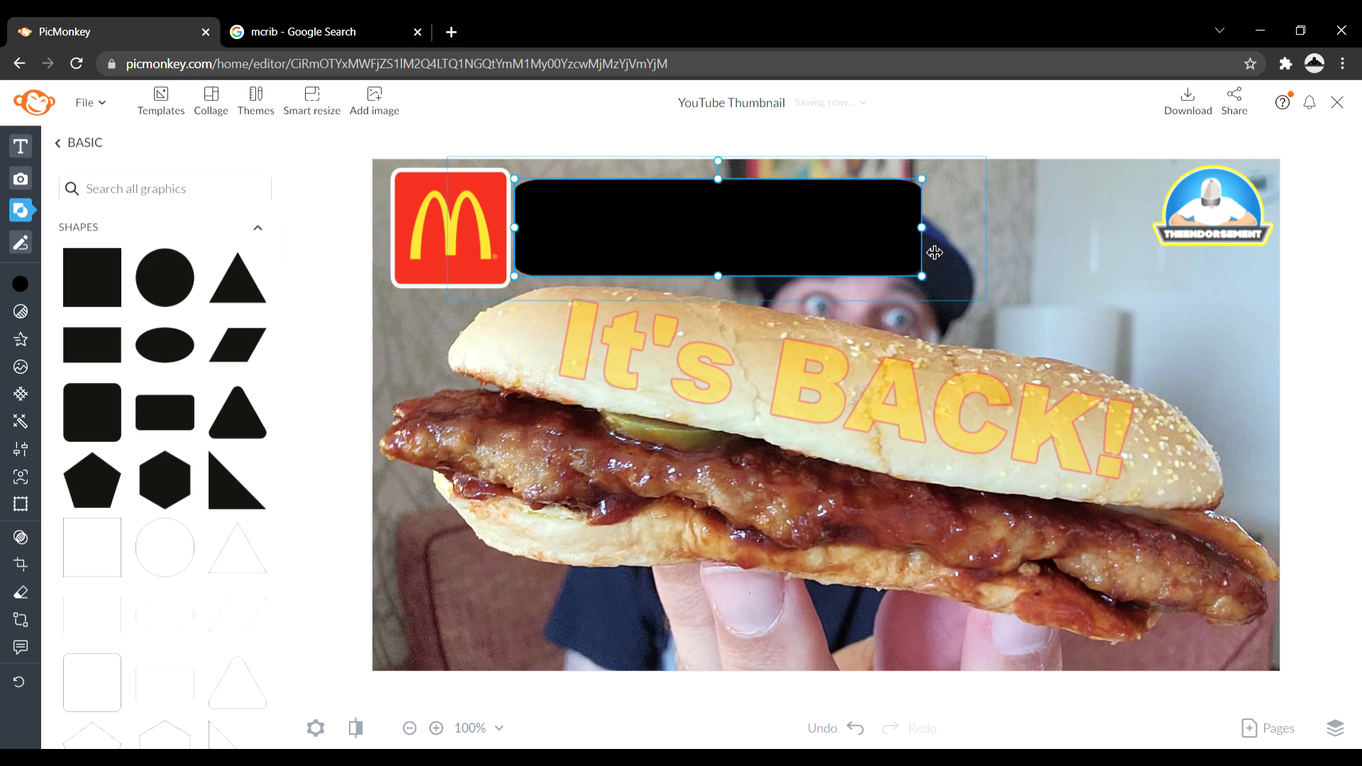
Step: Reorder the rounded rectangle so it lies behind the "McRib" text but in front of the sandwich photo
{"action": "right_click", "coordinate": [686, 231]}
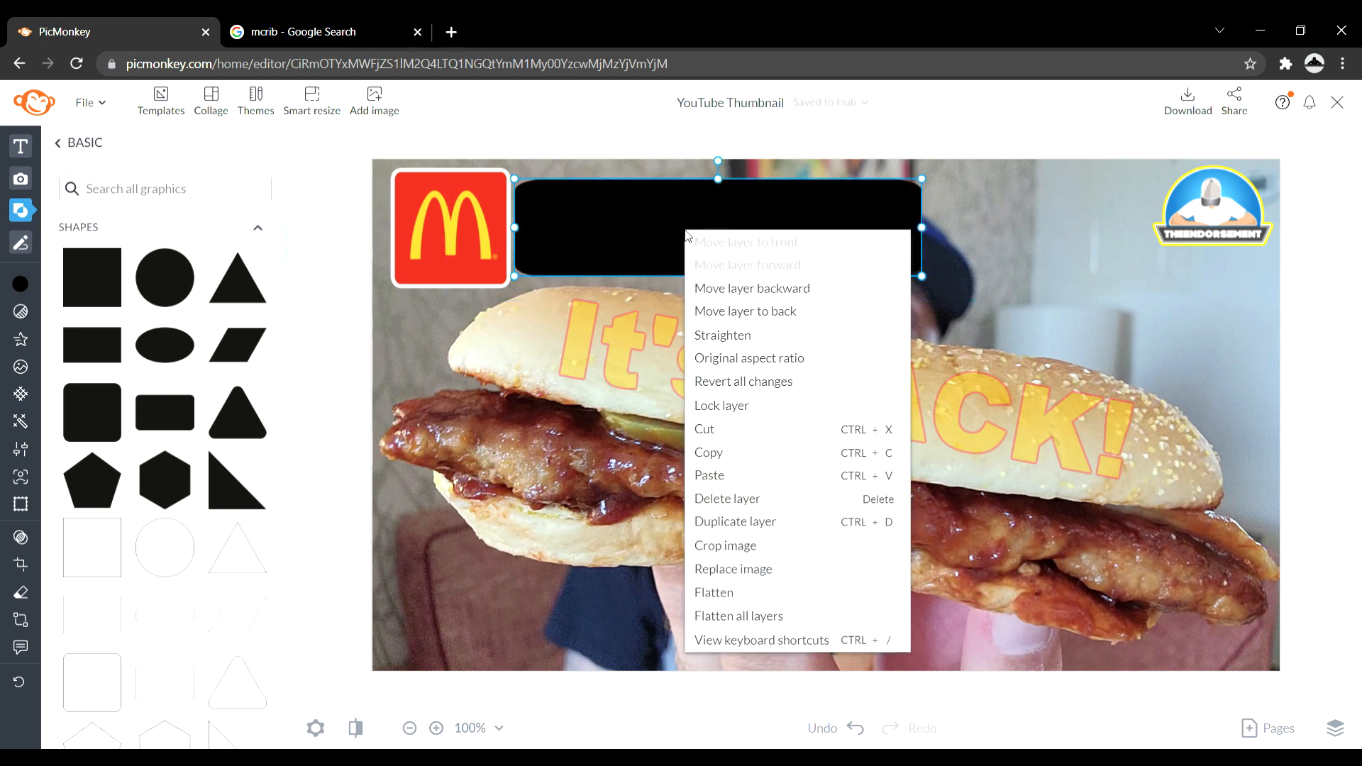
{"action": "left_click", "coordinate": [786, 325]}
{"action": "right_click", "coordinate": [672, 254]}
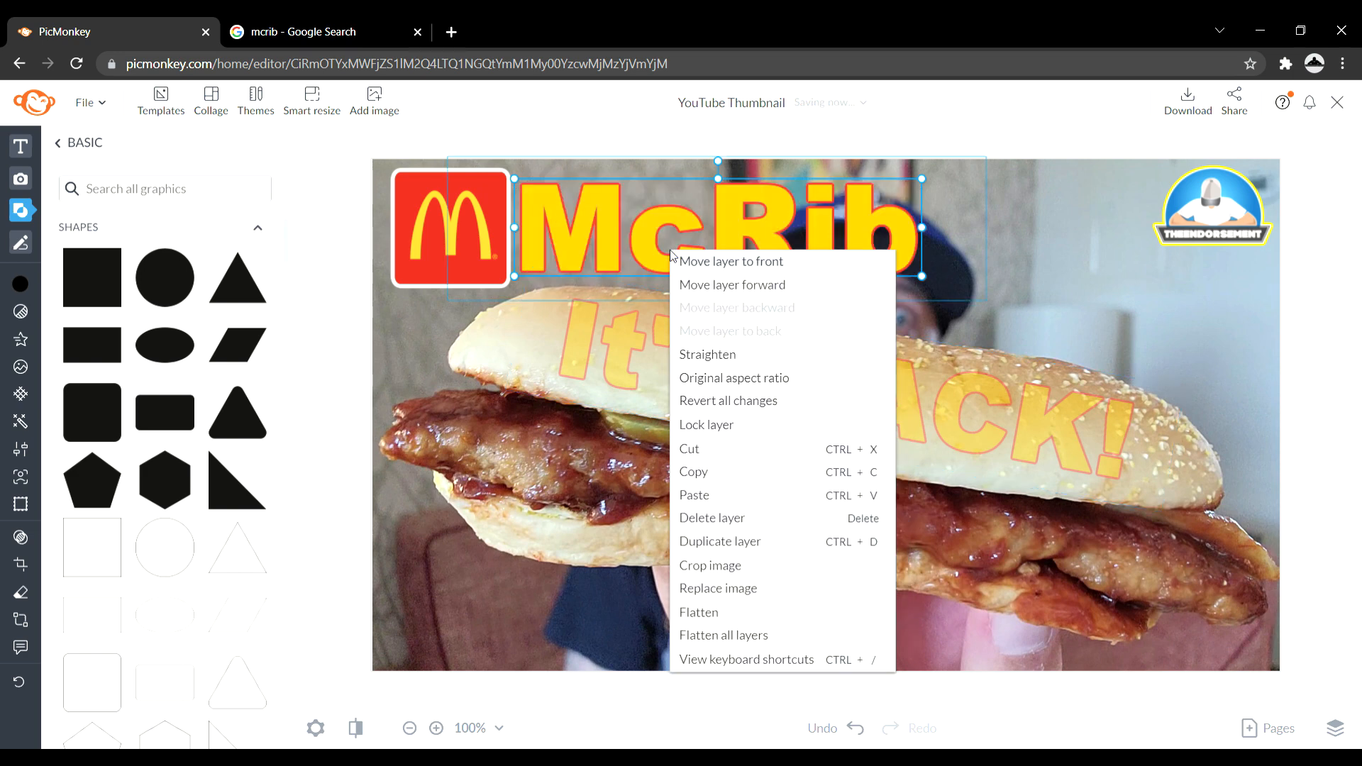
{"action": "left_click", "coordinate": [723, 287]}
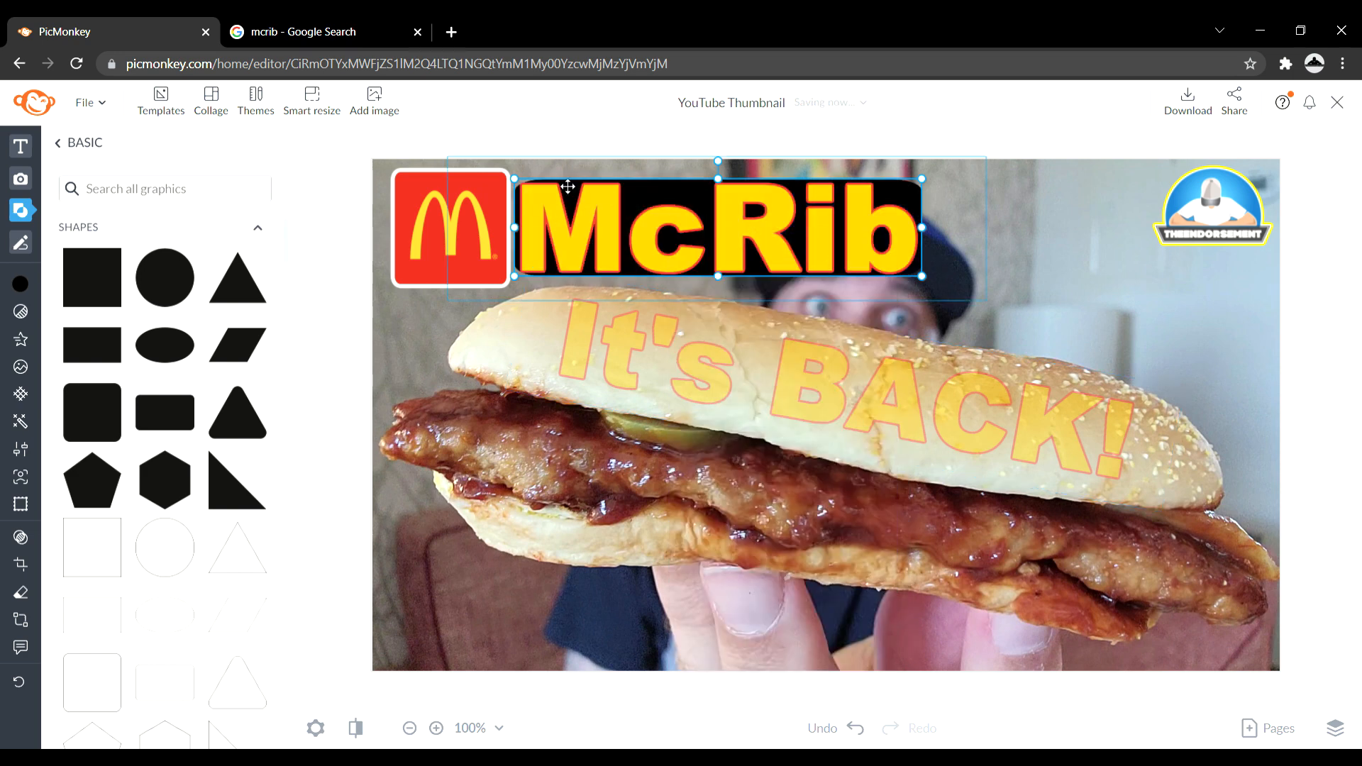
Step: Give the rounded rectangle a white #ffffff outline with thickness 5 and intensity 0
{"action": "mouse_move", "coordinate": [28, 564]}
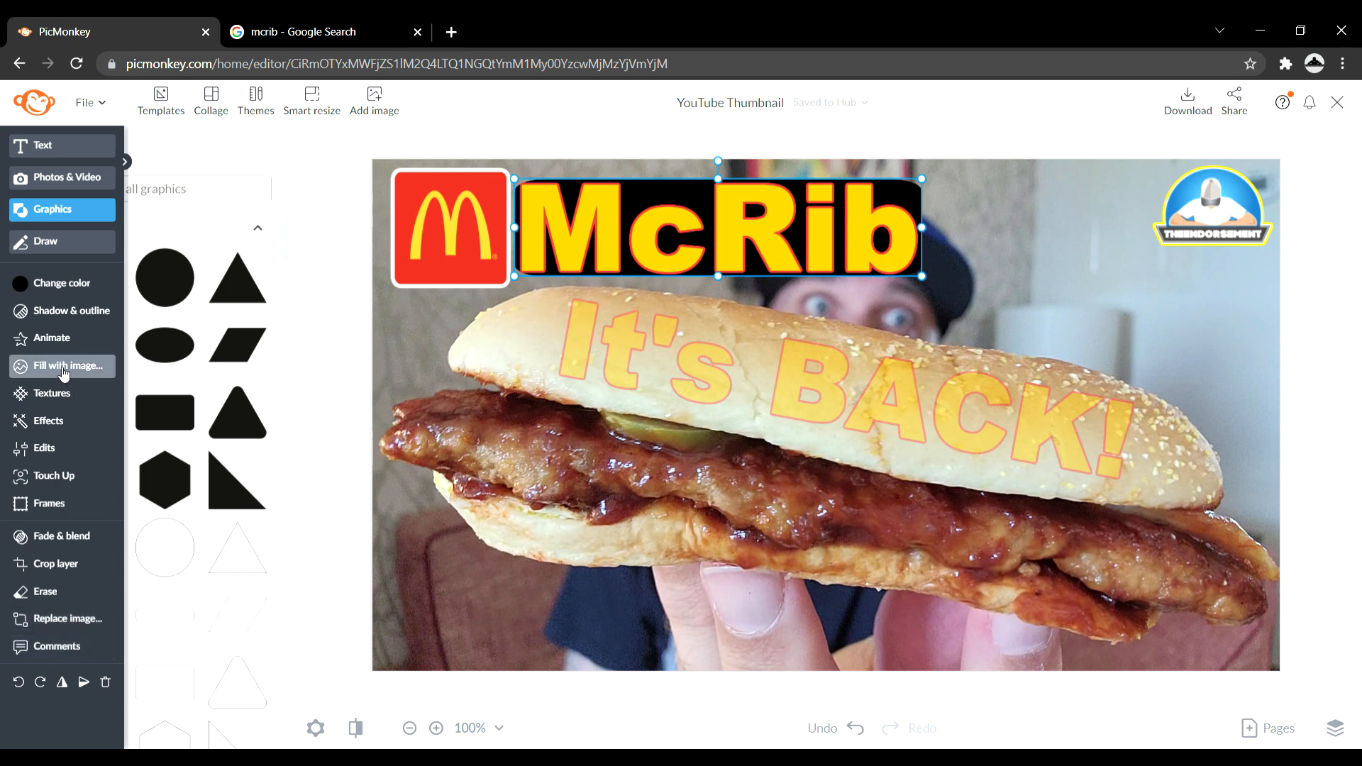
{"action": "left_click", "coordinate": [55, 313]}
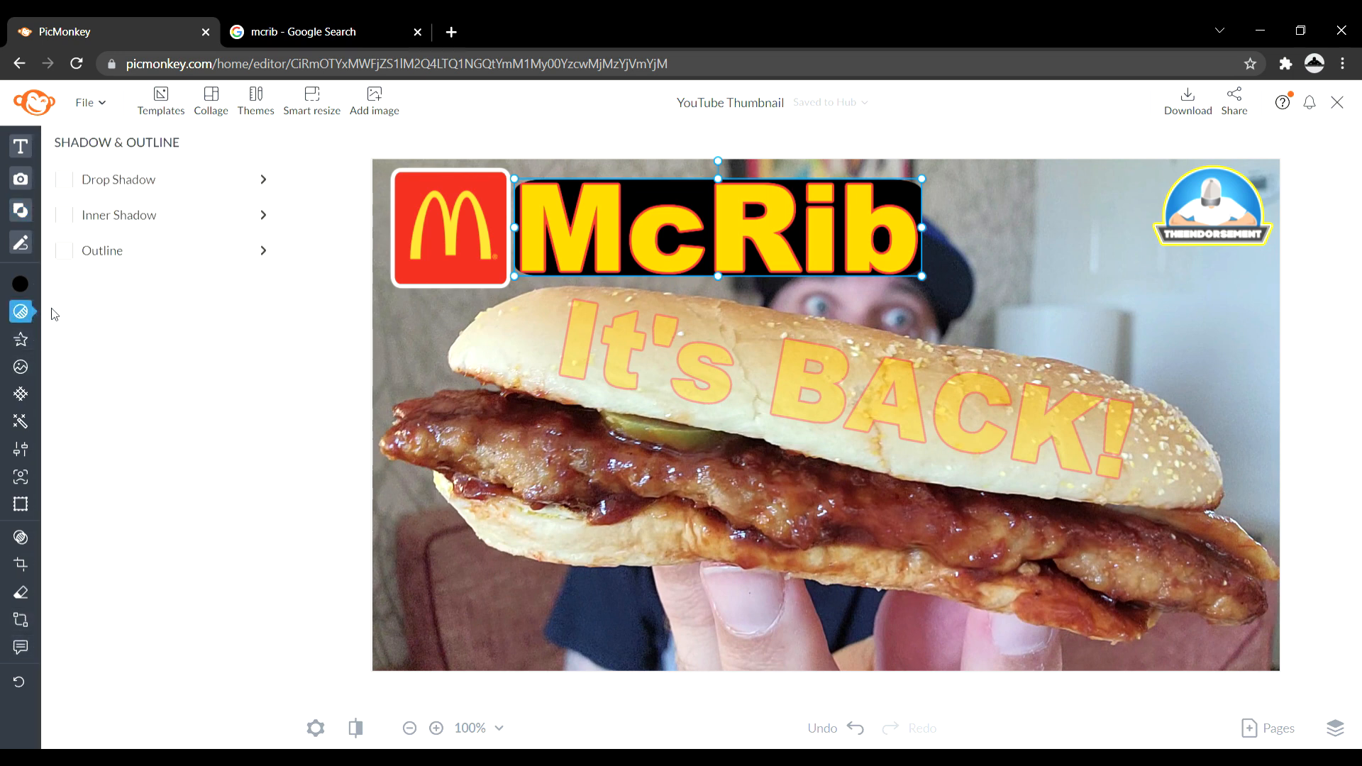
{"action": "left_click", "coordinate": [68, 253]}
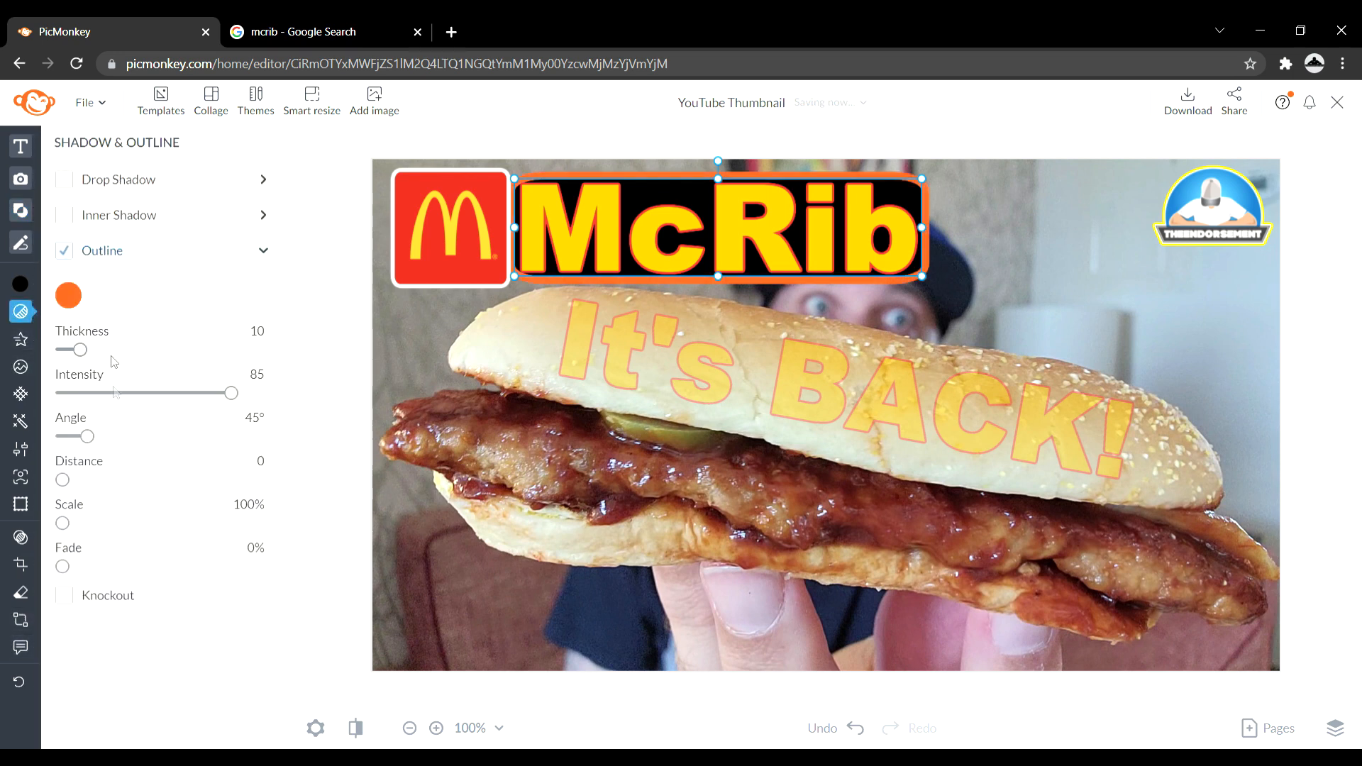
{"action": "left_click_drag", "start_coordinate": [231, 393], "coordinate": [3, 402]}
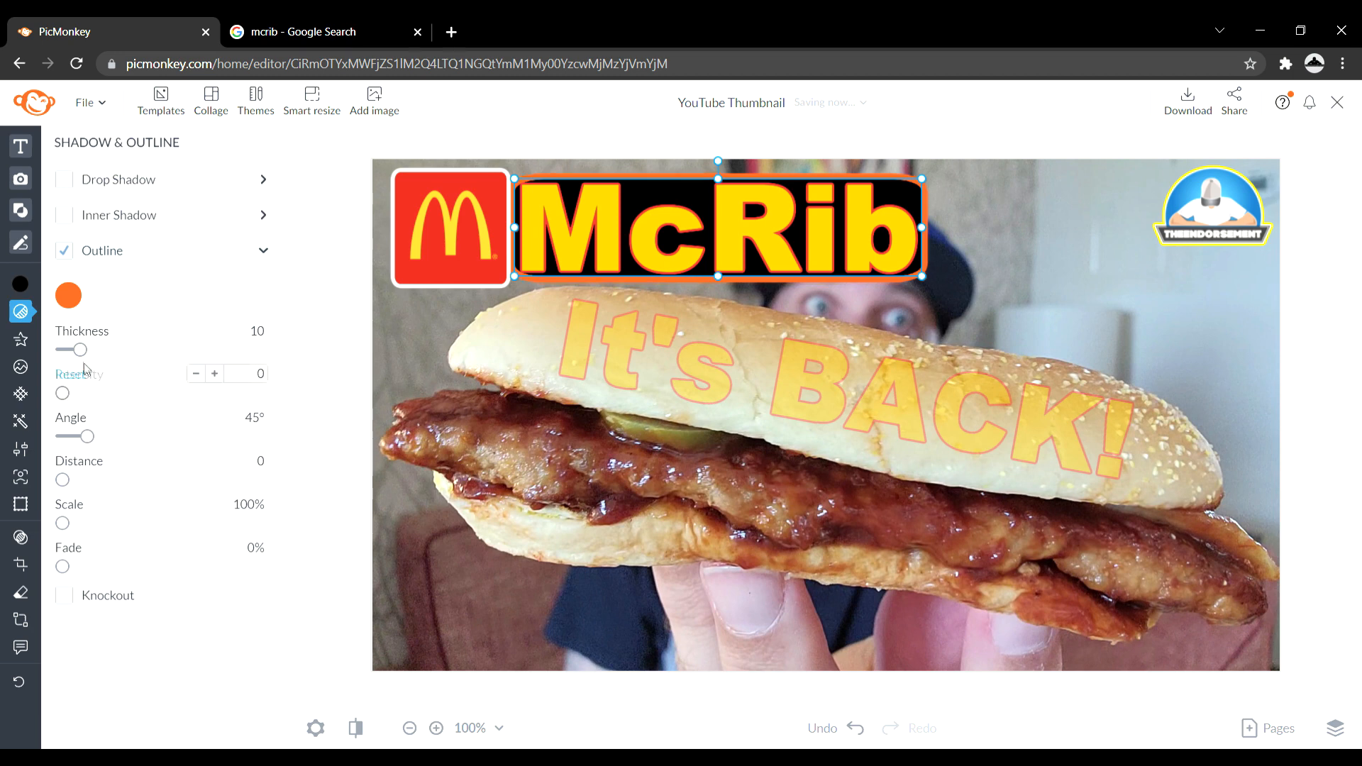
{"action": "left_click_drag", "start_coordinate": [78, 359], "coordinate": [71, 360]}
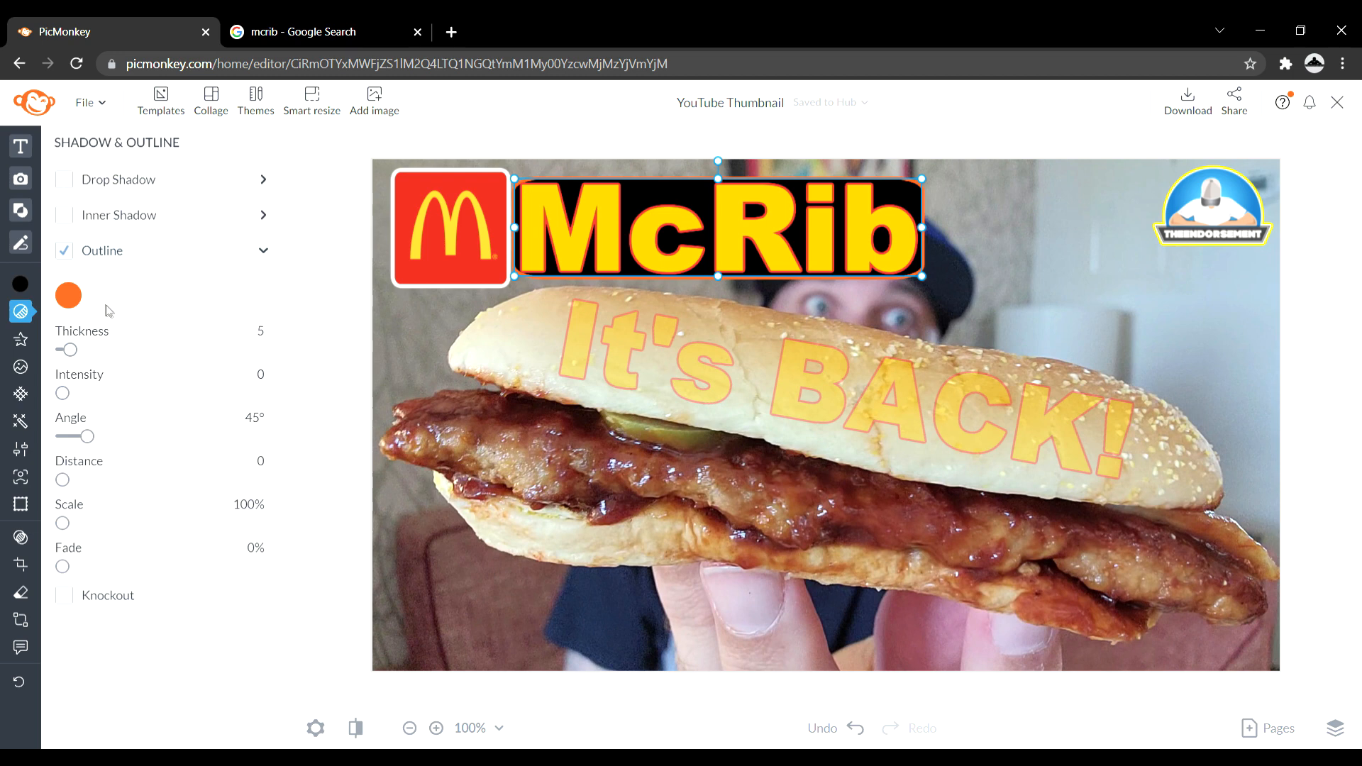
{"action": "left_click", "coordinate": [69, 295]}
{"action": "left_click", "coordinate": [269, 423]}
{"action": "left_click", "coordinate": [301, 424]}
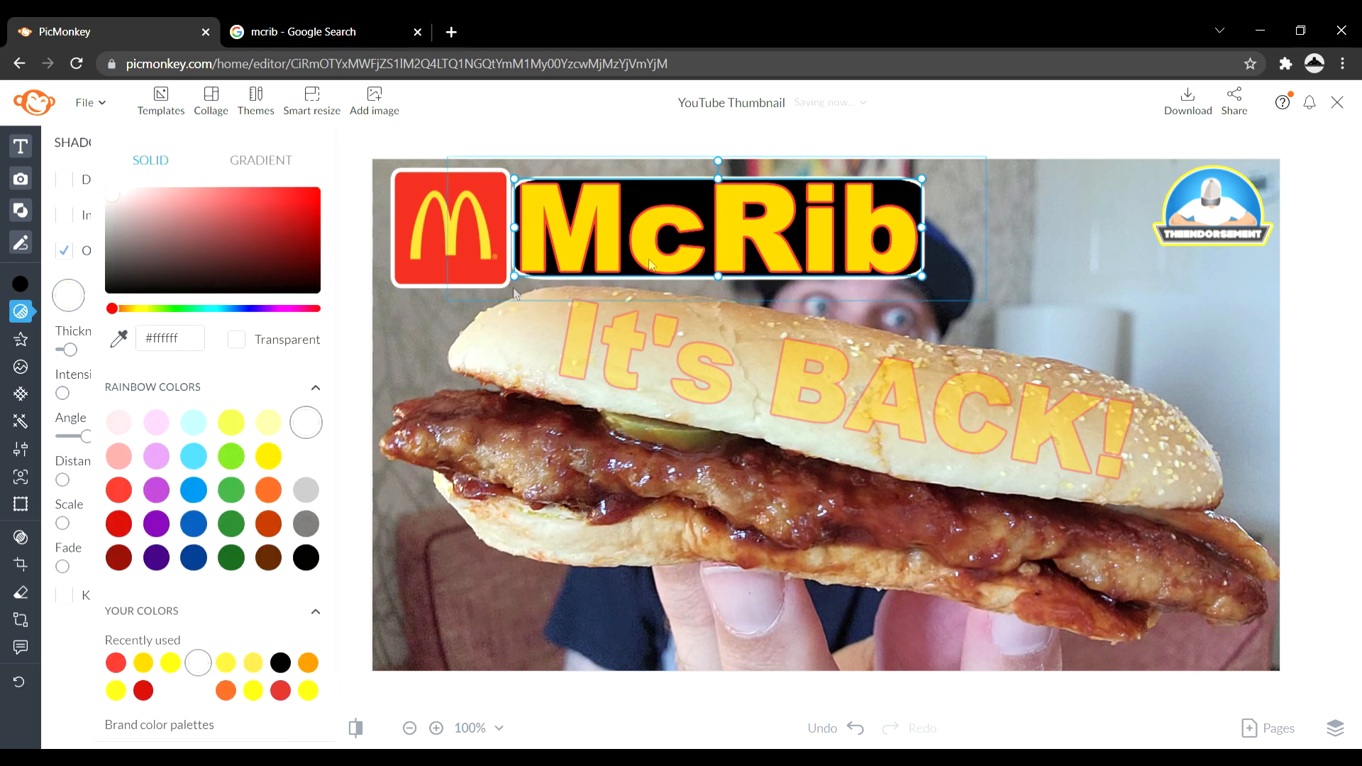
Step: Compare red shades for the rounded rectangle's fill and set it to #ce3027
{"action": "left_click", "coordinate": [25, 287]}
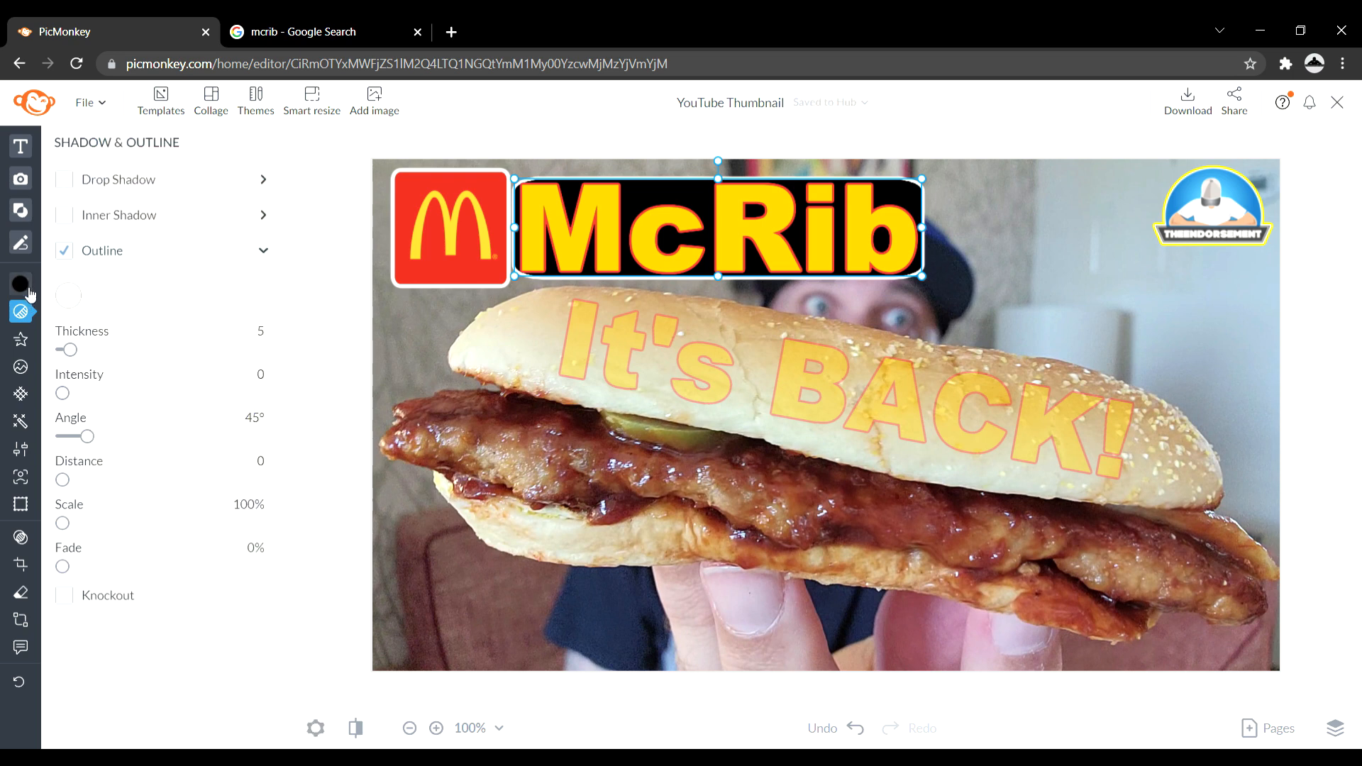
{"action": "left_click", "coordinate": [71, 525]}
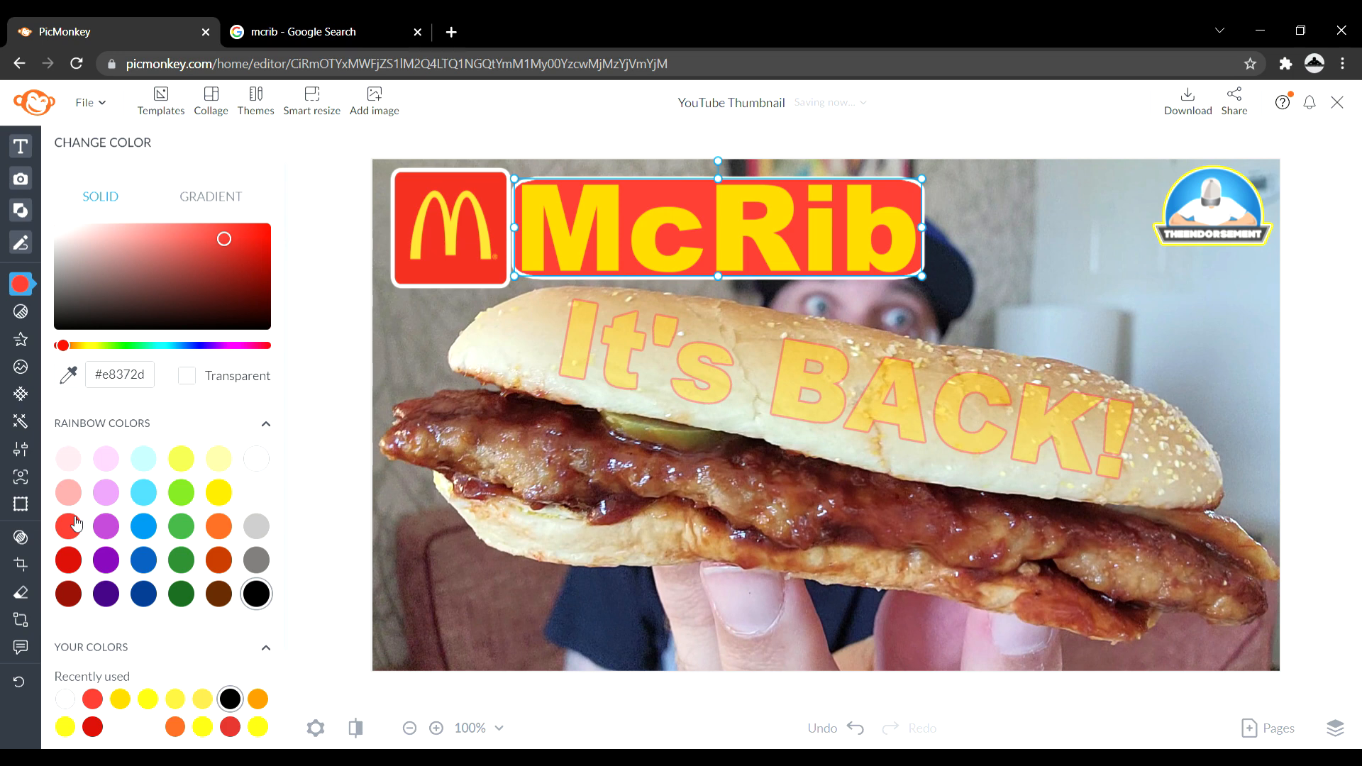
{"action": "left_click", "coordinate": [68, 560]}
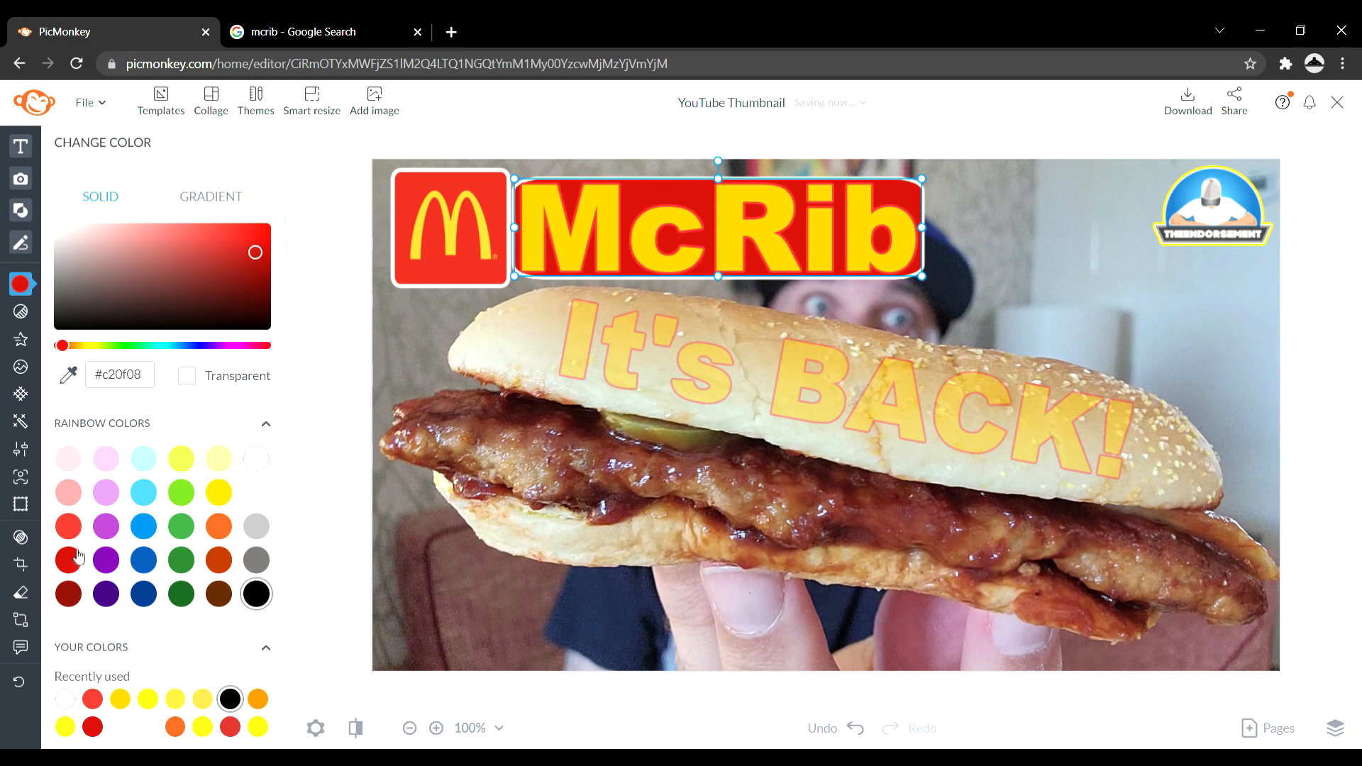
{"action": "left_click", "coordinate": [78, 531]}
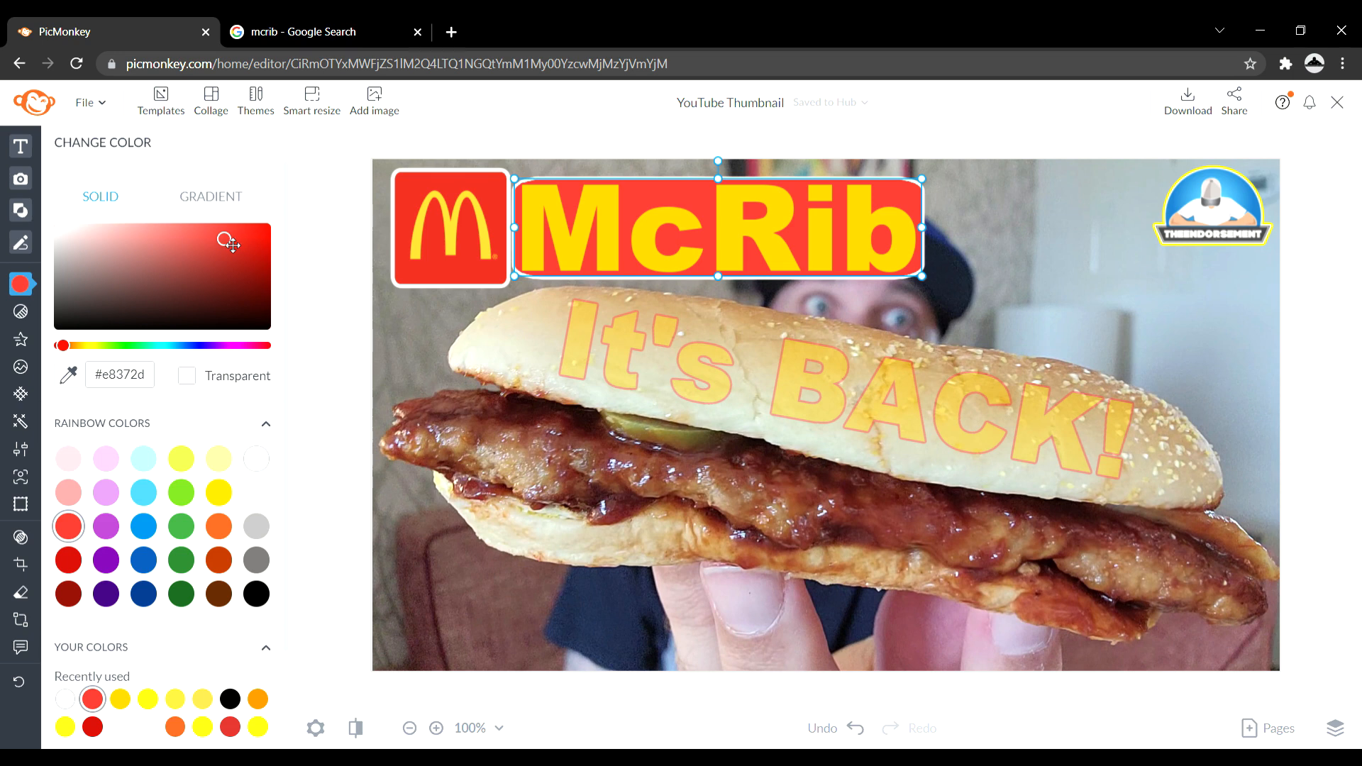
{"action": "left_click_drag", "start_coordinate": [233, 244], "coordinate": [234, 255]}
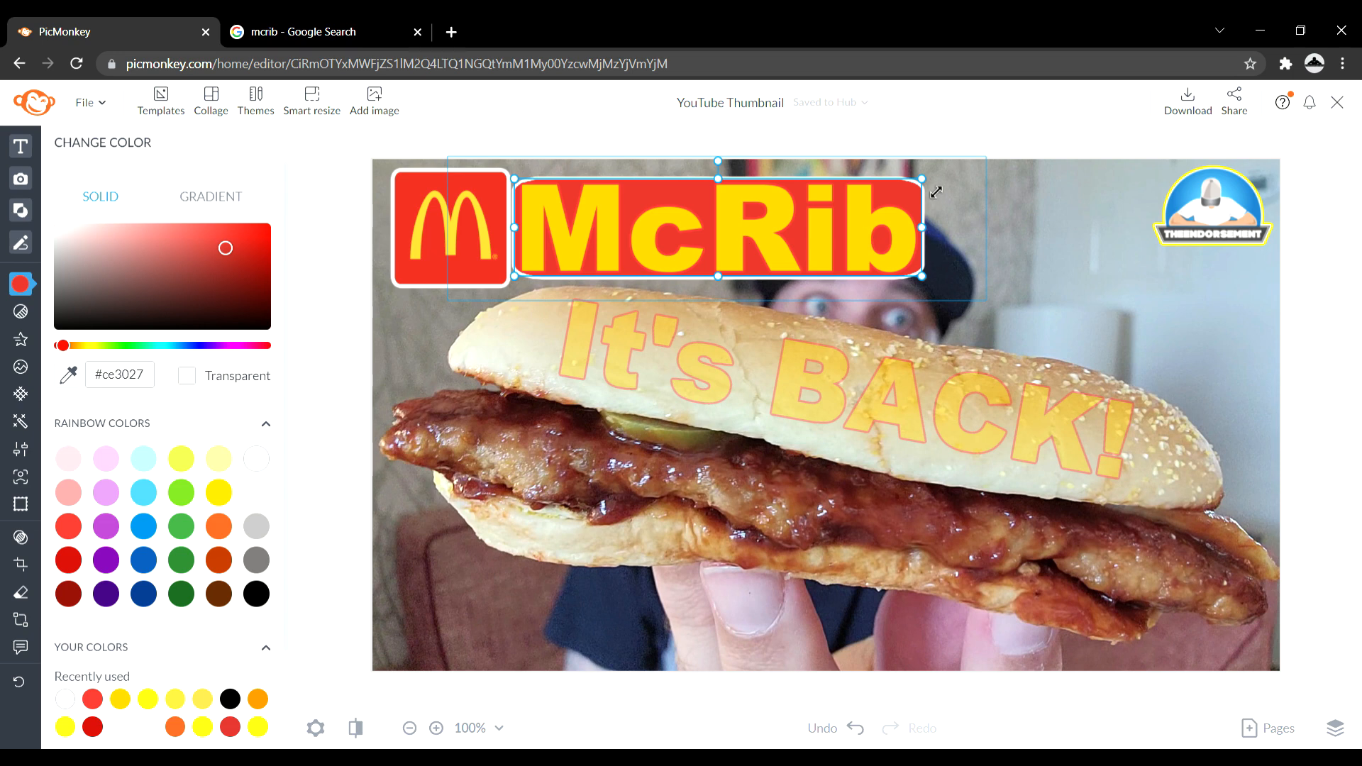
Step: Nudge the red rectangle slightly away from the McDonald's logo and reposition the "McRib" text over it
{"action": "left_click_drag", "start_coordinate": [935, 187], "coordinate": [931, 185]}
{"action": "left_click", "coordinate": [757, 223]}
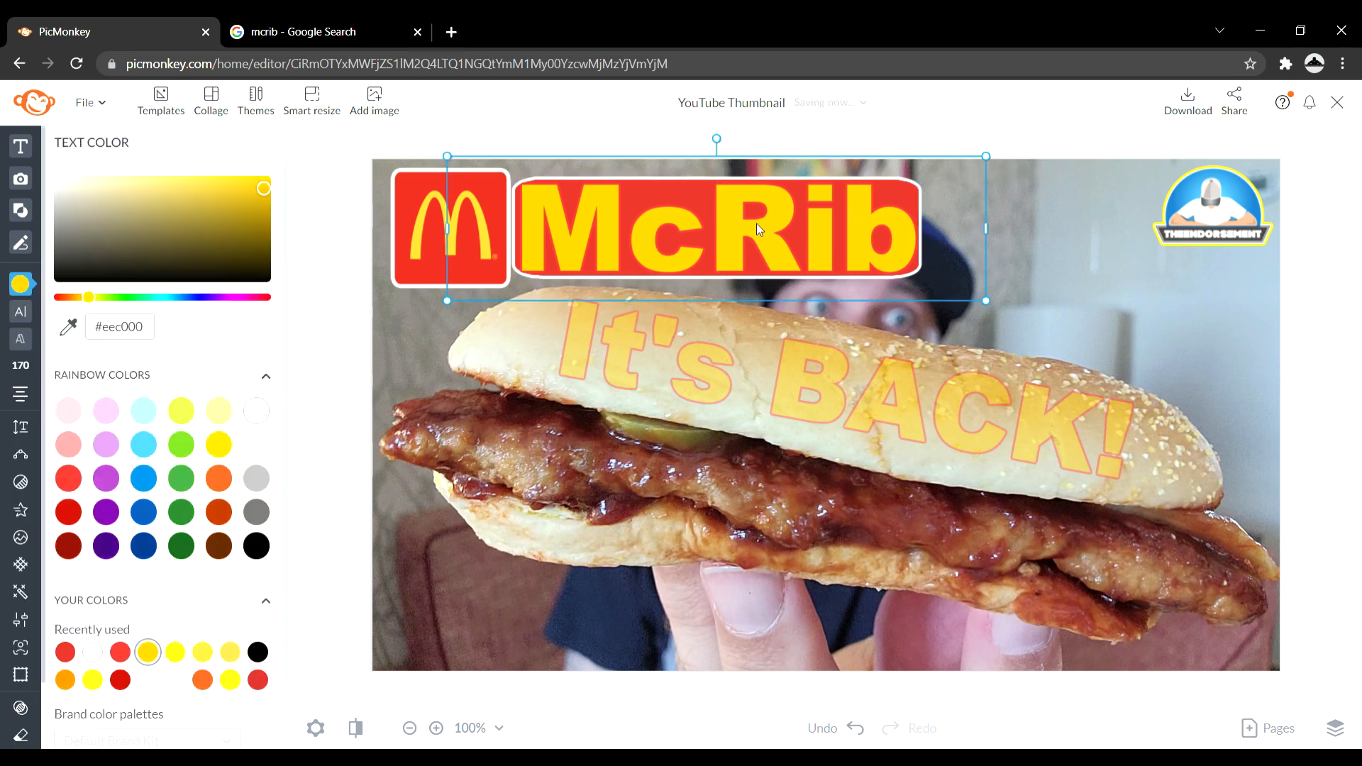
{"action": "left_click_drag", "start_coordinate": [756, 224], "coordinate": [715, 585]}
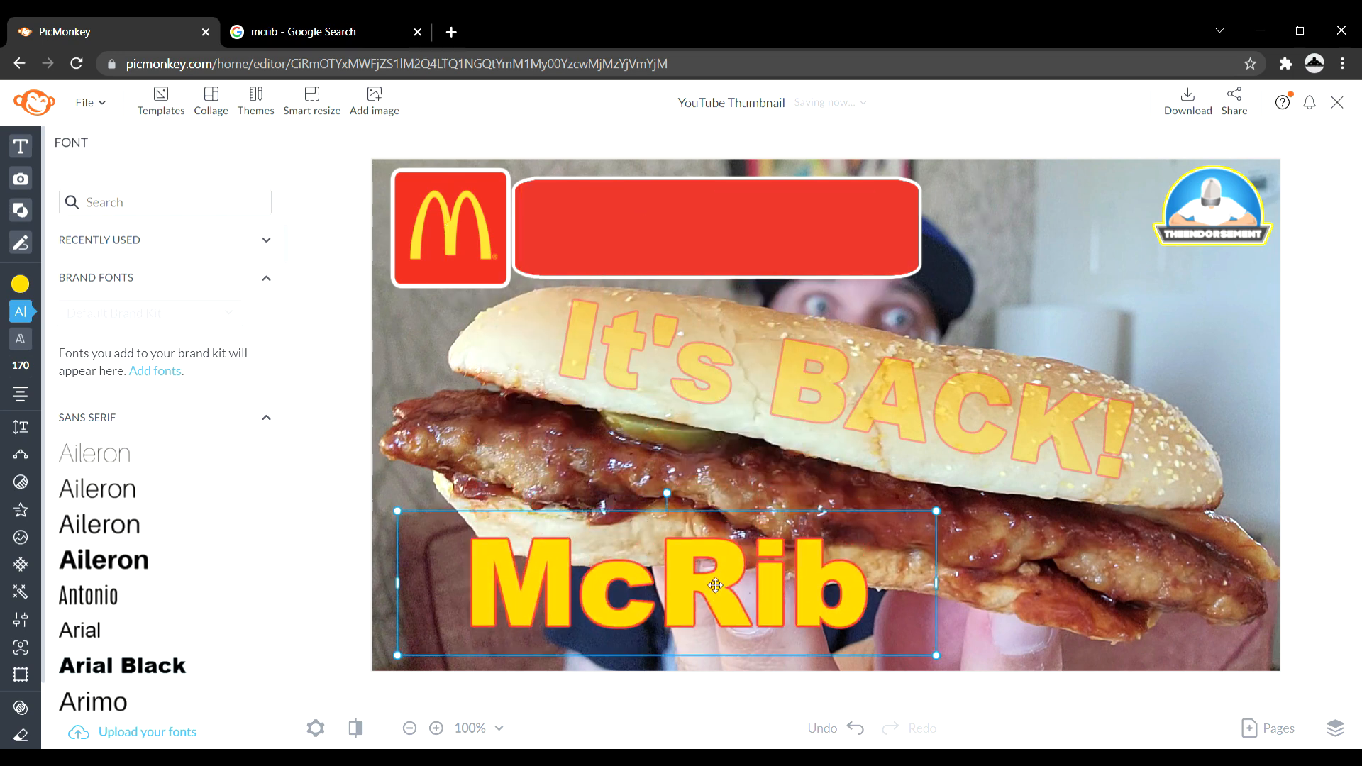
{"action": "left_click", "coordinate": [709, 249]}
{"action": "left_click_drag", "start_coordinate": [704, 232], "coordinate": [715, 242]}
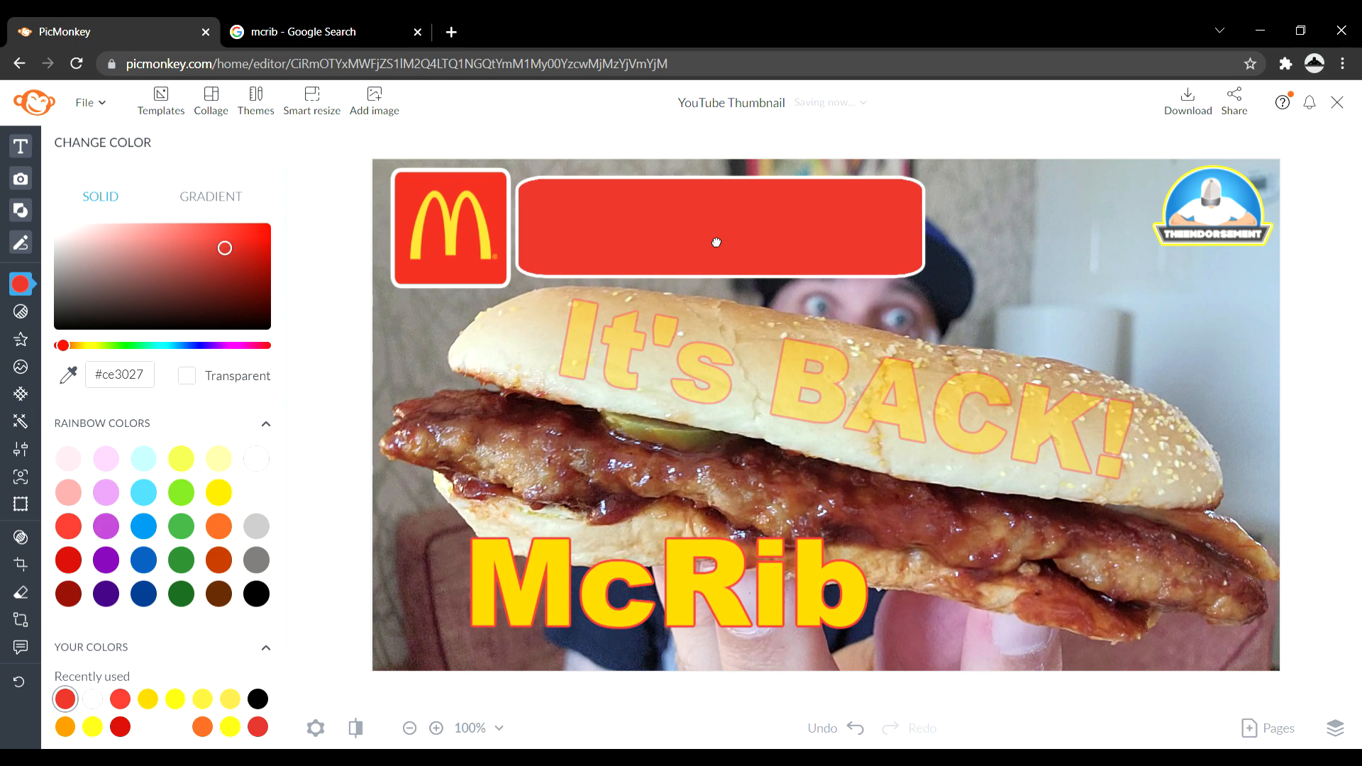
{"action": "double_click", "coordinate": [716, 242]}
{"action": "left_click", "coordinate": [1029, 307]}
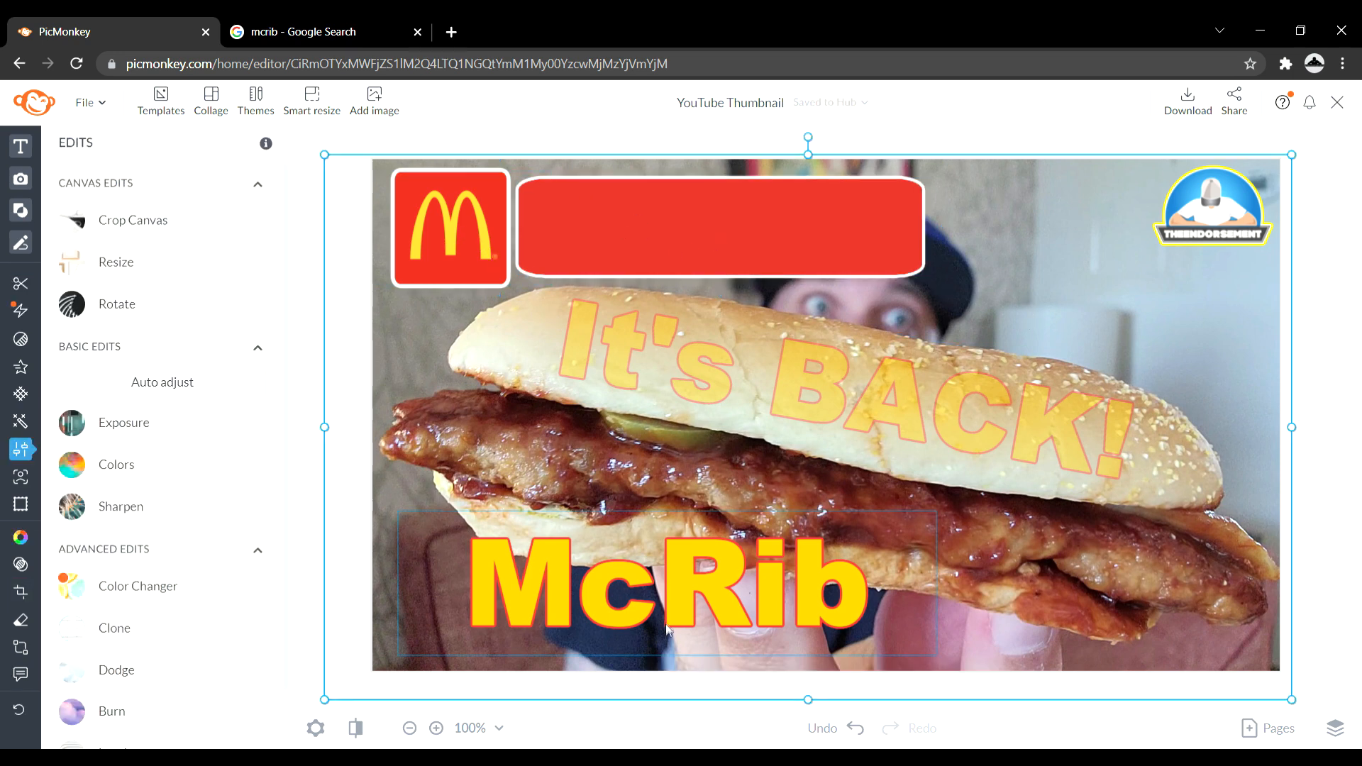
{"action": "left_click_drag", "start_coordinate": [663, 572], "coordinate": [728, 233]}
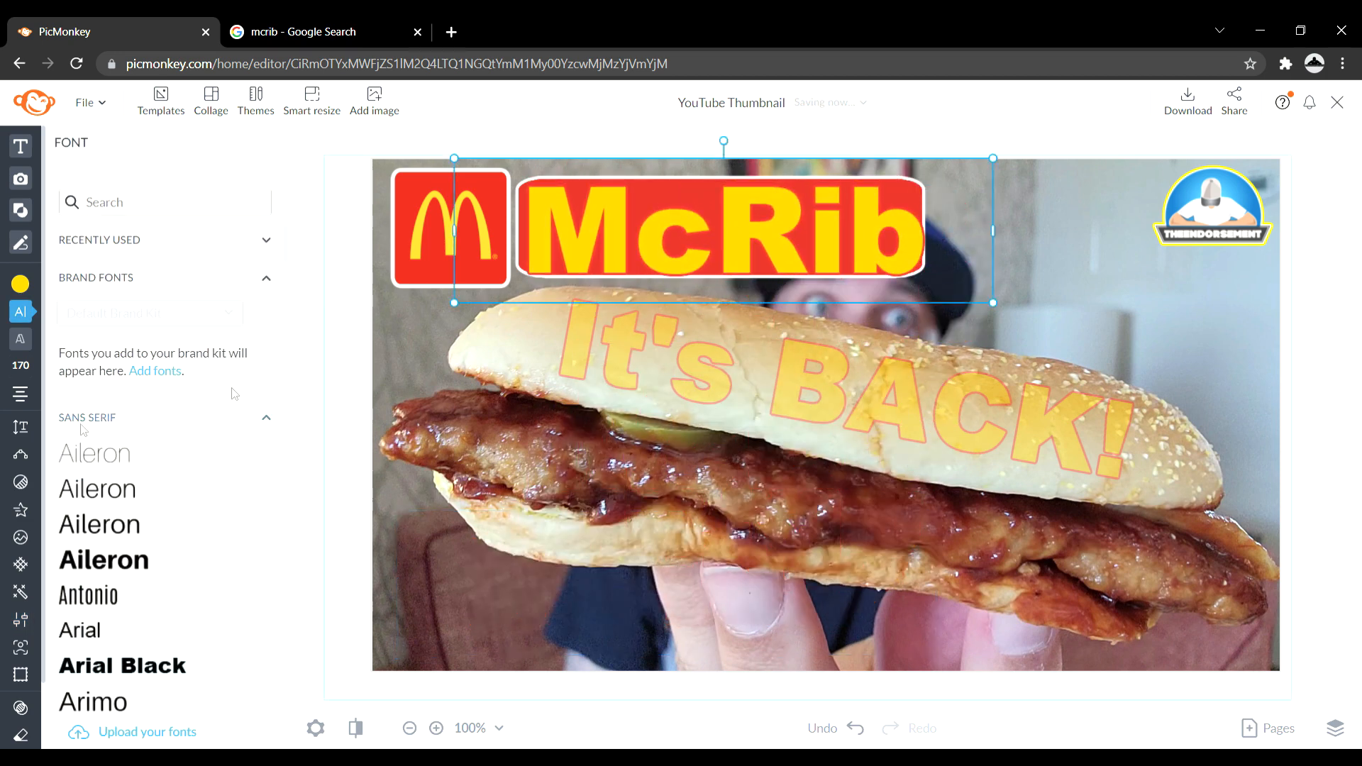
Step: Change the "McRib" text's outline color to white #ffffff and reduce the text to size 160
{"action": "mouse_move", "coordinate": [28, 459]}
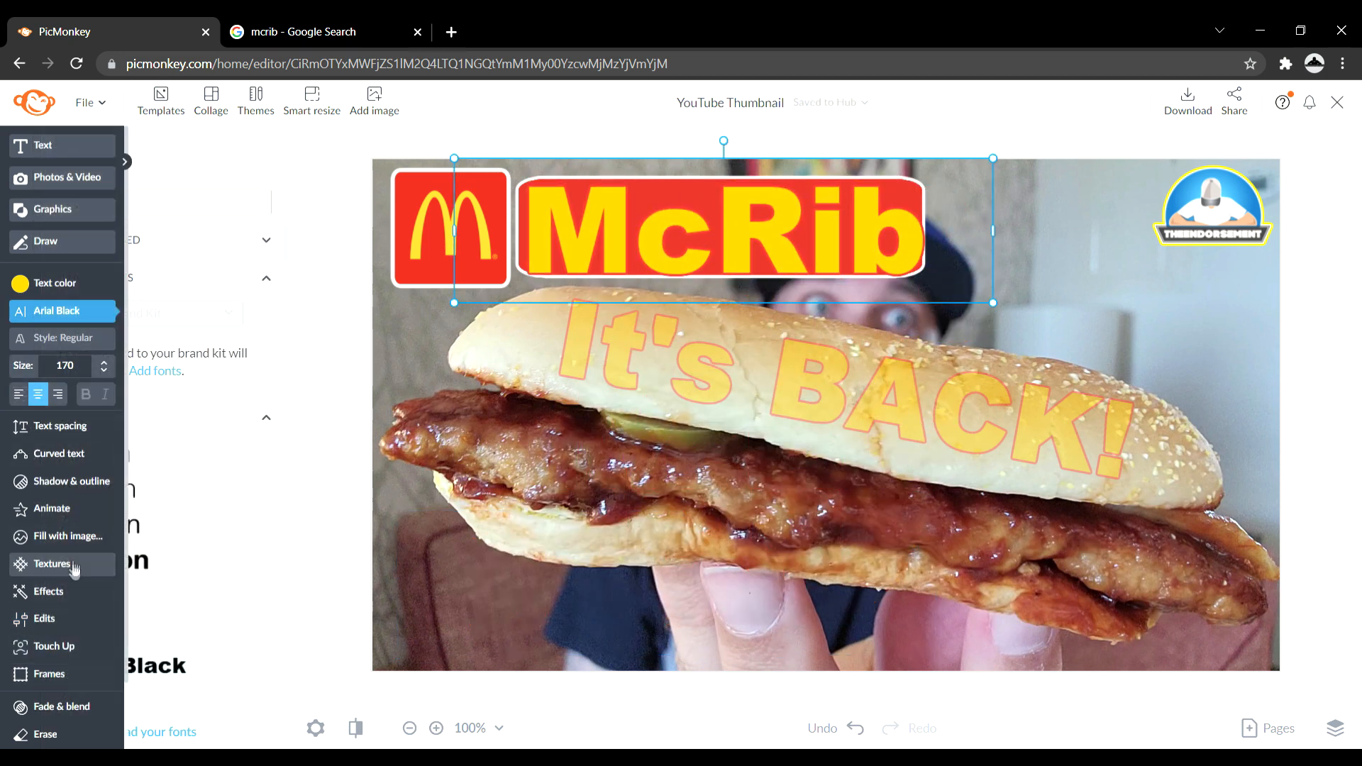
{"action": "left_click", "coordinate": [78, 485]}
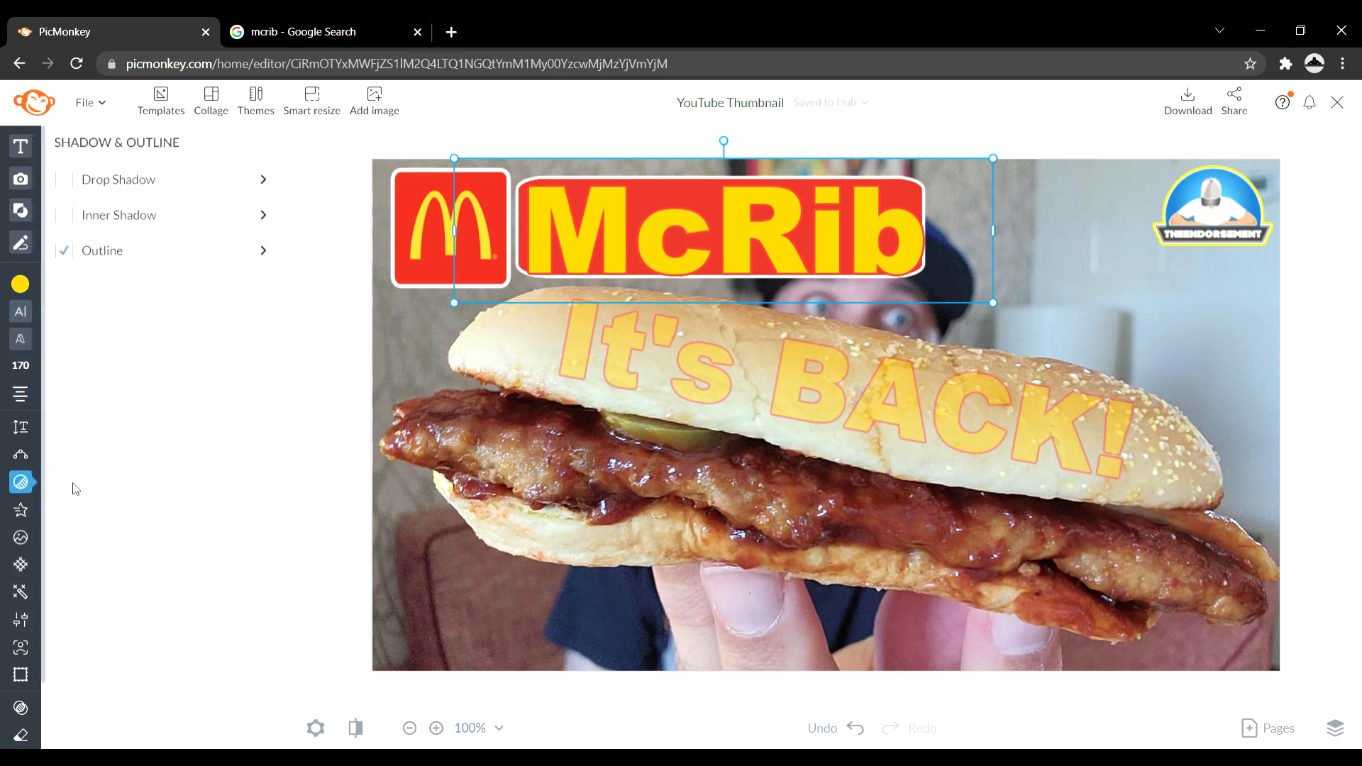
{"action": "left_click", "coordinate": [263, 253]}
{"action": "left_click", "coordinate": [68, 297]}
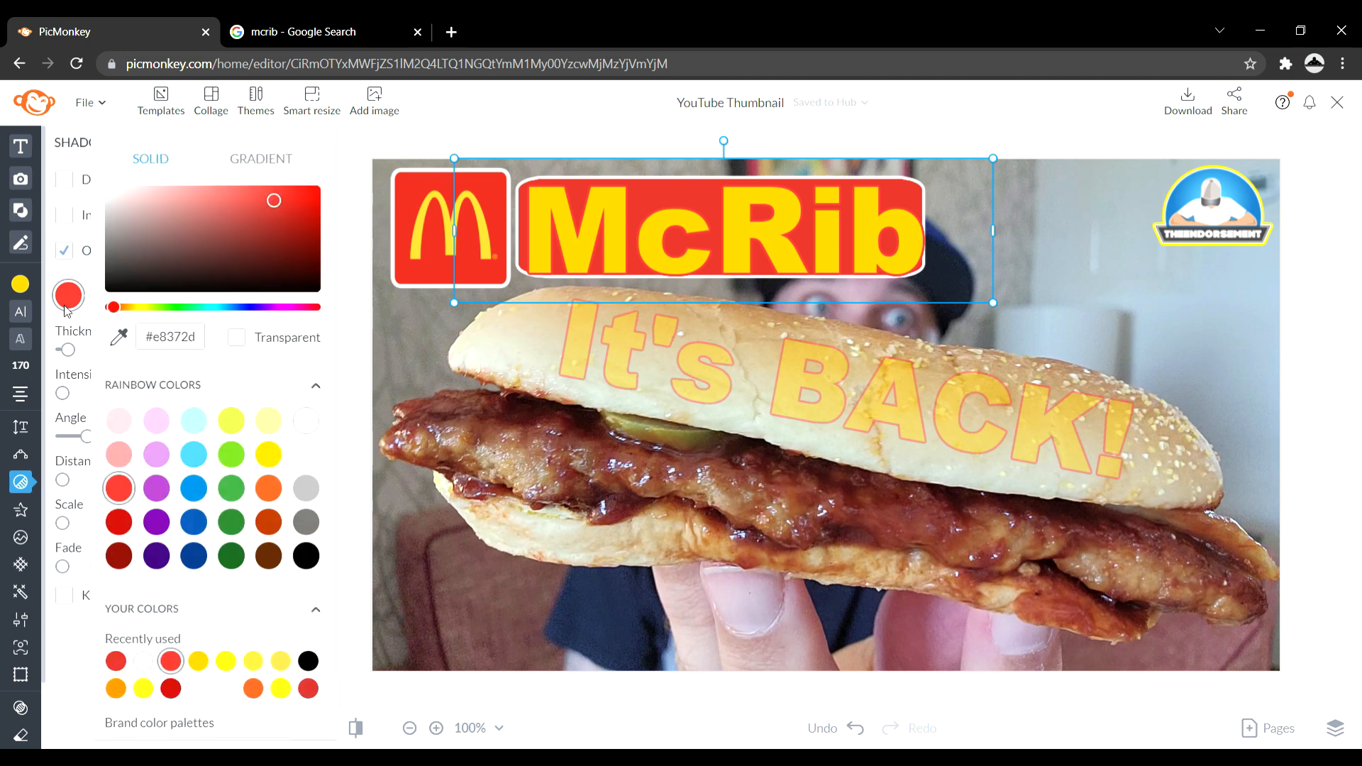
{"action": "left_click", "coordinate": [313, 426]}
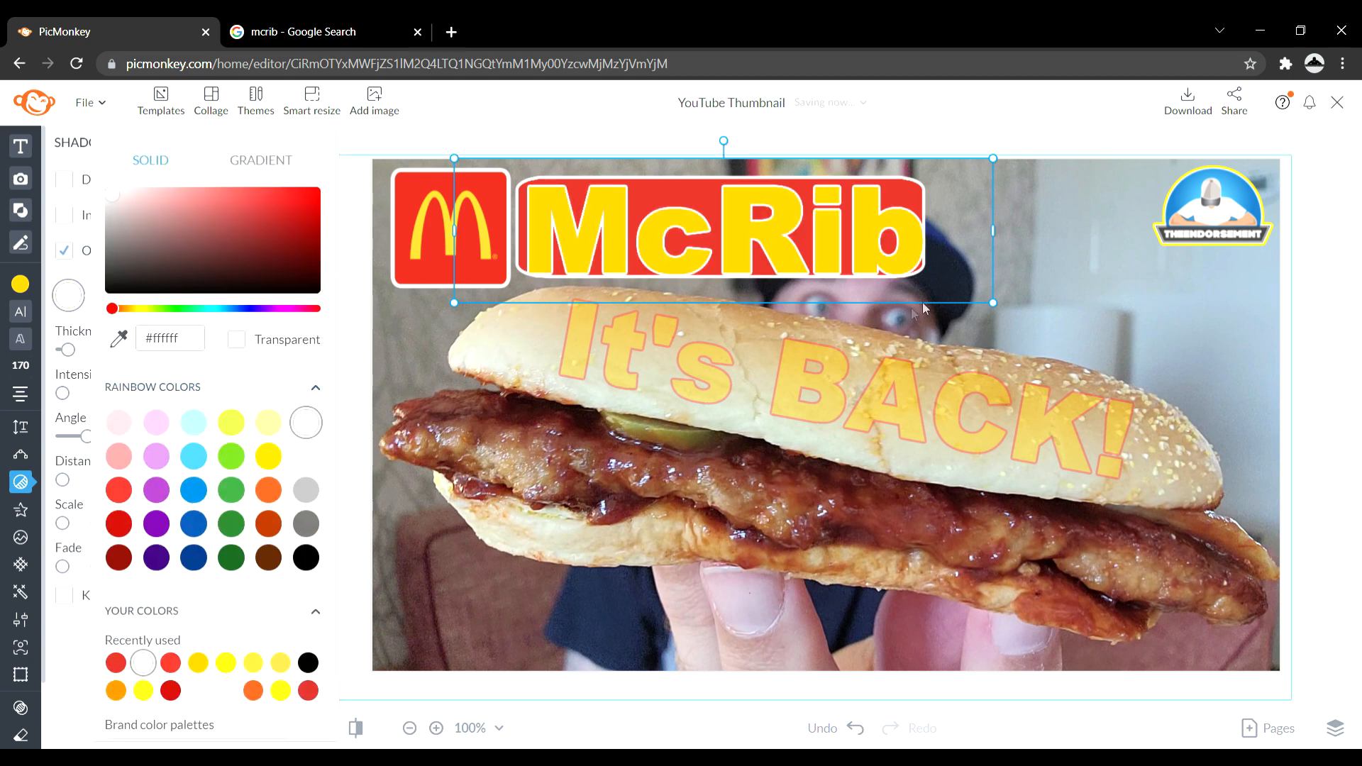
{"action": "left_click", "coordinate": [999, 309]}
{"action": "left_click_drag", "start_coordinate": [999, 309], "coordinate": [968, 298]}
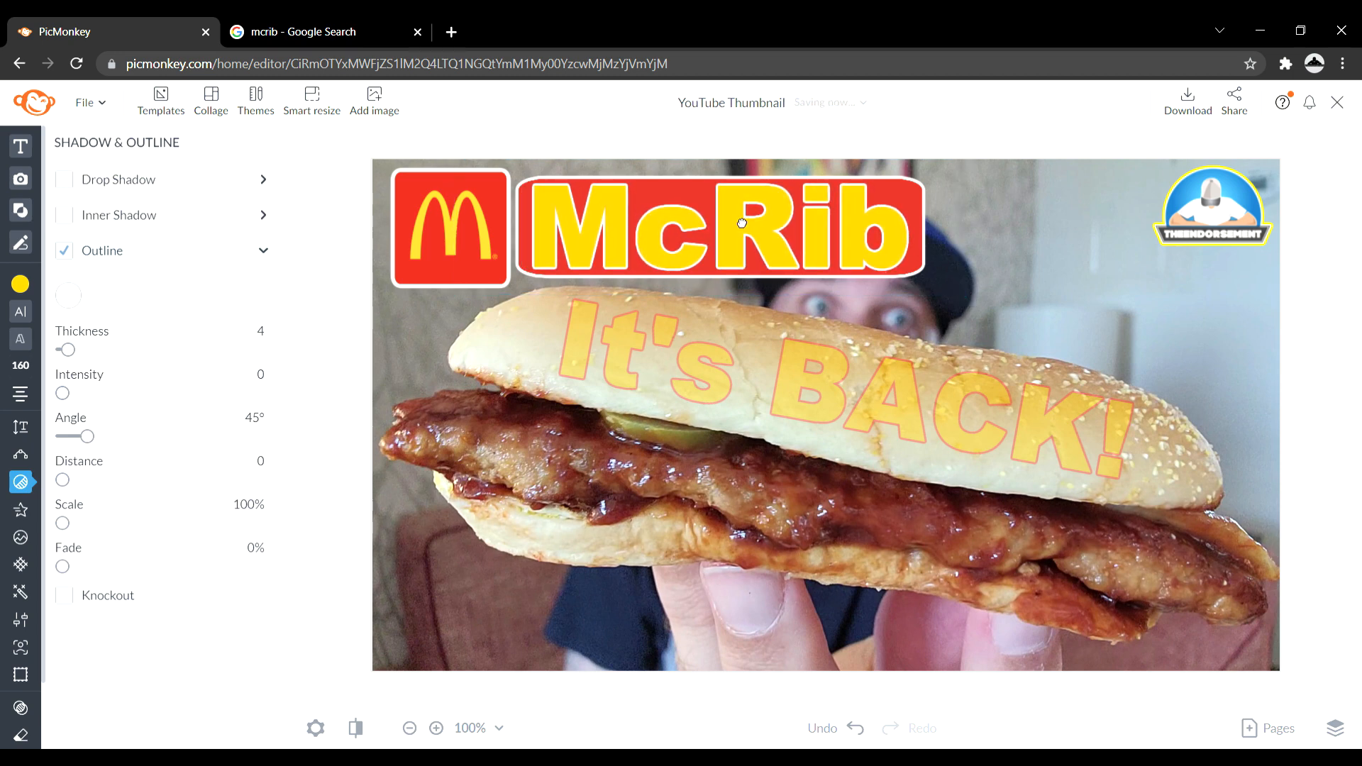
Step: Move the "McRib" text down off the red rectangle and set the rectangle's fade to 15%
{"action": "left_click_drag", "start_coordinate": [741, 222], "coordinate": [741, 359]}
{"action": "left_click", "coordinate": [709, 244]}
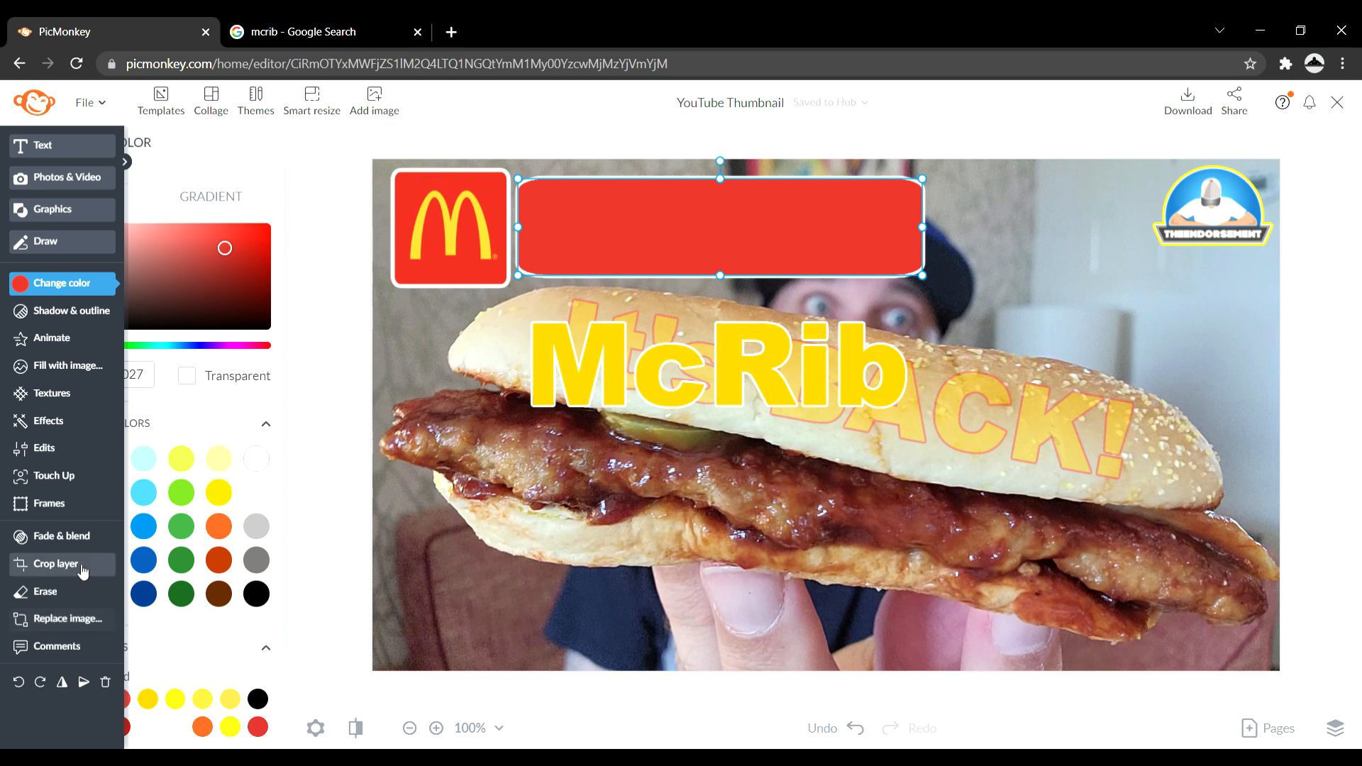
{"action": "left_click", "coordinate": [75, 539]}
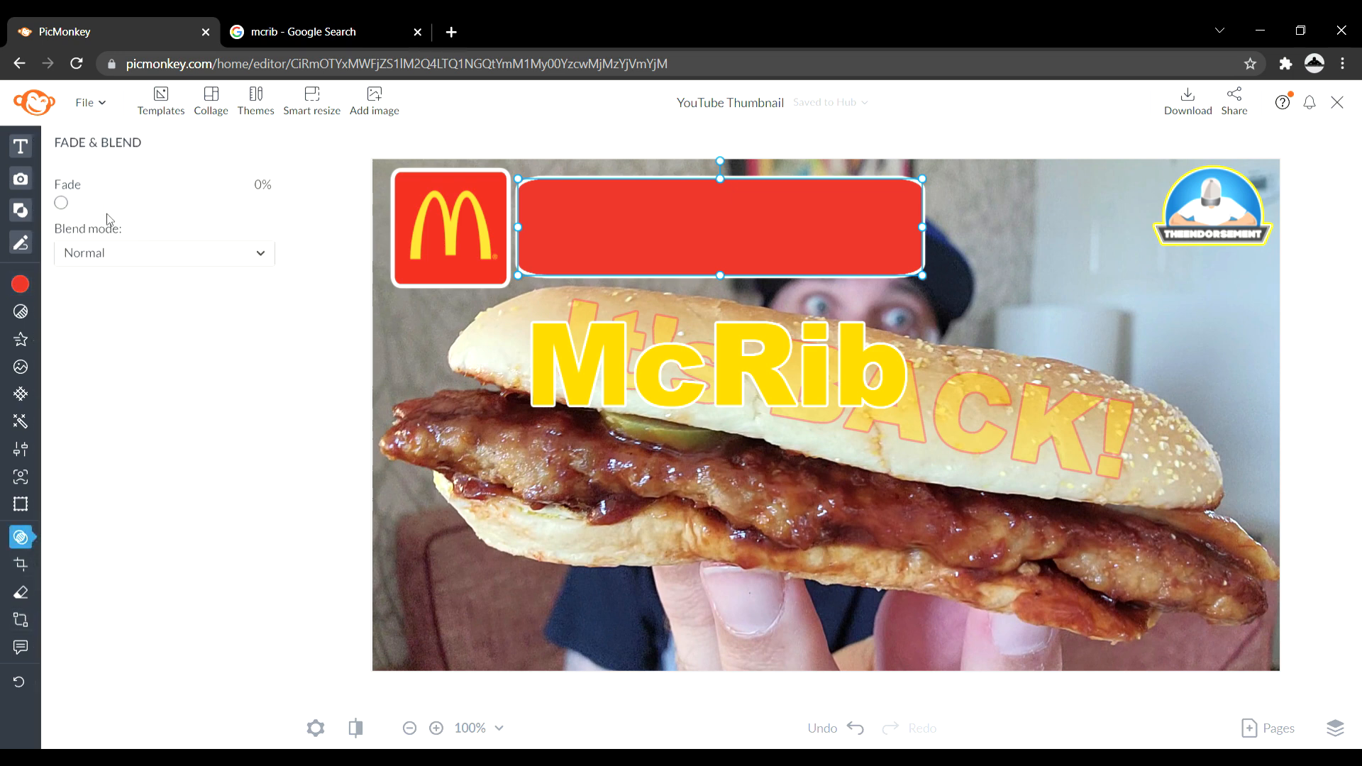
{"action": "left_click_drag", "start_coordinate": [69, 207], "coordinate": [89, 207]}
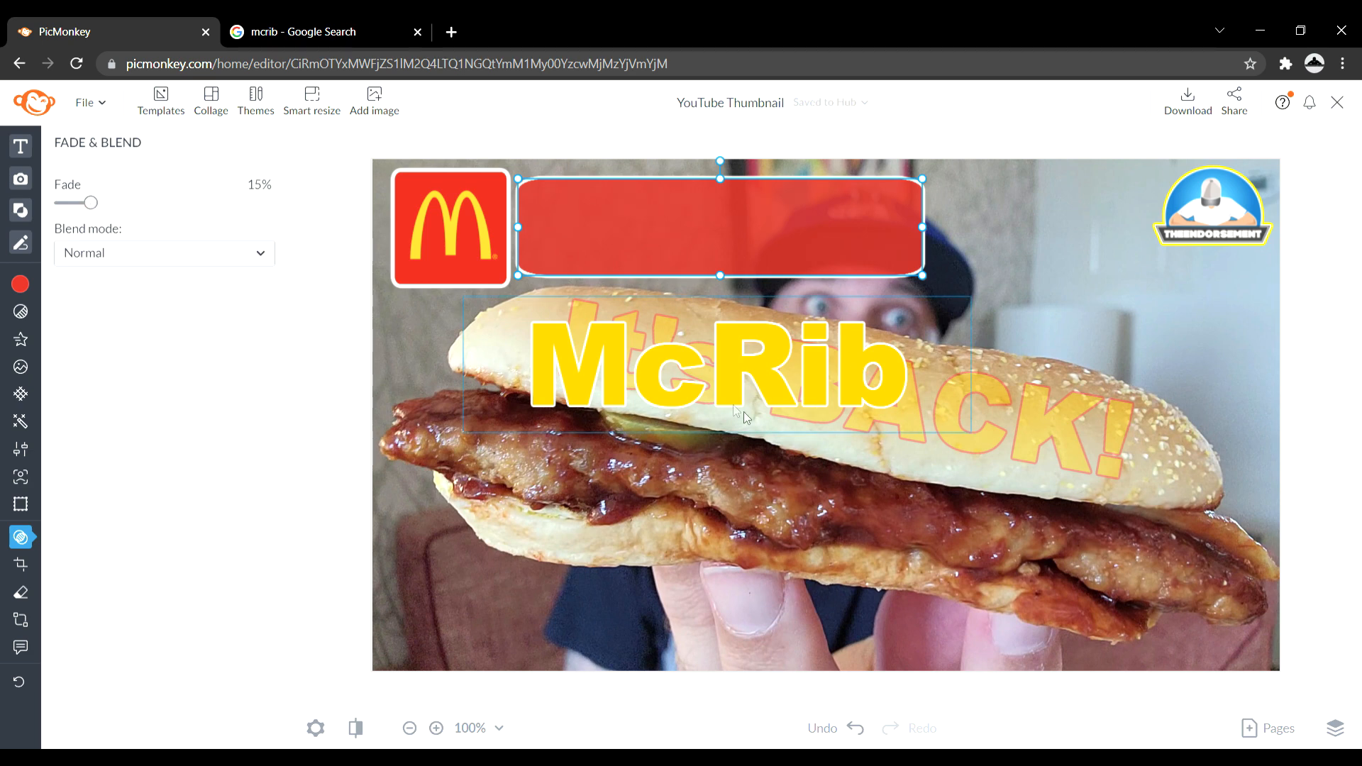
Step: Try placing the "McRib" text back over the faded red rectangle
{"action": "left_click", "coordinate": [692, 385]}
{"action": "left_click_drag", "start_coordinate": [692, 386], "coordinate": [699, 250]}
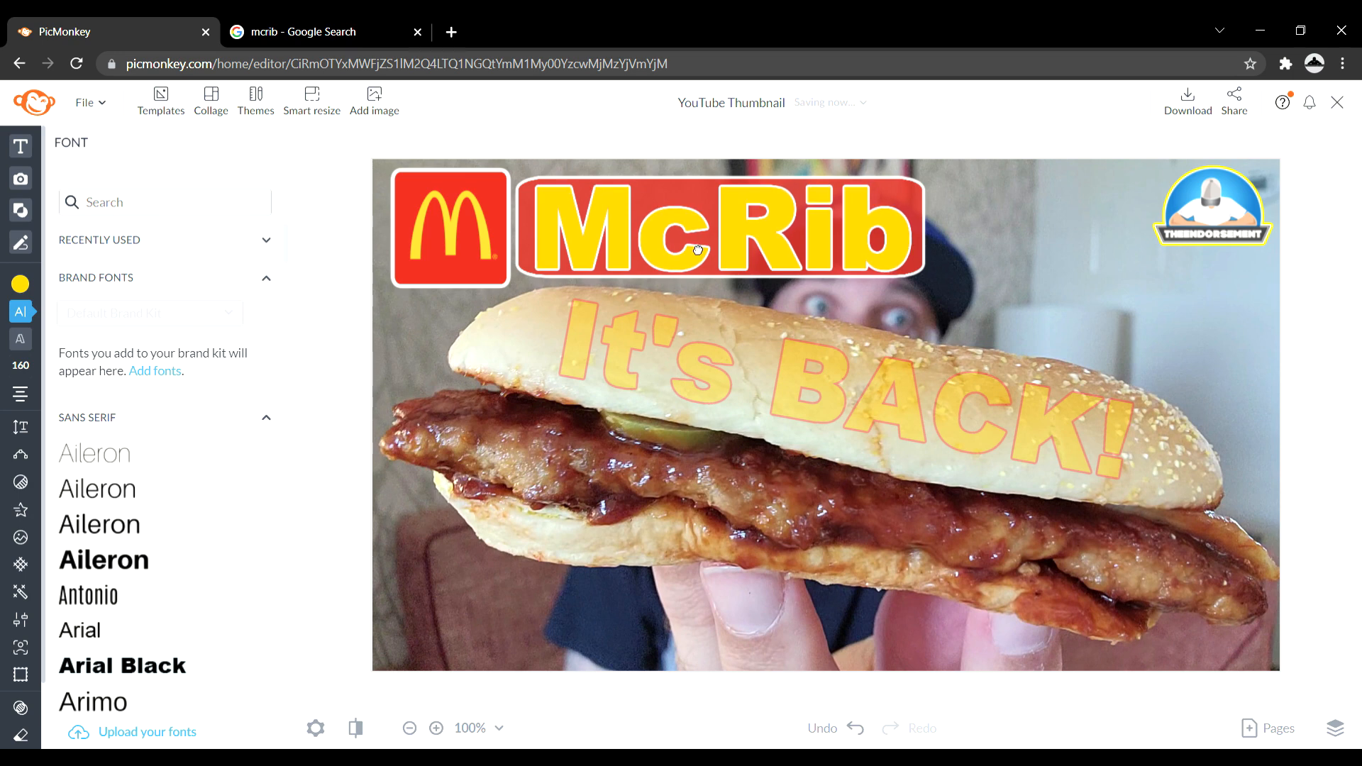
{"action": "key", "text": "ctrl+z"}
Step: Brighten the rounded rectangle's fill color to #e6382e
{"action": "left_click", "coordinate": [670, 233]}
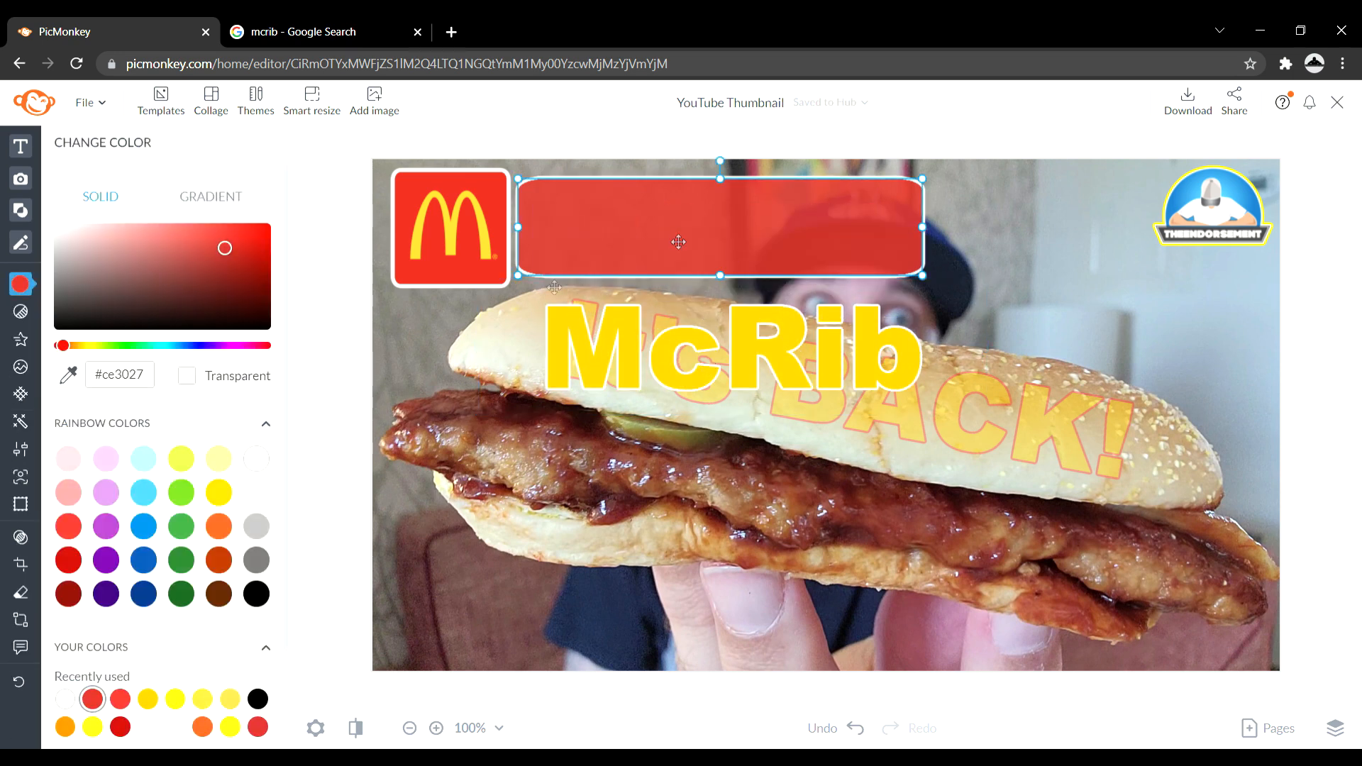
{"action": "left_click_drag", "start_coordinate": [230, 256], "coordinate": [227, 250]}
{"action": "left_click_drag", "start_coordinate": [227, 255], "coordinate": [231, 247]}
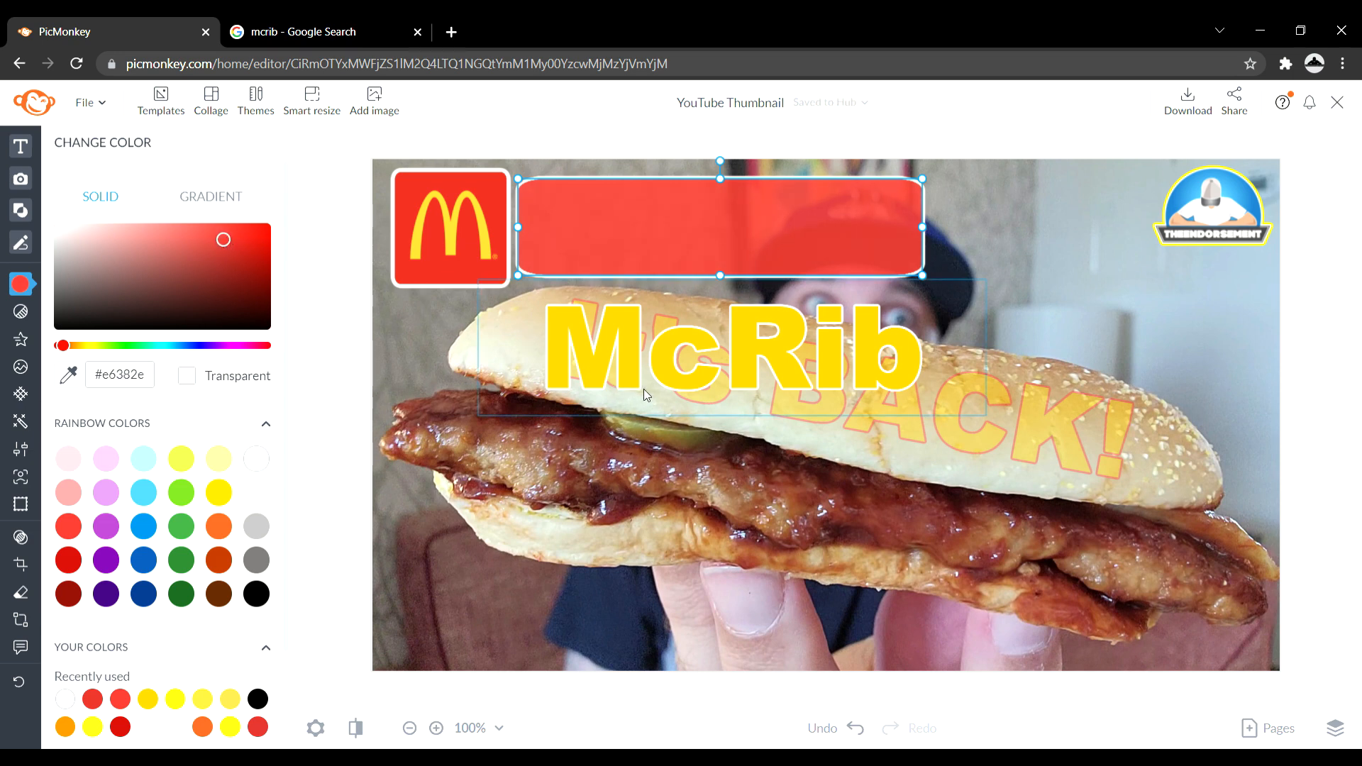
Step: Move the "McRib" text down off the red rounded rectangle and set the rectangle's fill color to #e2160a
{"action": "left_click", "coordinate": [706, 353]}
{"action": "mouse_move", "coordinate": [721, 338]}
{"action": "left_mouse_down"}
{"action": "mouse_move", "coordinate": [704, 241]}
{"action": "mouse_move", "coordinate": [711, 345]}
{"action": "left_mouse_up"}
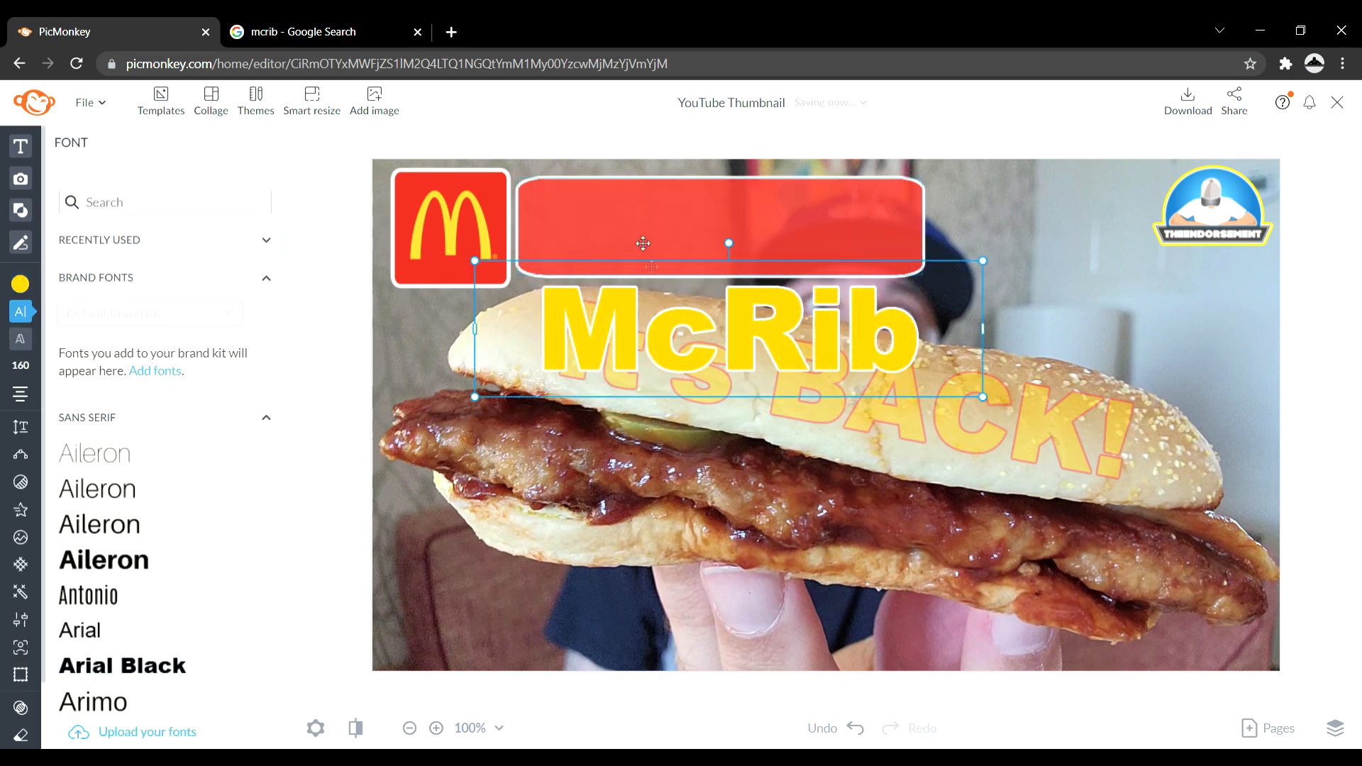
{"action": "left_click", "coordinate": [619, 222]}
{"action": "left_click_drag", "start_coordinate": [237, 256], "coordinate": [251, 242]}
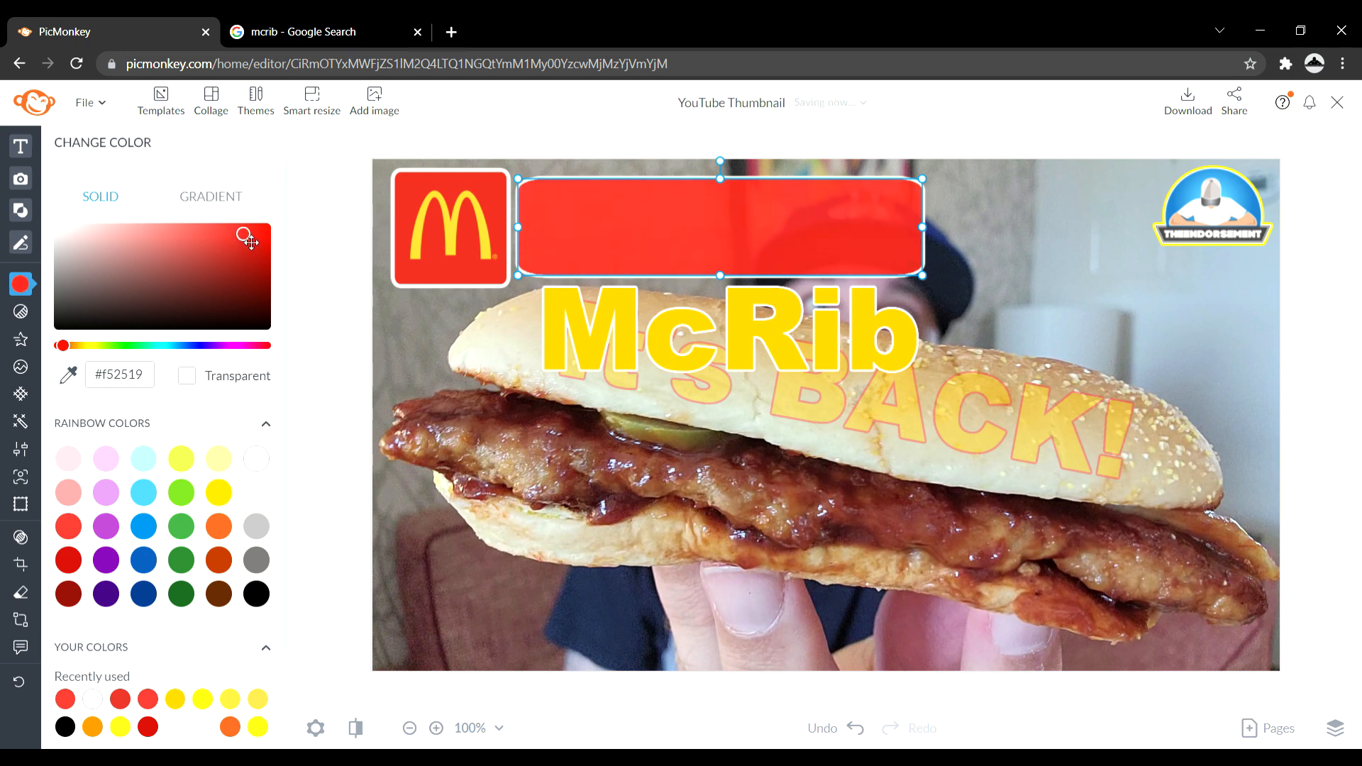
{"action": "left_click", "coordinate": [685, 348]}
{"action": "left_click_drag", "start_coordinate": [685, 348], "coordinate": [687, 398]}
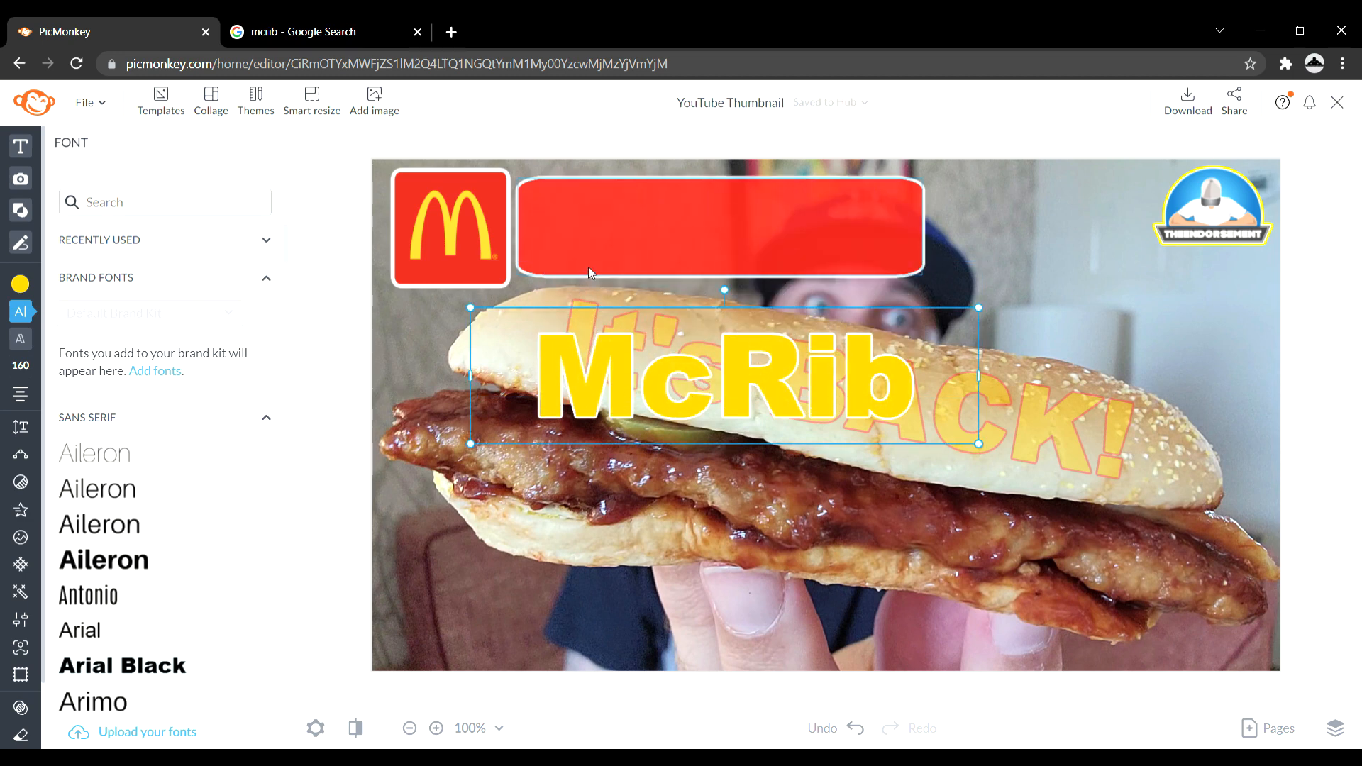
{"action": "left_click", "coordinate": [634, 241]}
{"action": "left_click", "coordinate": [254, 240]}
{"action": "left_click_drag", "start_coordinate": [256, 239], "coordinate": [262, 249]}
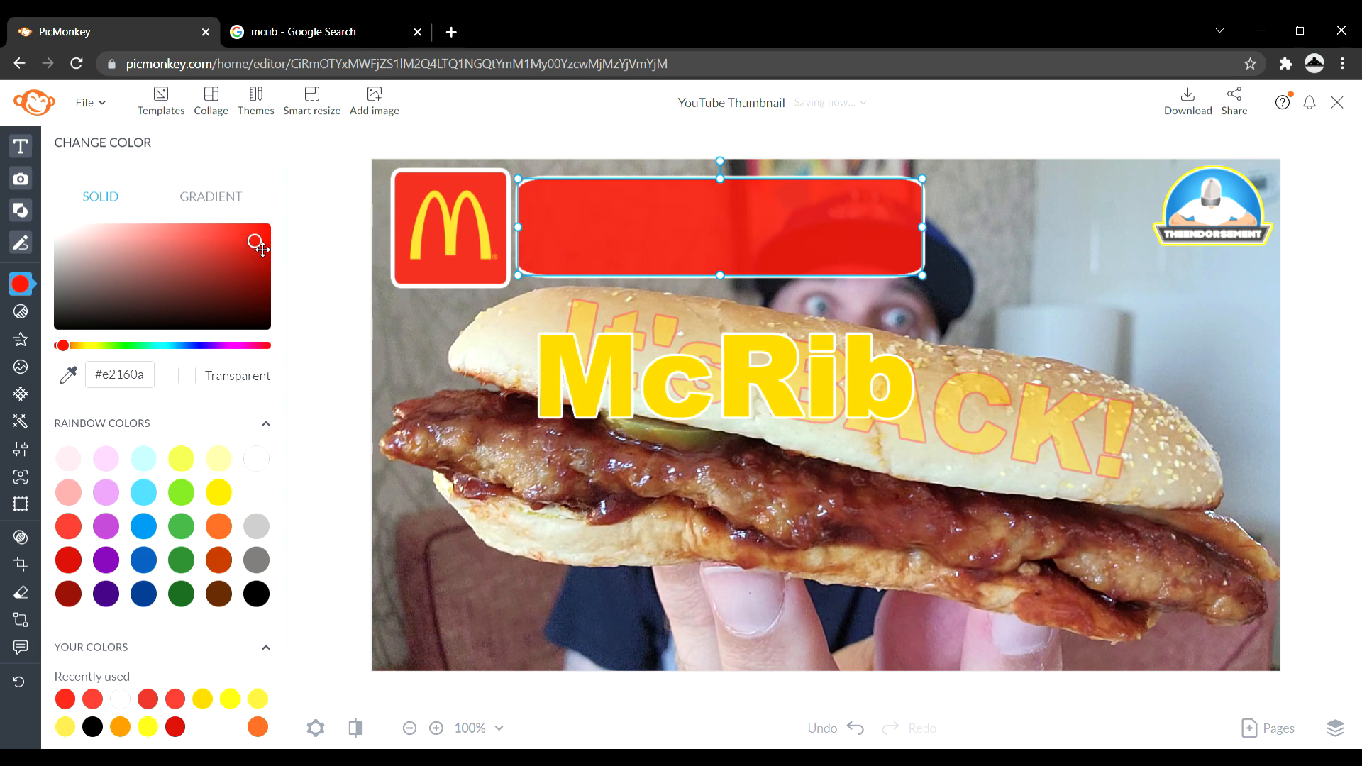
Step: Set the red rounded rectangle's fade to 20% and place the "McRib" text back over it
{"action": "left_click_drag", "start_coordinate": [682, 367], "coordinate": [688, 228]}
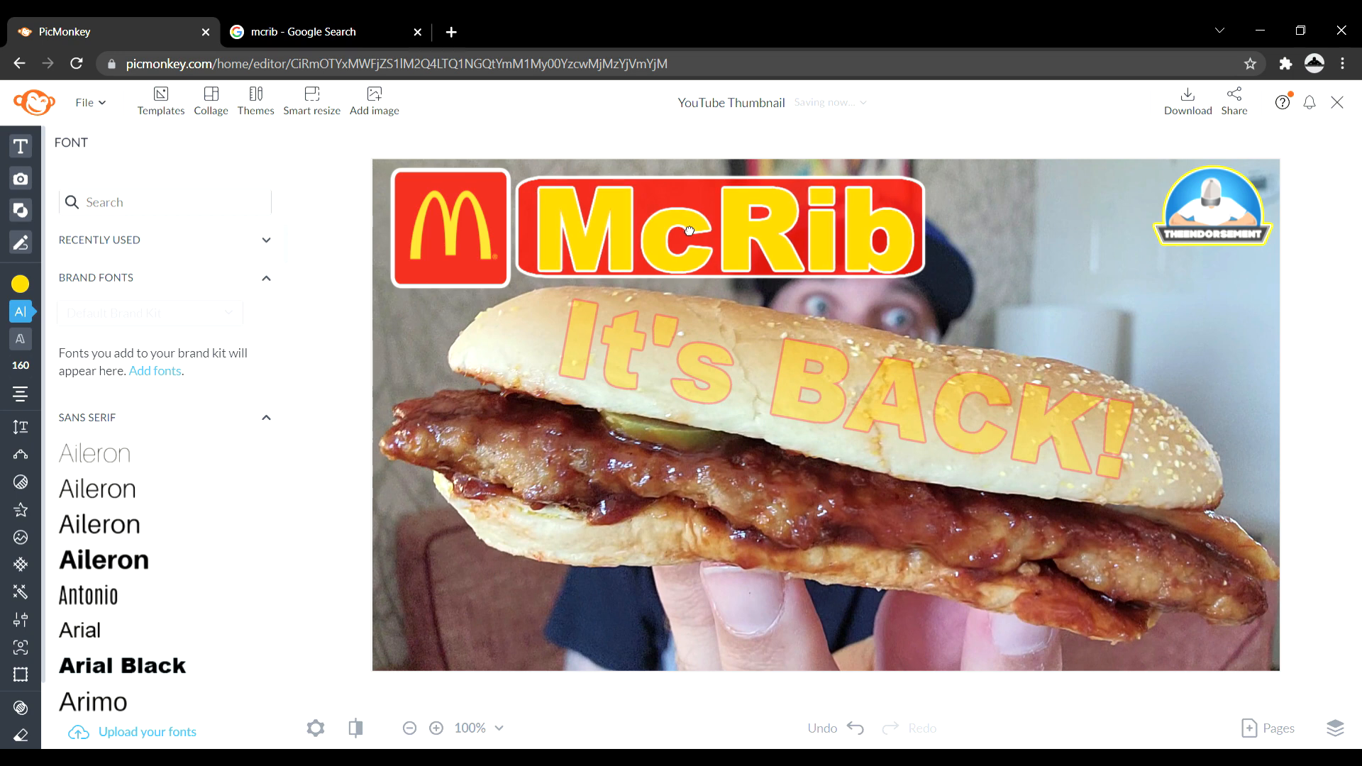
{"action": "left_click_drag", "start_coordinate": [689, 229], "coordinate": [669, 454]}
{"action": "left_click", "coordinate": [614, 270]}
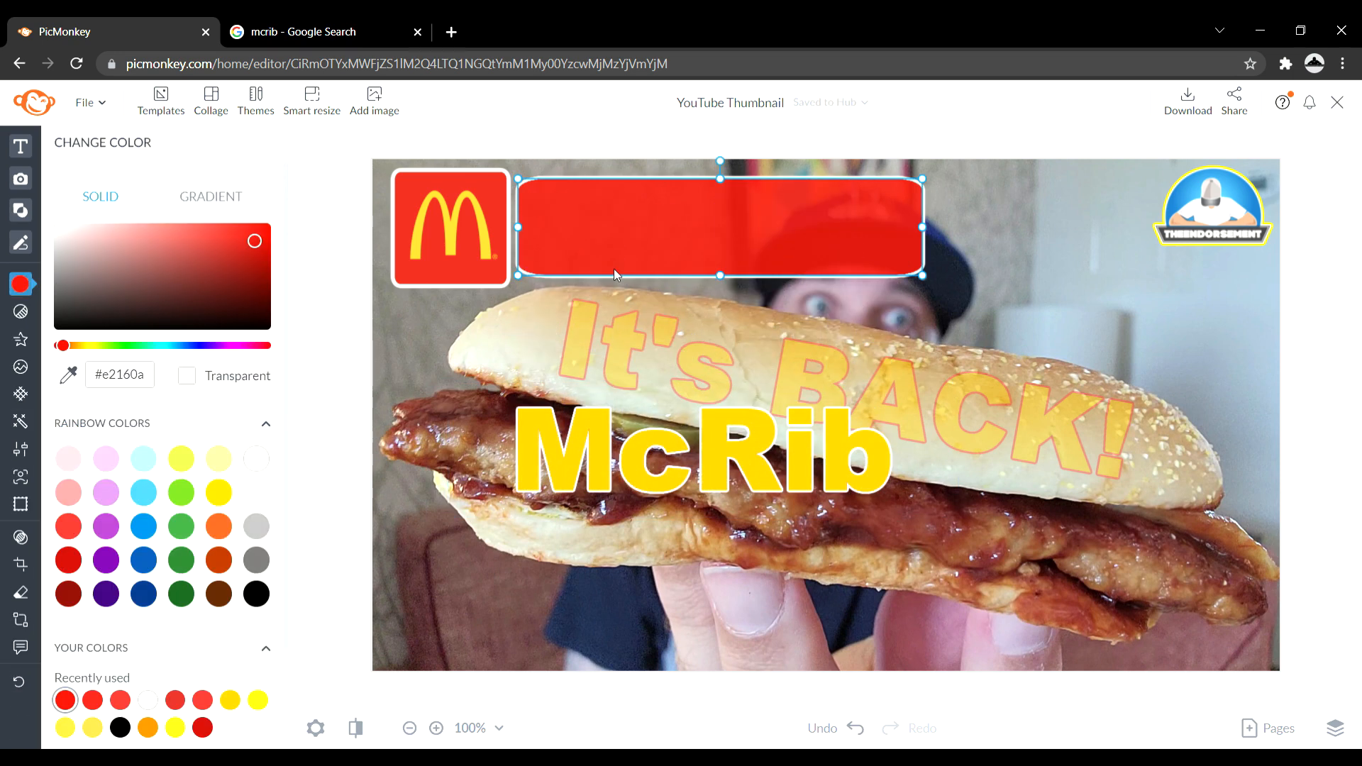
{"action": "mouse_move", "coordinate": [24, 395]}
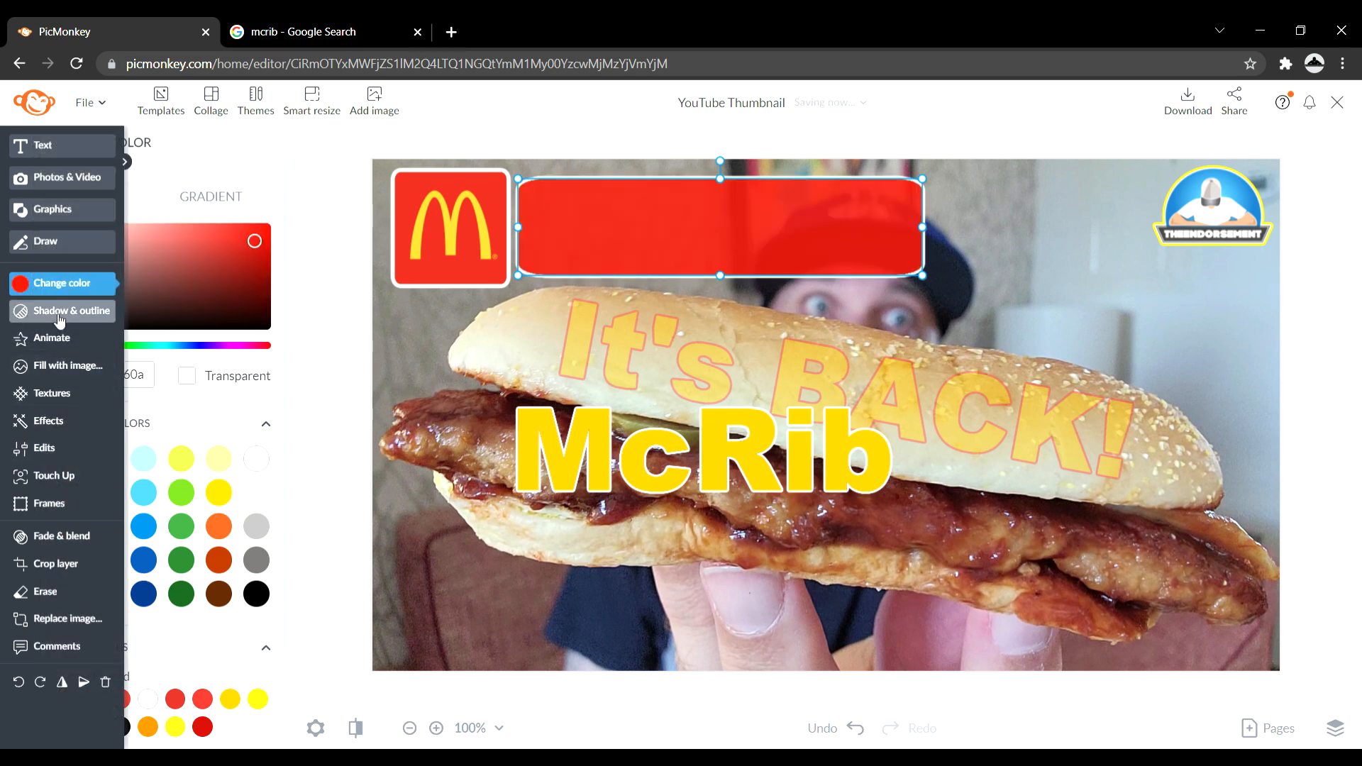
{"action": "left_click", "coordinate": [63, 536]}
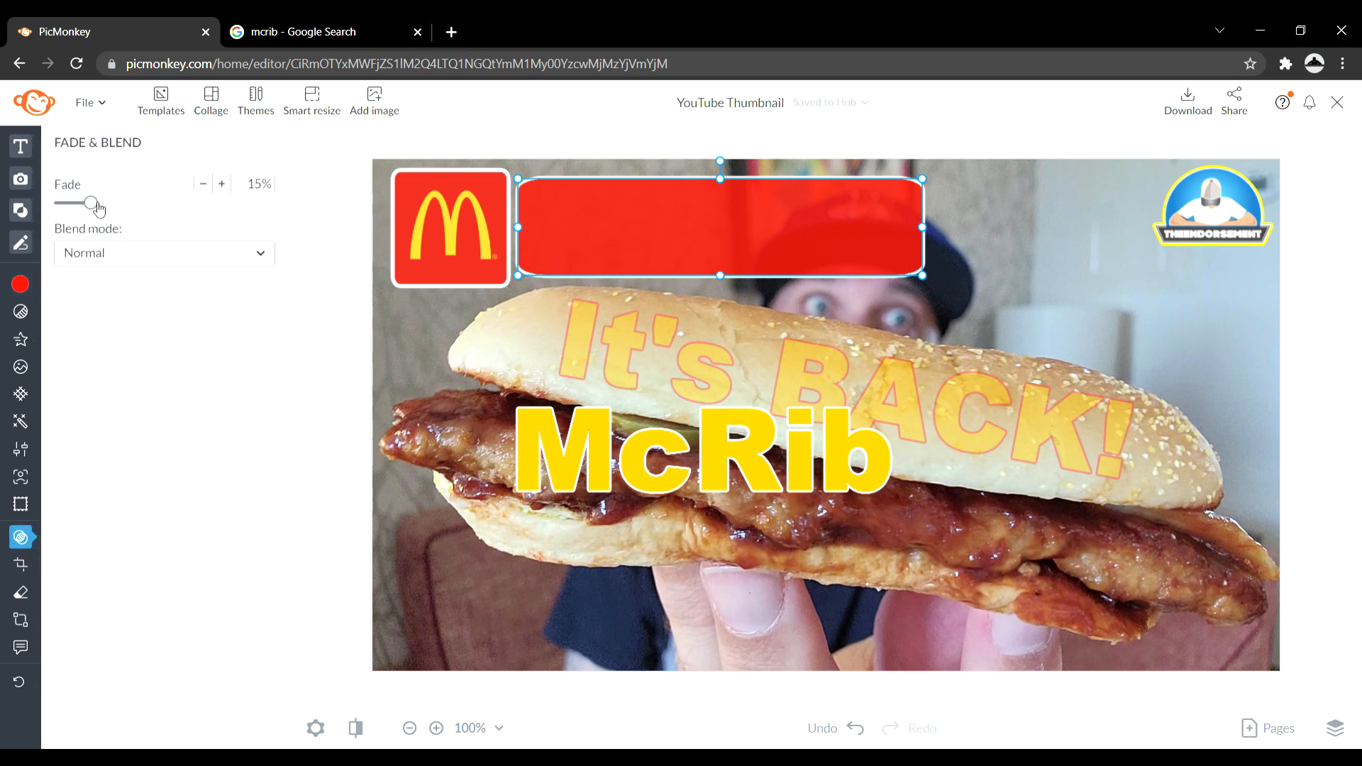
{"action": "left_click_drag", "start_coordinate": [99, 207], "coordinate": [106, 207]}
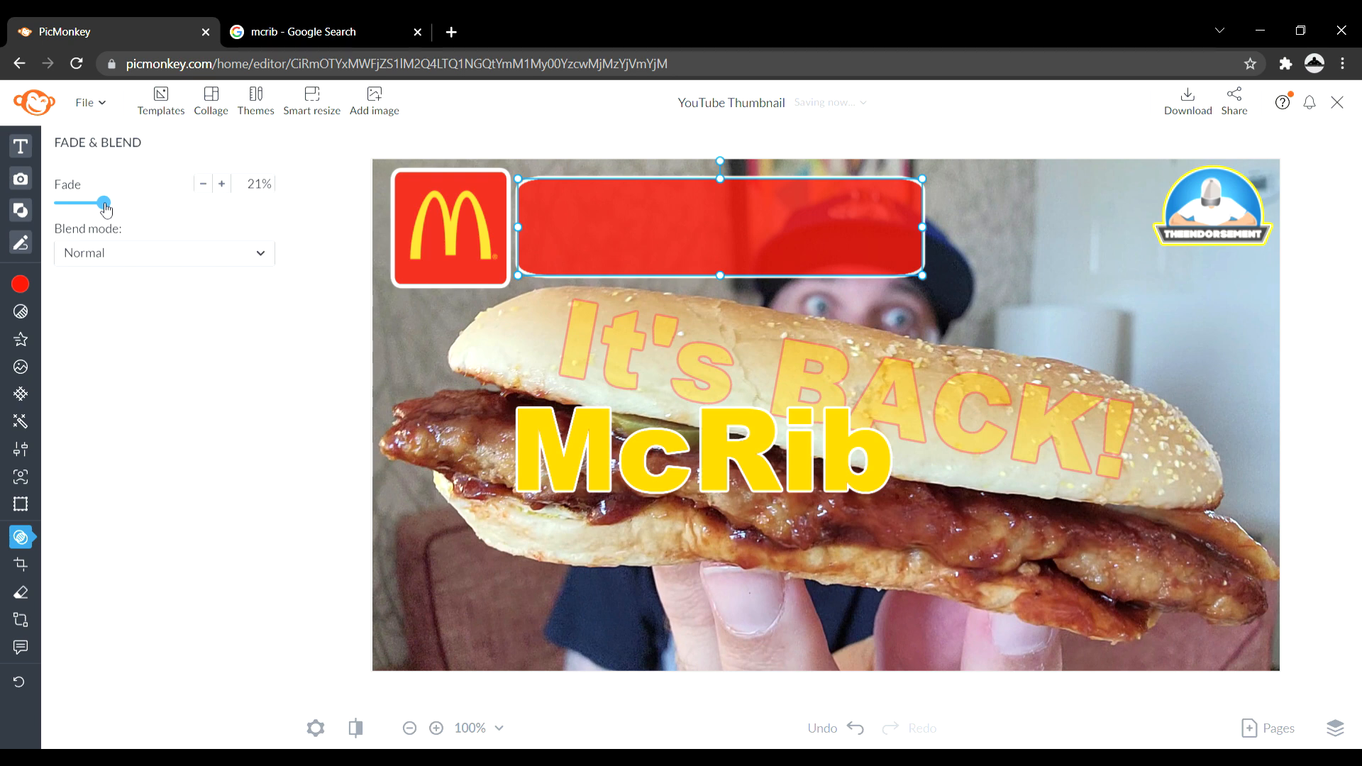
{"action": "left_click", "coordinate": [751, 462]}
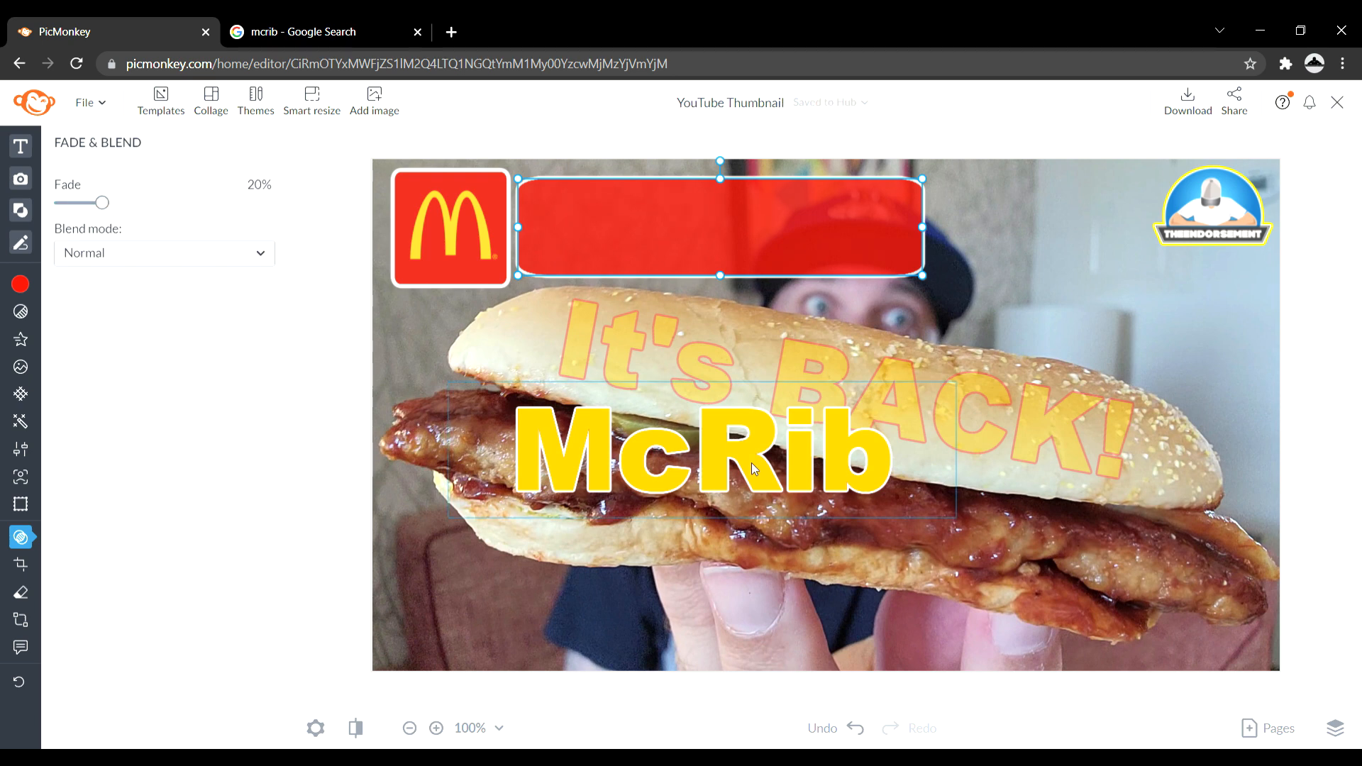
{"action": "left_click_drag", "start_coordinate": [751, 463], "coordinate": [778, 250]}
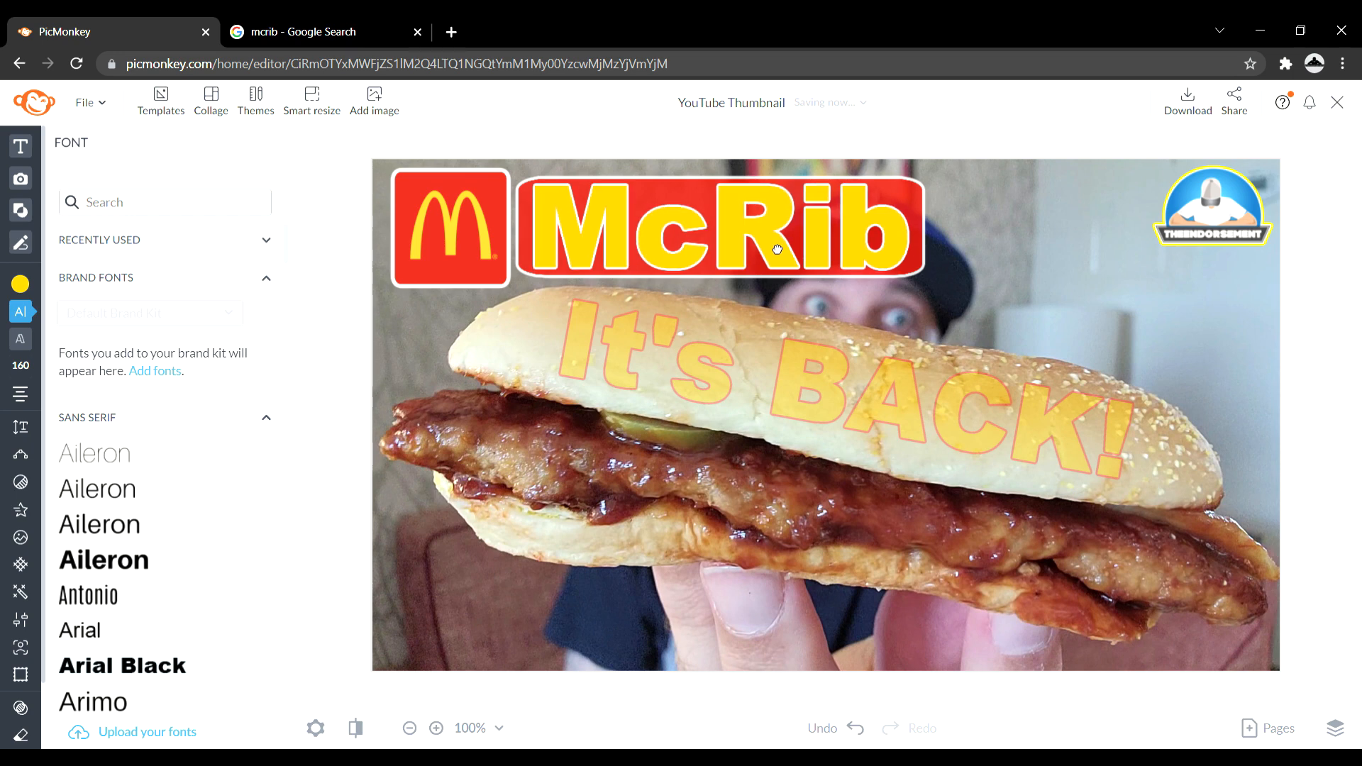
Step: Darken the "McRib" text color to #dfb400
{"action": "mouse_move", "coordinate": [21, 289]}
{"action": "left_click", "coordinate": [21, 289]}
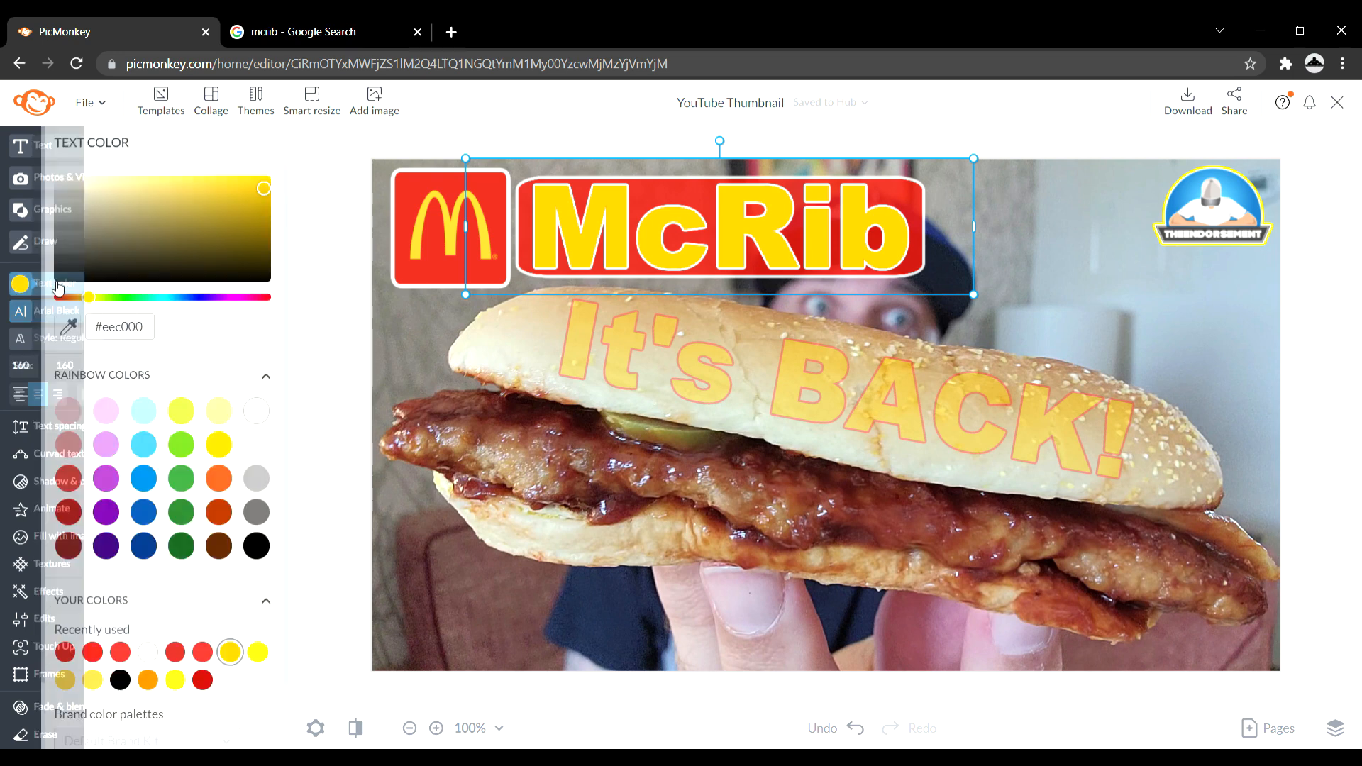
{"action": "left_click", "coordinate": [273, 196]}
{"action": "left_click_drag", "start_coordinate": [273, 196], "coordinate": [273, 203]}
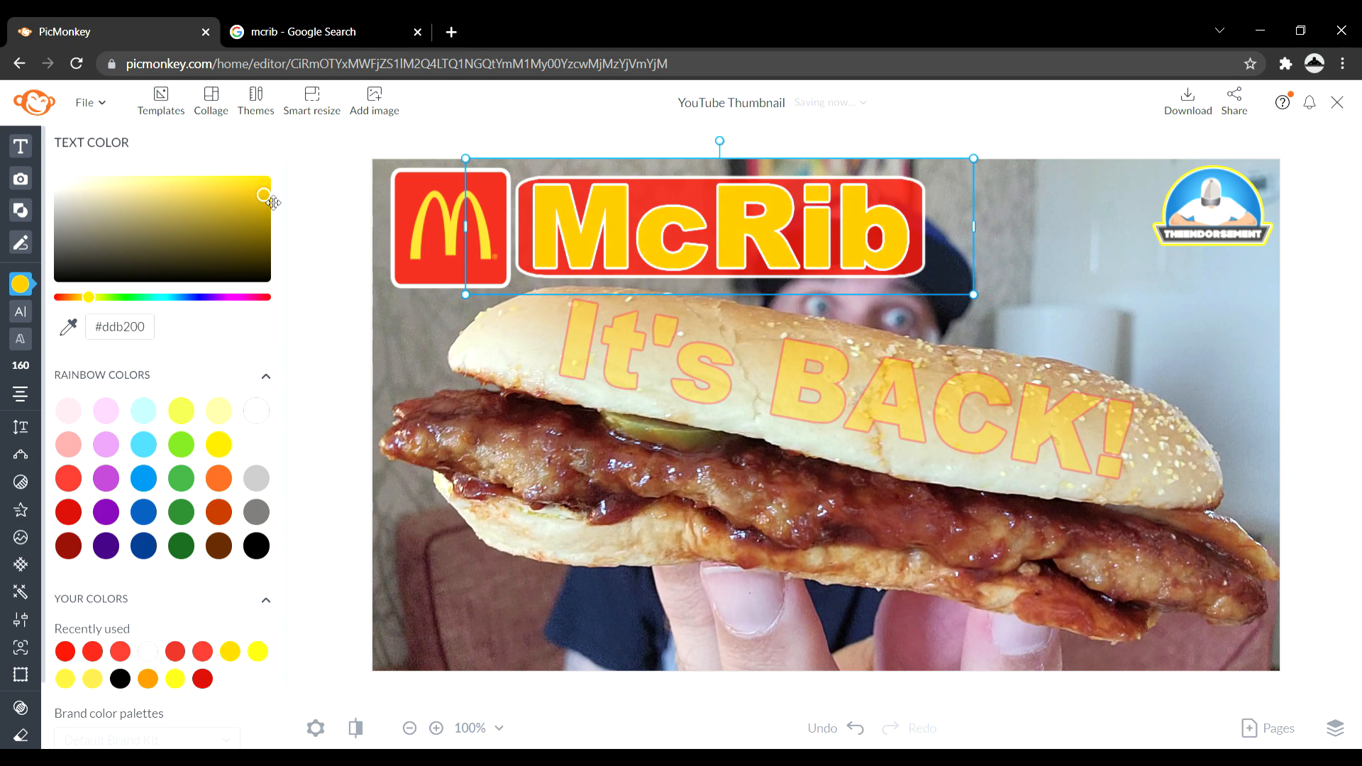
{"action": "left_click_drag", "start_coordinate": [274, 203], "coordinate": [272, 202]}
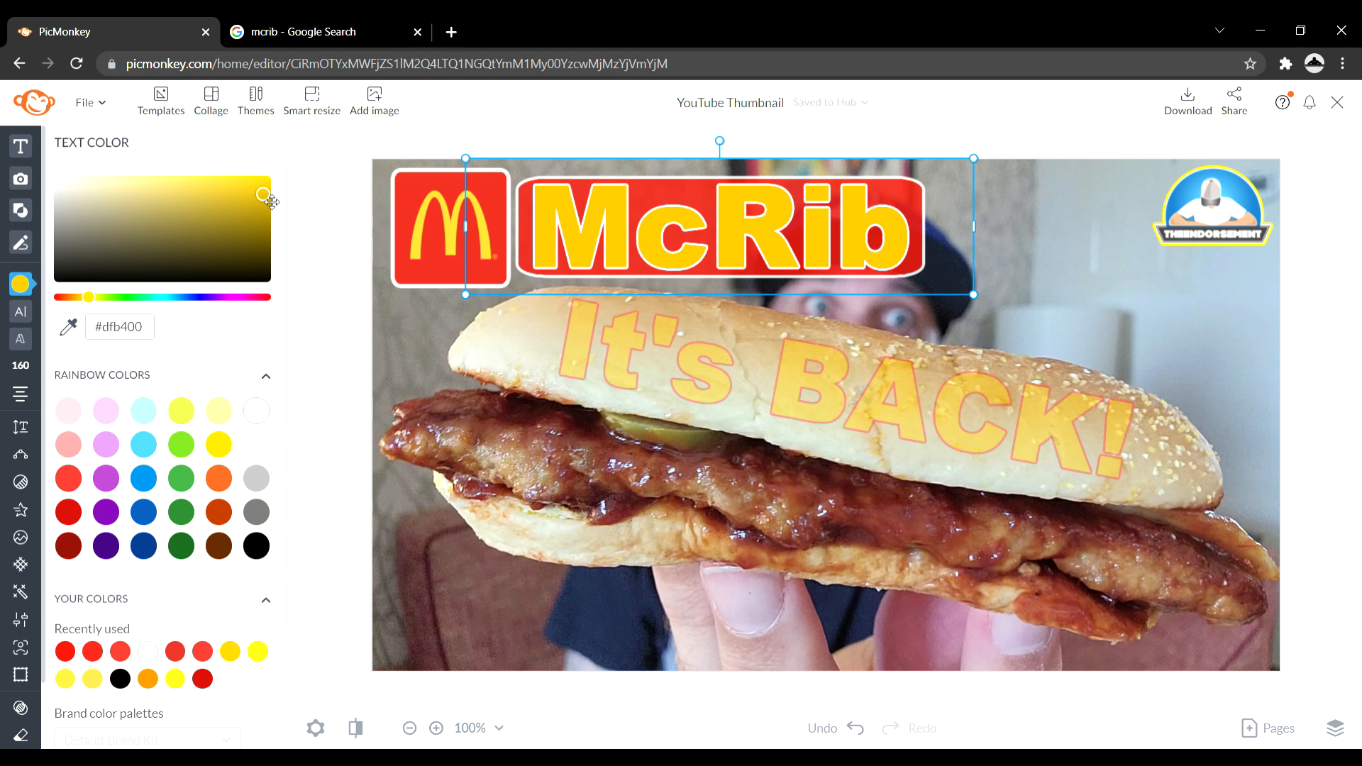
{"action": "left_click", "coordinate": [700, 245]}
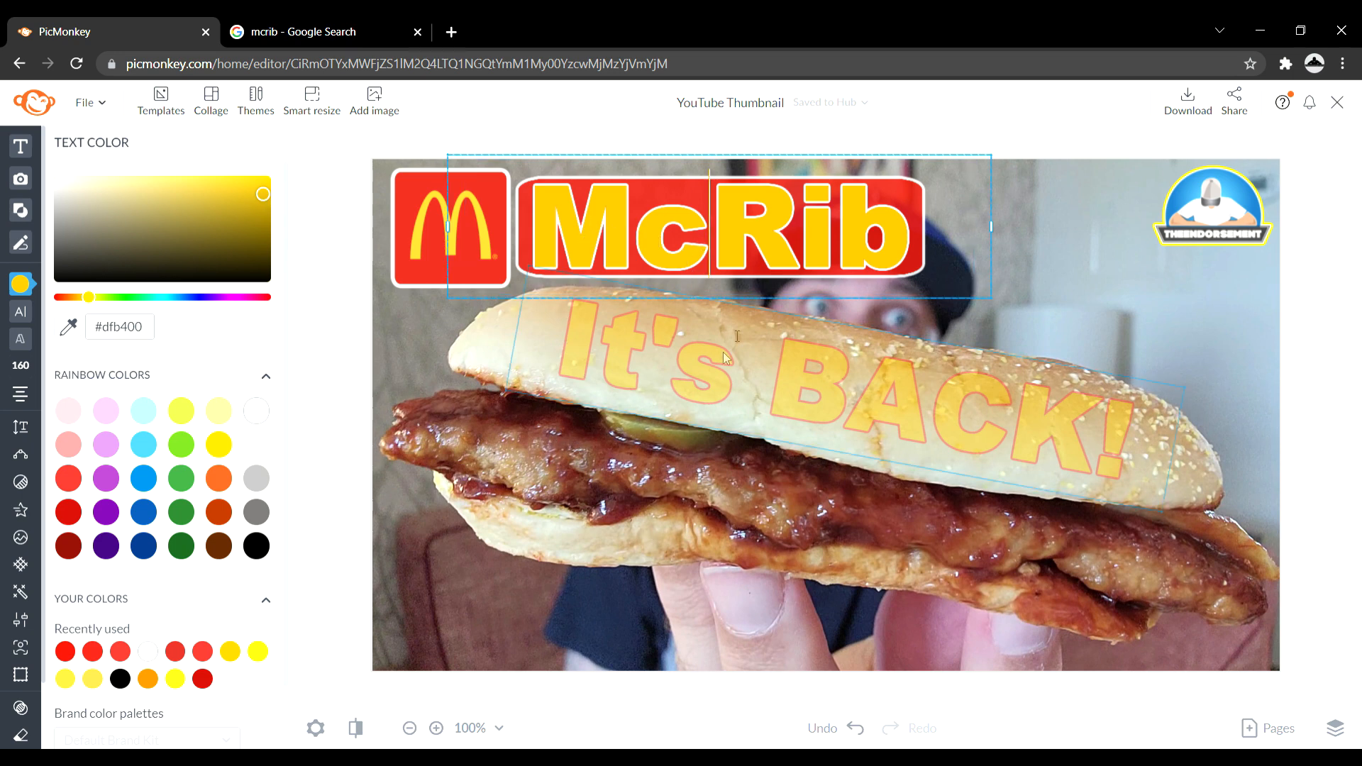
{"action": "key", "text": "Escape"}
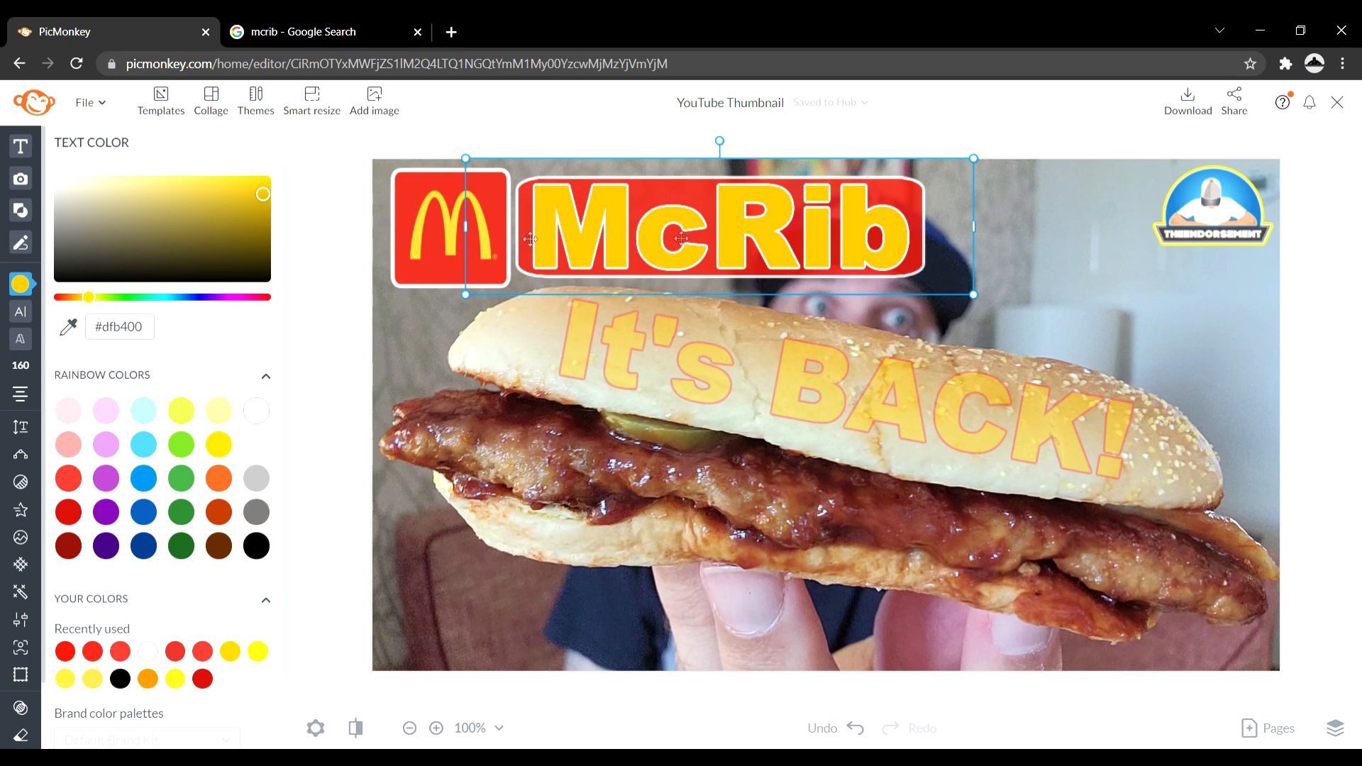
Step: Move the "McRib" text out of the way to the bottom of the image and make the red rectangle smaller and narrower beside the McDonald's logo
{"action": "left_click_drag", "start_coordinate": [714, 239], "coordinate": [677, 601]}
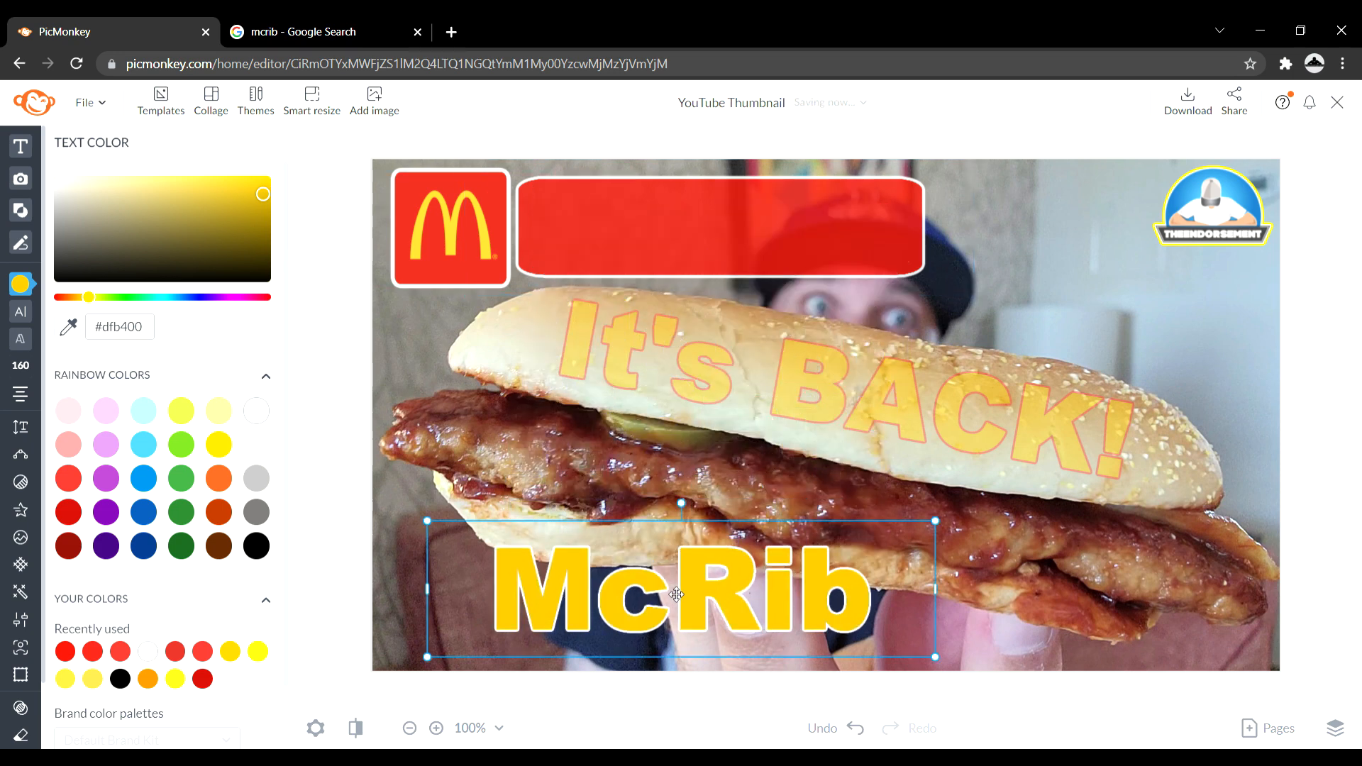
{"action": "left_click", "coordinate": [723, 230]}
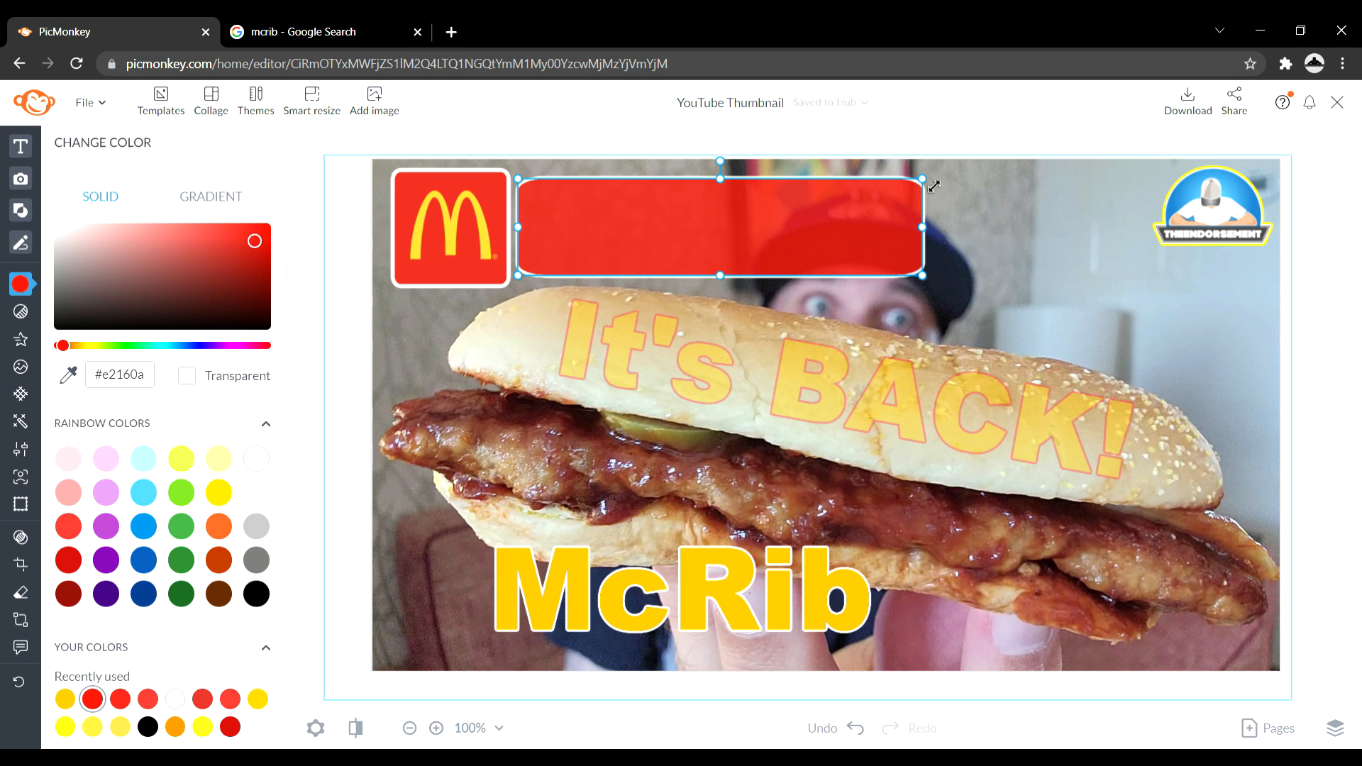
{"action": "left_click_drag", "start_coordinate": [922, 179], "coordinate": [852, 198]}
{"action": "left_click_drag", "start_coordinate": [674, 248], "coordinate": [674, 240]}
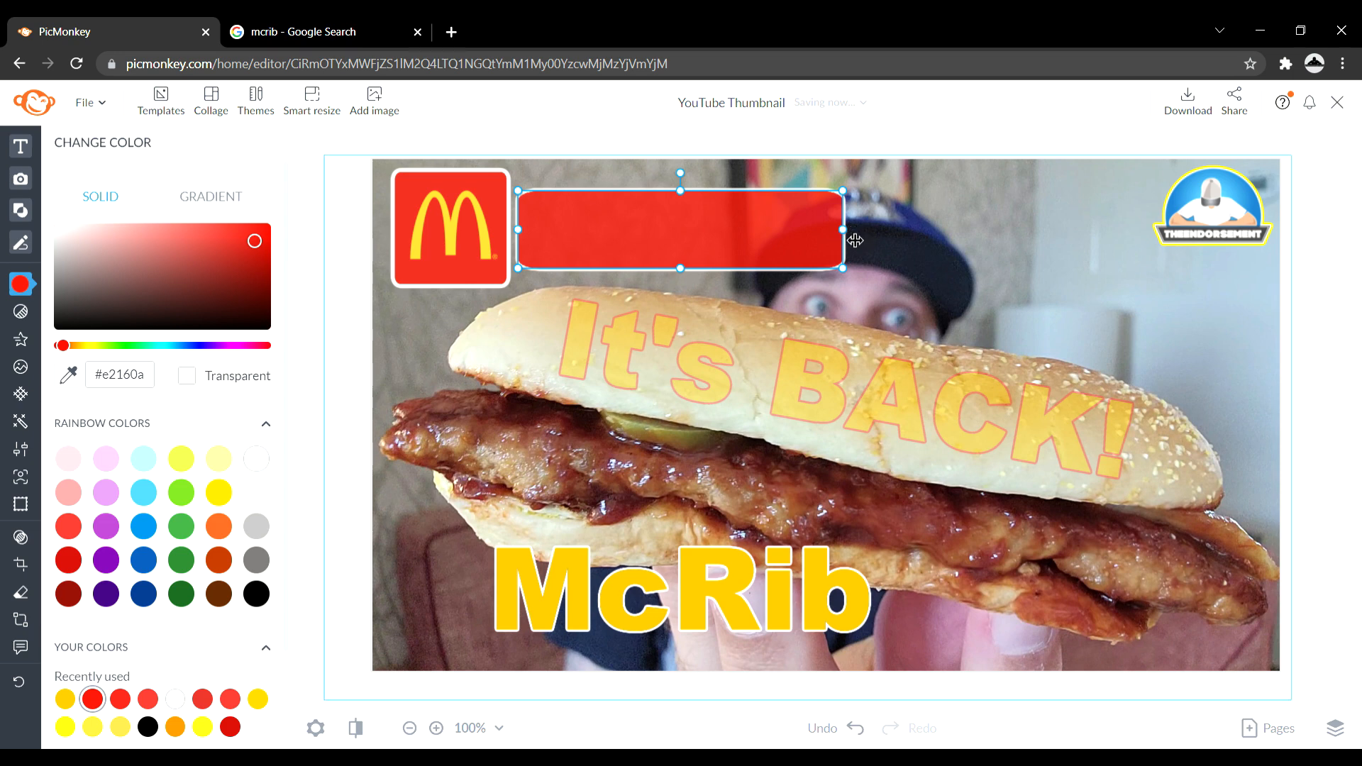
{"action": "left_click_drag", "start_coordinate": [848, 232], "coordinate": [810, 245]}
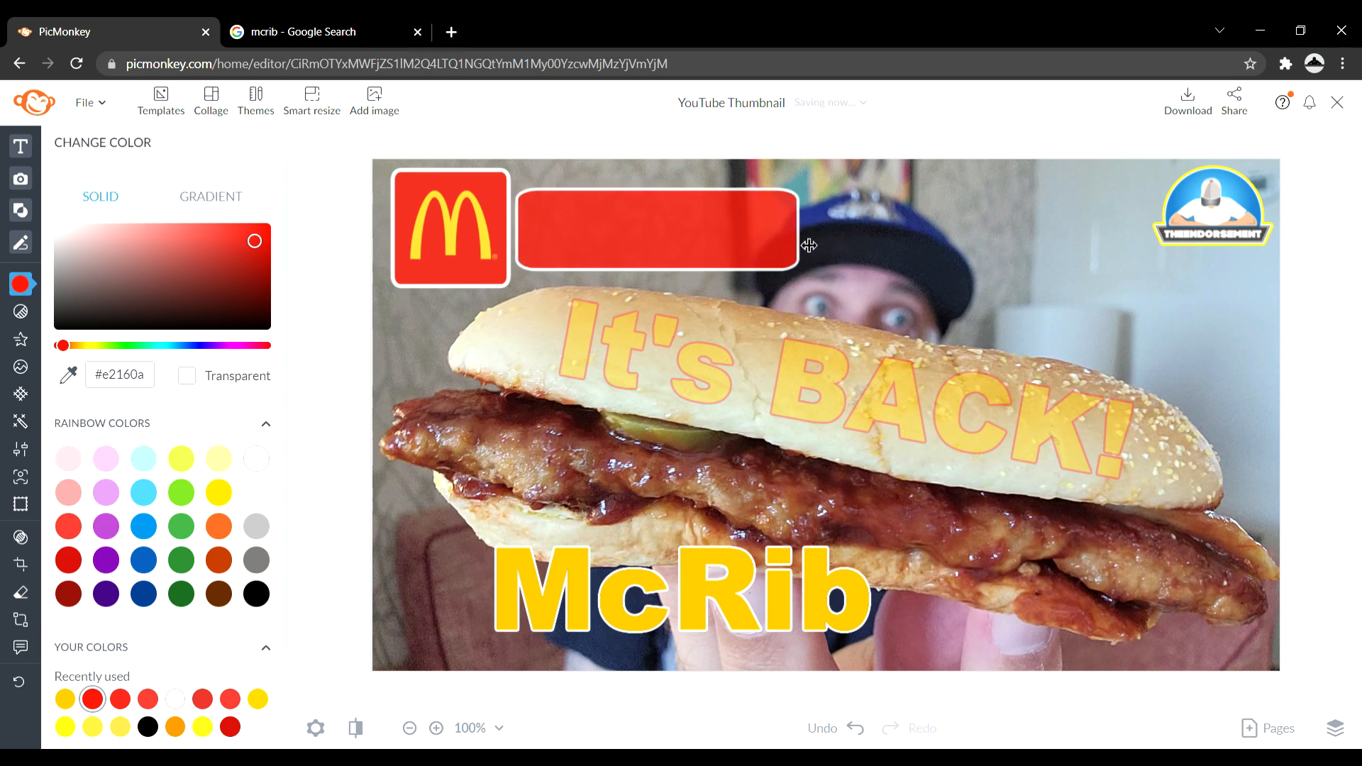
Step: Move the "McRib" text back onto the red rectangle, reduce it to size 114 and center it inside
{"action": "left_click", "coordinate": [687, 589]}
{"action": "left_click_drag", "start_coordinate": [693, 593], "coordinate": [723, 233]}
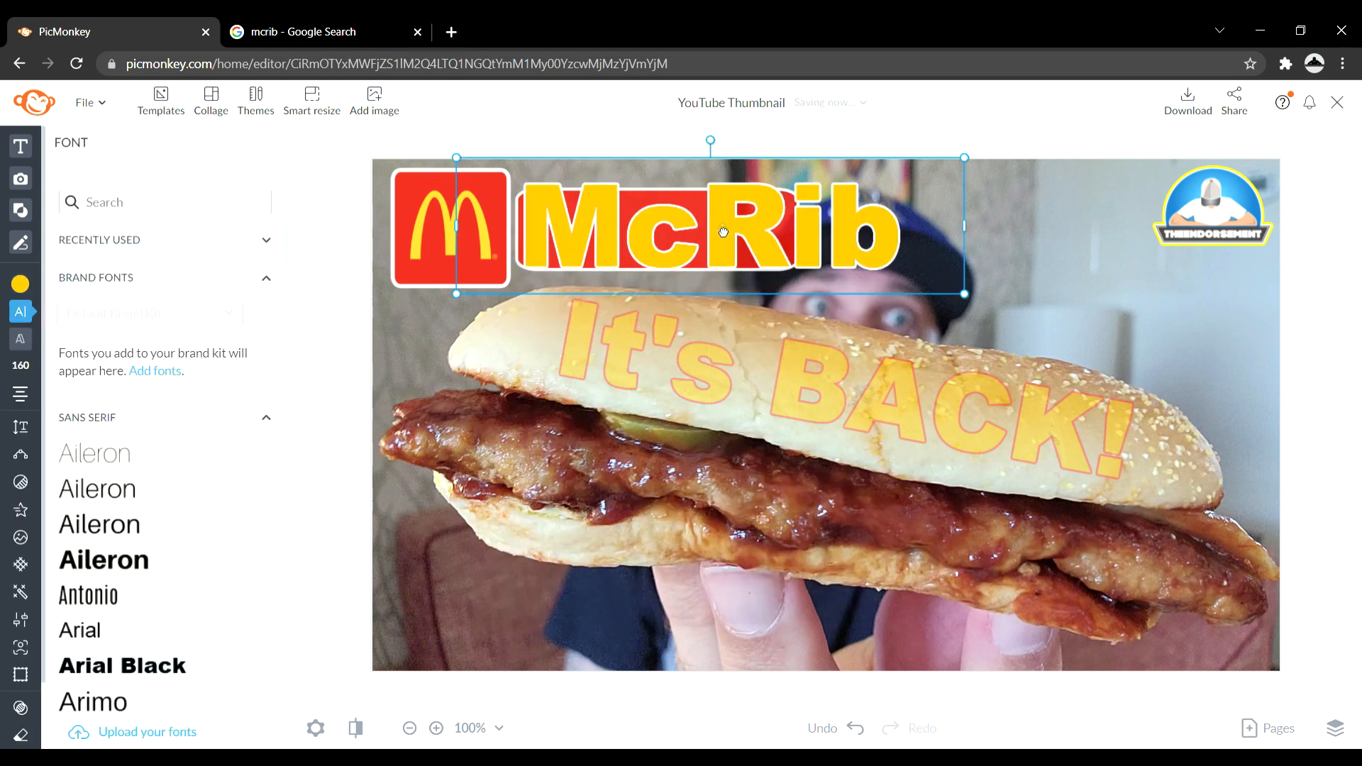
{"action": "left_click_drag", "start_coordinate": [980, 166], "coordinate": [819, 175]}
{"action": "mouse_move", "coordinate": [705, 269]}
{"action": "left_mouse_down"}
{"action": "mouse_move", "coordinate": [728, 266]}
{"action": "mouse_move", "coordinate": [725, 253]}
{"action": "left_mouse_up"}
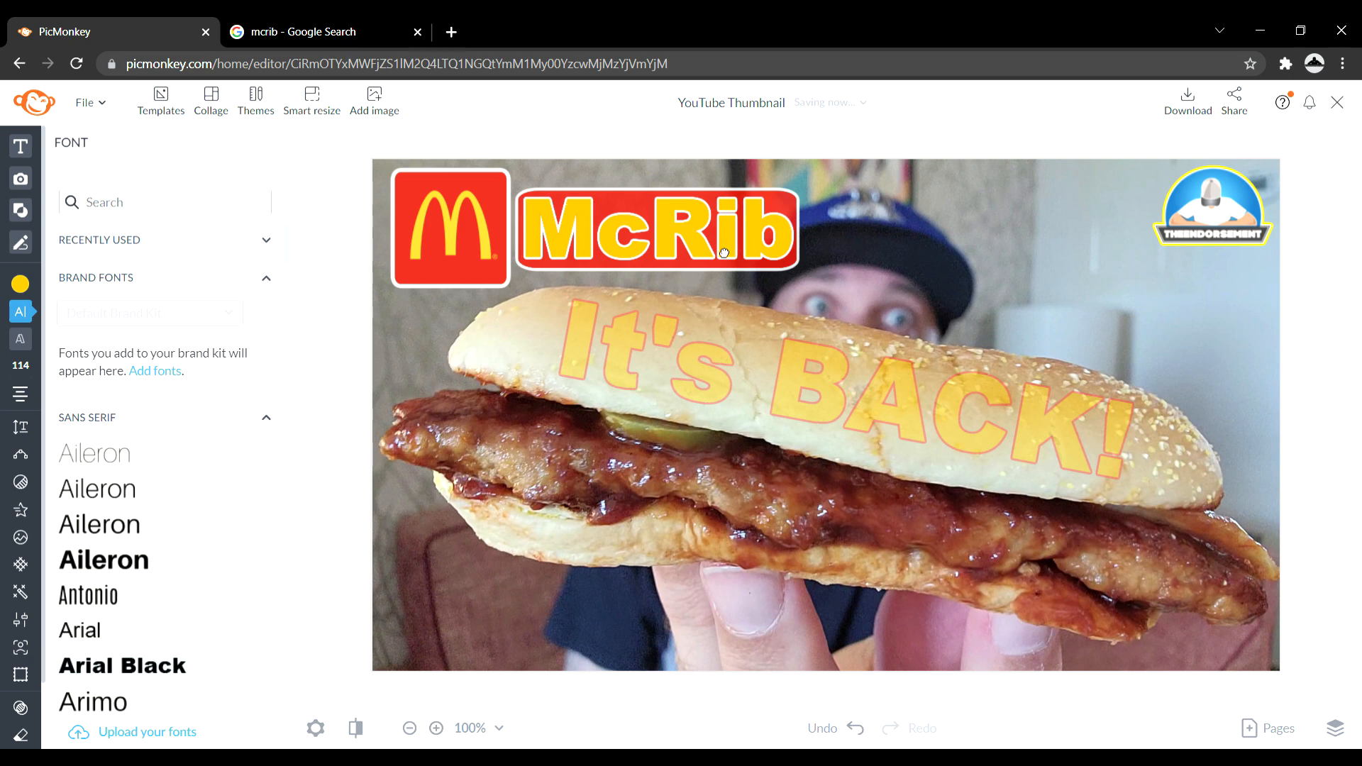
{"action": "left_click_drag", "start_coordinate": [724, 252], "coordinate": [724, 253]}
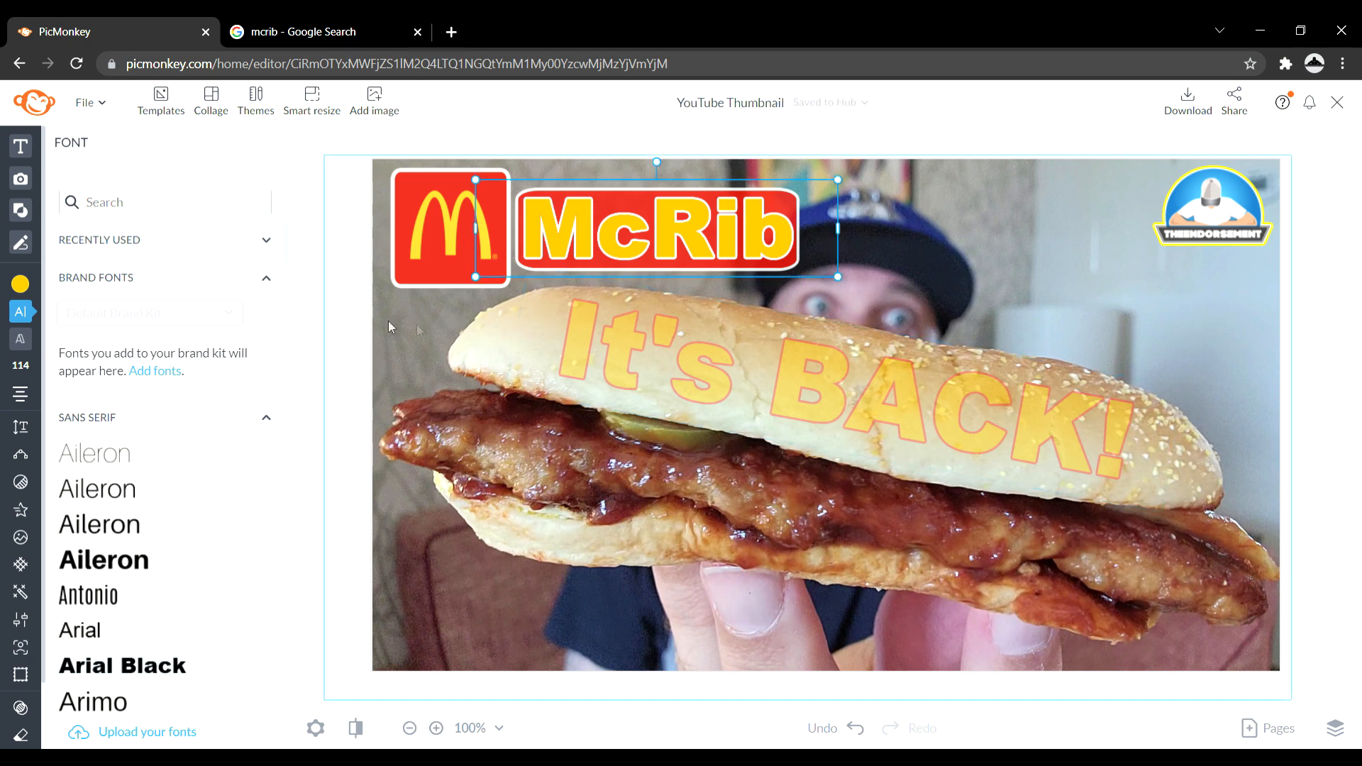
Step: Nudge the McDonald's logo slightly left and remove the outline from the "McRib" text
{"action": "left_click", "coordinate": [415, 219]}
{"action": "left_click_drag", "start_coordinate": [415, 220], "coordinate": [419, 228]}
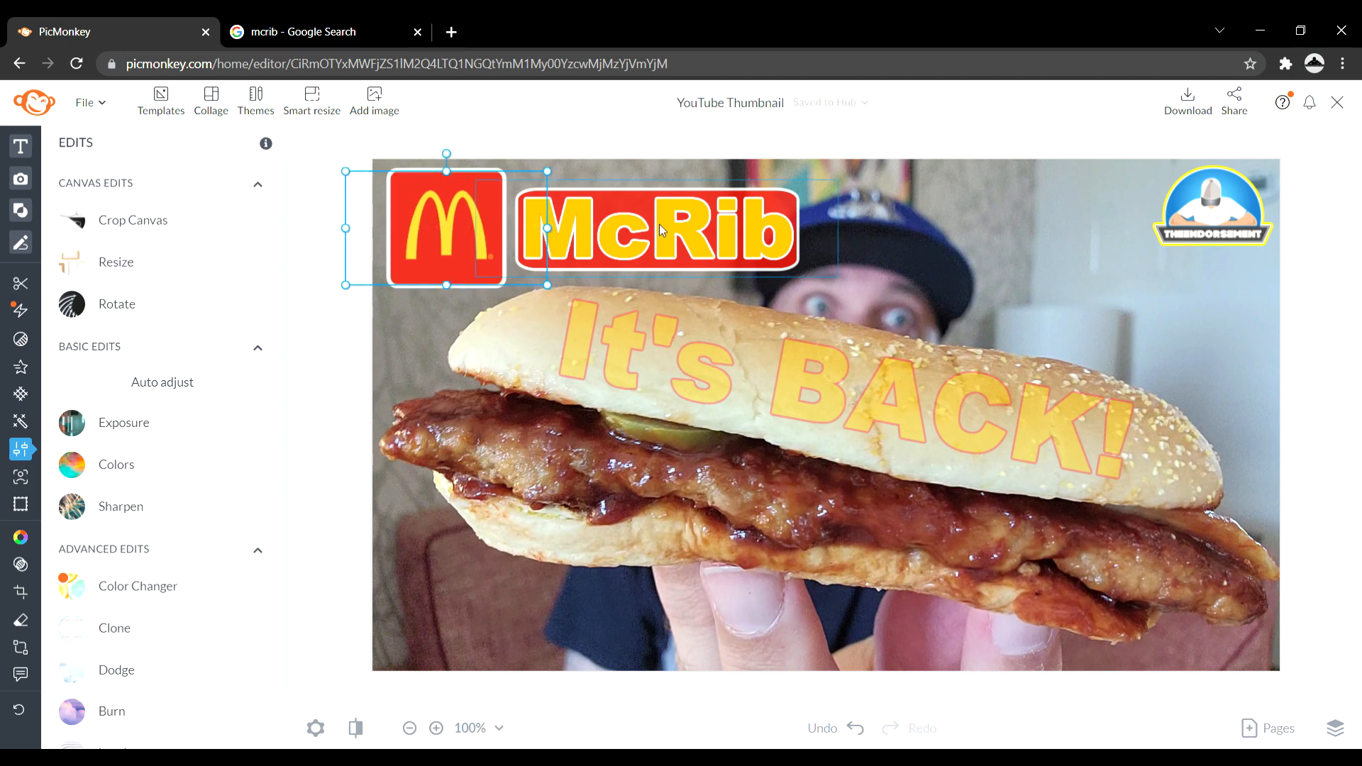
{"action": "left_click", "coordinate": [658, 225]}
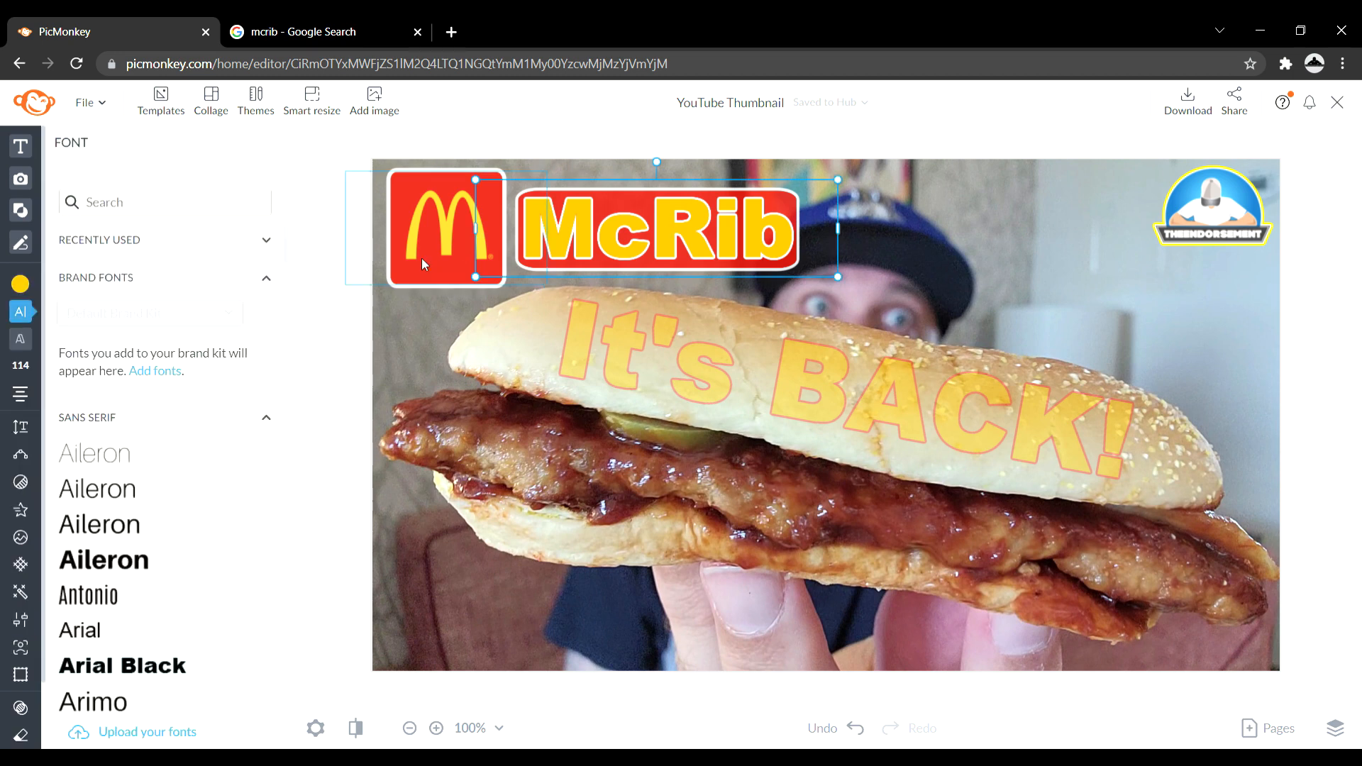
{"action": "mouse_move", "coordinate": [22, 593]}
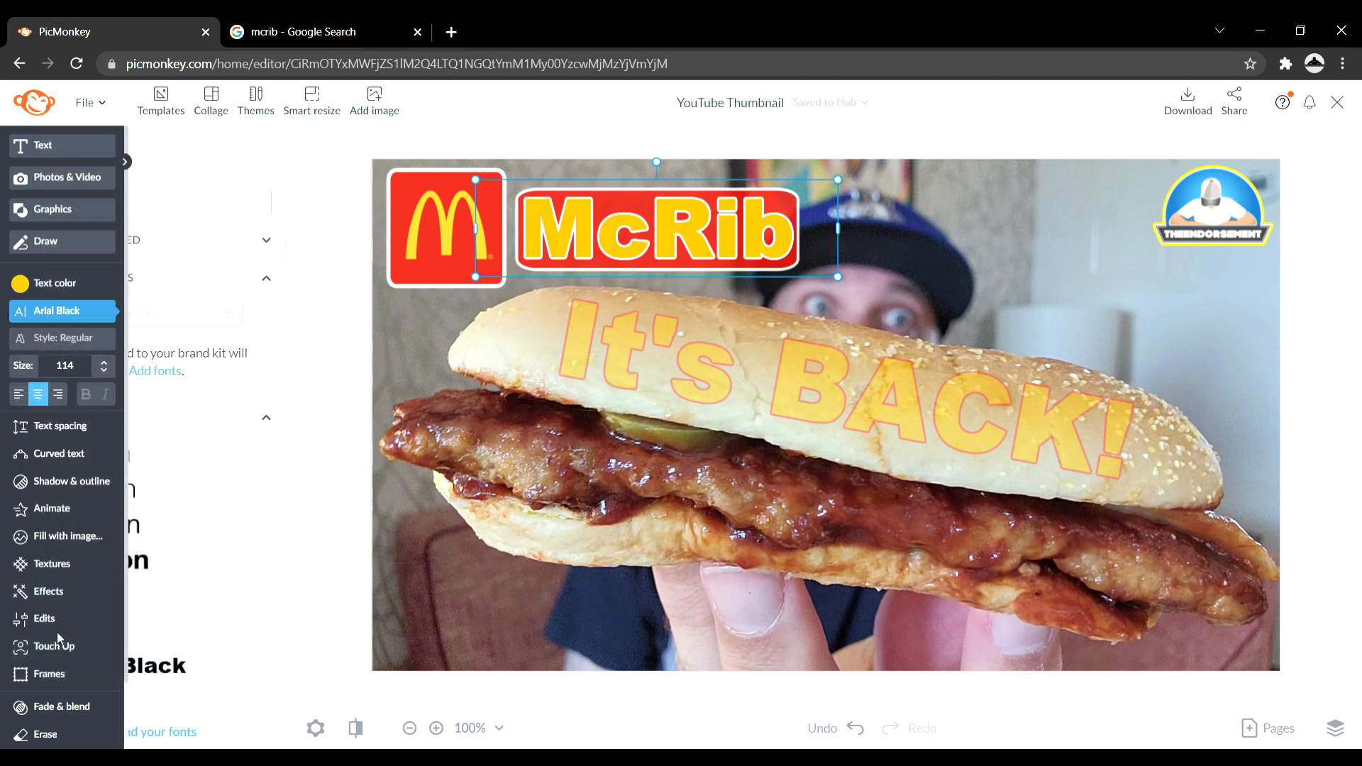
{"action": "left_click", "coordinate": [82, 481]}
{"action": "left_click", "coordinate": [65, 253]}
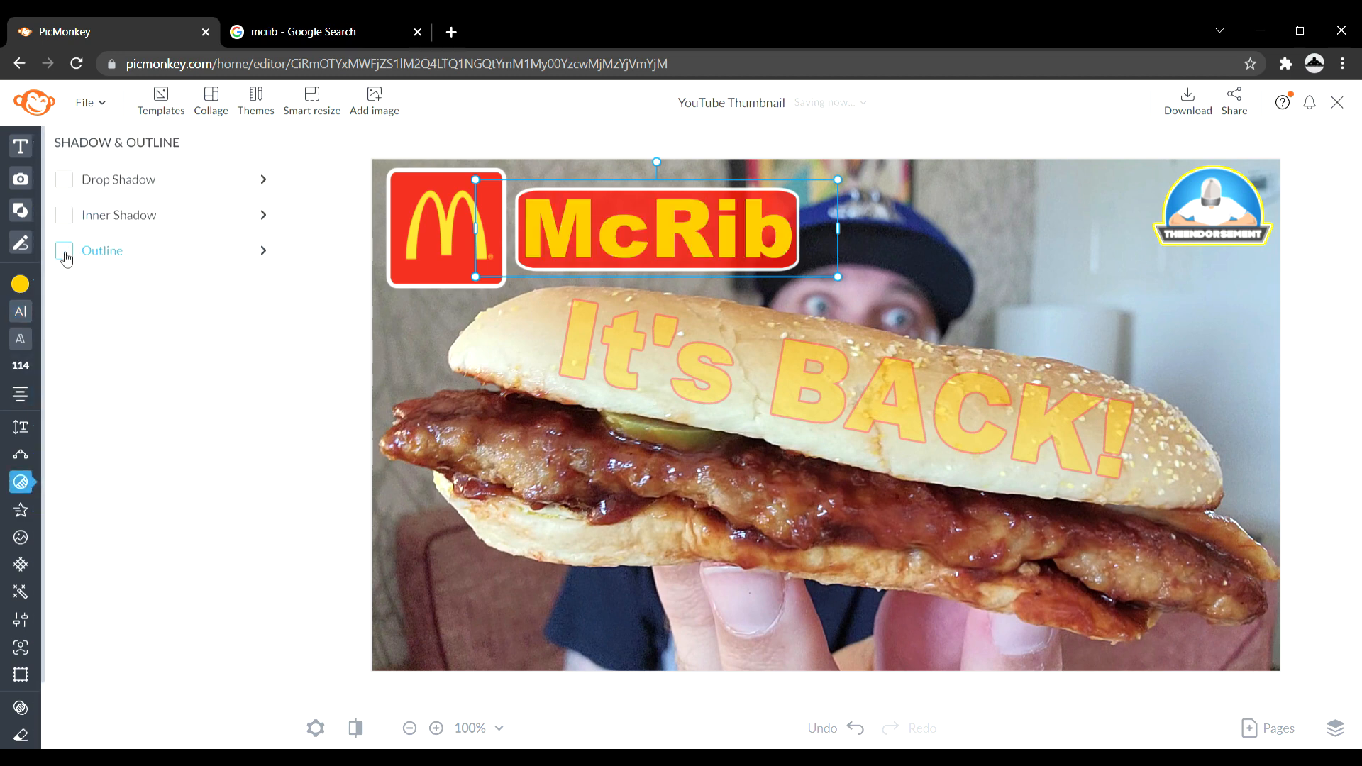
{"action": "left_click", "coordinate": [526, 457]}
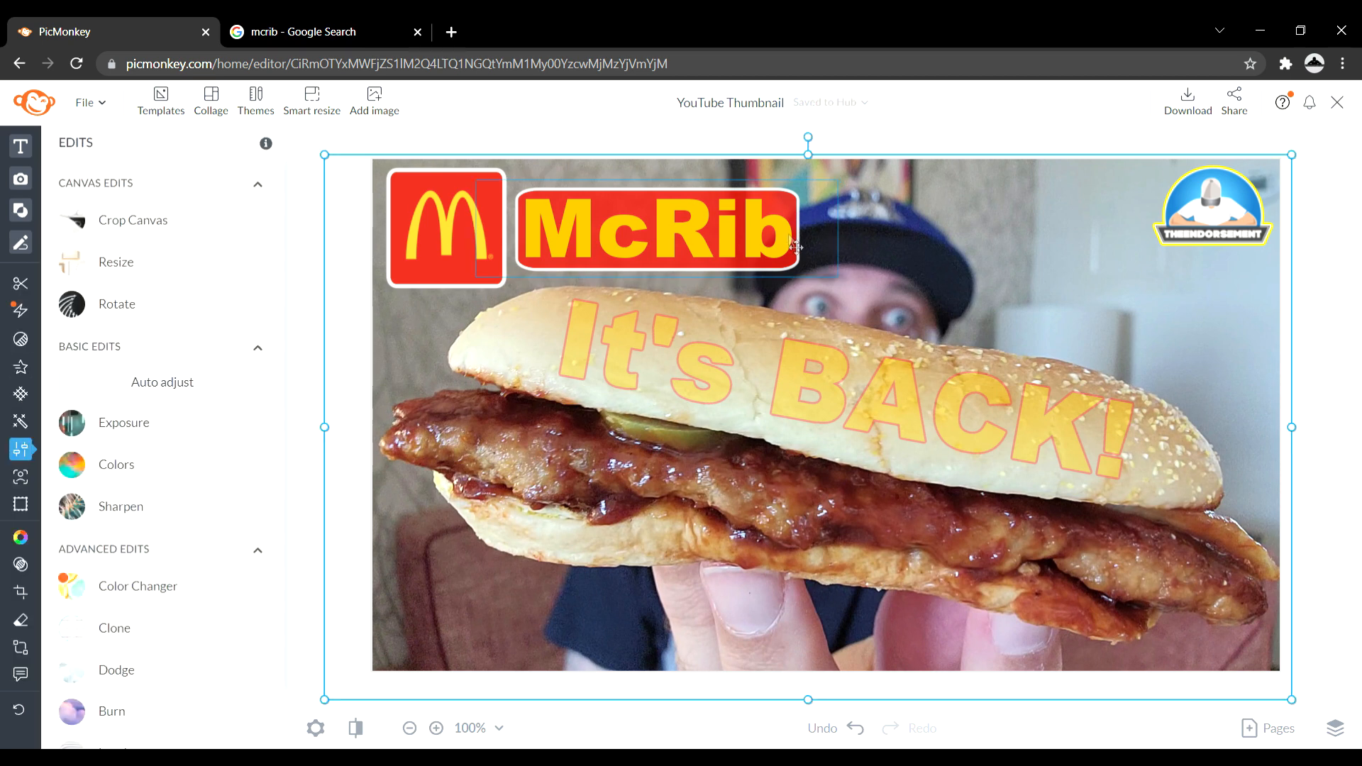
Step: Try a white outline with thickness 1 on the "McRib" text
{"action": "left_click", "coordinate": [644, 238]}
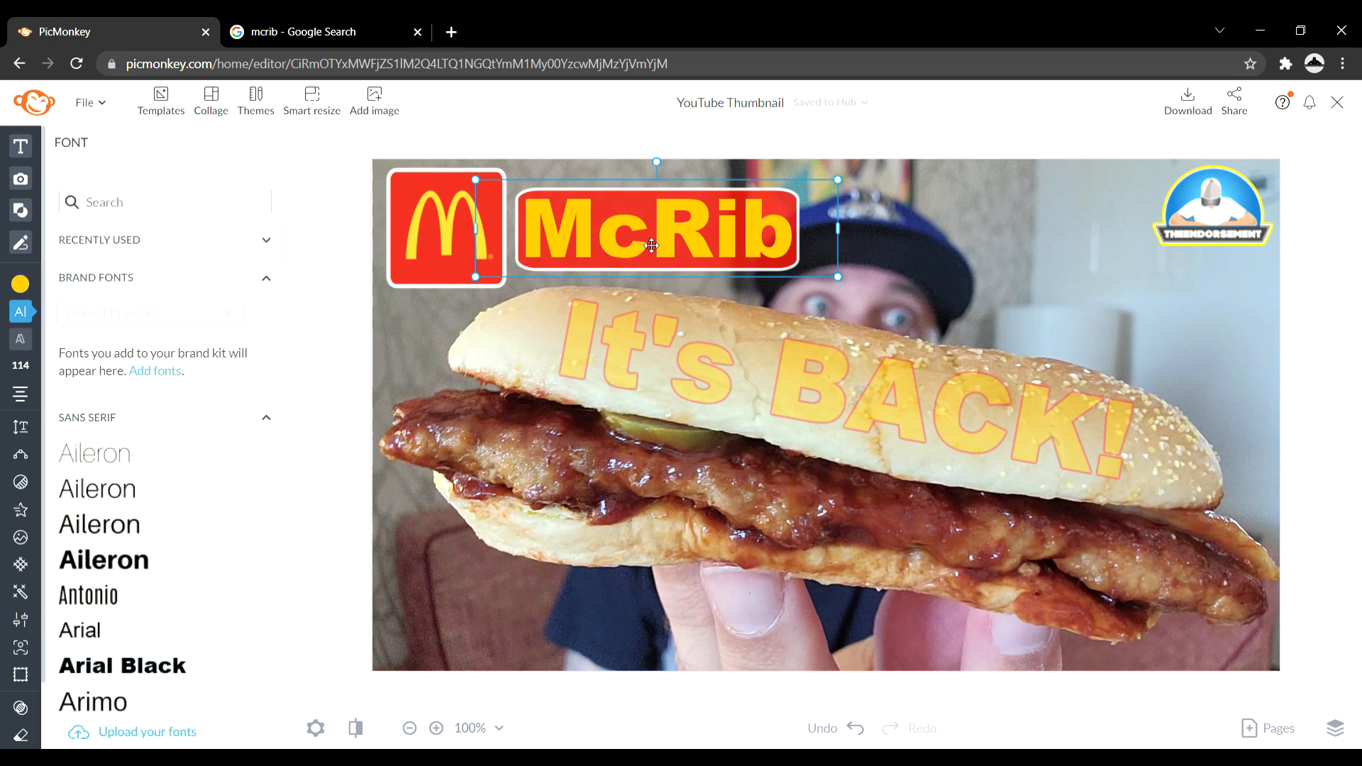
{"action": "mouse_move", "coordinate": [21, 645]}
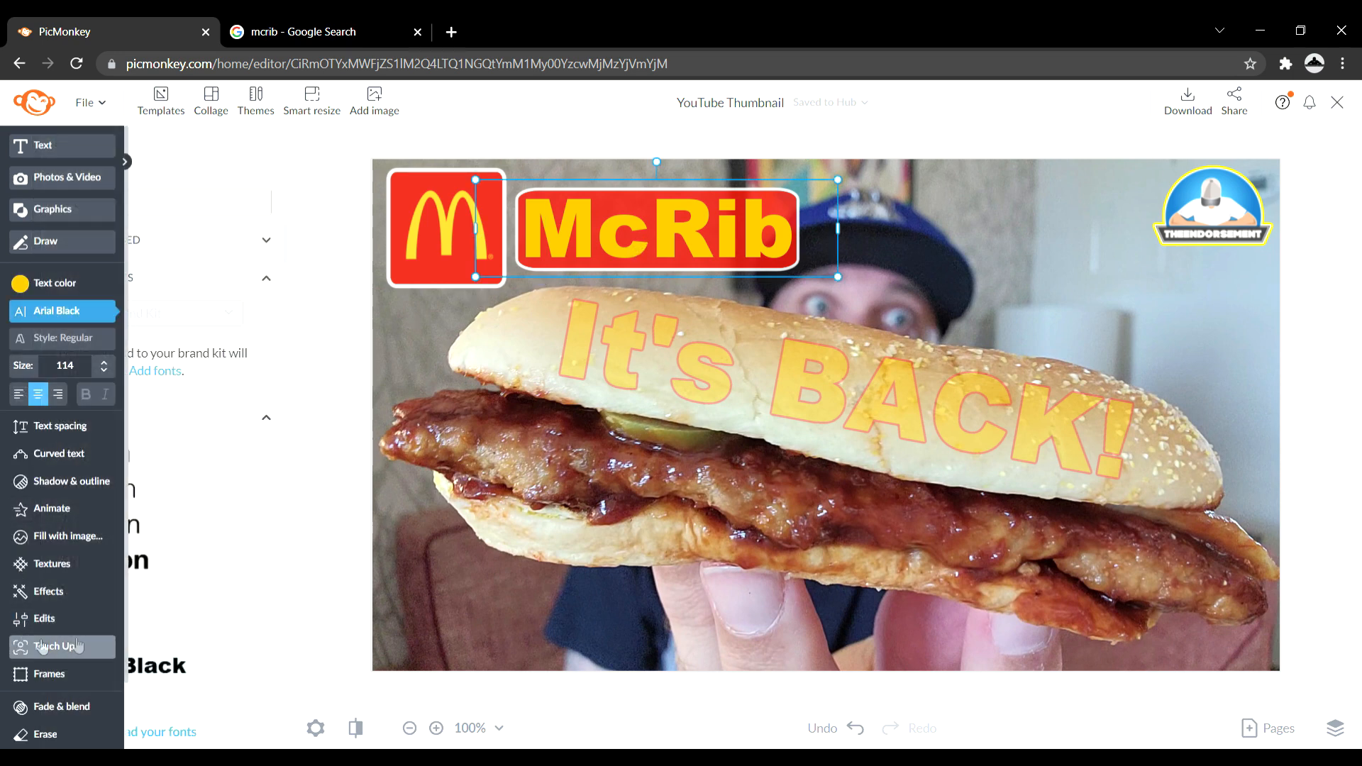
{"action": "left_click", "coordinate": [96, 480]}
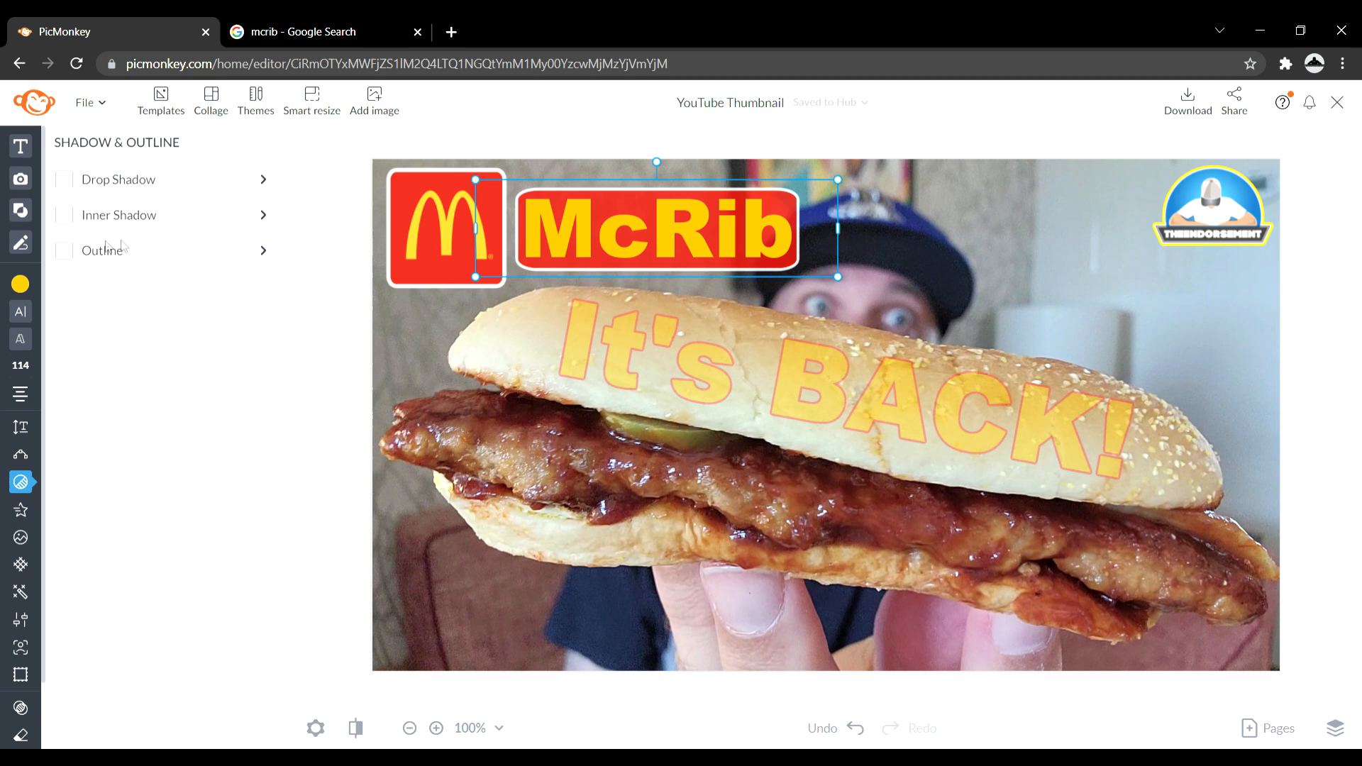
{"action": "left_click", "coordinate": [64, 250]}
{"action": "left_click_drag", "start_coordinate": [65, 353], "coordinate": [2, 357]}
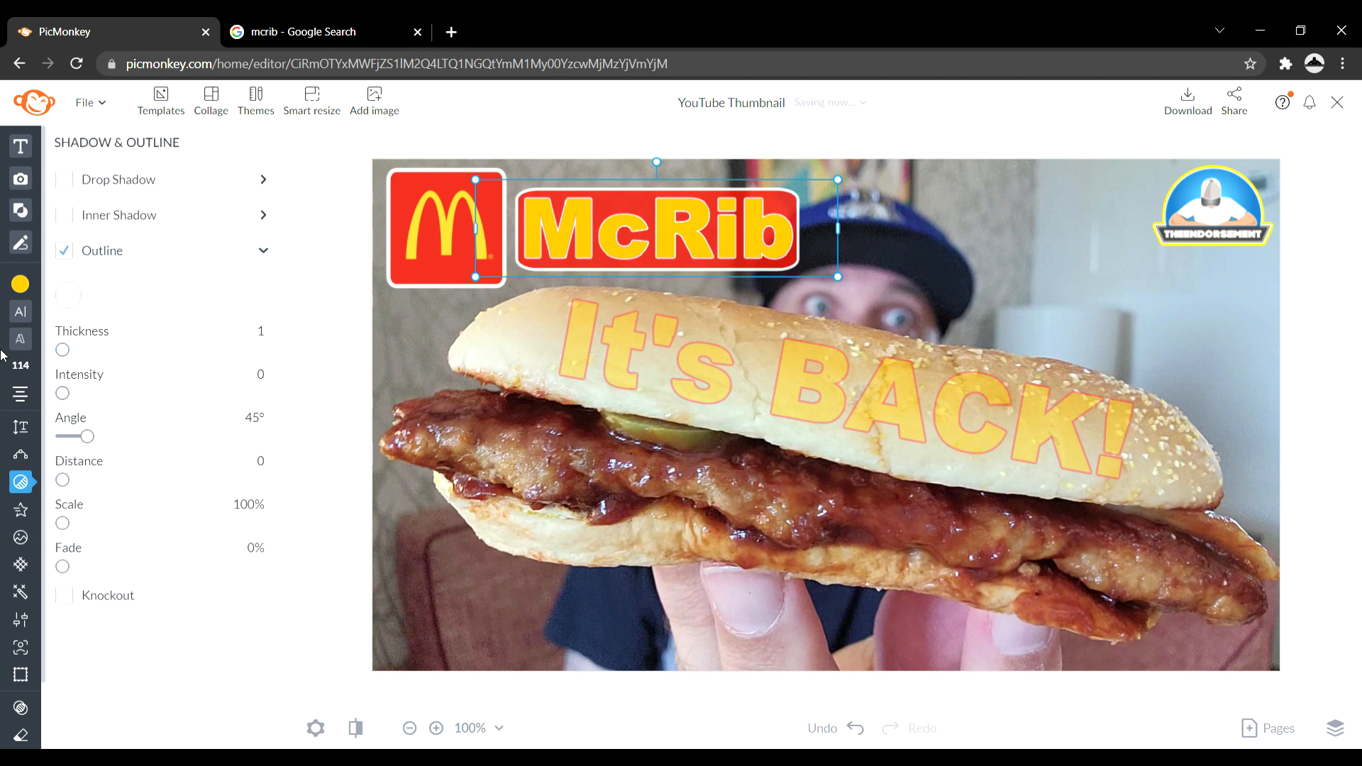
{"action": "left_click", "coordinate": [65, 254]}
{"action": "left_click", "coordinate": [592, 479]}
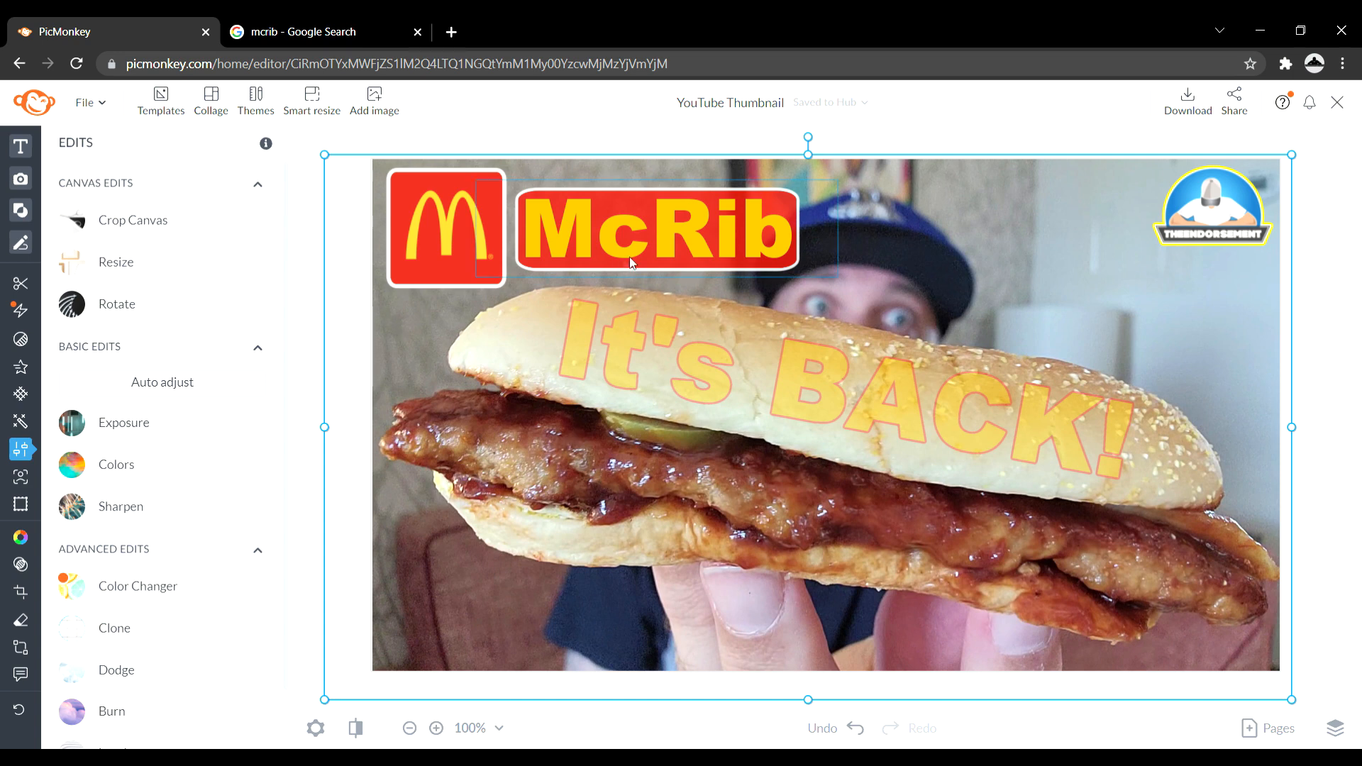
{"action": "left_click", "coordinate": [654, 255]}
{"action": "left_click", "coordinate": [653, 255]}
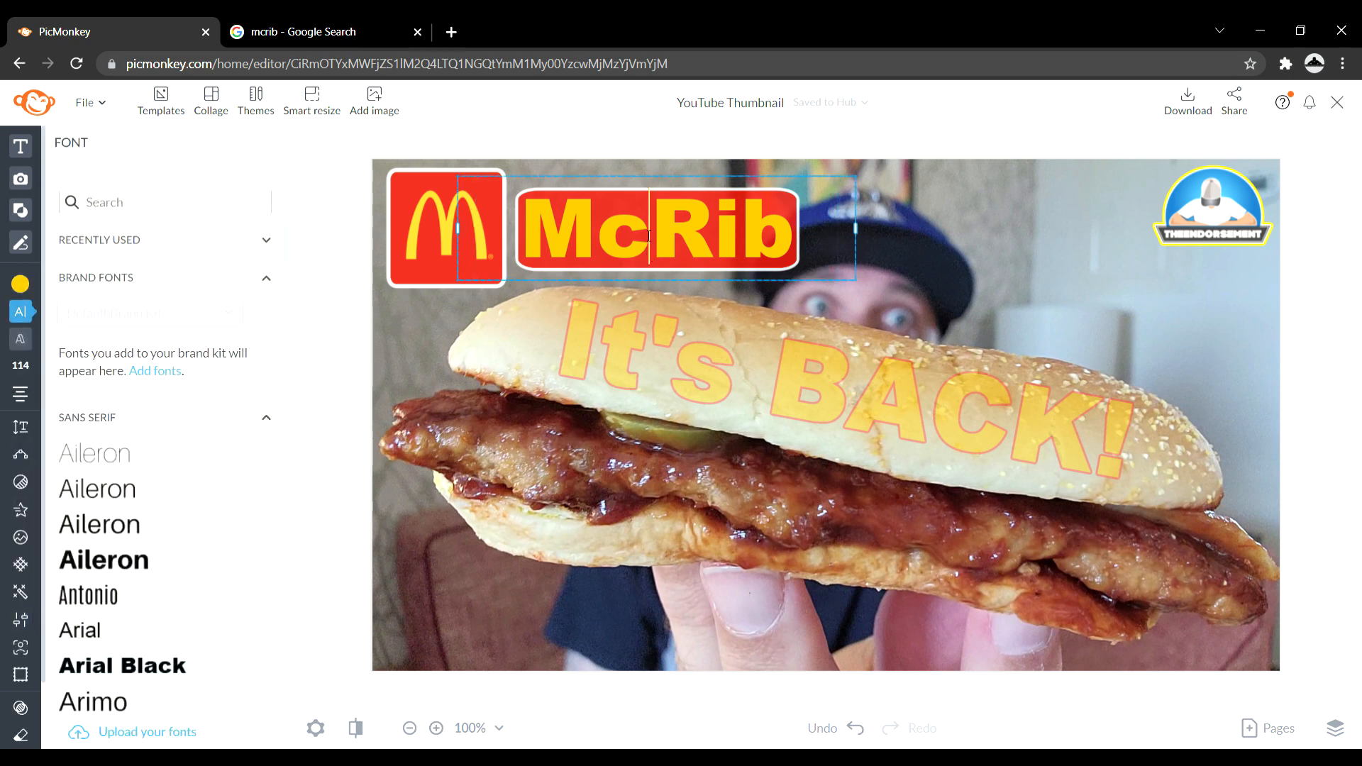
{"action": "left_click", "coordinate": [618, 291]}
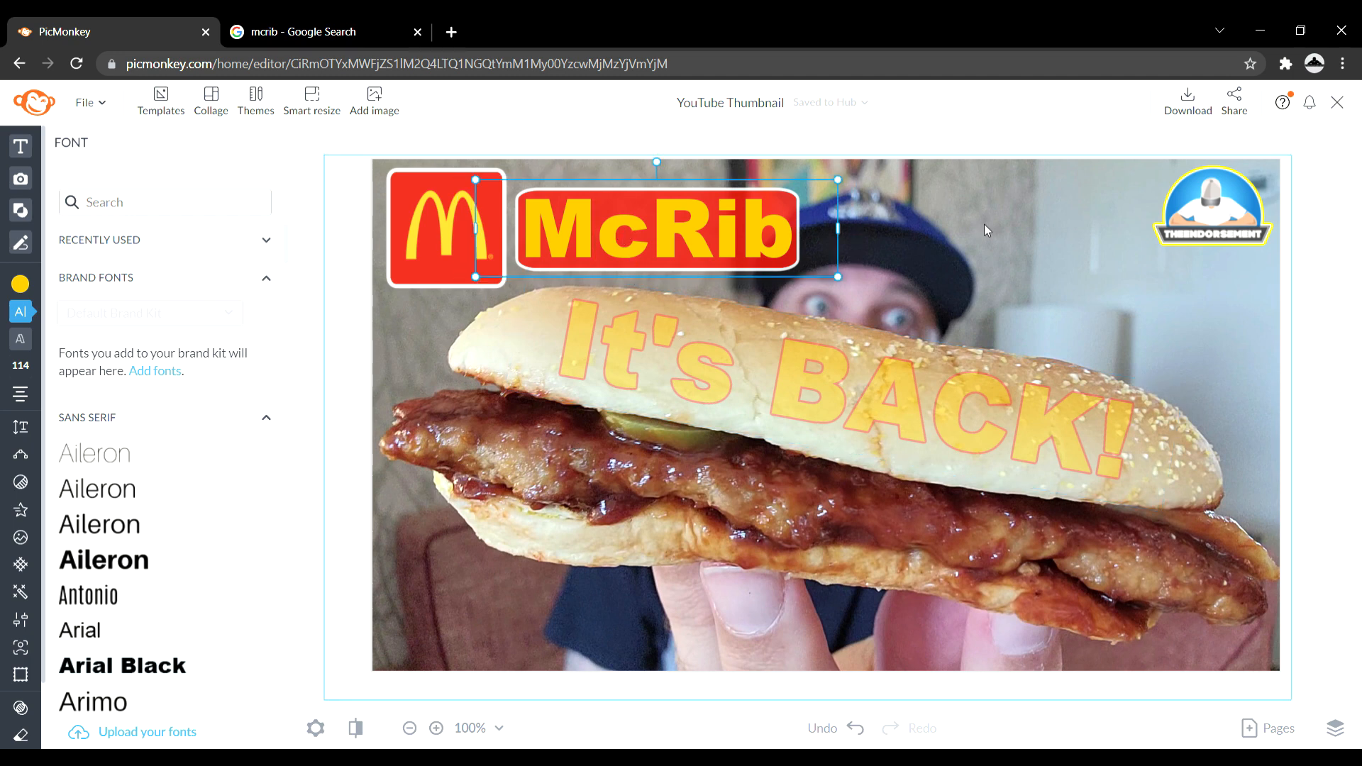
Step: Duplicate the "McRib" text, move the copy over toward the TheEndorsement logo and change its wording to "PSA"
{"action": "right_click", "coordinate": [692, 242]}
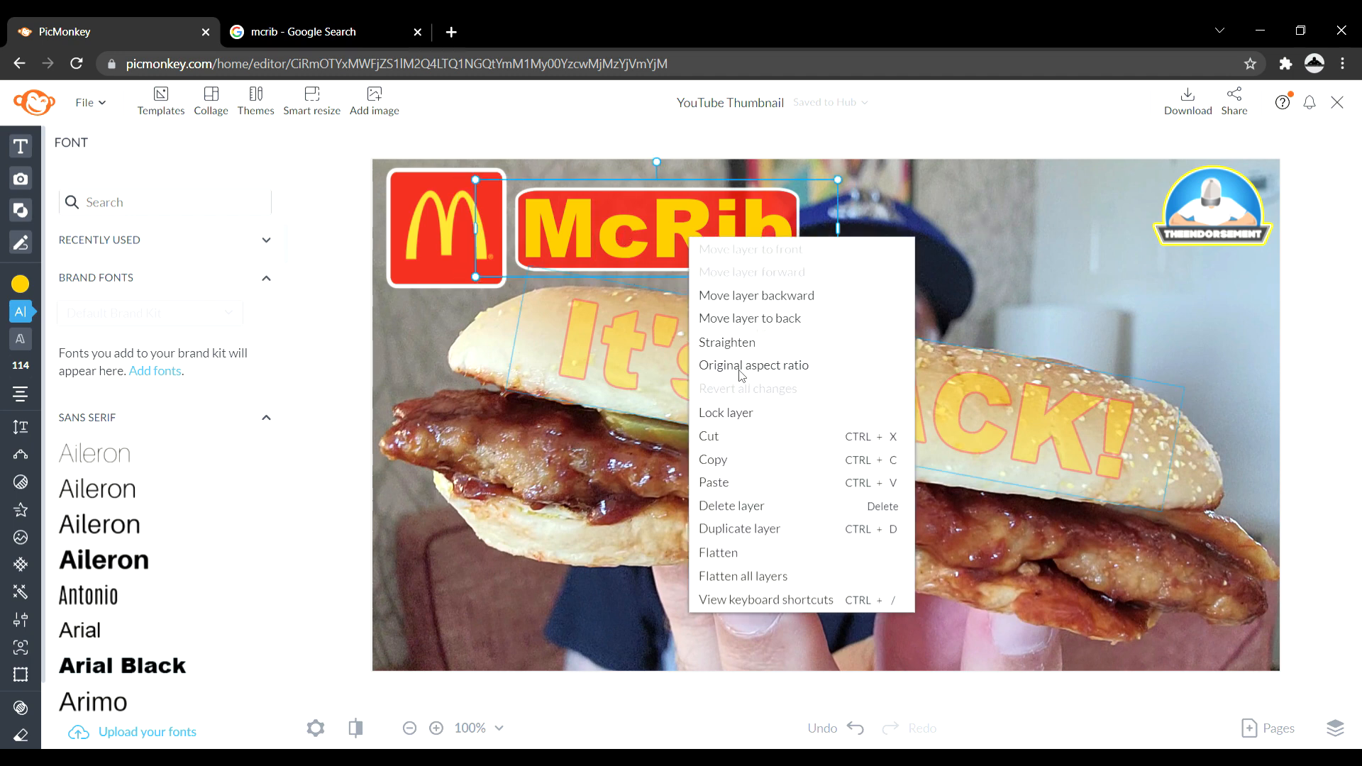
{"action": "left_click", "coordinate": [755, 460]}
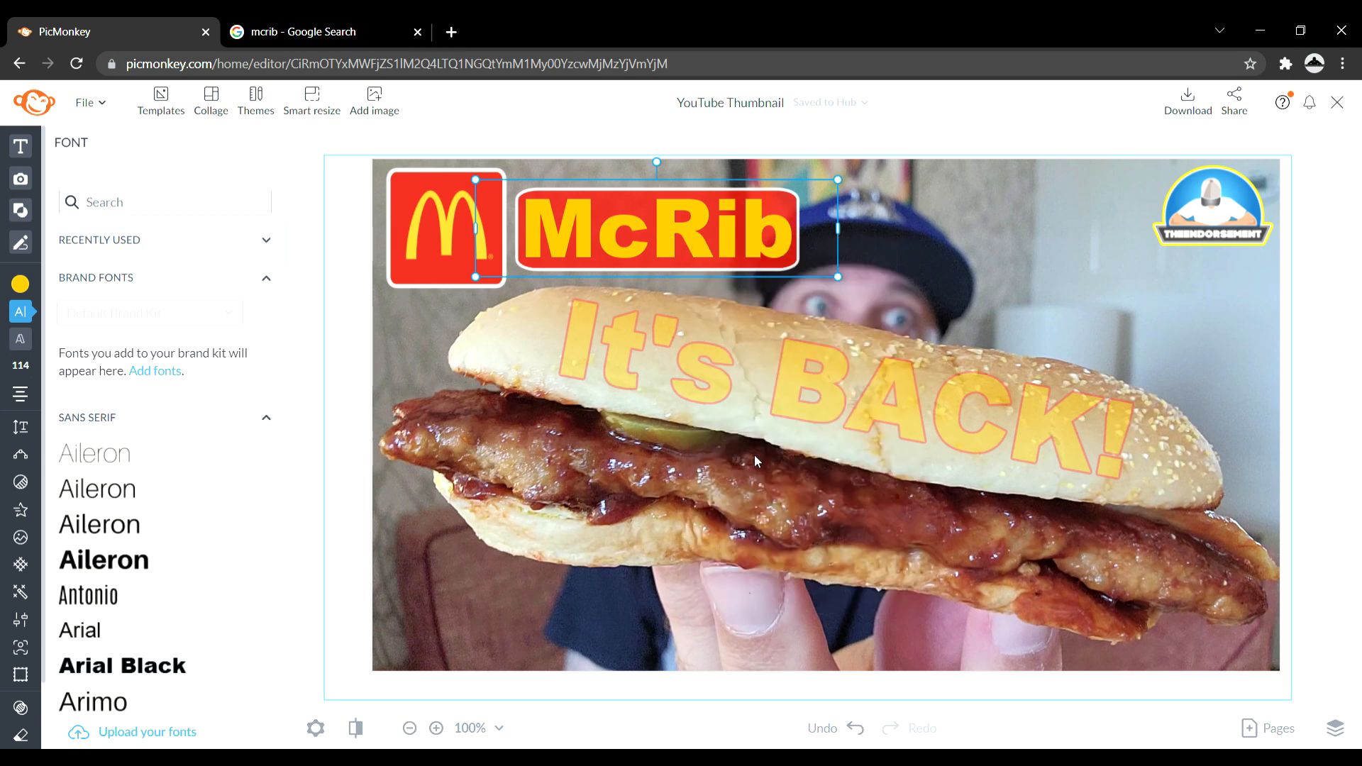
{"action": "key", "text": "ctrl+v"}
{"action": "left_click_drag", "start_coordinate": [654, 234], "coordinate": [979, 272]}
{"action": "left_click", "coordinate": [1144, 295]}
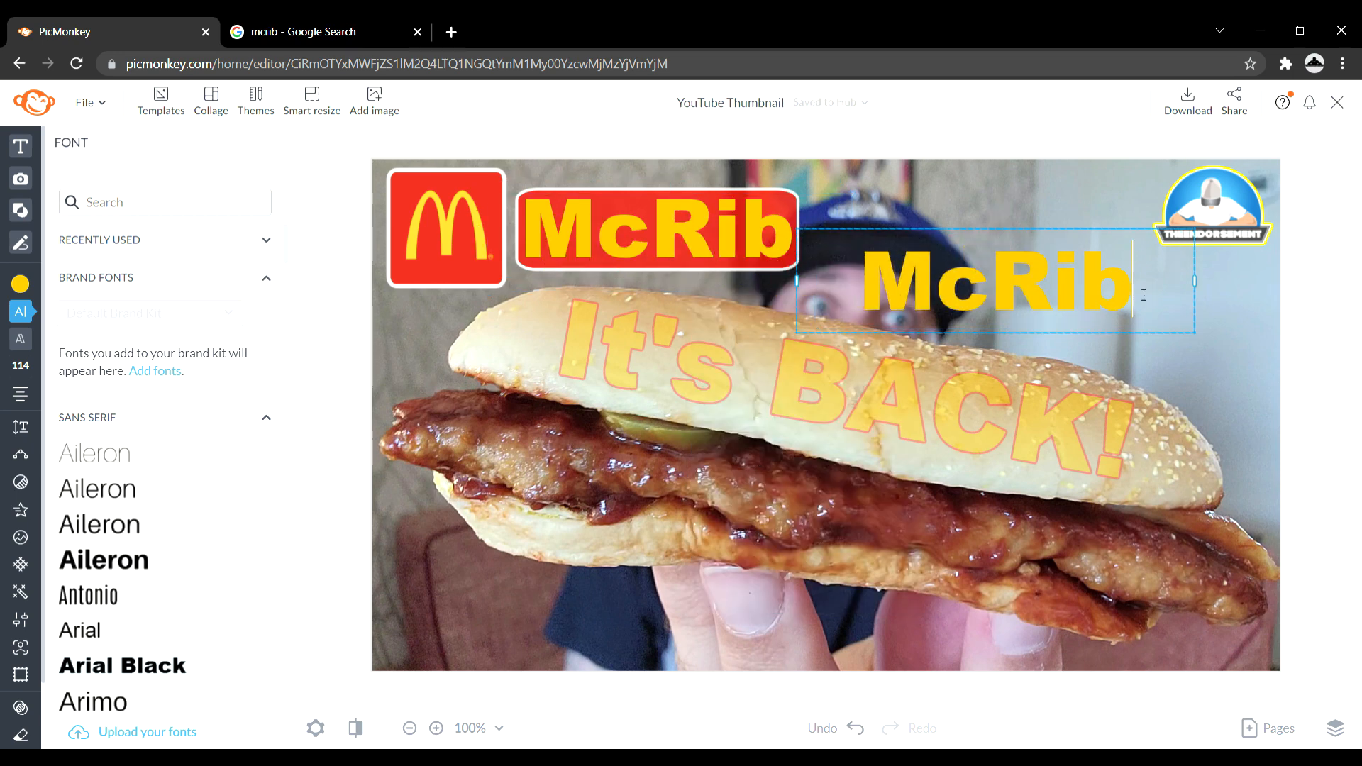
{"action": "left_click_drag", "start_coordinate": [1144, 295], "coordinate": [846, 299]}
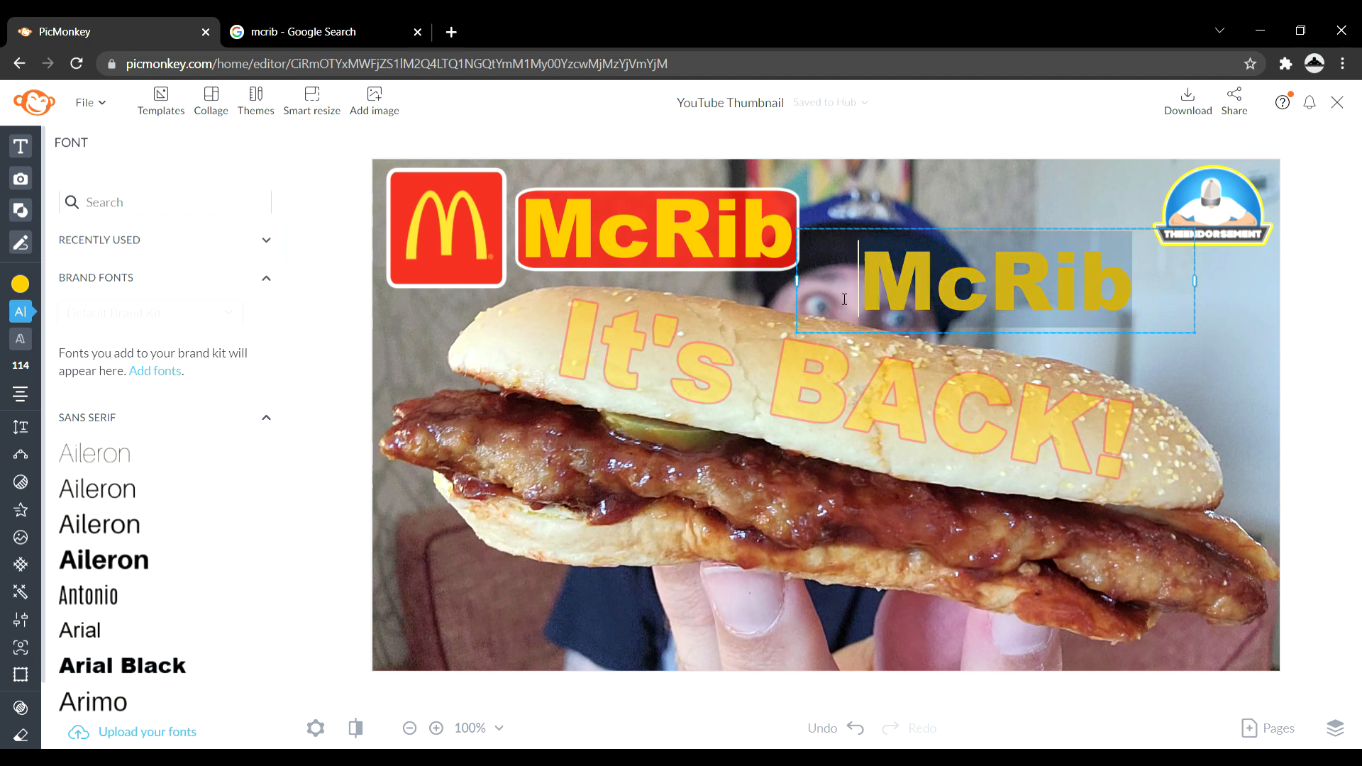
{"action": "type", "text": "P"}
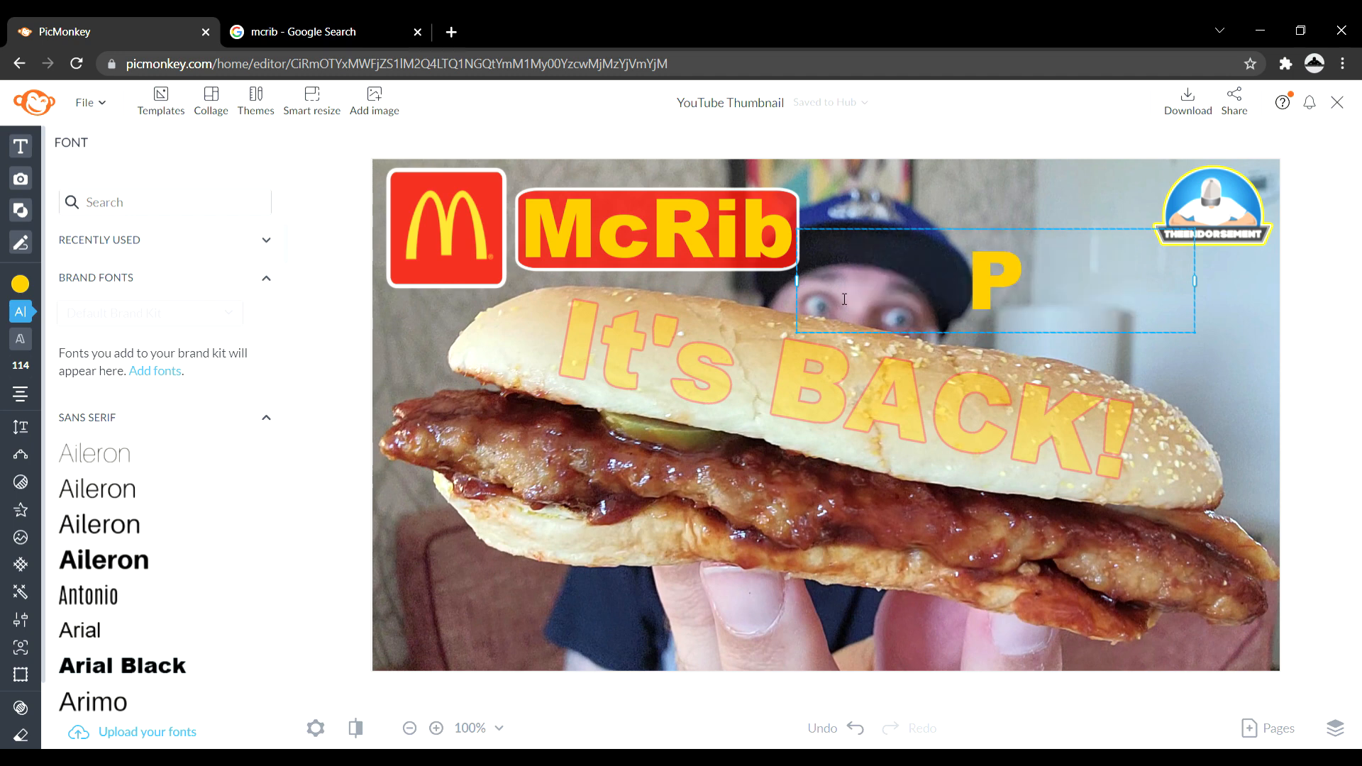
{"action": "type", "text": "SA"}
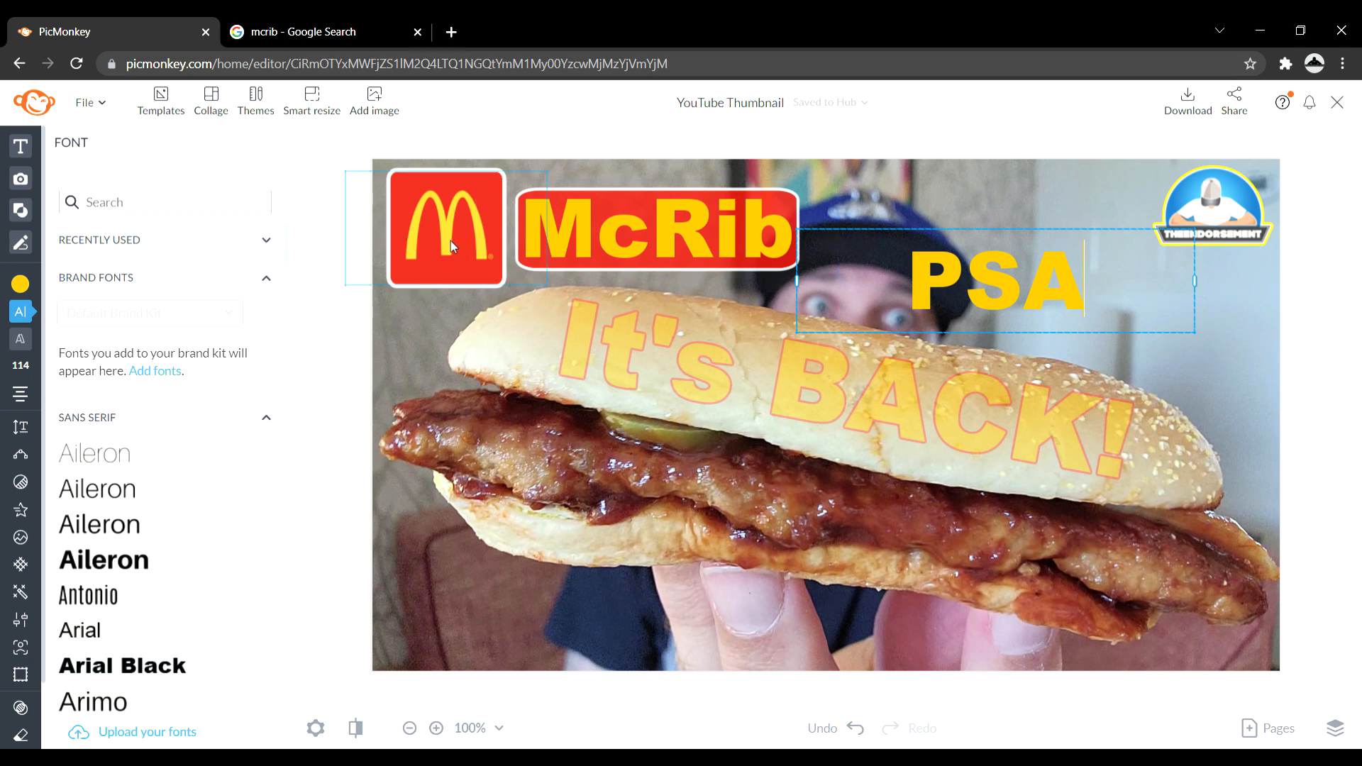
Step: Give the "PSA" text a white outline with thickness 1 and fit it at size 49 directly beneath the TheEndorsement logo
{"action": "mouse_move", "coordinate": [27, 273]}
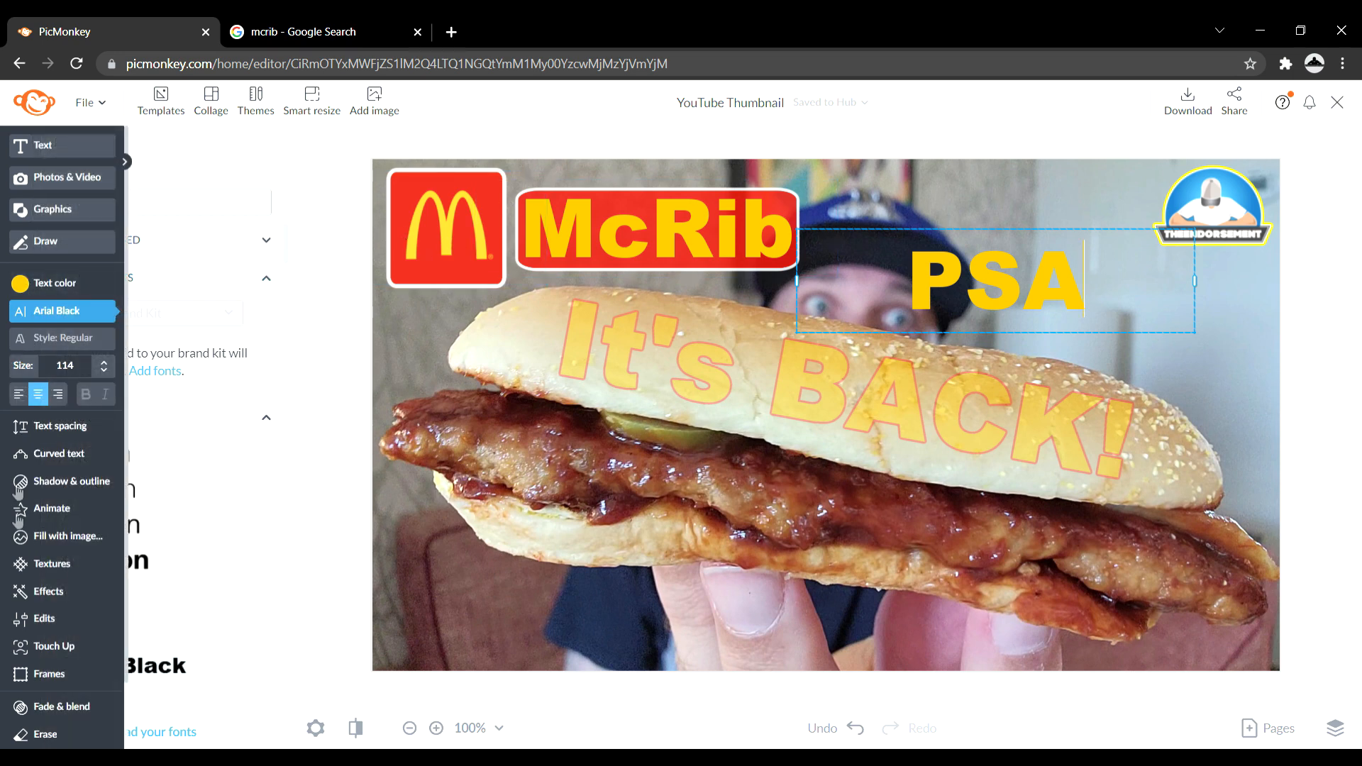
{"action": "left_click", "coordinate": [85, 482]}
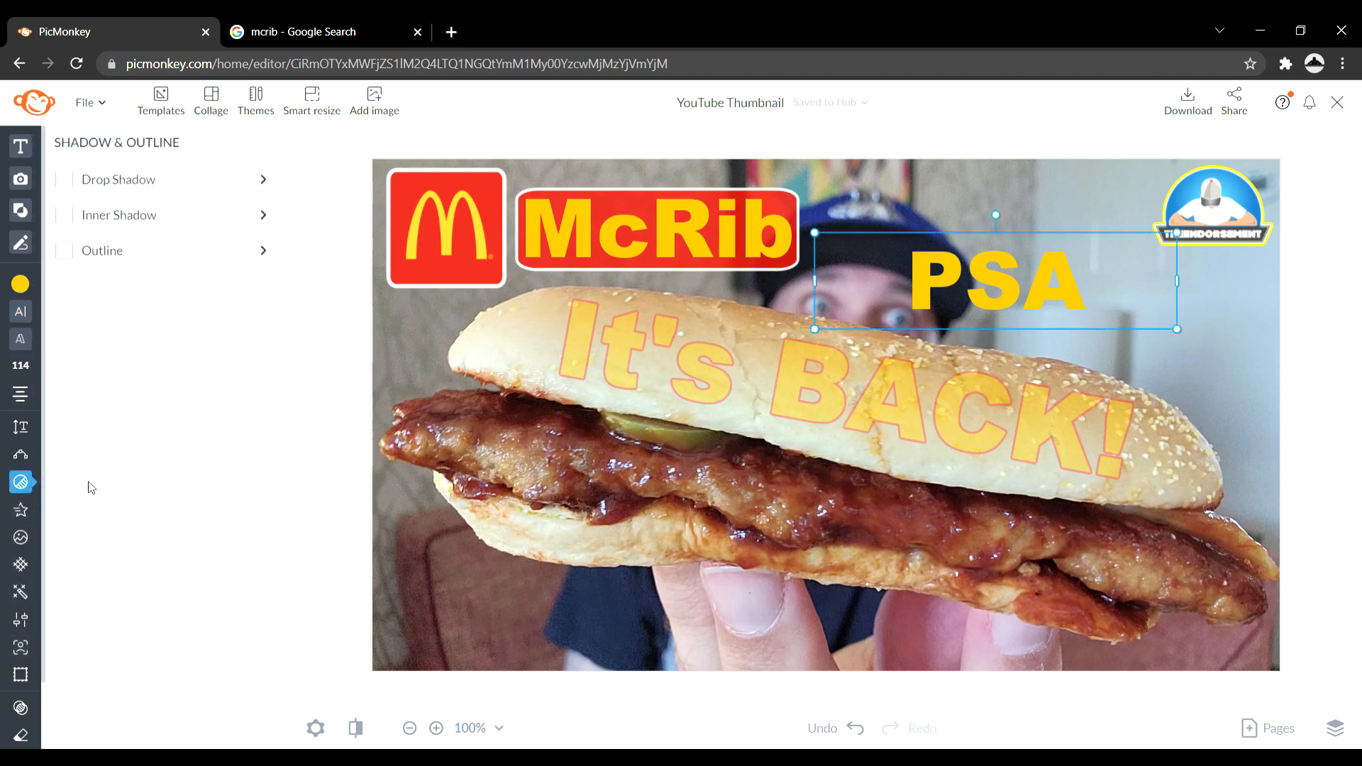
{"action": "left_click", "coordinate": [64, 251]}
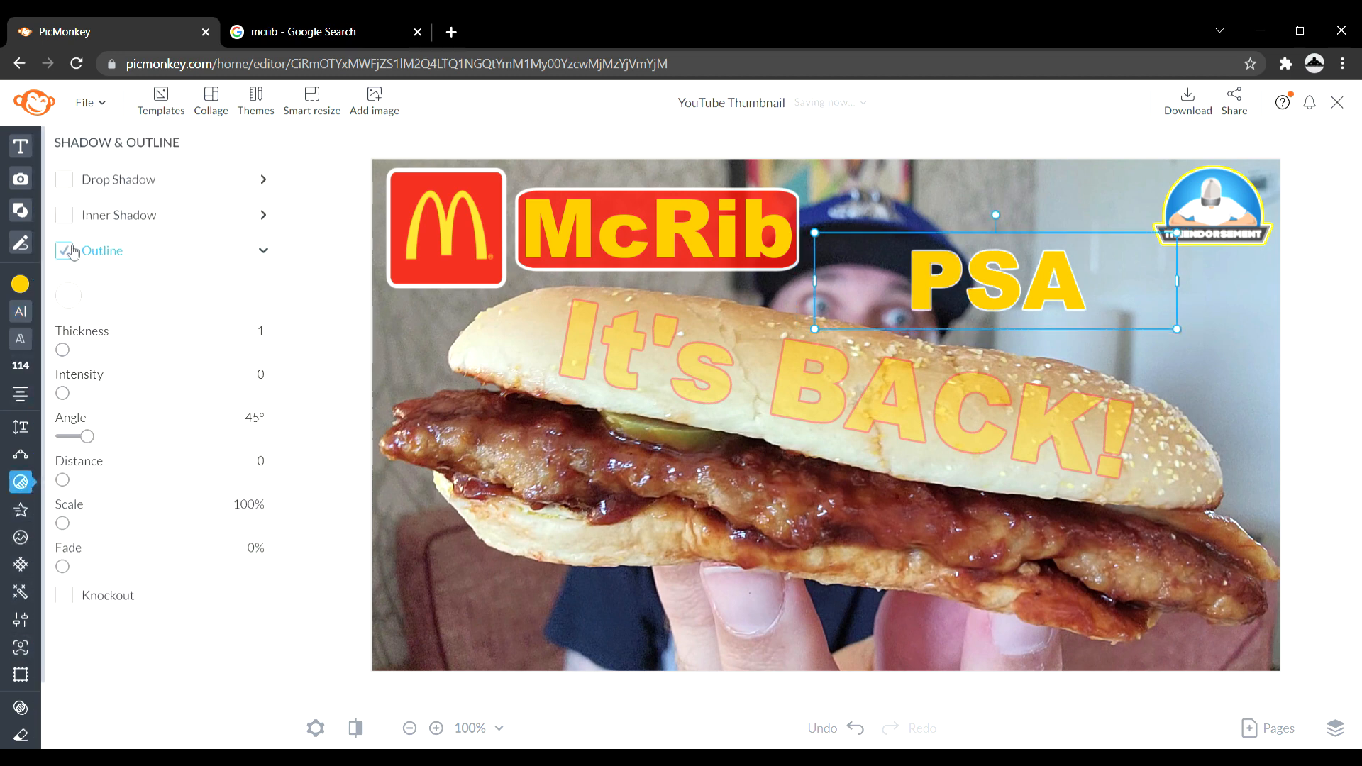
{"action": "left_click_drag", "start_coordinate": [827, 339], "coordinate": [1029, 283]}
{"action": "left_click_drag", "start_coordinate": [1098, 255], "coordinate": [1216, 269]}
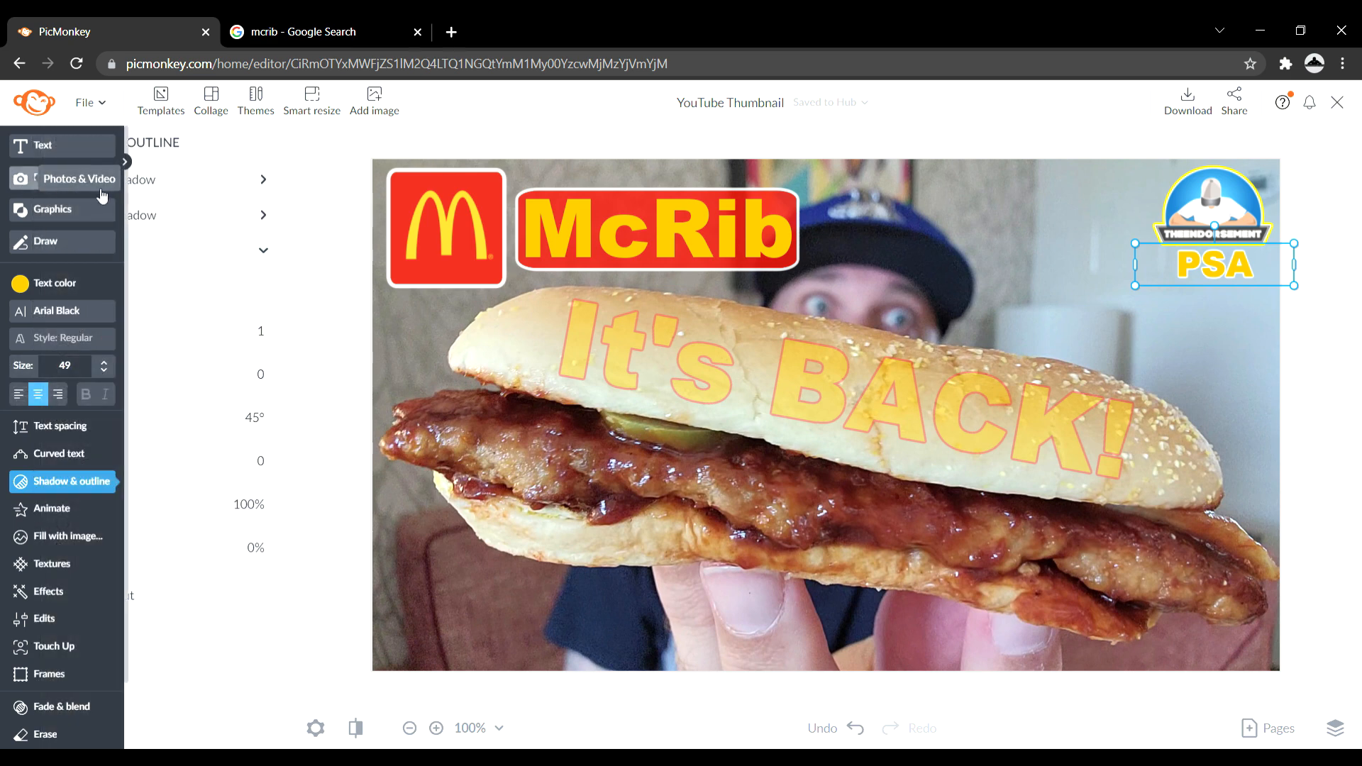
Step: Add the Public Service Announcement microphone logo from a photo upload and place it in the thumbnail's lower-left corner
{"action": "left_click", "coordinate": [83, 187]}
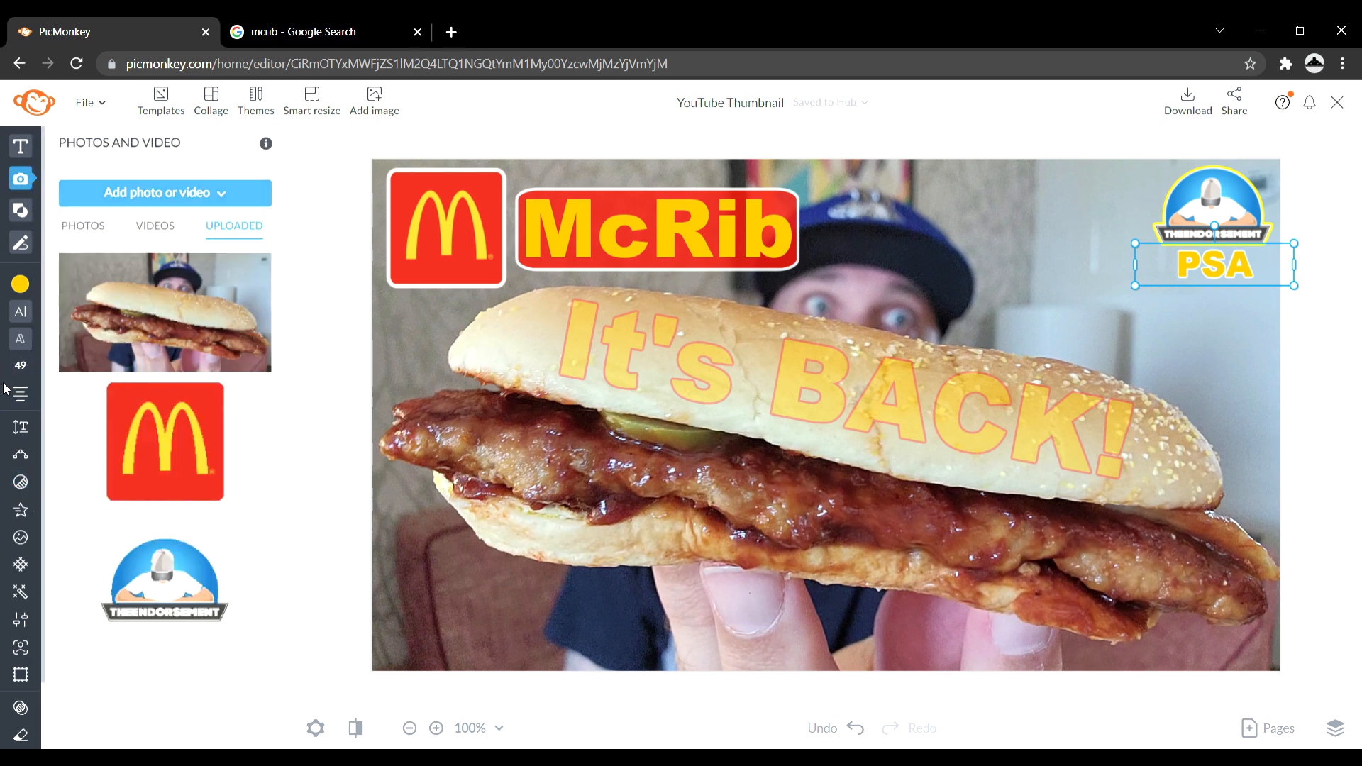
{"action": "left_click", "coordinate": [201, 206]}
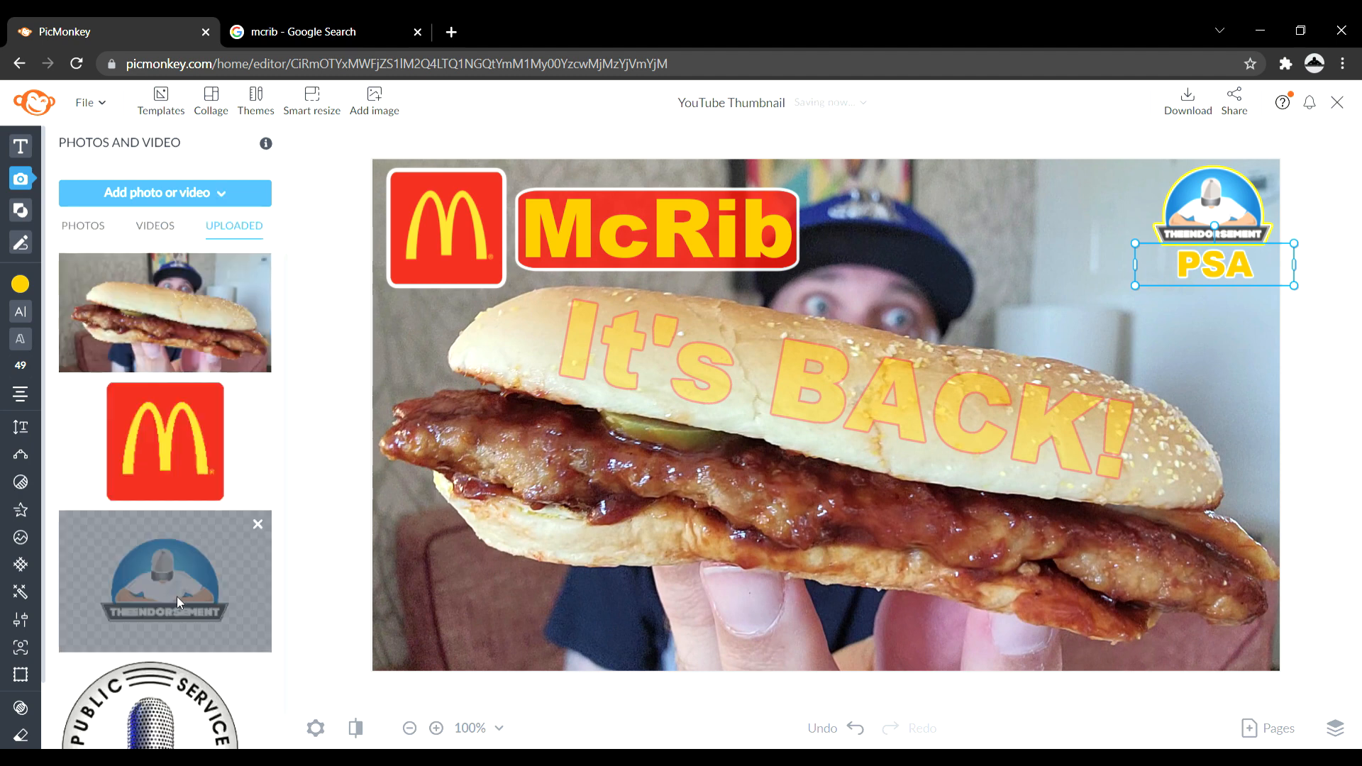
{"action": "left_click", "coordinate": [161, 716]}
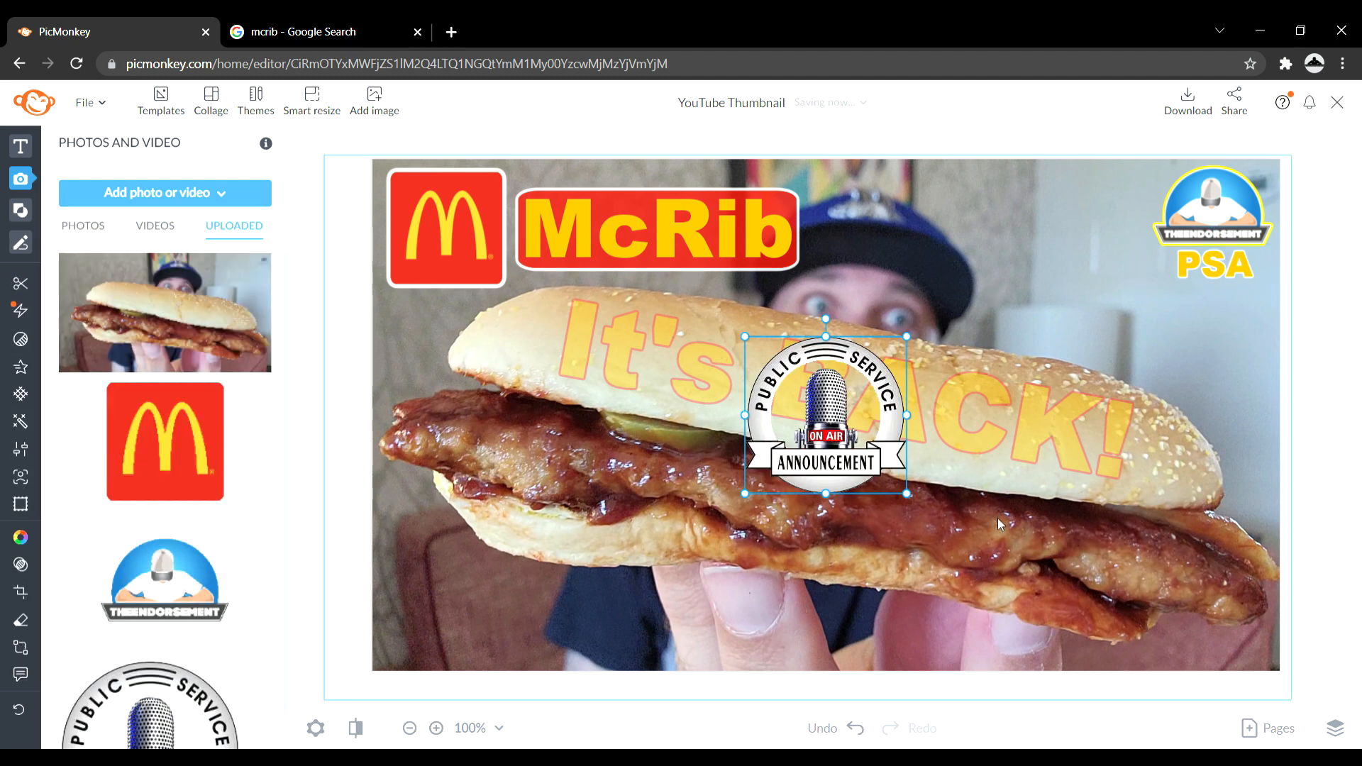
{"action": "left_click_drag", "start_coordinate": [825, 396], "coordinate": [476, 558]}
Step: Give the Public Service Announcement logo a white (#ffffff) outline with thickness 8 and intensity 0
{"action": "mouse_move", "coordinate": [21, 595]}
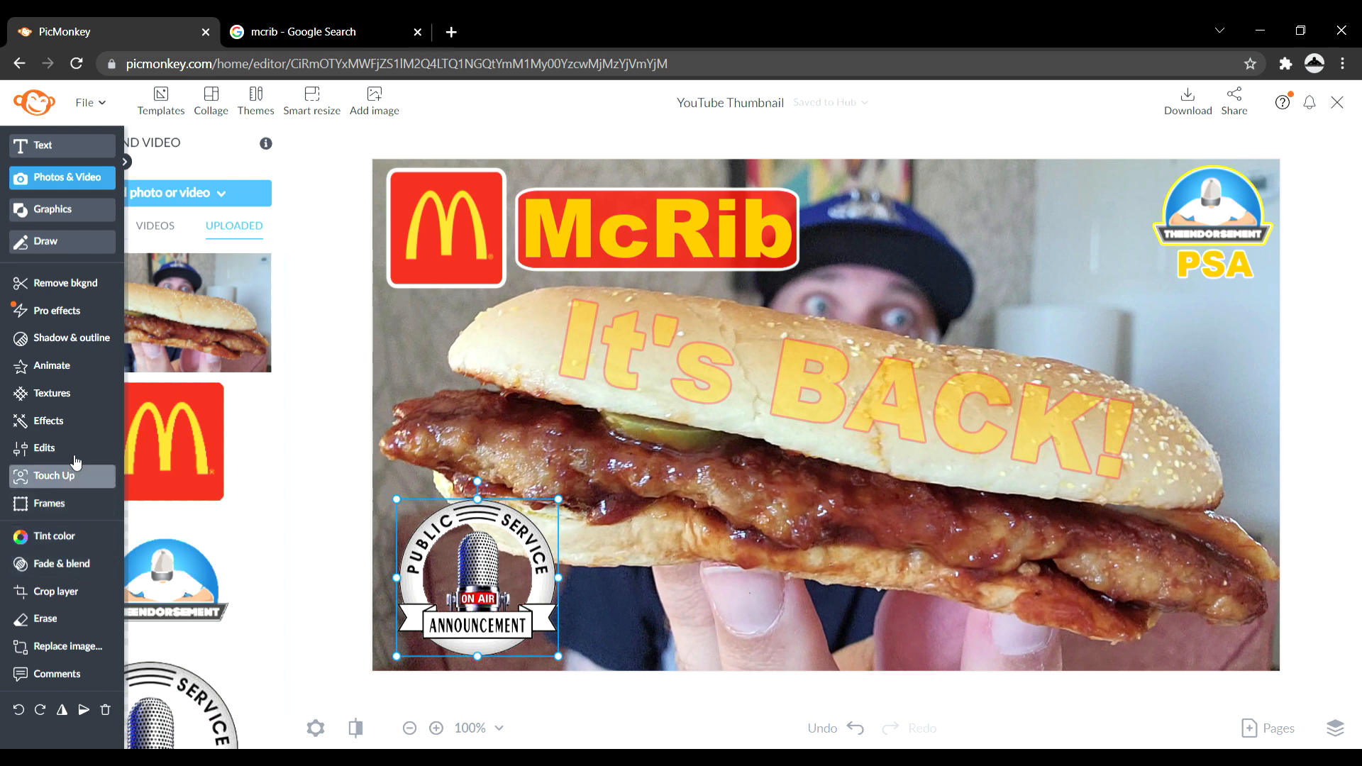
{"action": "left_click", "coordinate": [78, 344]}
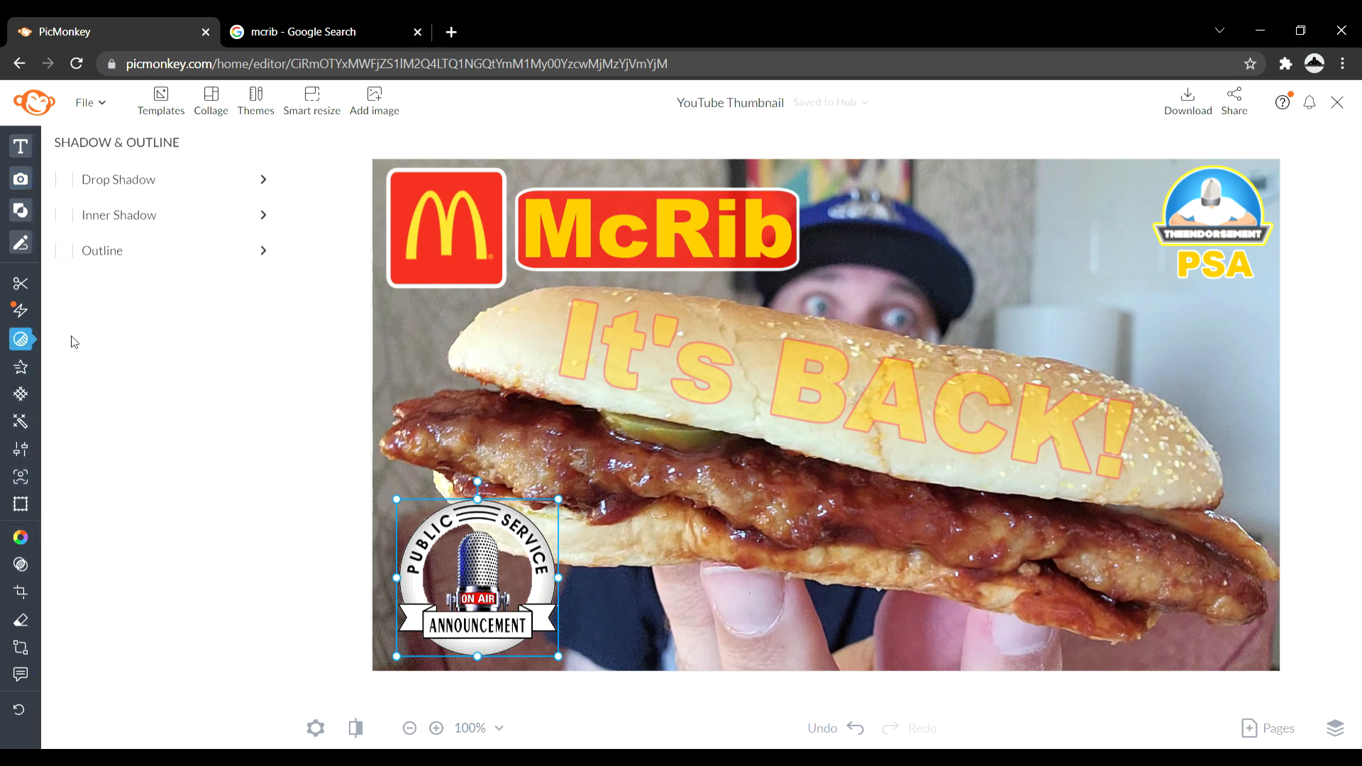
{"action": "left_click", "coordinate": [64, 251]}
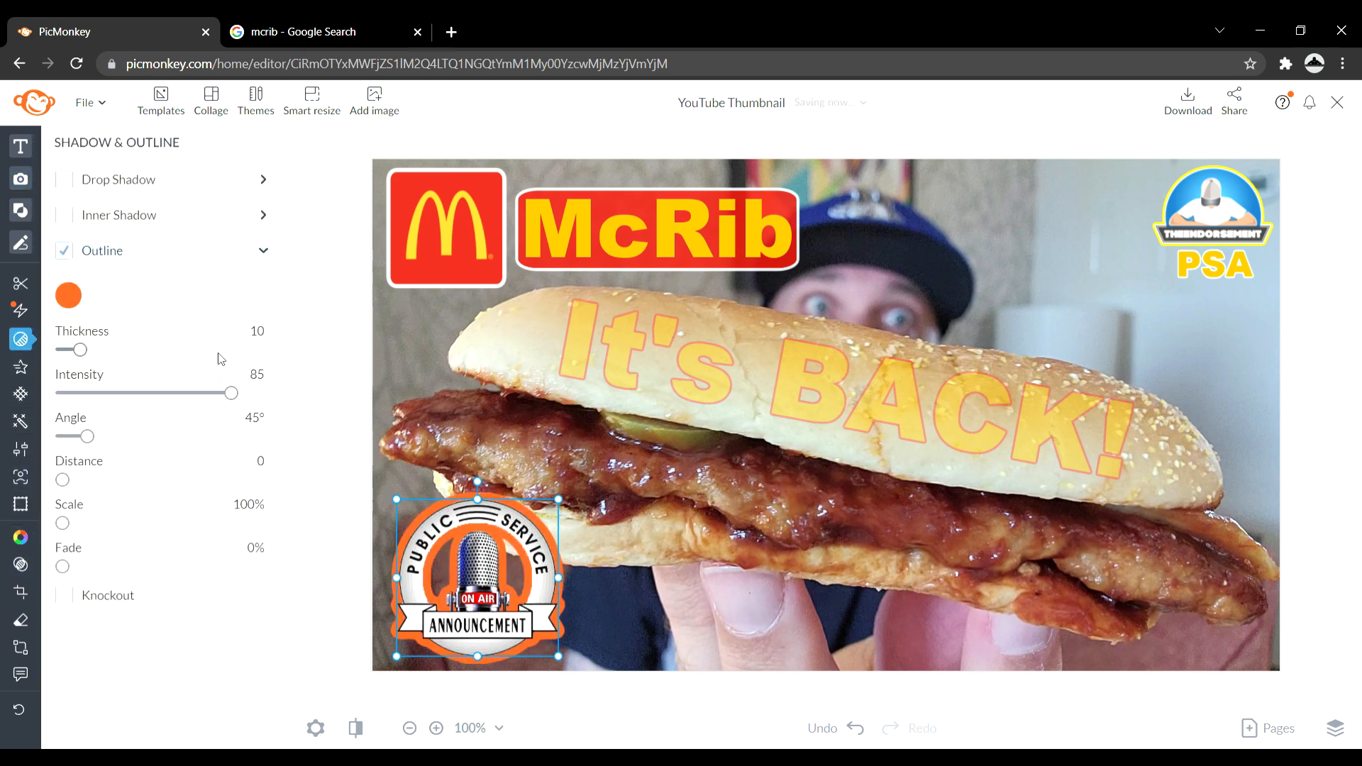
{"action": "left_click_drag", "start_coordinate": [232, 393], "coordinate": [21, 406]}
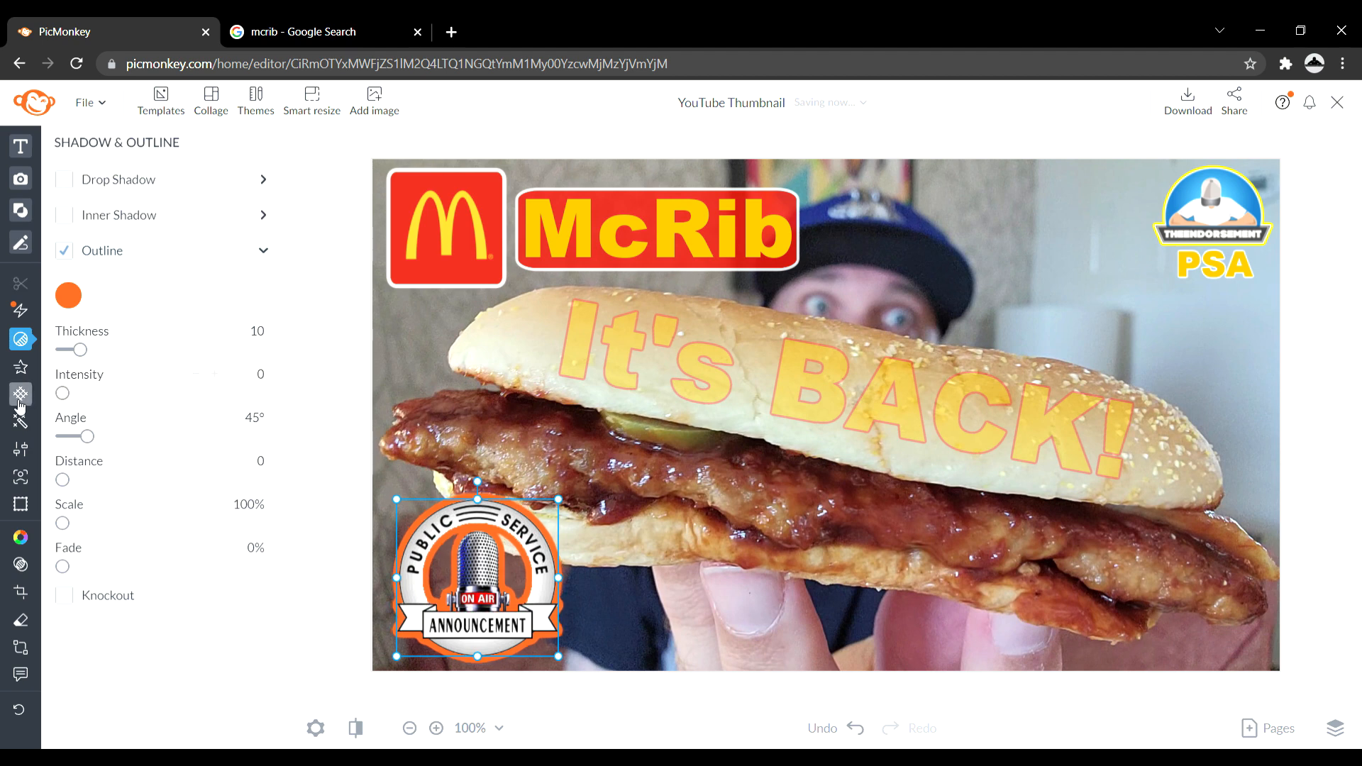
{"action": "left_click", "coordinate": [76, 351]}
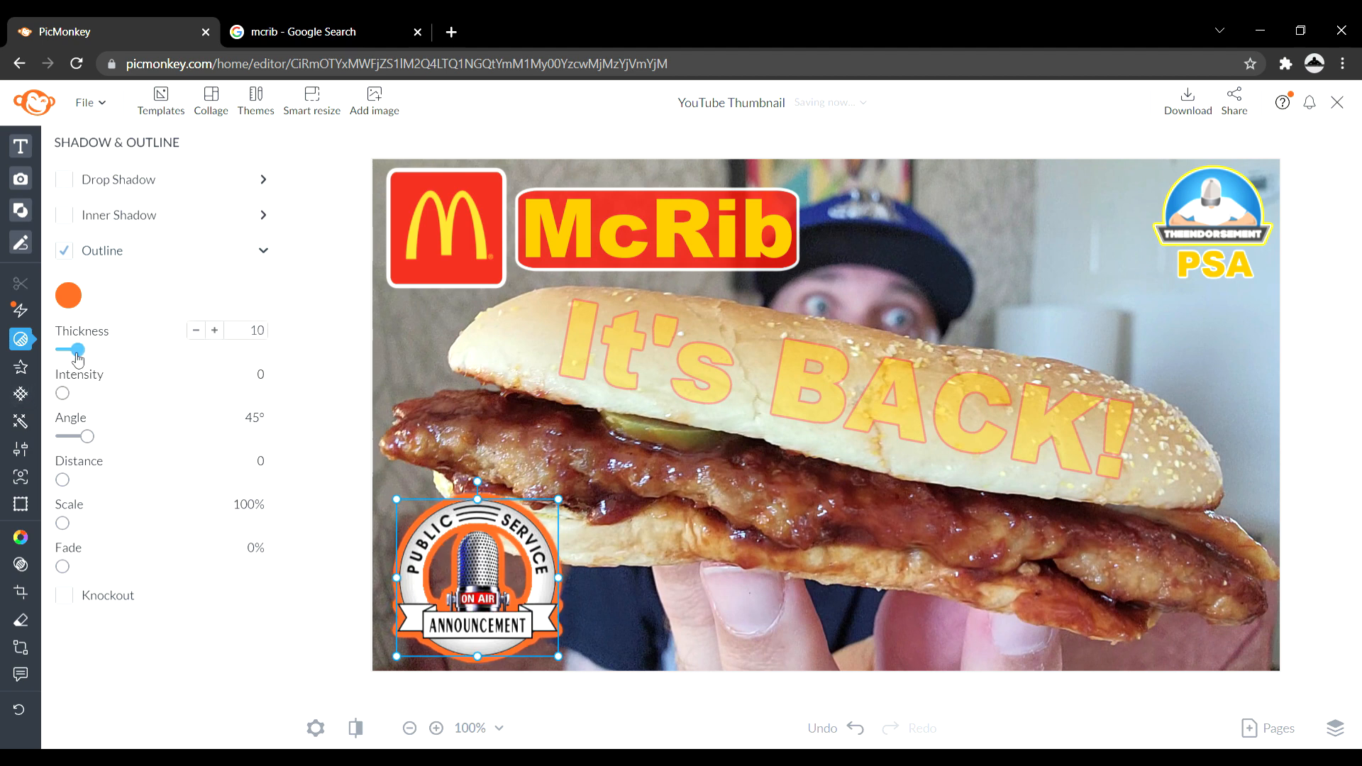
{"action": "left_click", "coordinate": [68, 295]}
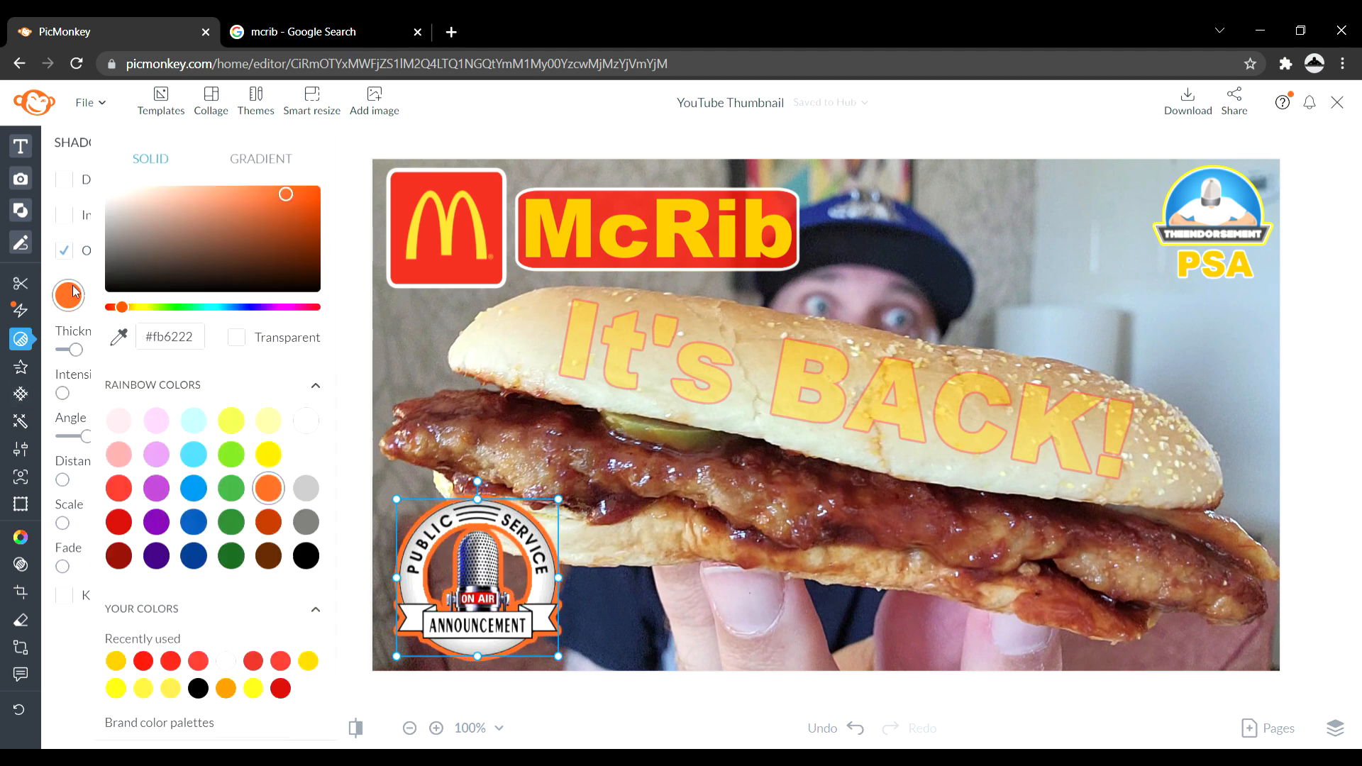
{"action": "left_click", "coordinate": [311, 562]}
{"action": "left_click", "coordinate": [312, 425]}
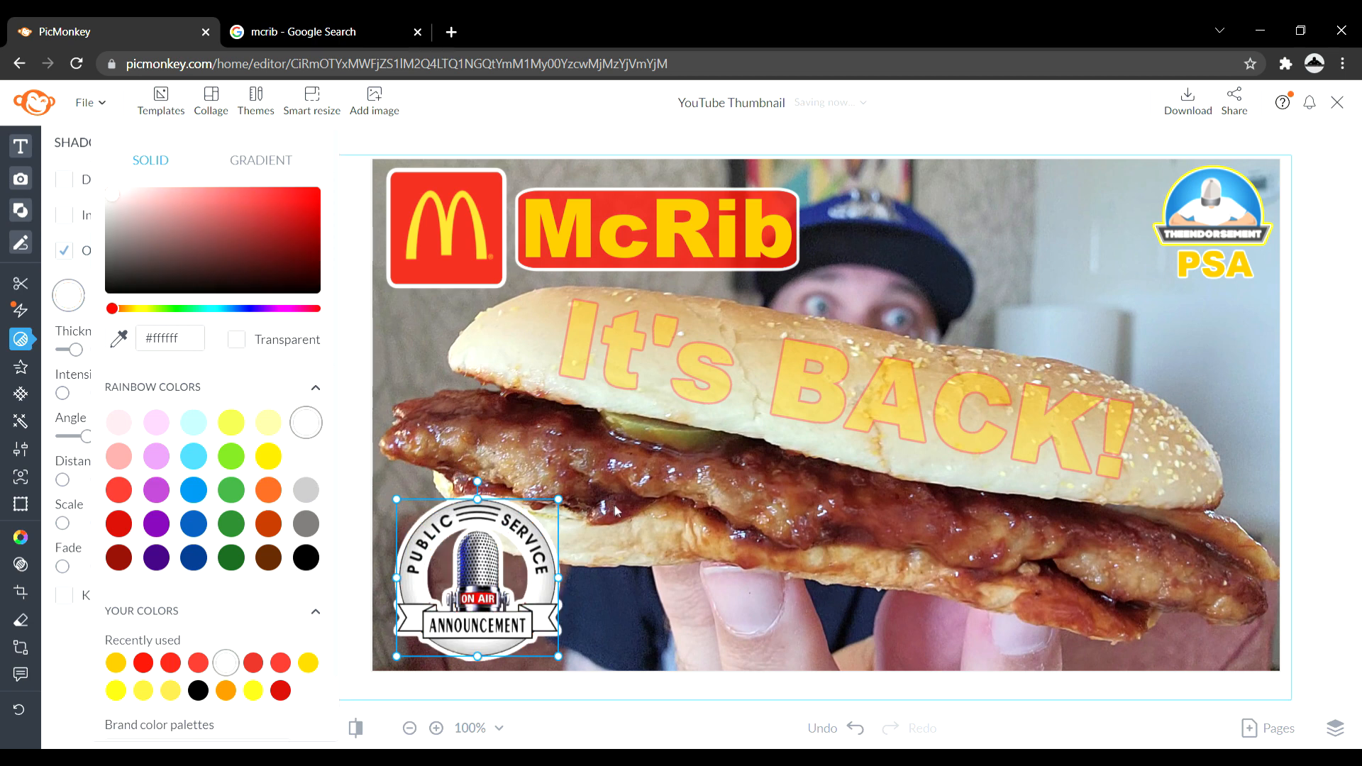
Step: Shrink the Public Service Announcement logo and nudge it neatly into the lower-left corner of the image
{"action": "left_click", "coordinate": [560, 505]}
{"action": "left_click_drag", "start_coordinate": [560, 505], "coordinate": [503, 564]}
{"action": "left_click_drag", "start_coordinate": [431, 635], "coordinate": [427, 638]}
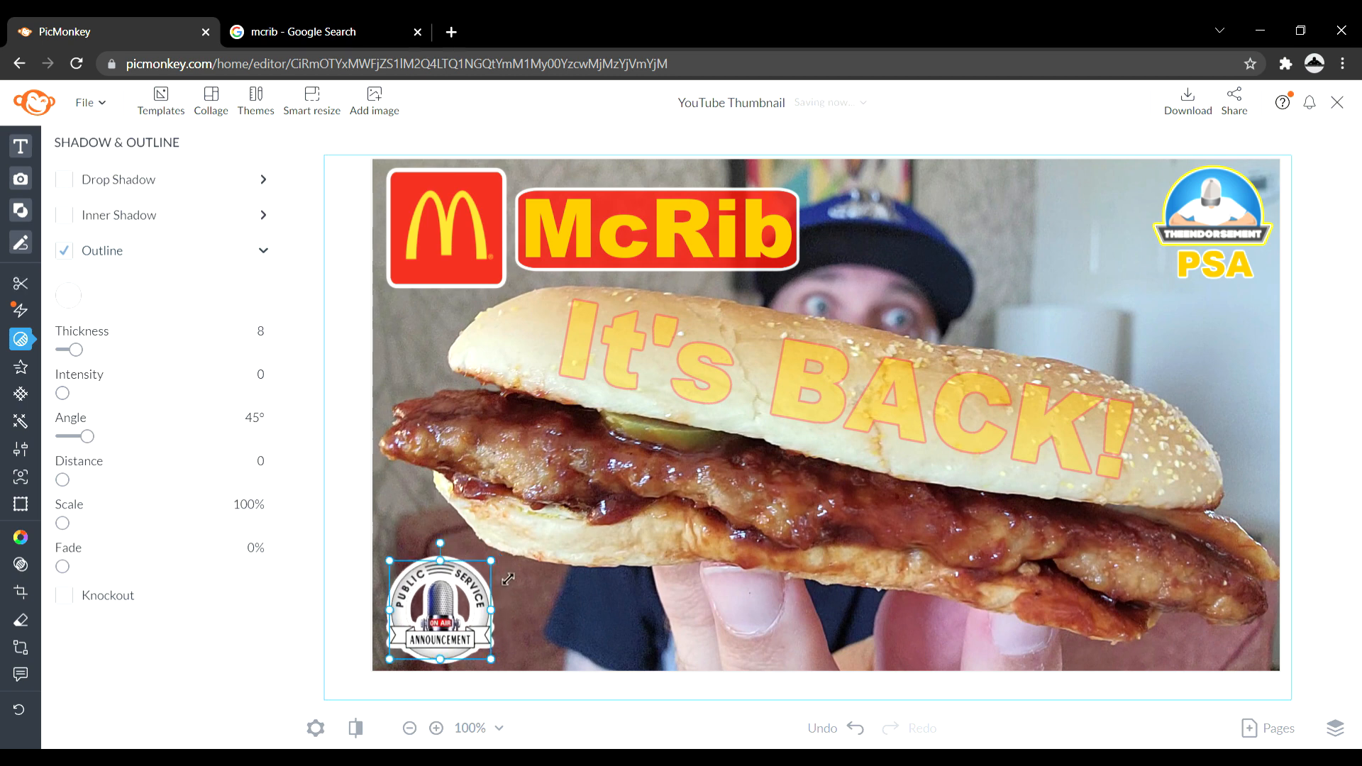
{"action": "left_click_drag", "start_coordinate": [503, 567], "coordinate": [499, 572]}
{"action": "left_click_drag", "start_coordinate": [443, 611], "coordinate": [447, 609]}
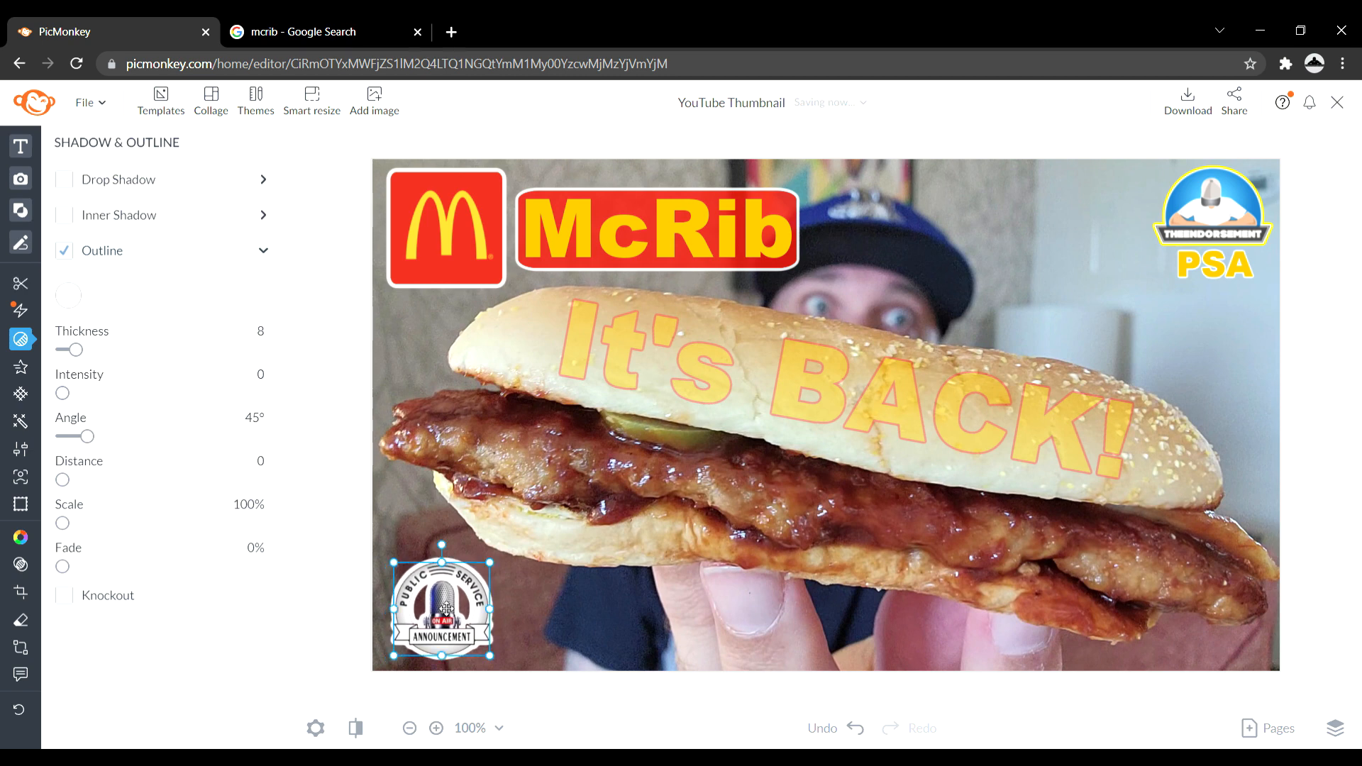
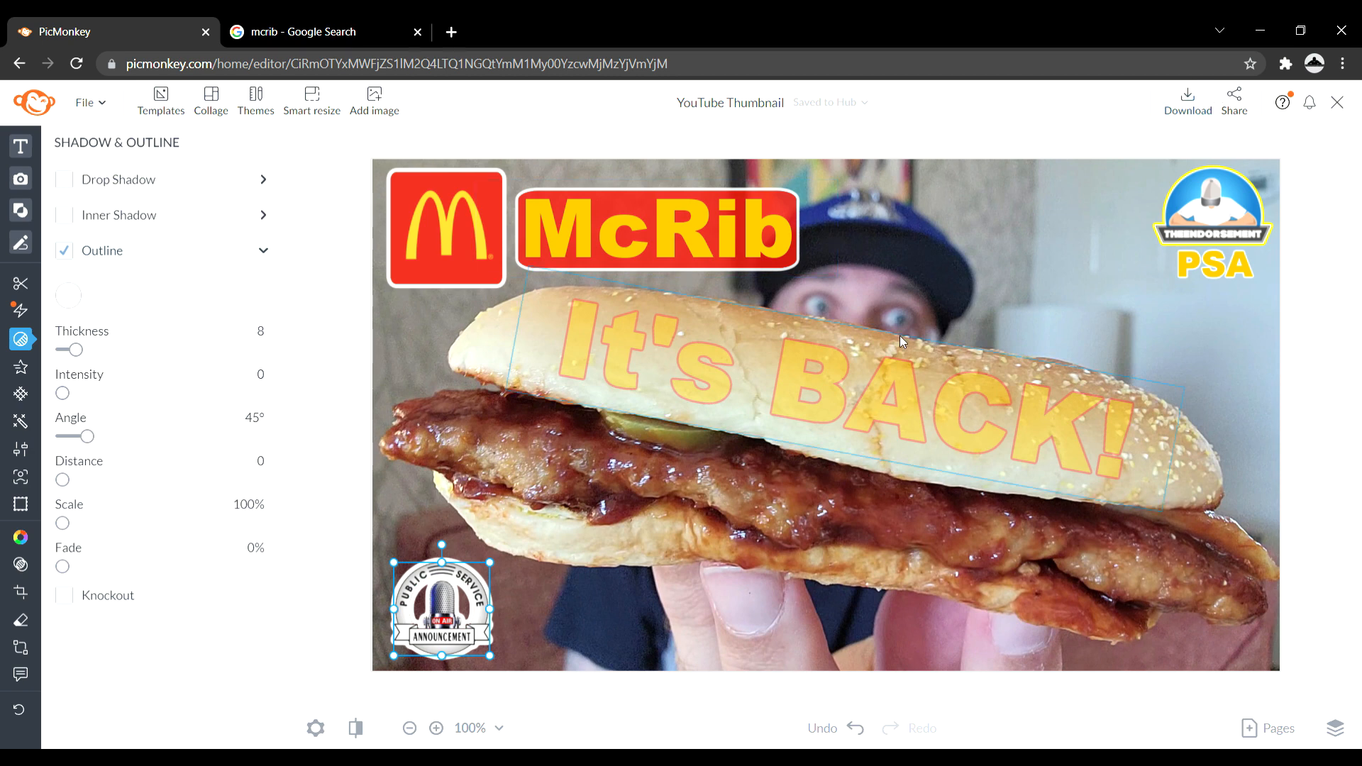
Step: Download the finished thumbnail for web as a high-quality JPG image
{"action": "left_click", "coordinate": [1189, 99]}
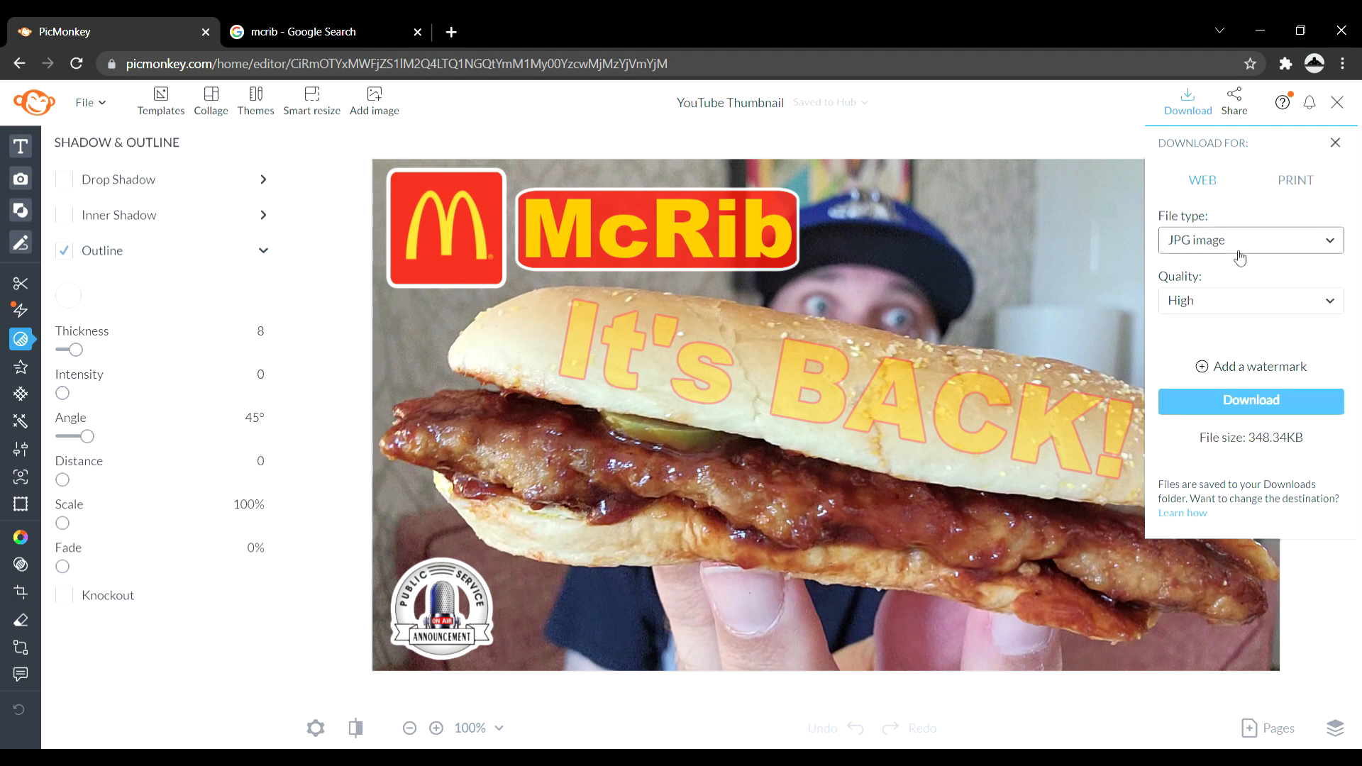
{"action": "left_click", "coordinate": [1261, 410]}
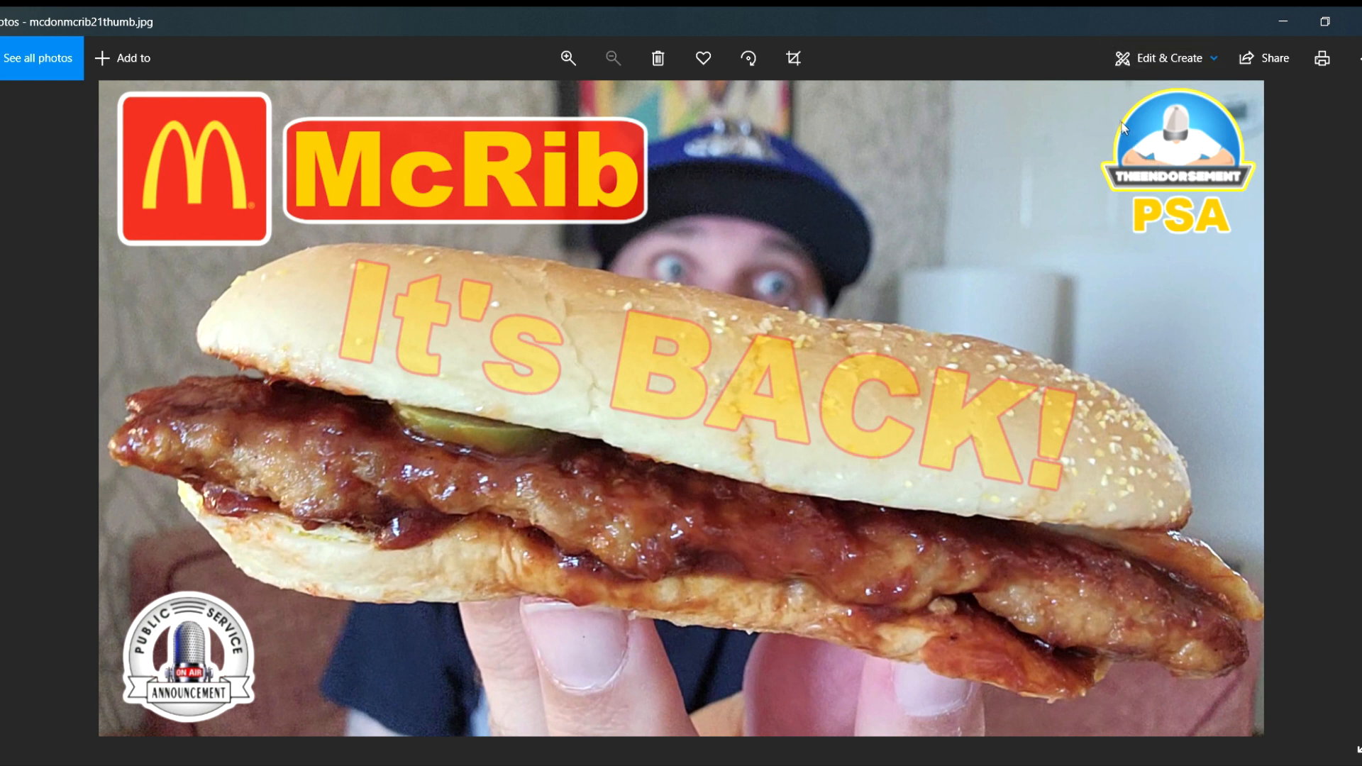
Step: Edit the exported thumbnail in Photos, adding a very slight vignette and moderately raising the clarity
{"action": "key", "text": "ctrl+e"}
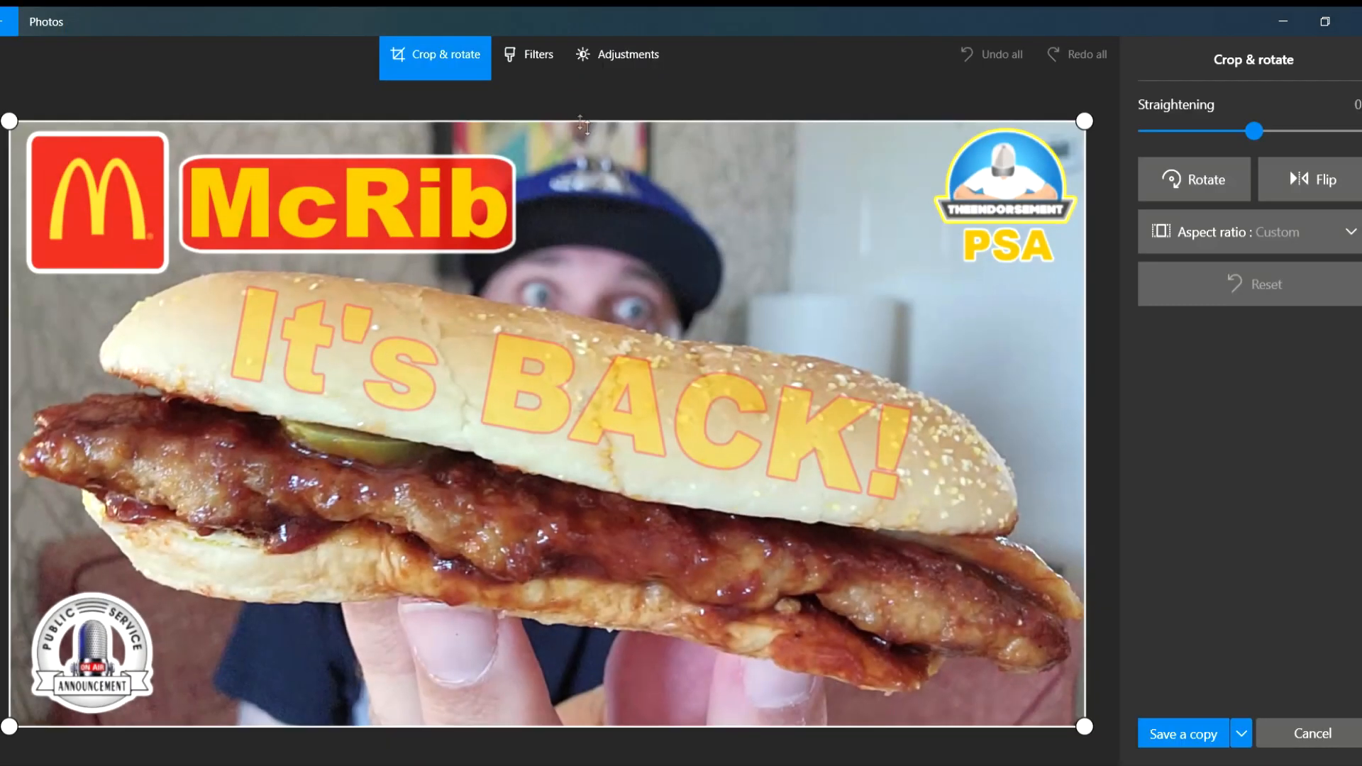
{"action": "left_click", "coordinate": [620, 61]}
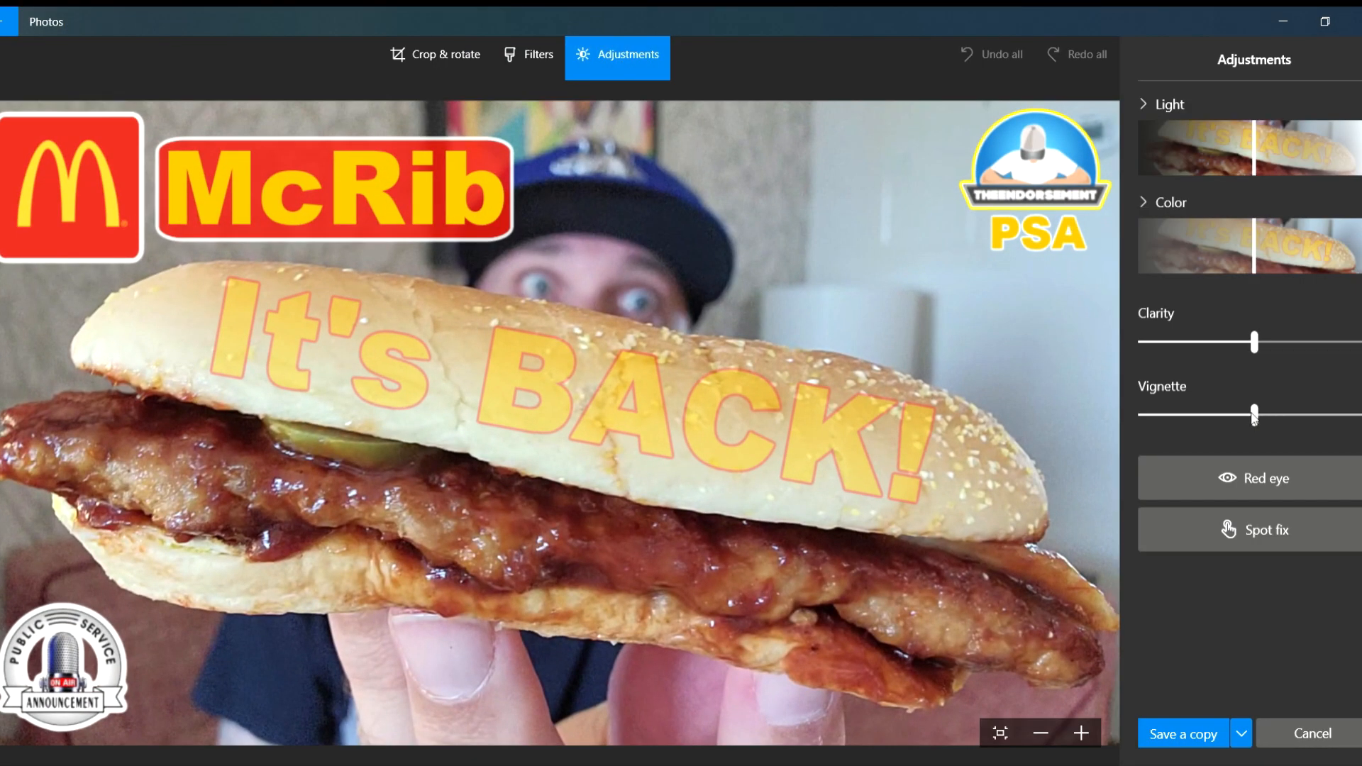
{"action": "left_click_drag", "start_coordinate": [1255, 416], "coordinate": [1258, 417]}
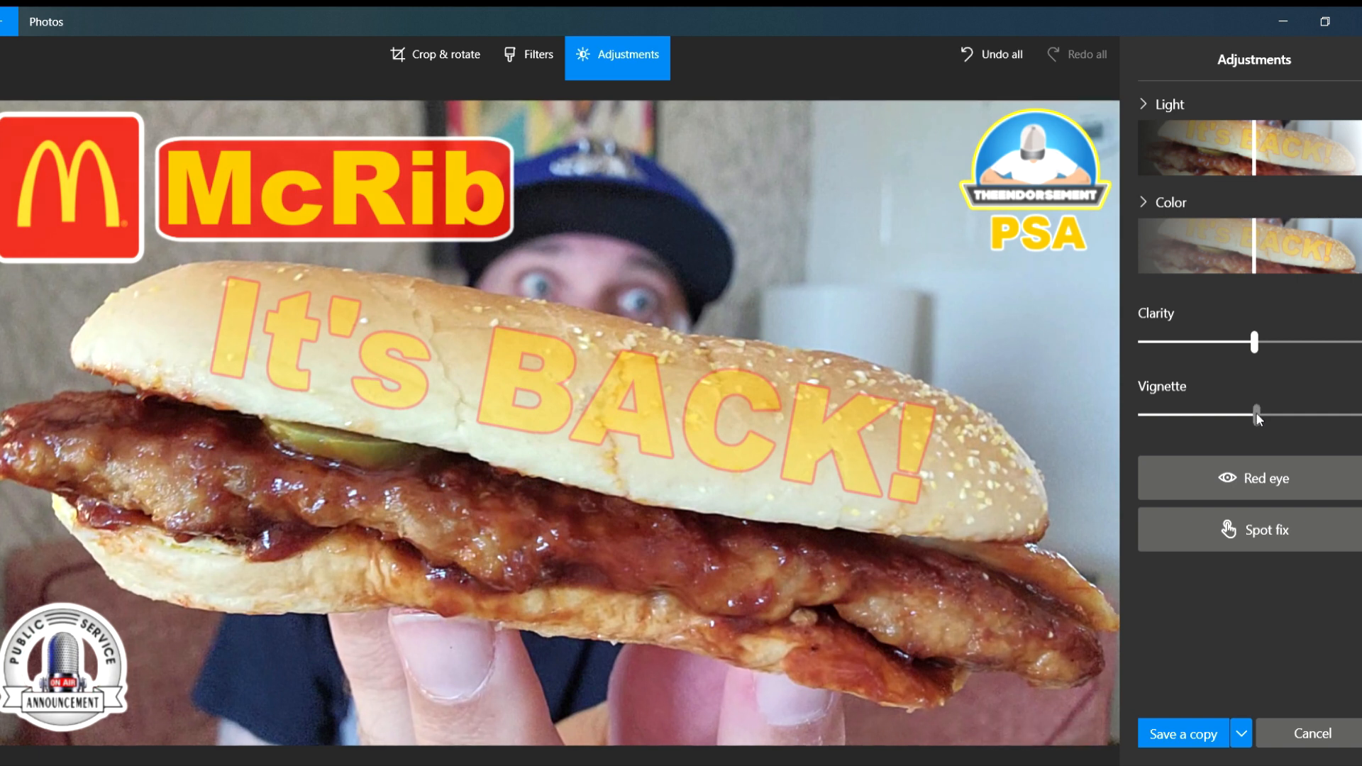
{"action": "left_click_drag", "start_coordinate": [1255, 341], "coordinate": [1296, 367]}
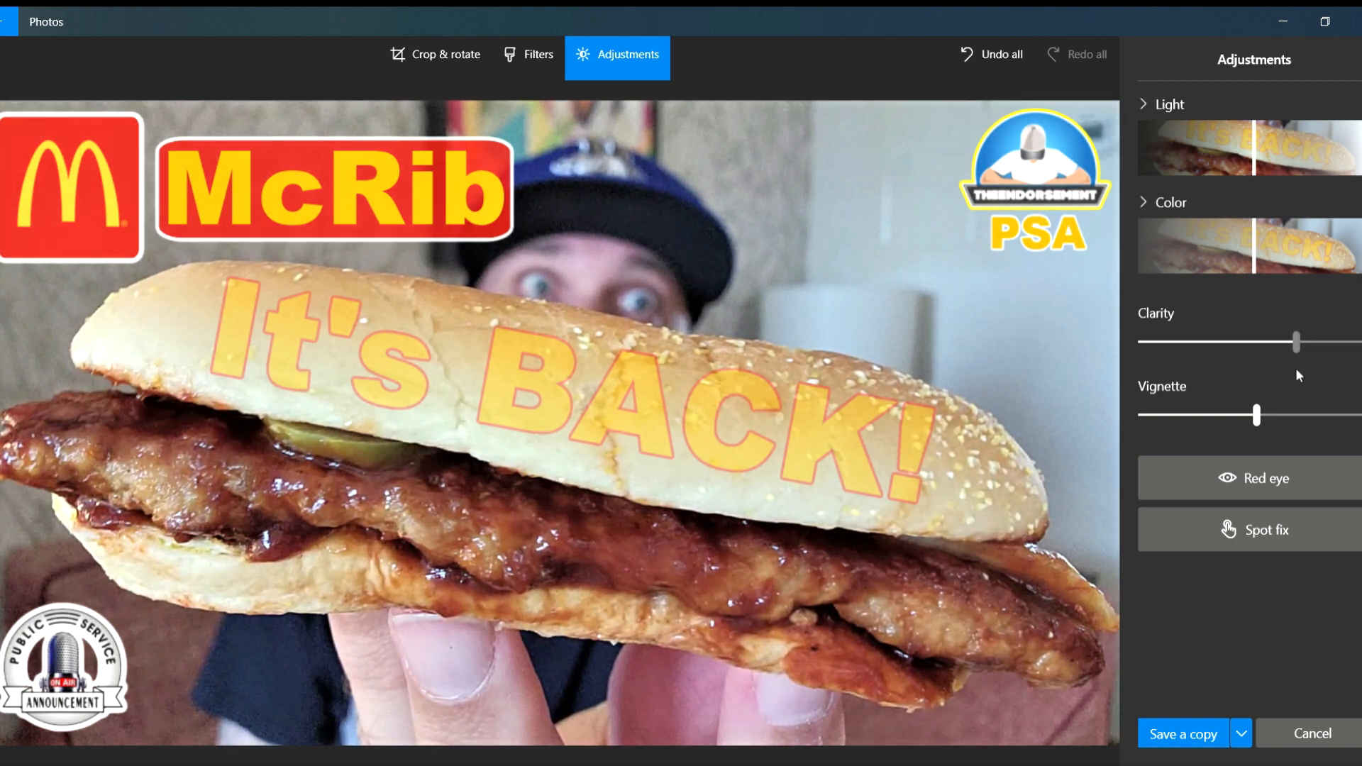
{"action": "left_click_drag", "start_coordinate": [1283, 377], "coordinate": [1284, 376]}
Step: Raise the color slightly, lower the light a touch and save the adjusted thumbnail as a copy
{"action": "left_click_drag", "start_coordinate": [1255, 264], "coordinate": [1278, 286]}
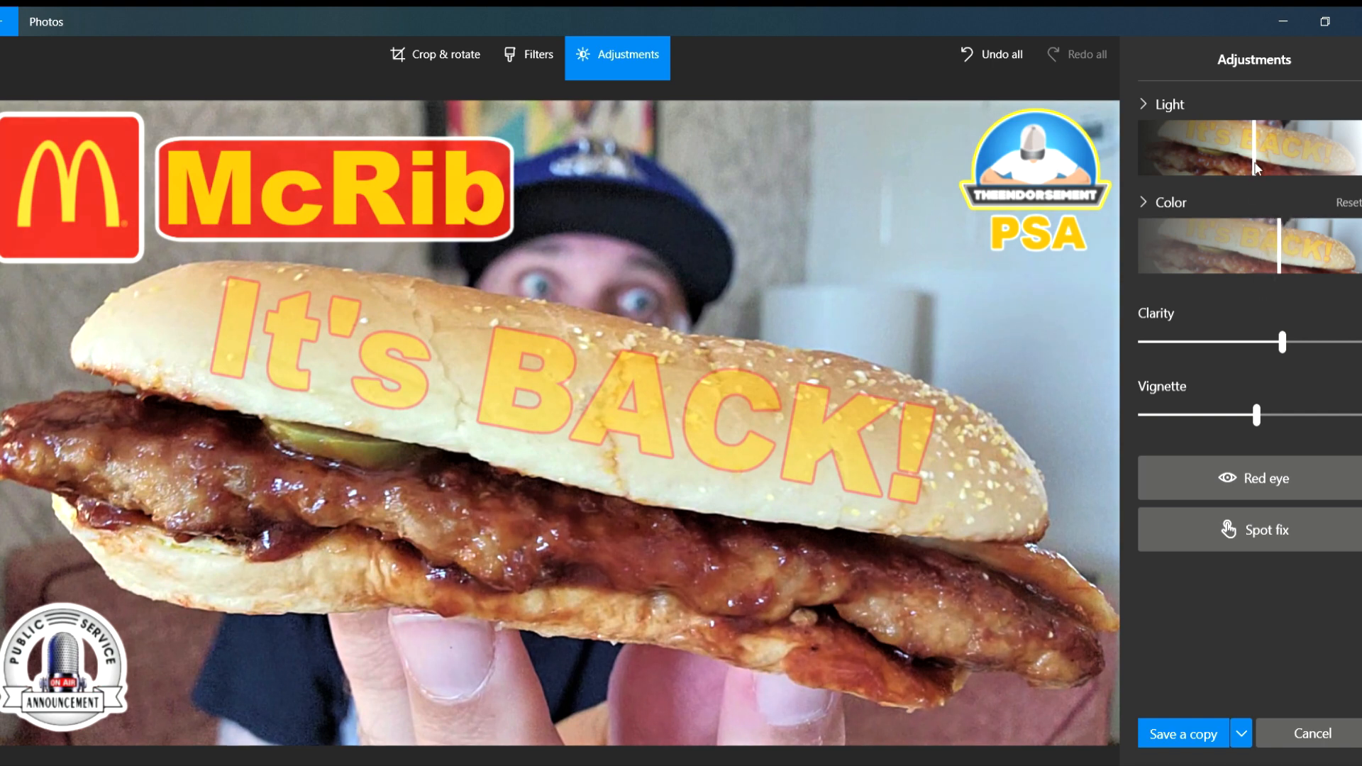
{"action": "mouse_move", "coordinate": [1256, 168]}
{"action": "left_mouse_down"}
{"action": "mouse_move", "coordinate": [1304, 175]}
{"action": "mouse_move", "coordinate": [1250, 180]}
{"action": "left_mouse_up"}
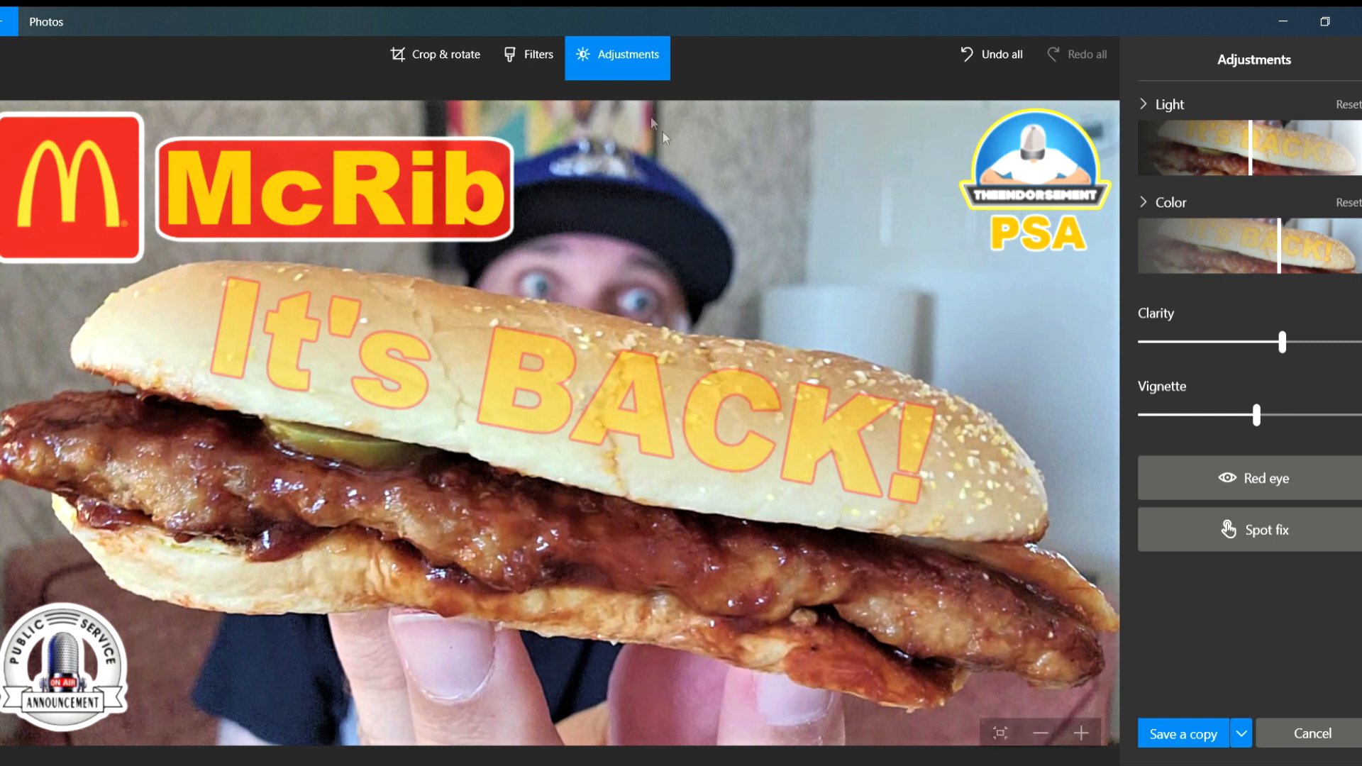
{"action": "left_click", "coordinate": [1184, 735]}
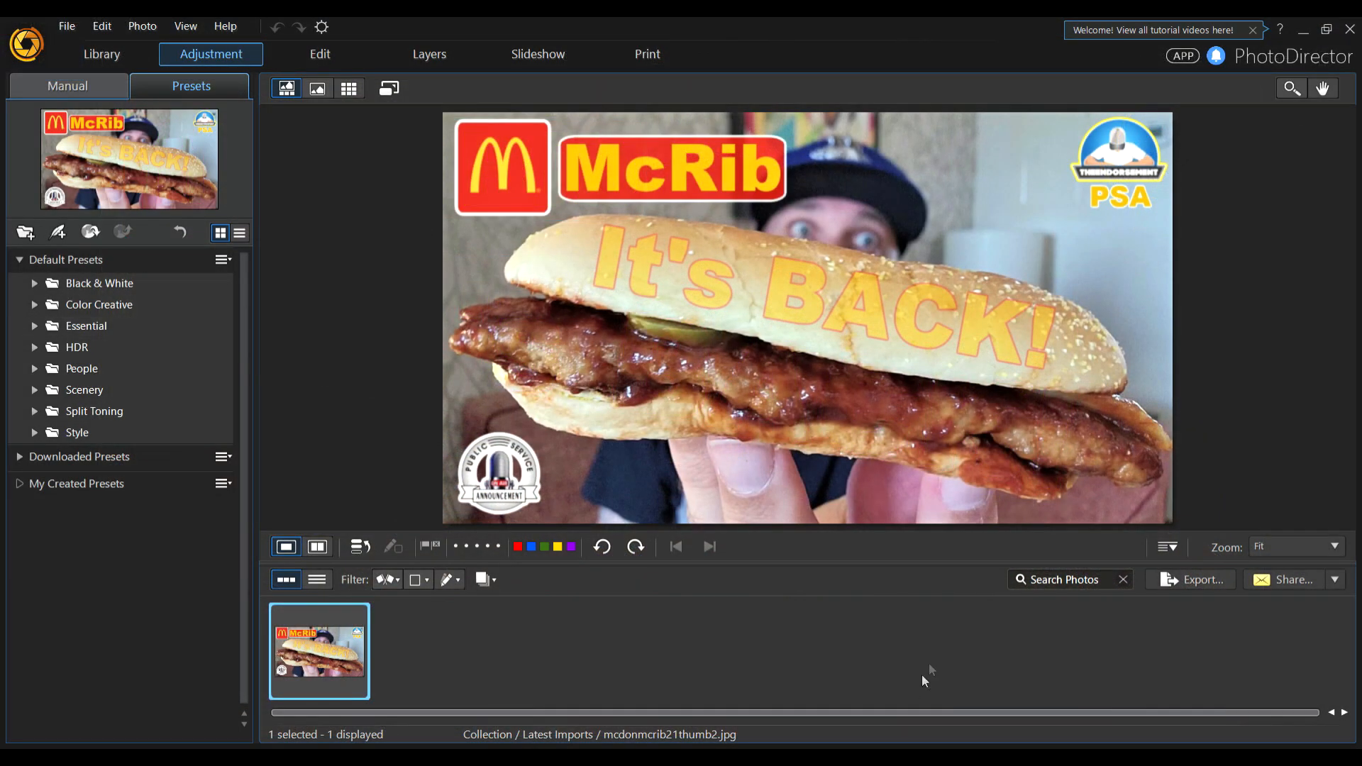
Step: Try the Essential preset Color Enhancement and the Scenery presets Blue skies, Bright and Vivid, Vivid and Gorgeous on the thumbnail
{"action": "left_click", "coordinate": [34, 325]}
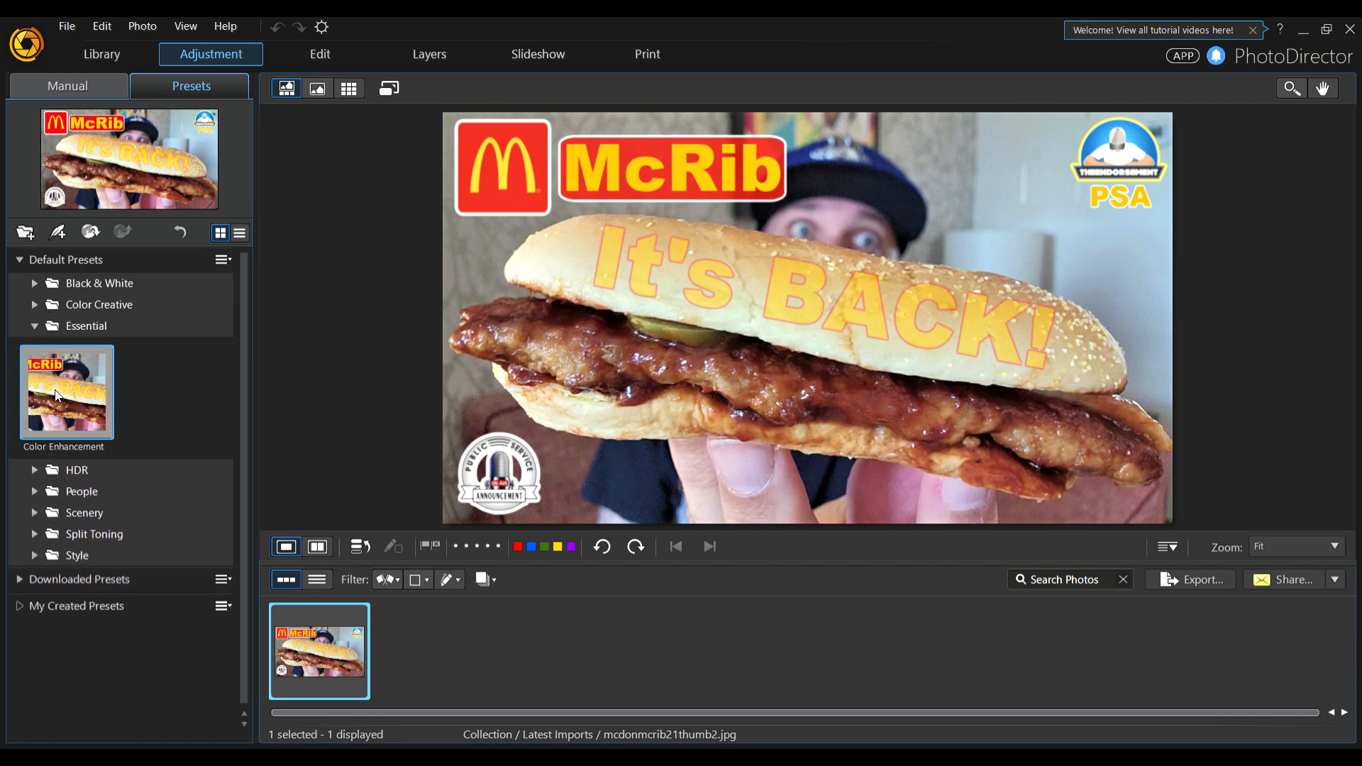
{"action": "left_click", "coordinate": [57, 394]}
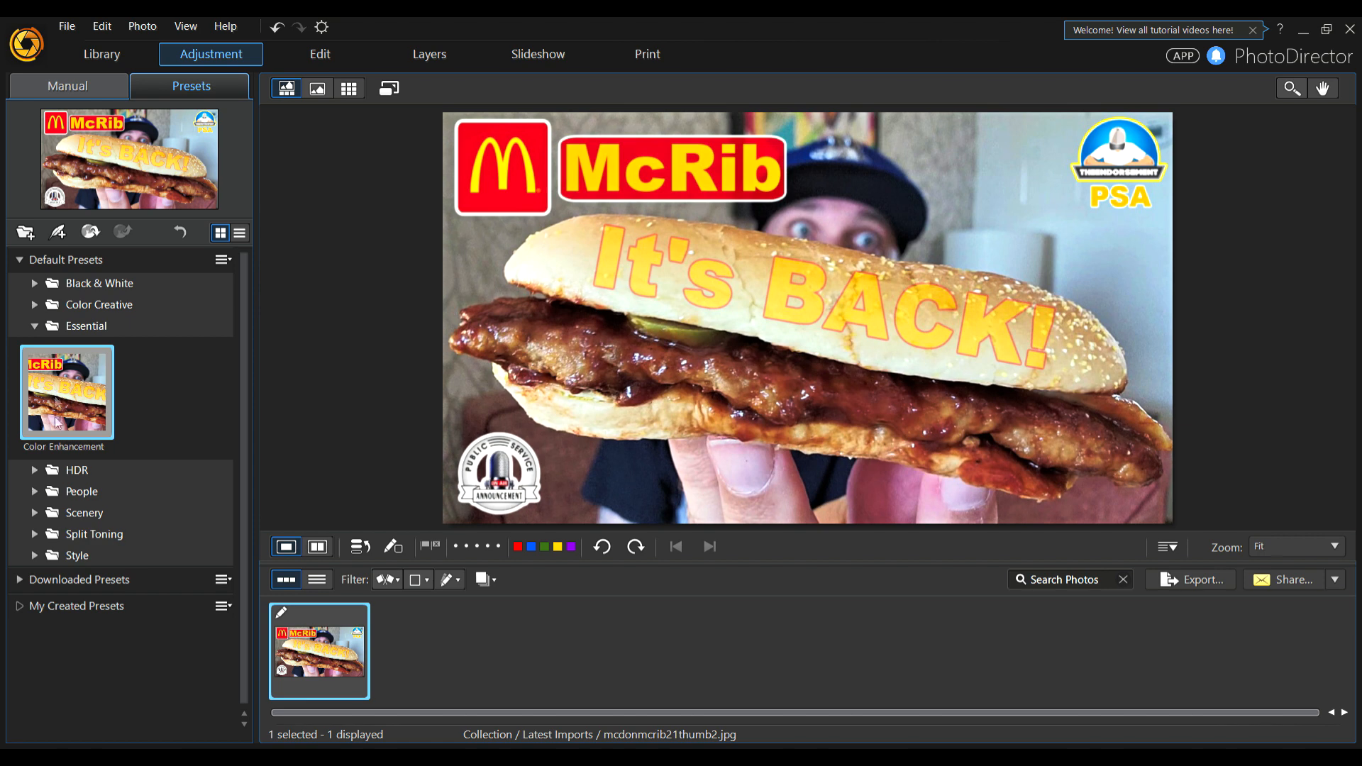
{"action": "left_click", "coordinate": [33, 514]}
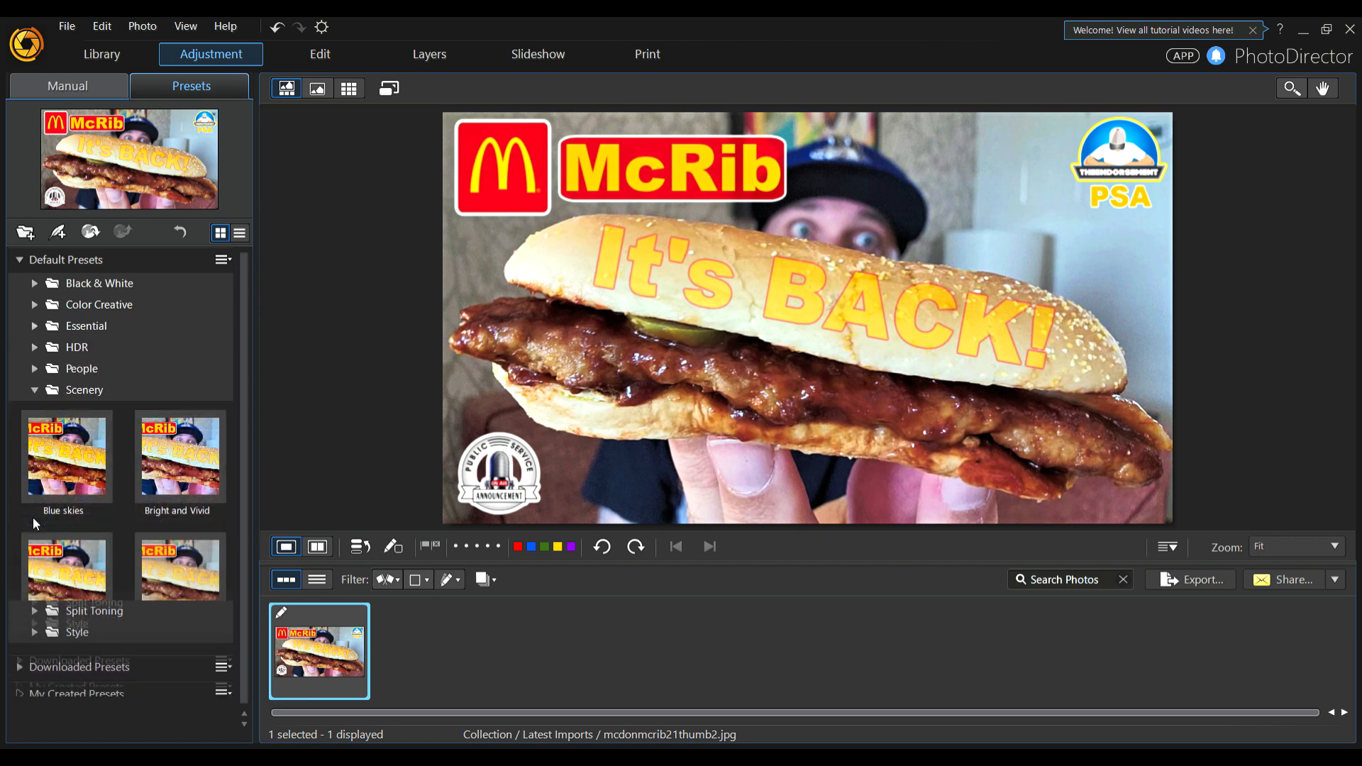
{"action": "left_click", "coordinate": [57, 444]}
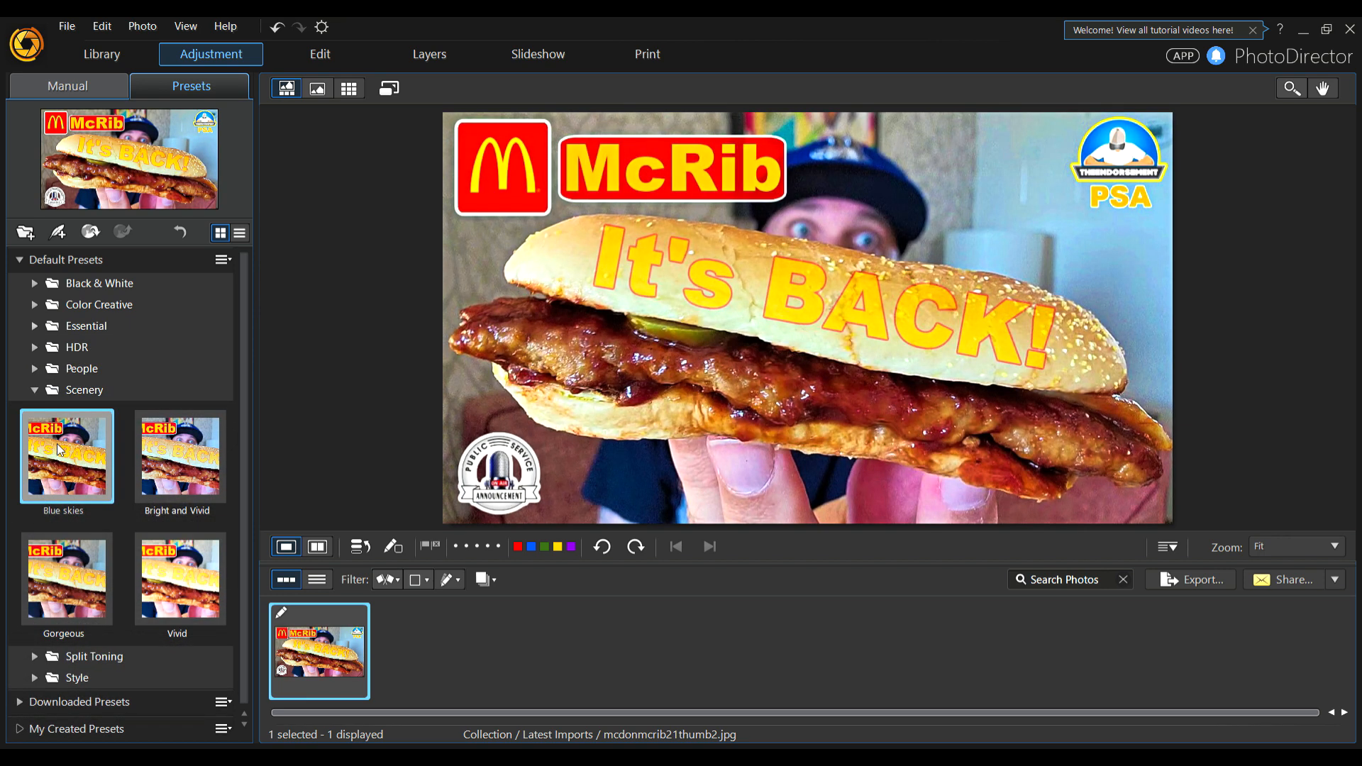
{"action": "left_click", "coordinate": [180, 457]}
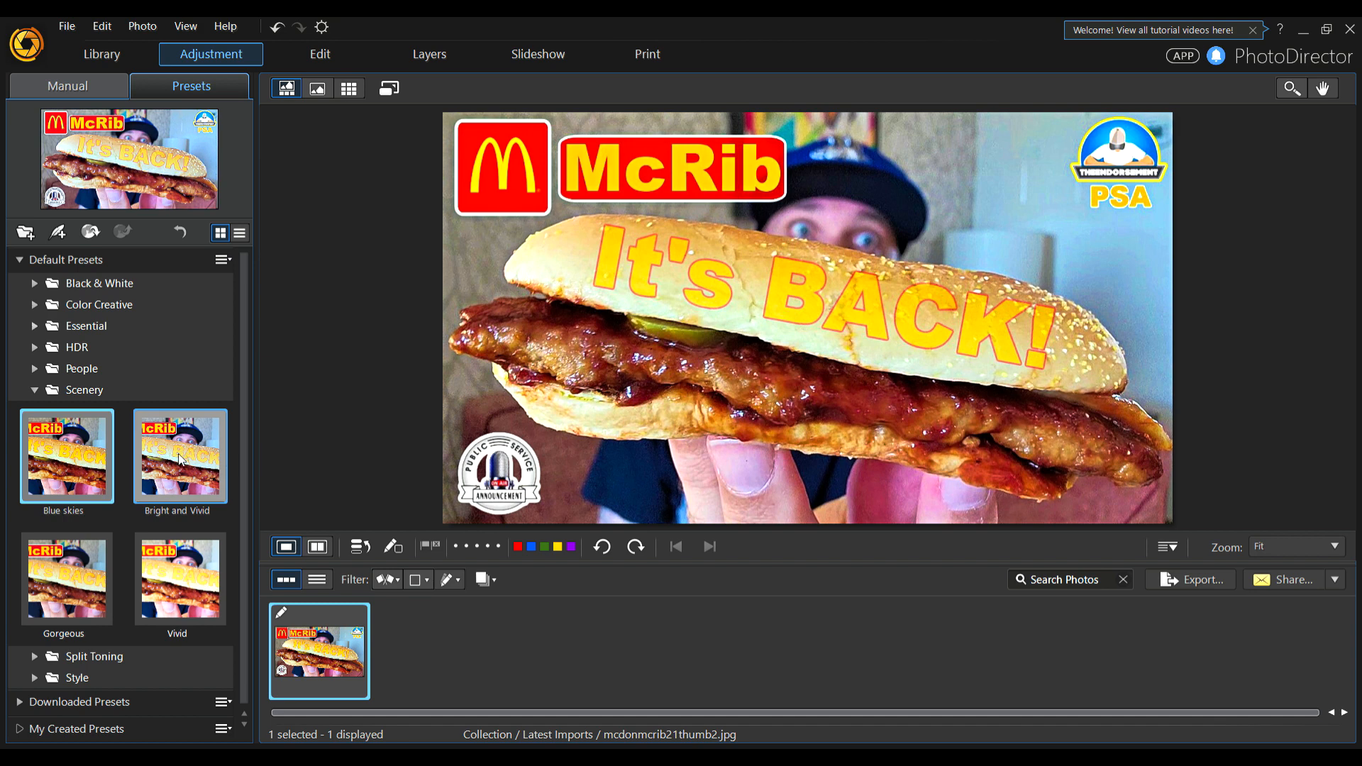
{"action": "left_click", "coordinate": [165, 551]}
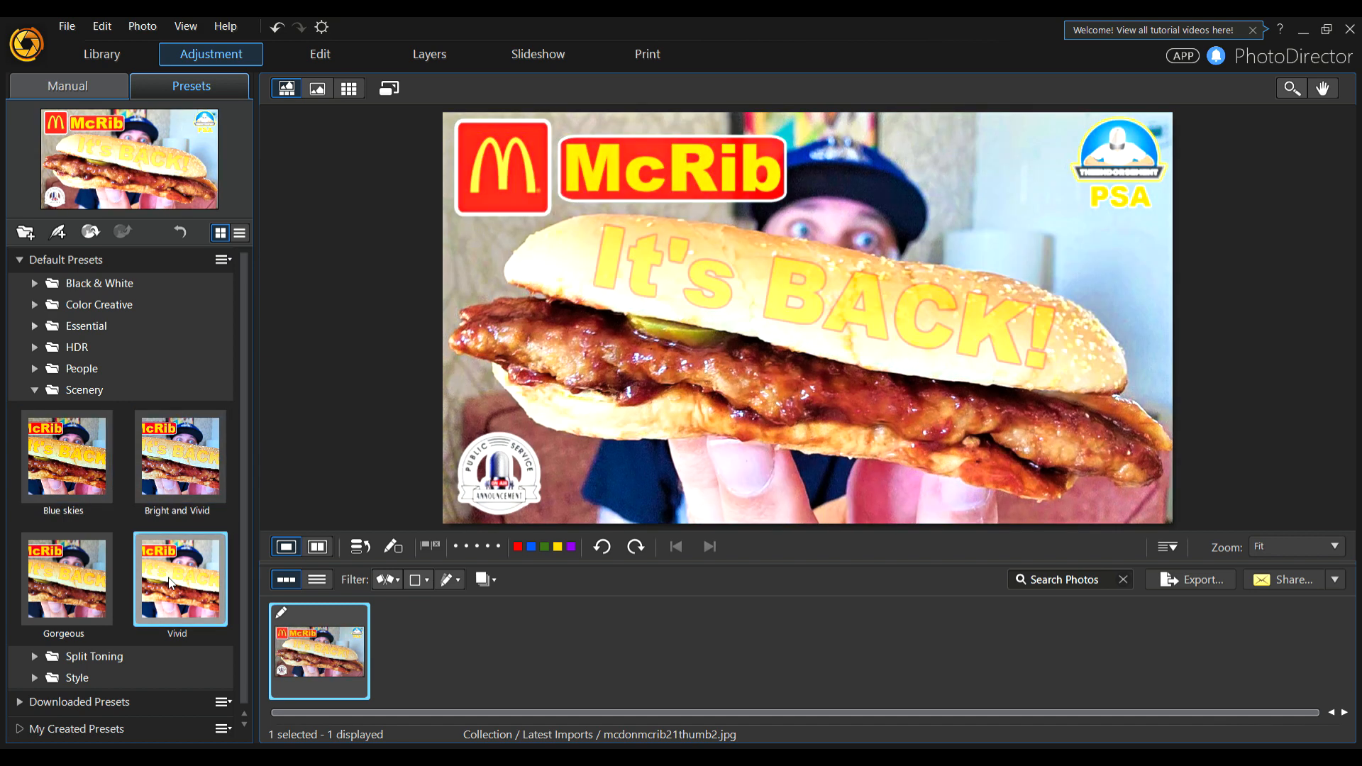
{"action": "left_click", "coordinate": [100, 581]}
Step: Compare the Blue skies and Color Enhancement presets on the thumbnail and leave the Scenery preset Blue skies applied
{"action": "left_click", "coordinate": [74, 463]}
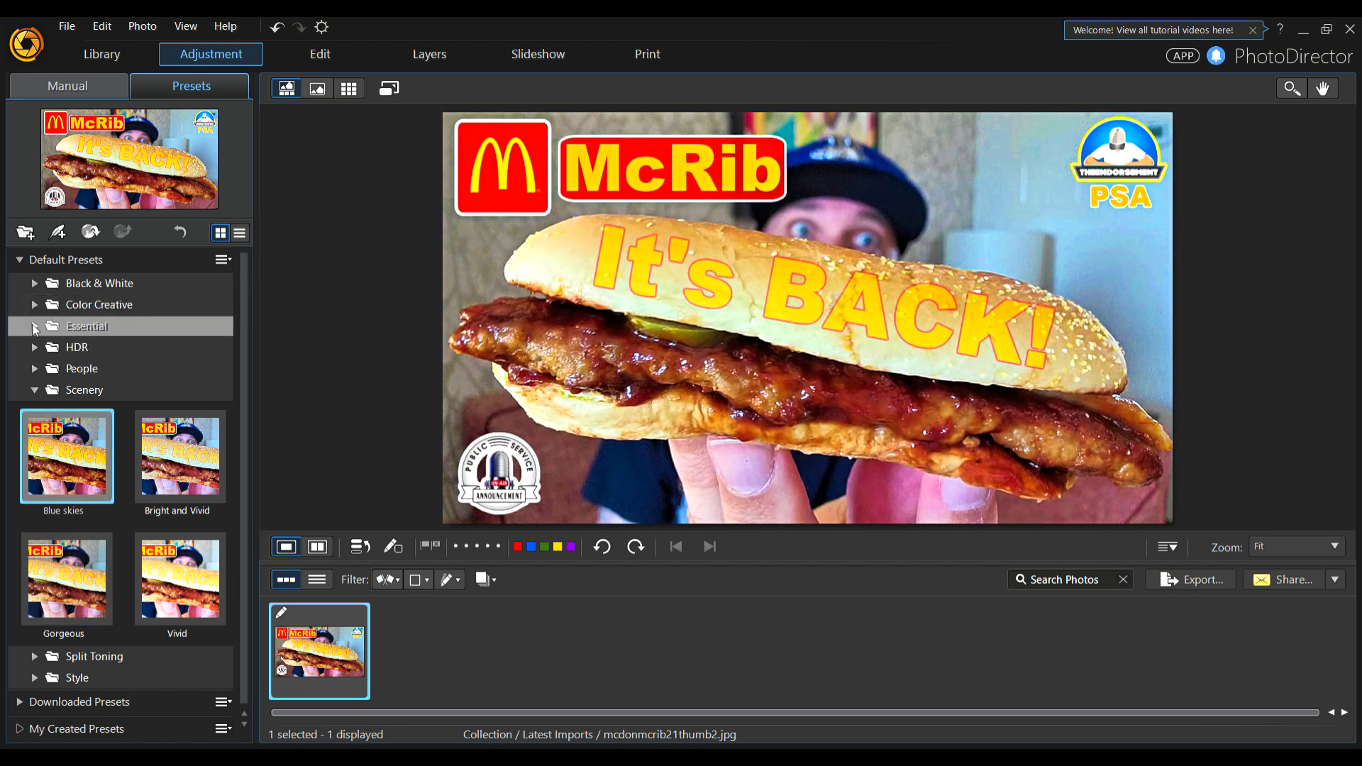
{"action": "left_click", "coordinate": [33, 326]}
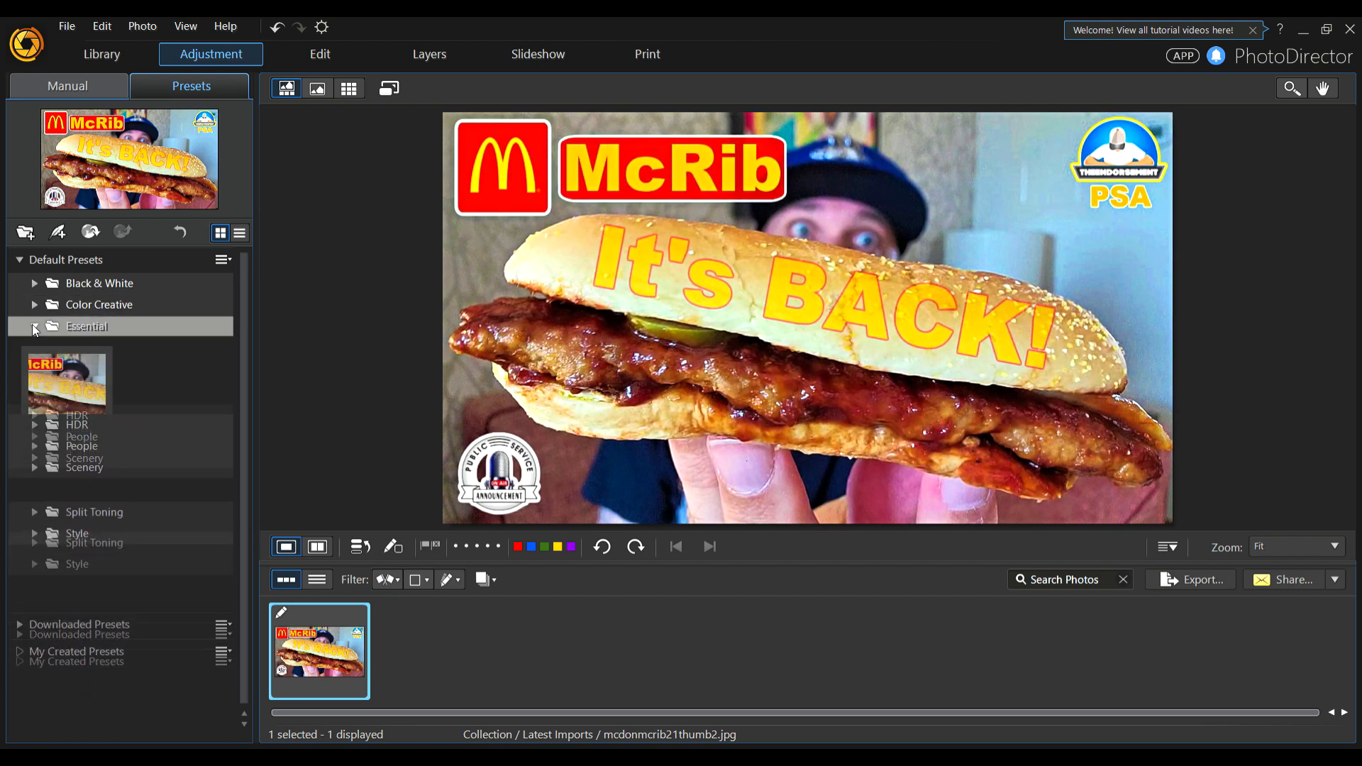
{"action": "left_click", "coordinate": [53, 377]}
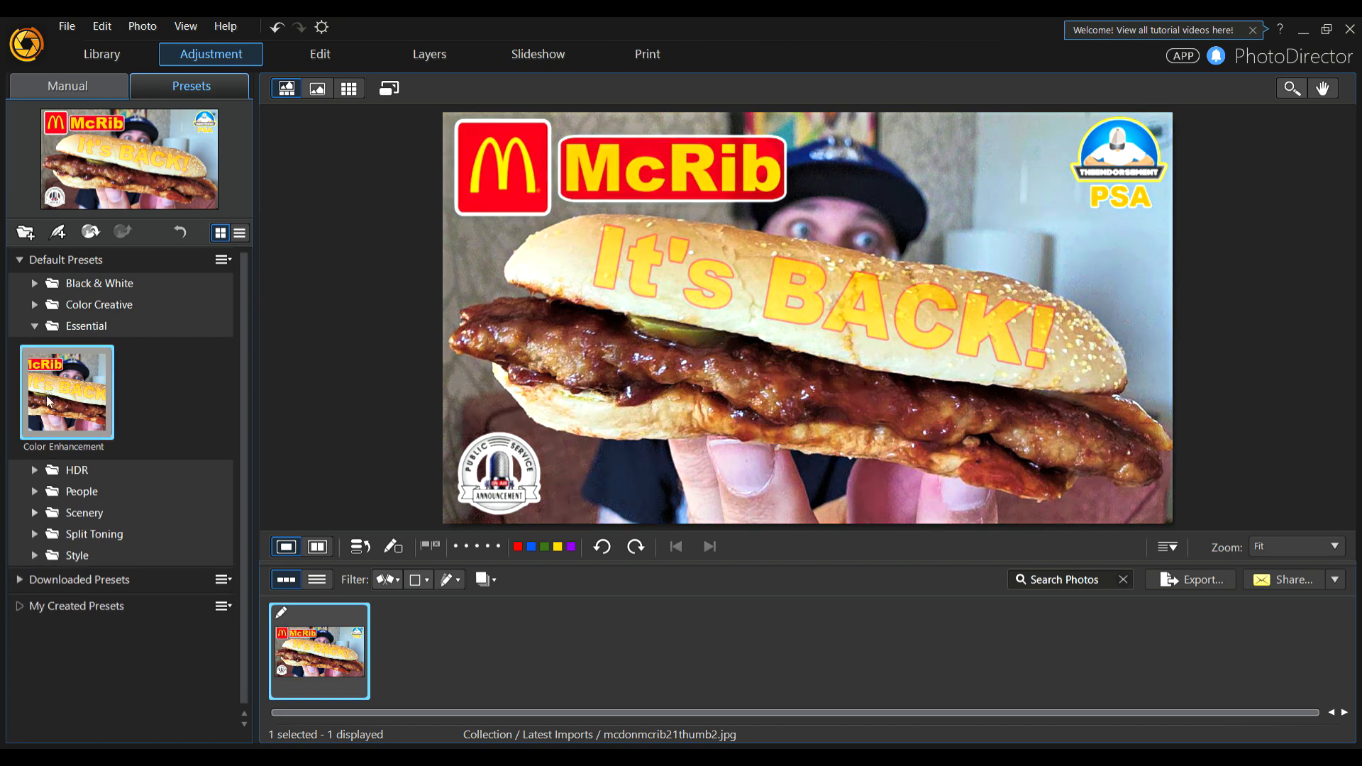
{"action": "left_click", "coordinate": [34, 513]}
{"action": "left_click", "coordinate": [61, 460]}
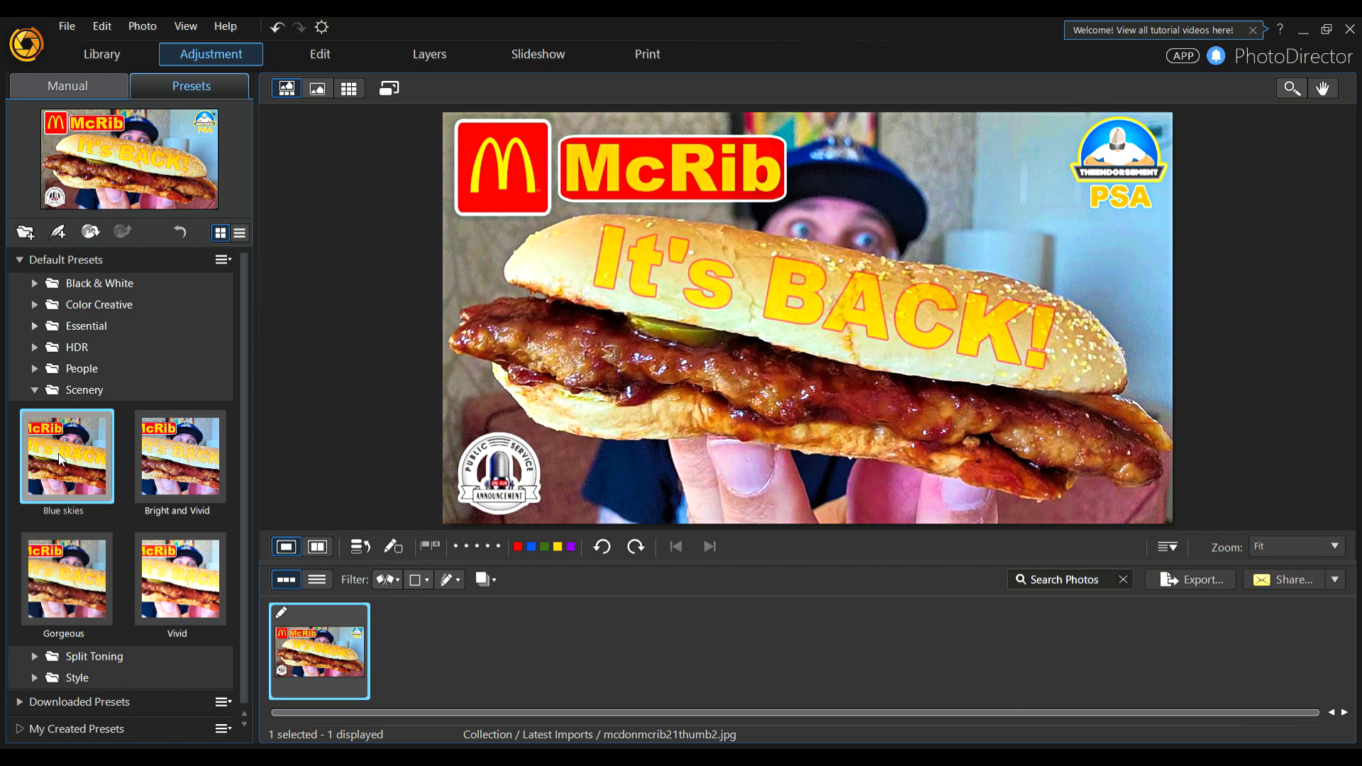
Step: Save the selected adjusted thumbnail as a new photo file and acknowledge the save notice
{"action": "left_click", "coordinate": [66, 27]}
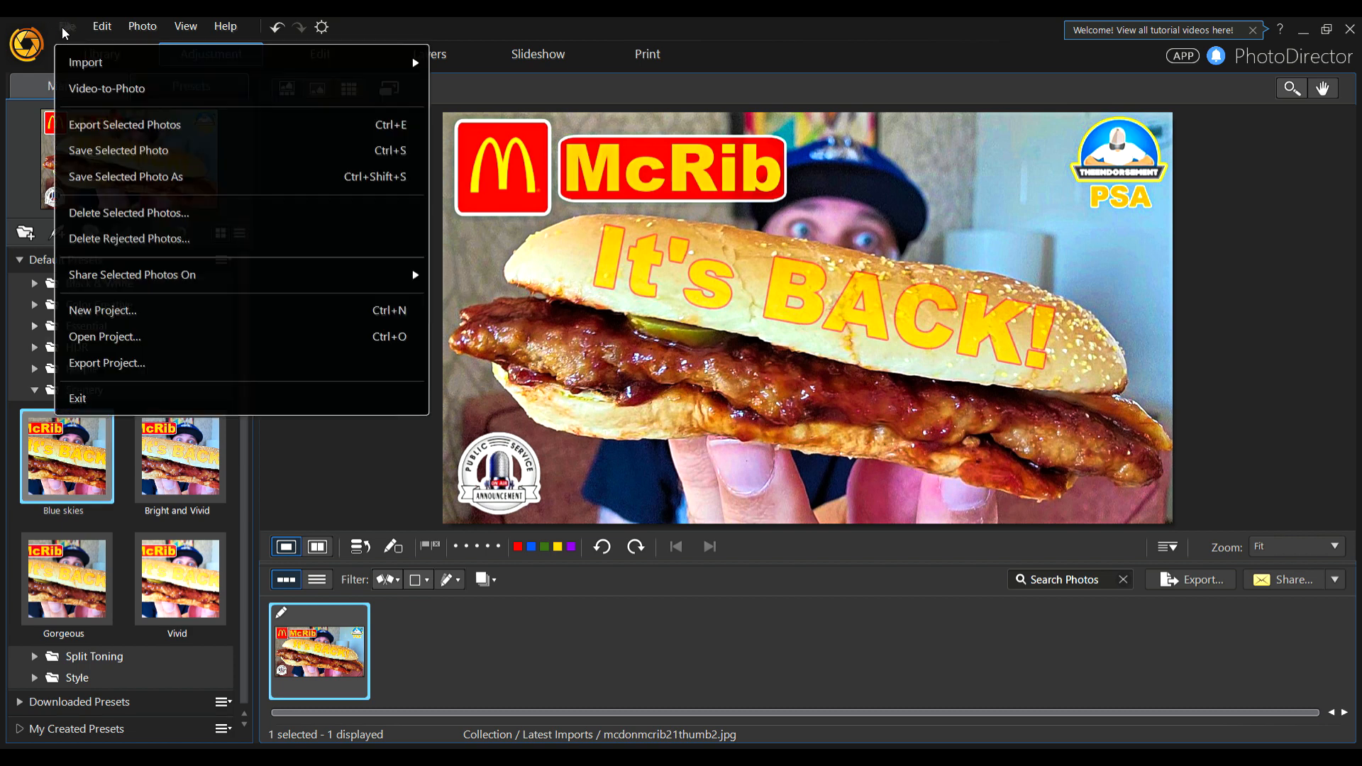
{"action": "left_click", "coordinate": [170, 178]}
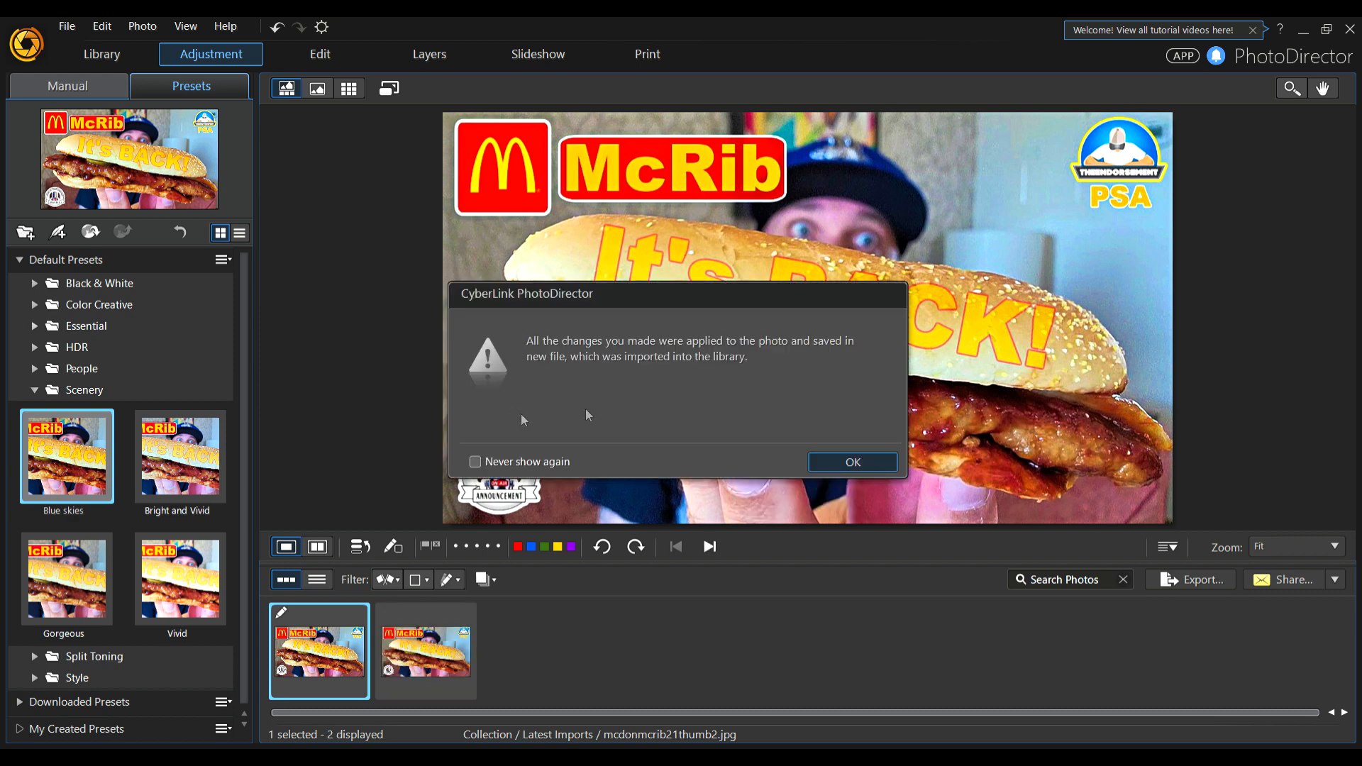
{"action": "left_click", "coordinate": [852, 463]}
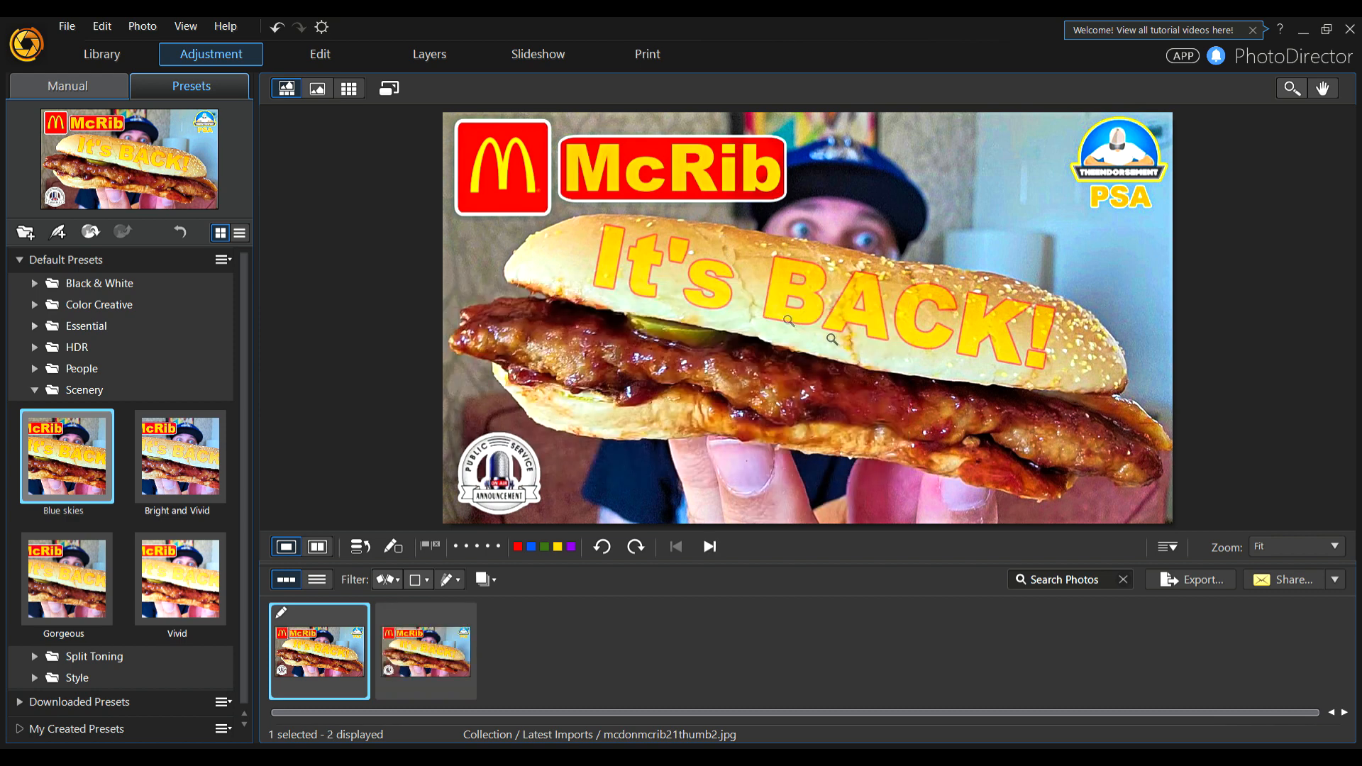